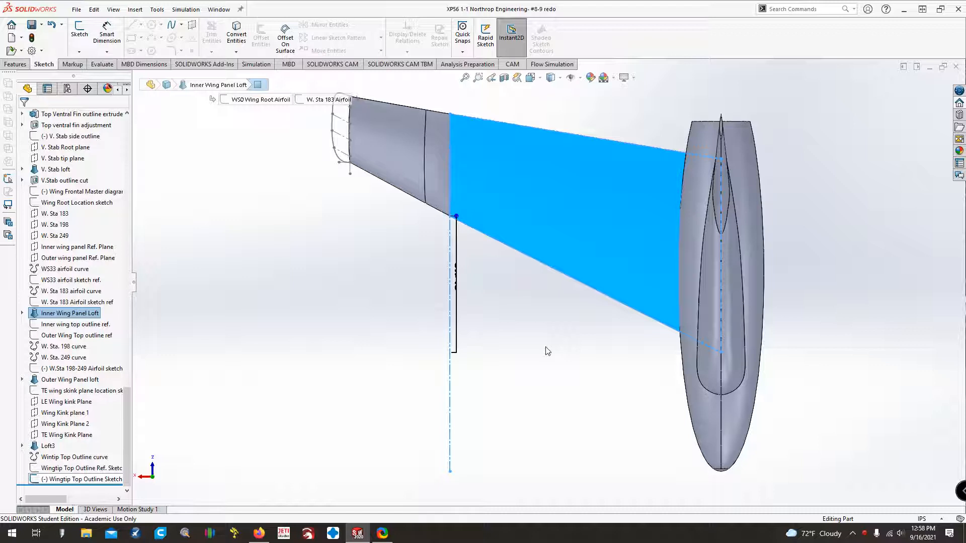
Examine the wing and the wingtip outline sketch up close from the front and the top.
left_click(272, 387)
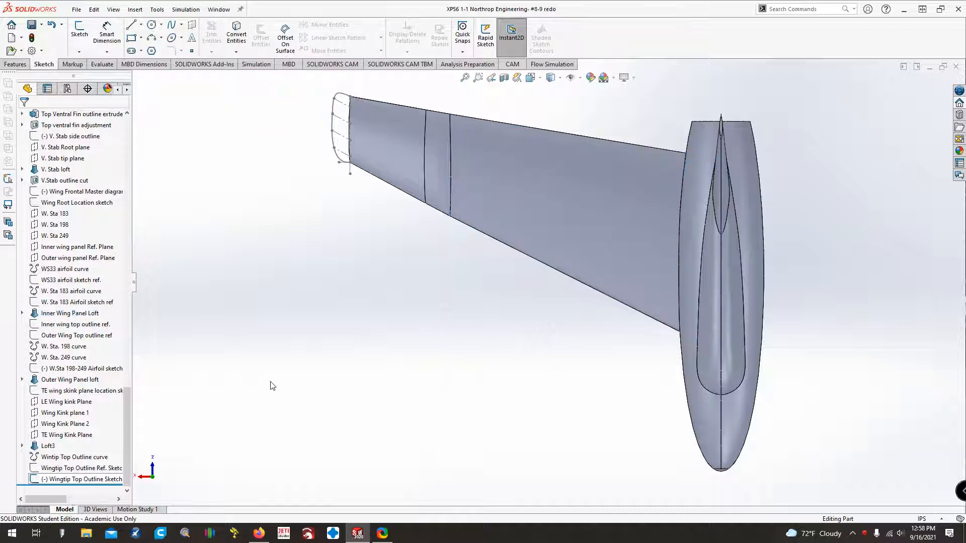
key("ctrl+2")
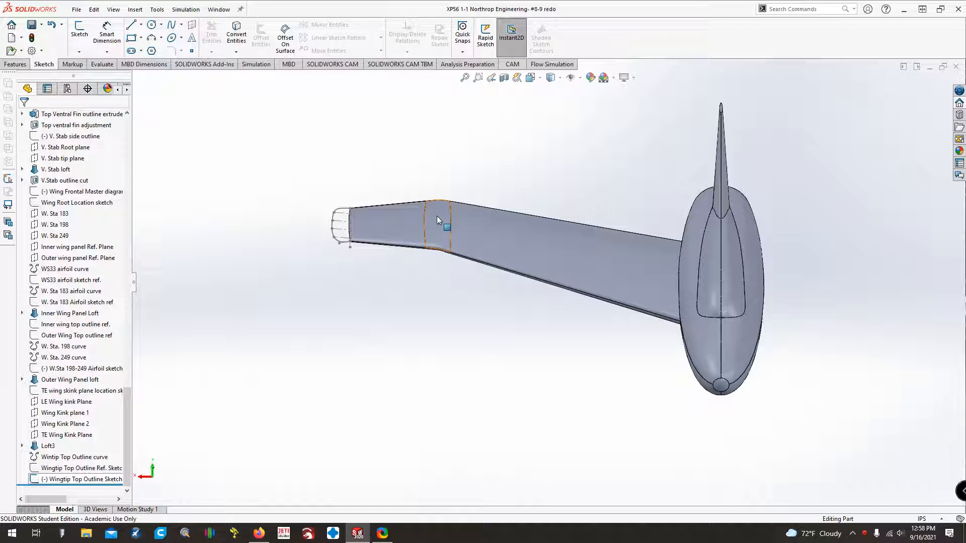
key("Up")
key("Up")
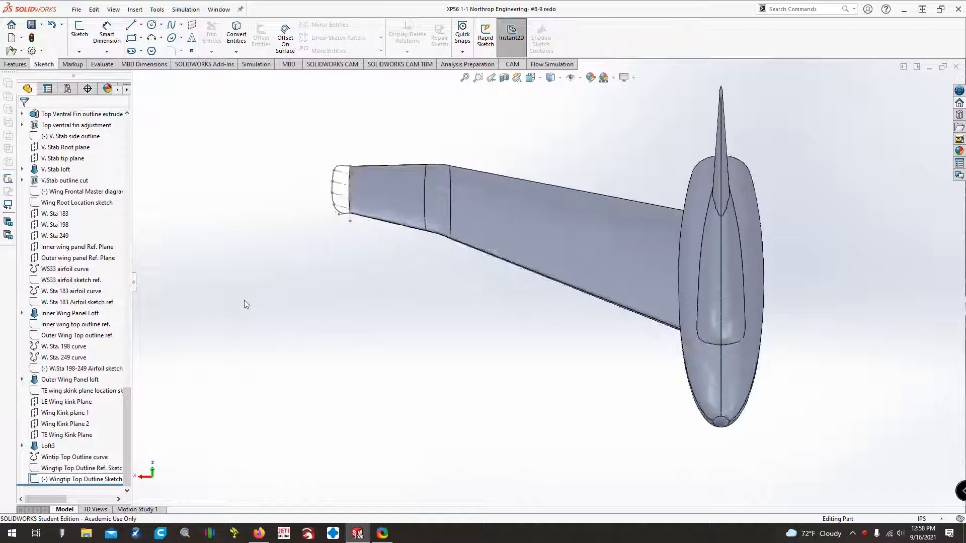
key("Up")
key("Up")
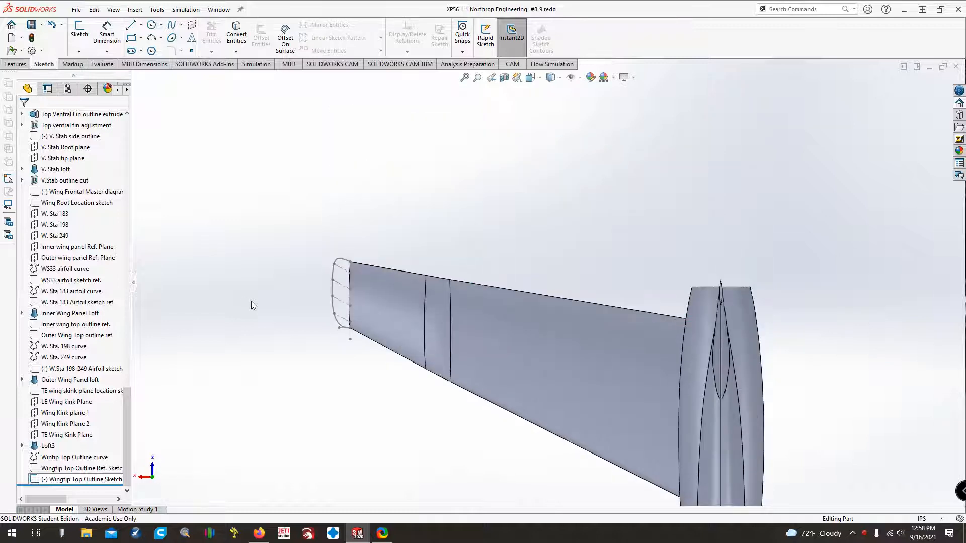
scroll(327, 295, "down", 5)
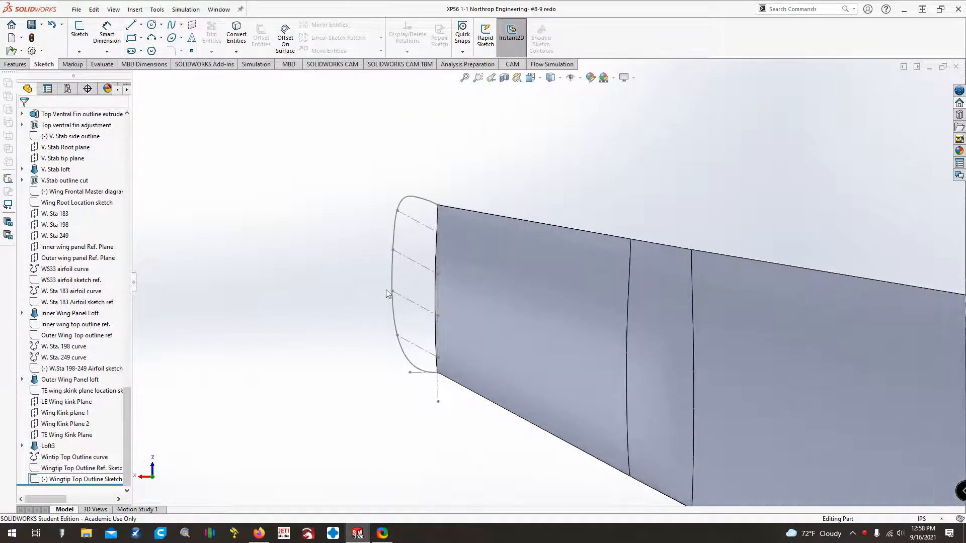
left_click(15, 64)
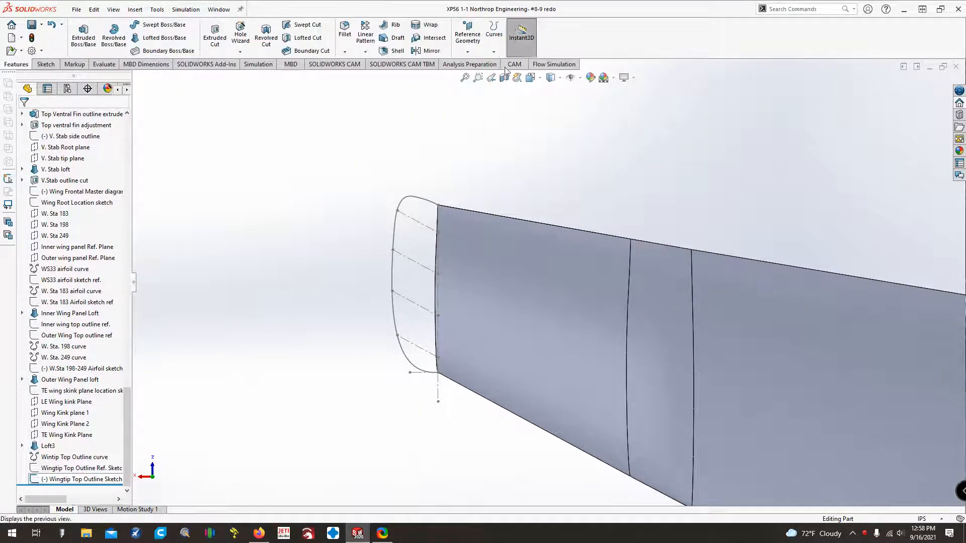
left_click(494, 40)
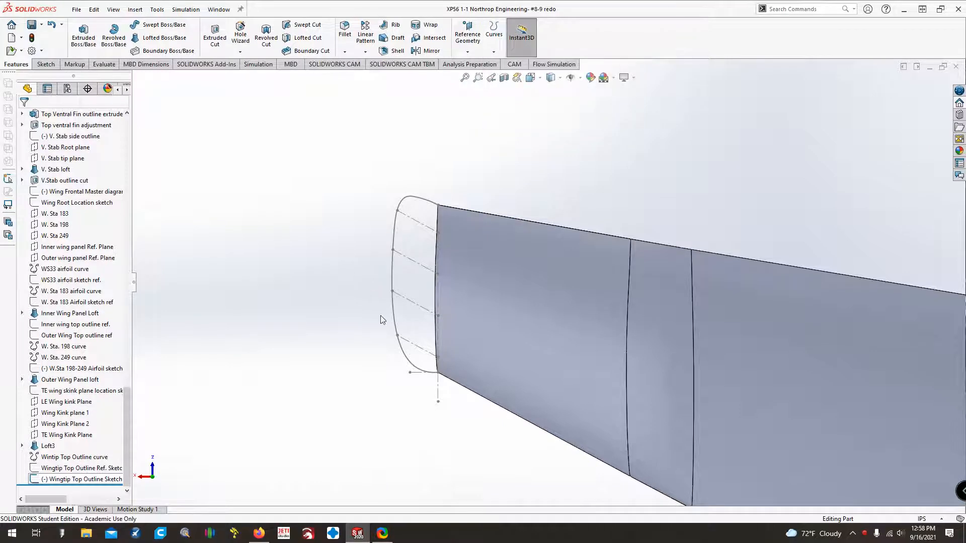
middle_click_drag(380, 315, 367, 379)
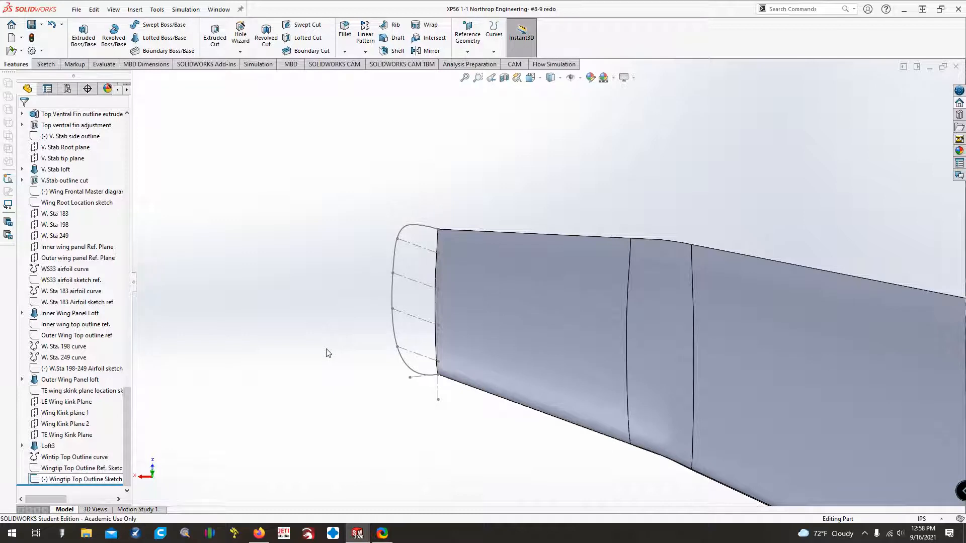
key("Up")
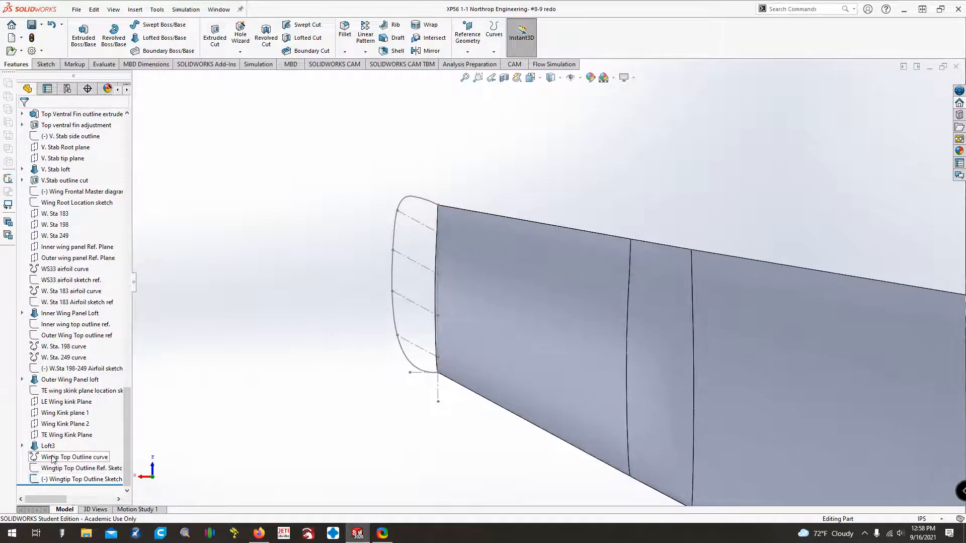
Open the Wingtip Top Outline Sketch, inspect its slanted construction line nearest the trailing edge, and leave the sketch.
right_click(63, 479)
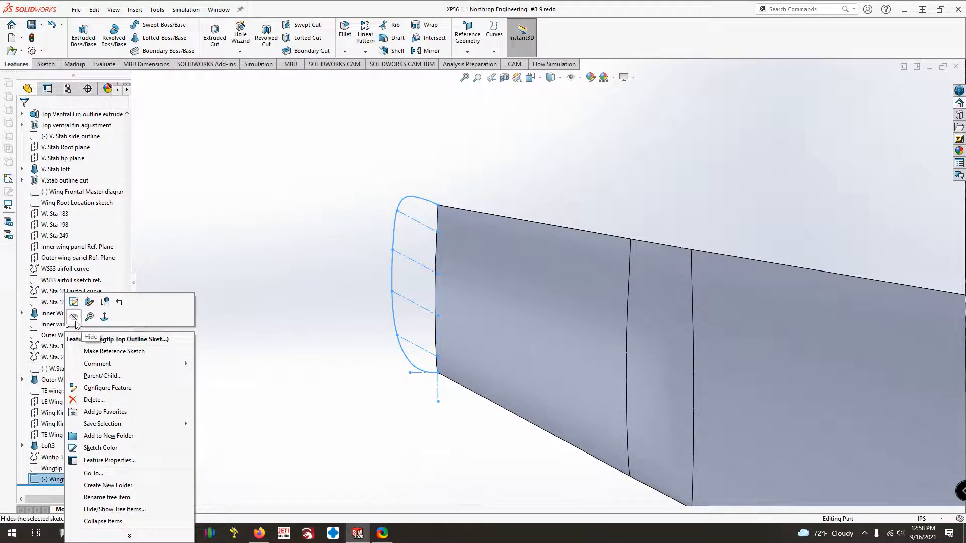
left_click(75, 302)
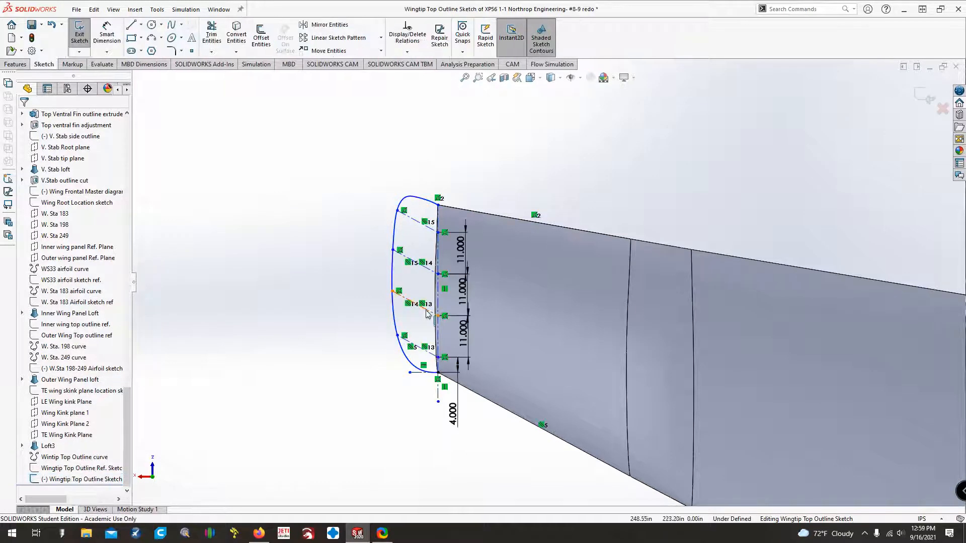
left_click(424, 225)
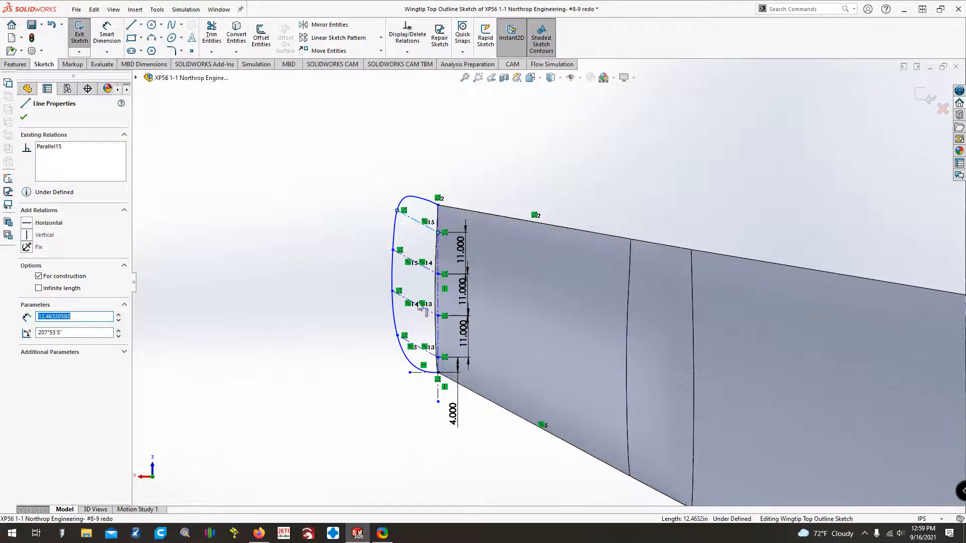
left_click(258, 267)
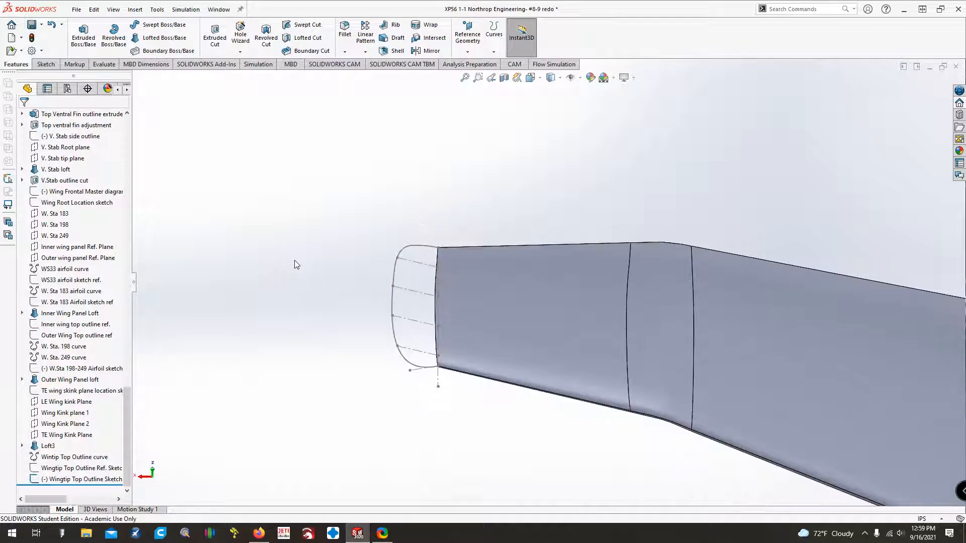
Define a reference plane coincident with the wingtip construction line nearest the leading edge and perpendicular to the Top Plane.
left_click(468, 52)
left_click(478, 63)
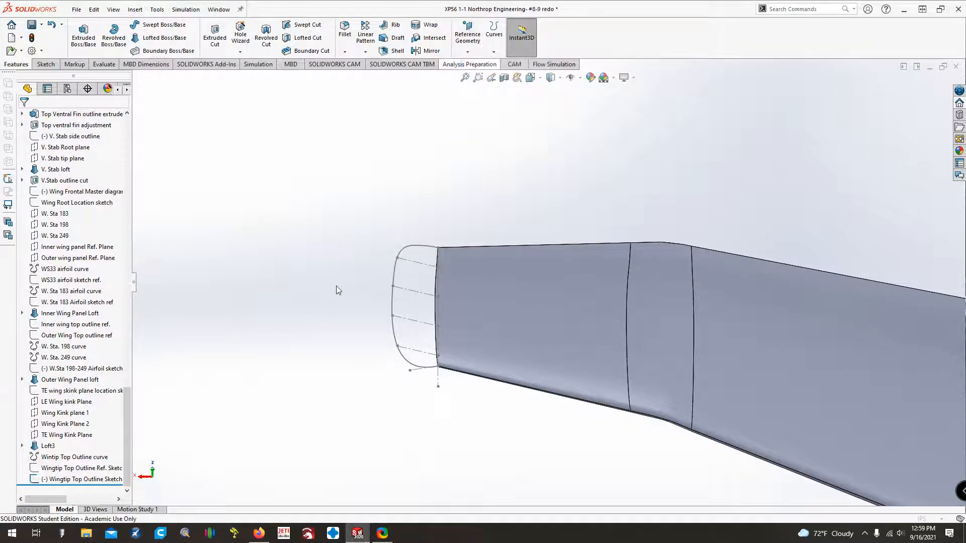
left_click(418, 352)
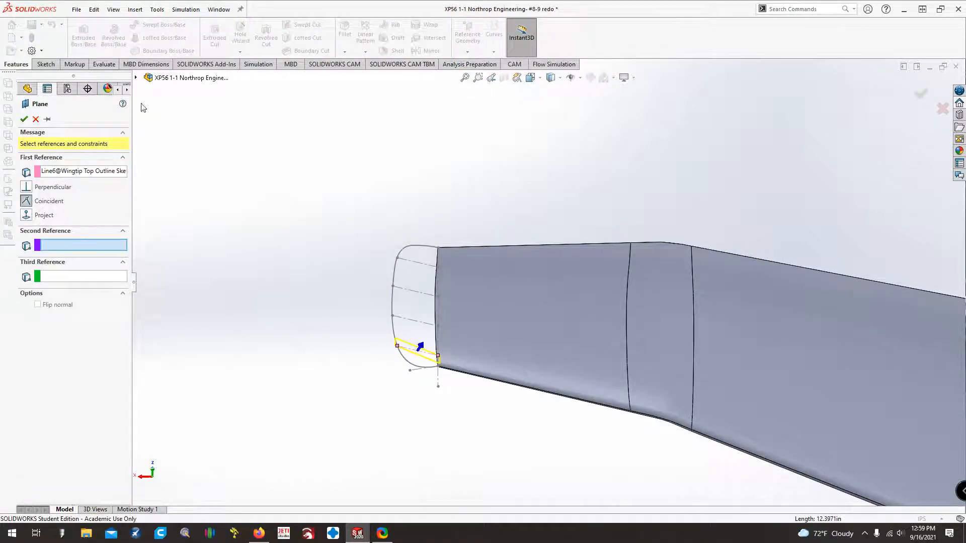
left_click(136, 78)
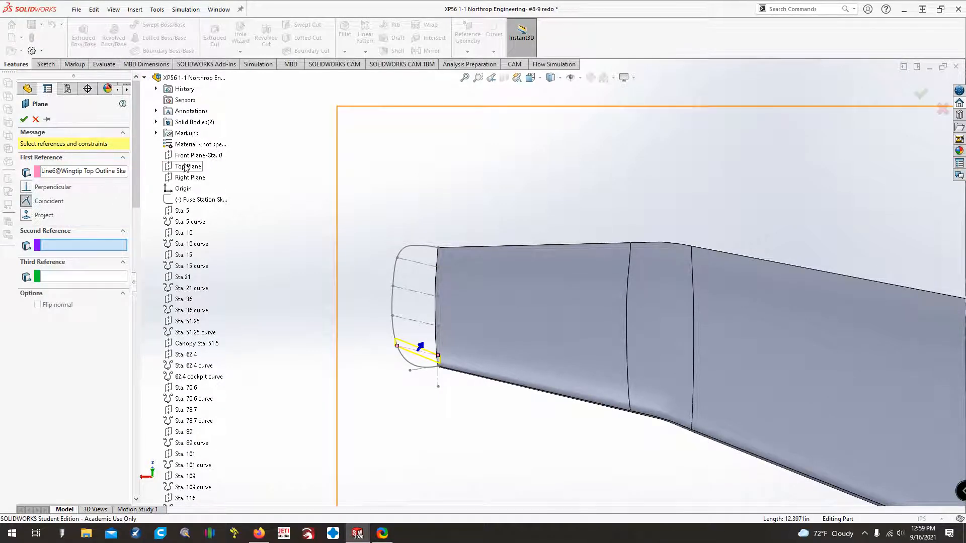
left_click(186, 168)
Check the reference plane's preview at the wingtip from the front, side and top, and accept the plane.
key("Up")
key("Up")
key("Up")
key("Up")
key("Up")
key("Up")
key("Up")
key("Up")
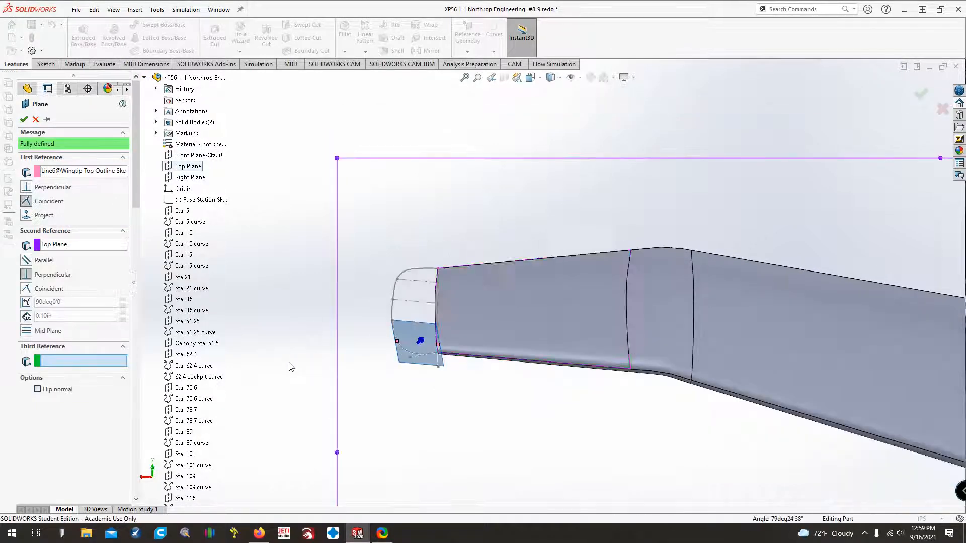
key("Down")
key("Down")
key("Right")
key("Right")
key("Right")
key("Right")
key("Right")
key("Right")
key("Right")
key("Right")
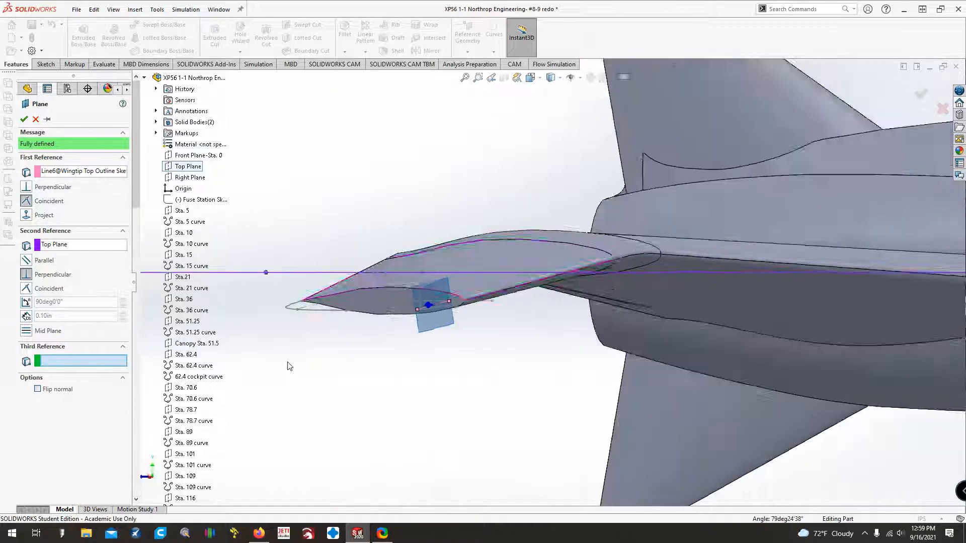
key("Right")
key("Right")
key("Right")
key("Right")
key("Right")
key("Right")
key("Right")
key("Right")
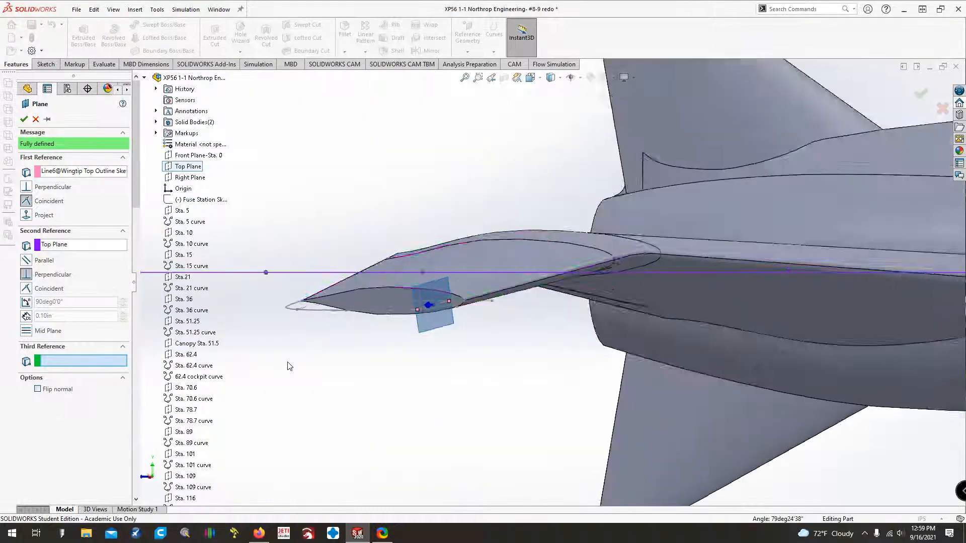
key("Left")
key("Down")
key("Left")
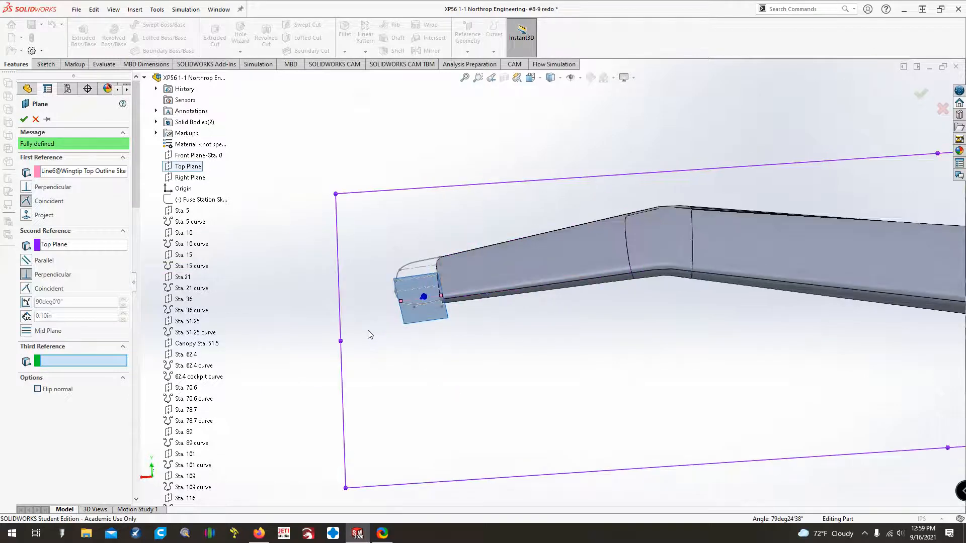
key("Right")
key("Up")
key("Left")
key("Down")
key("Down")
key("Down")
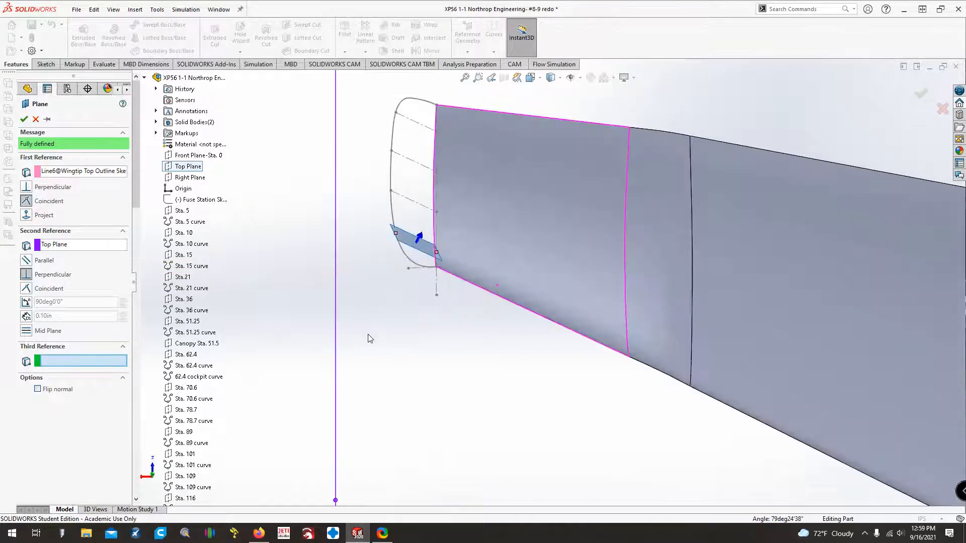
left_click(24, 119)
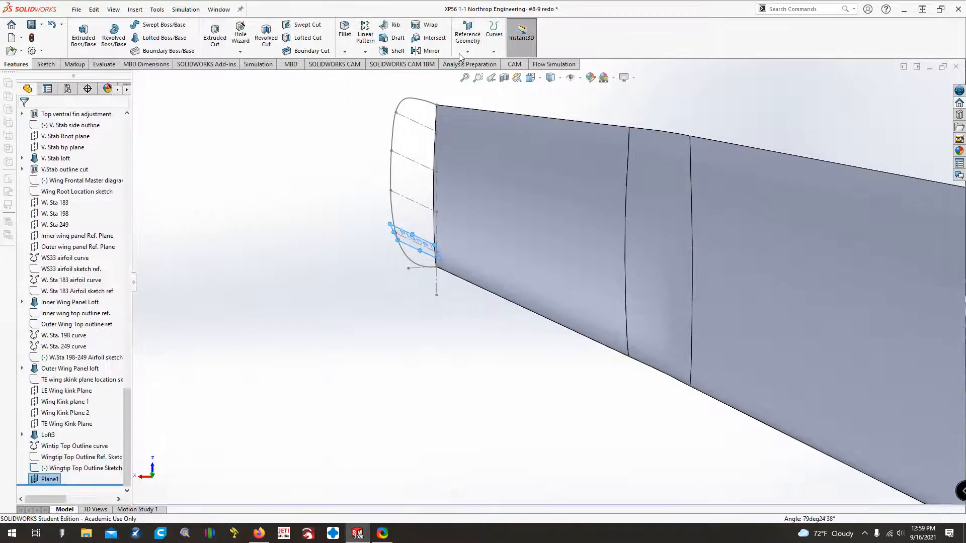
left_click(424, 206)
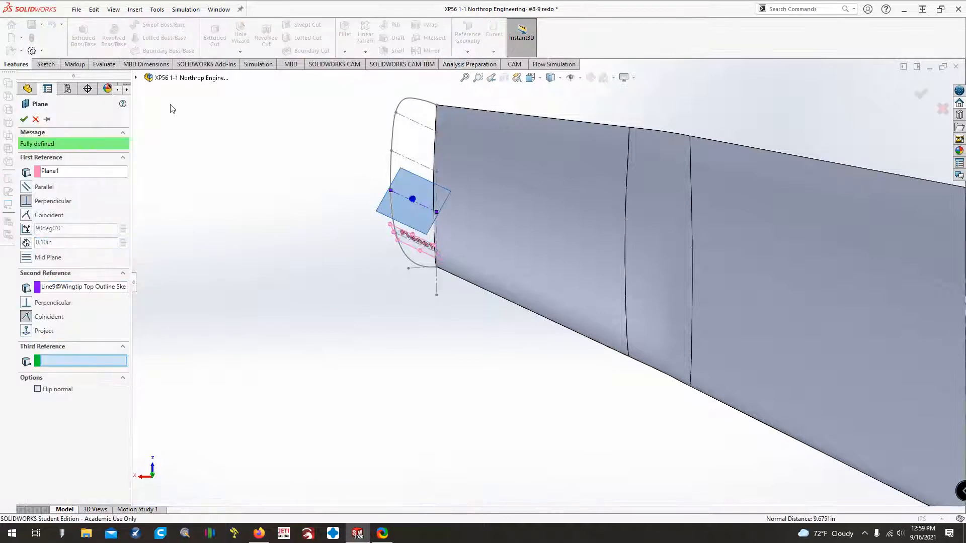
left_click(137, 78)
left_click(188, 166)
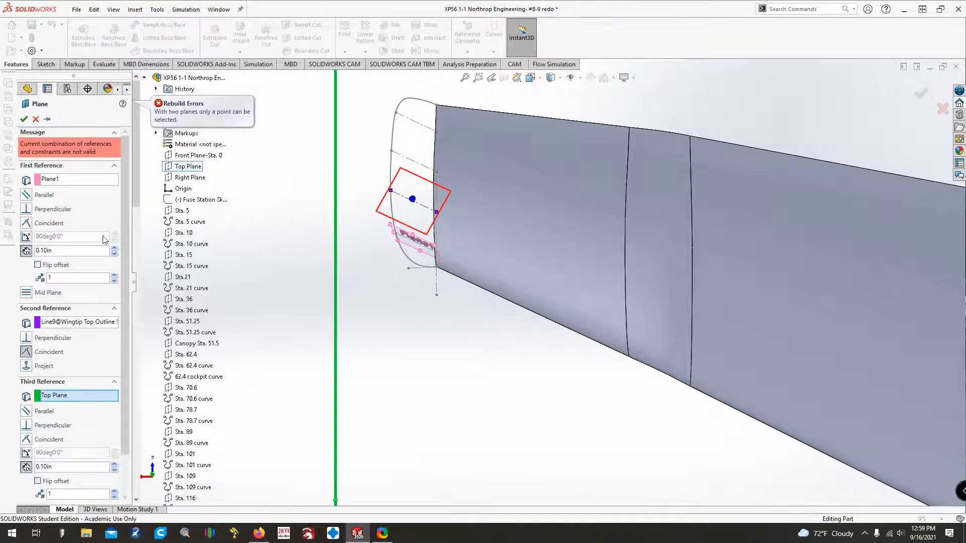
right_click(66, 181)
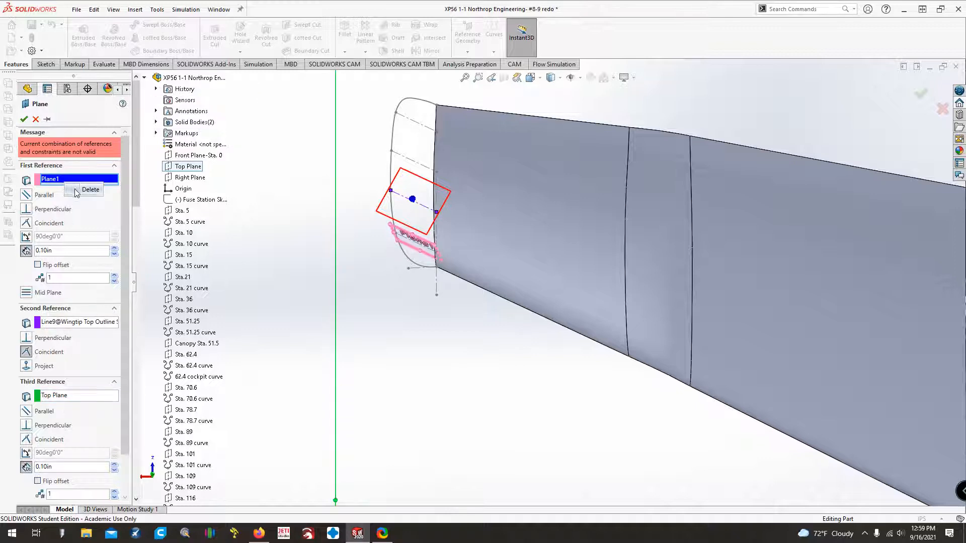
left_click(91, 189)
left_click(62, 204)
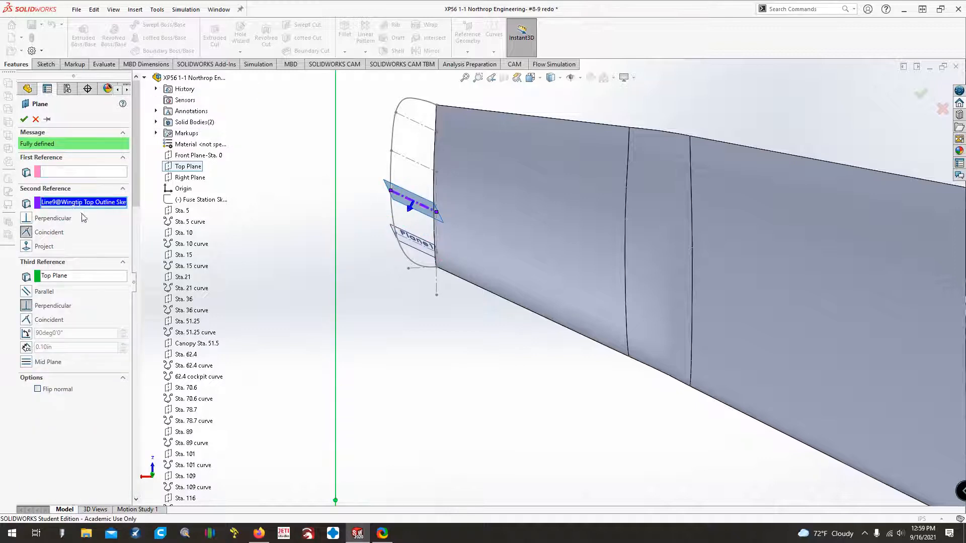
left_click(36, 119)
Create a reference plane parallel to Plane1 and coincident with the second wingtip construction line from the leading edge.
left_click(470, 51)
left_click(474, 65)
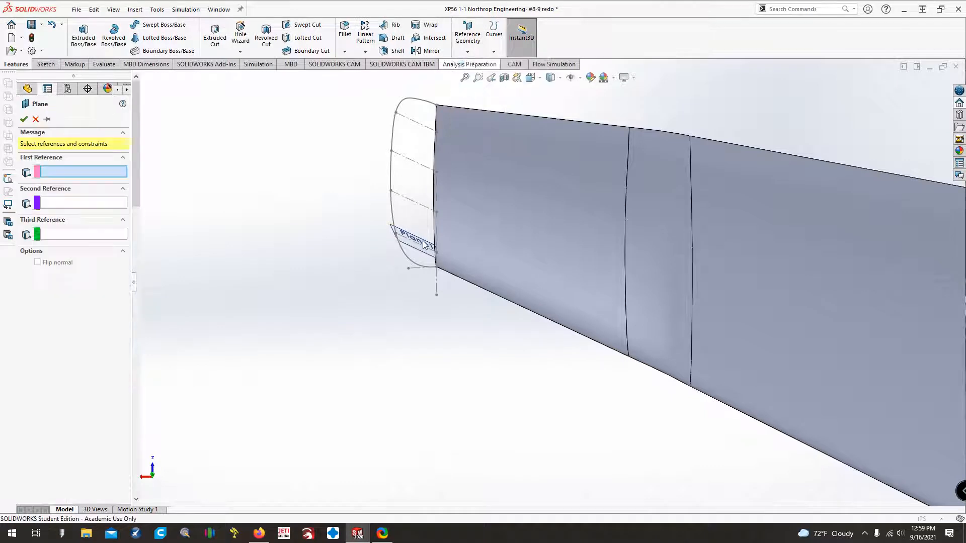
left_click(425, 245)
left_click(425, 245)
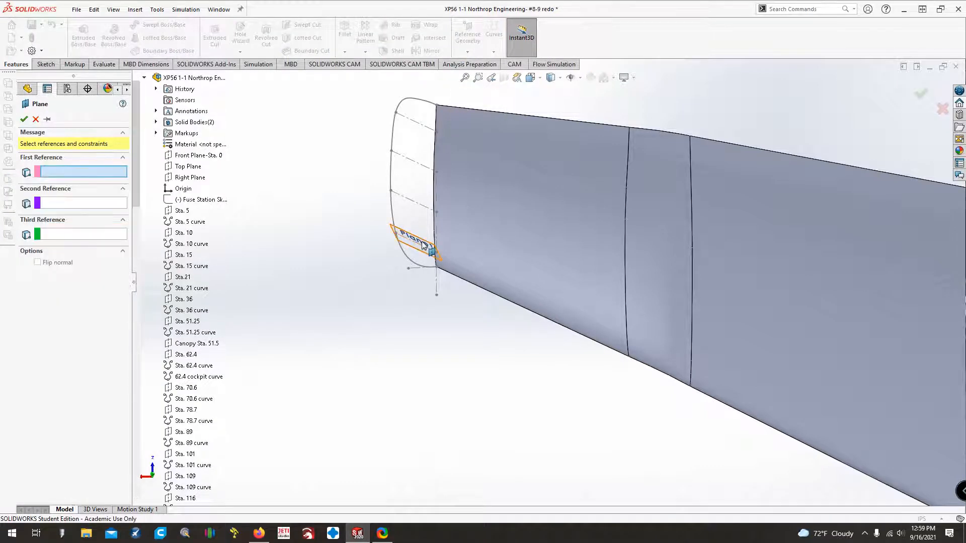
left_click(424, 245)
left_click(410, 202)
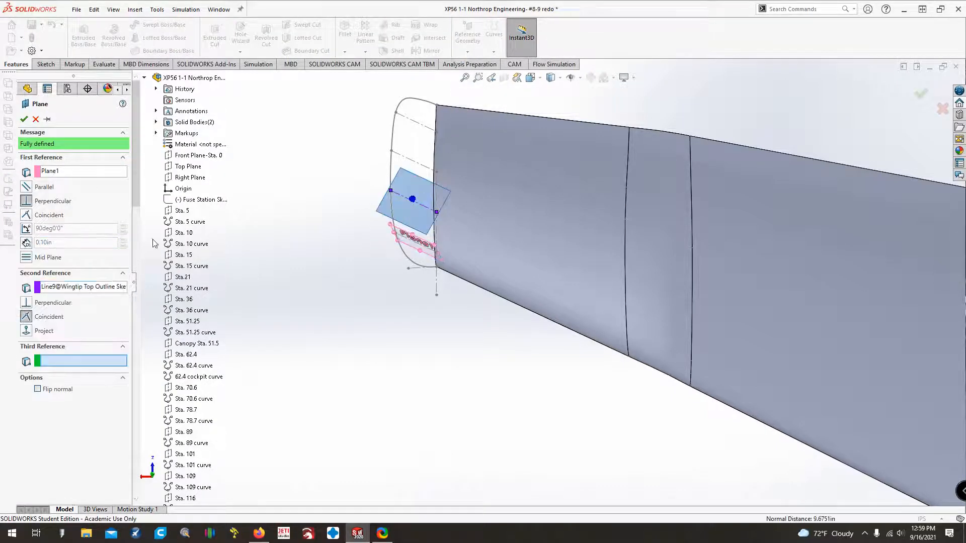
left_click(27, 187)
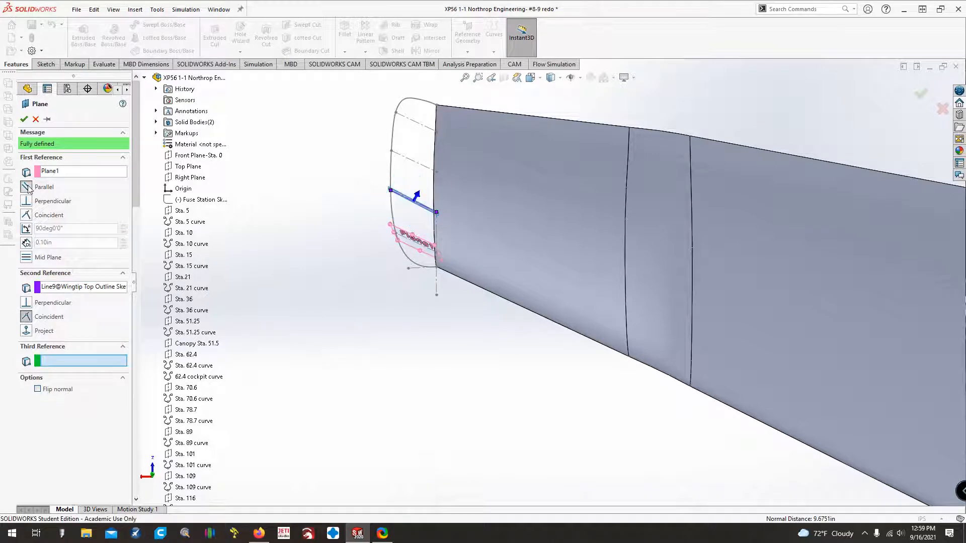
left_click(24, 120)
Create a reference plane parallel to Plane2 through the third wingtip construction line from the leading edge.
left_click(468, 42)
left_click(476, 64)
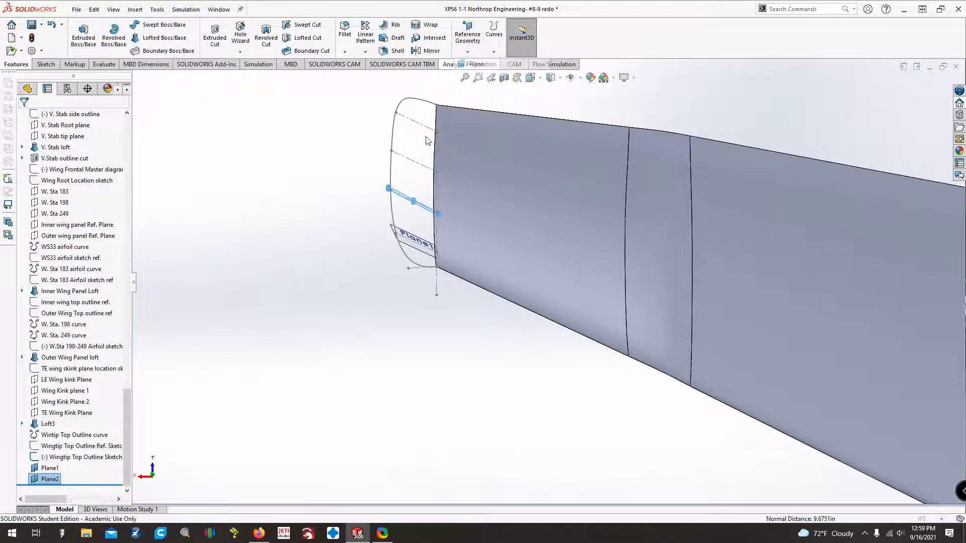
left_click(421, 164)
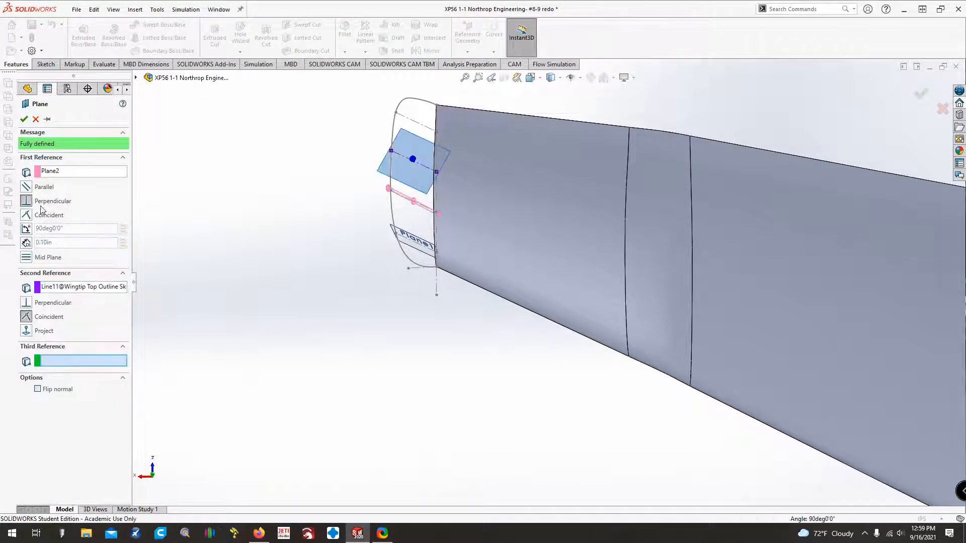
left_click(27, 188)
left_click(24, 120)
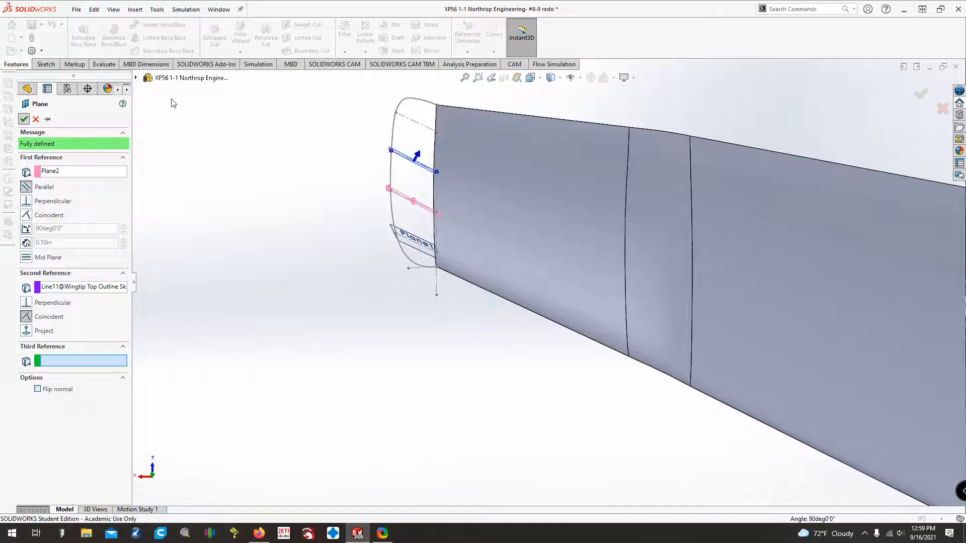
Create a reference plane parallel to Plane3 and coincident with the fourth wingtip construction line from the leading edge.
left_click(468, 53)
left_click(476, 64)
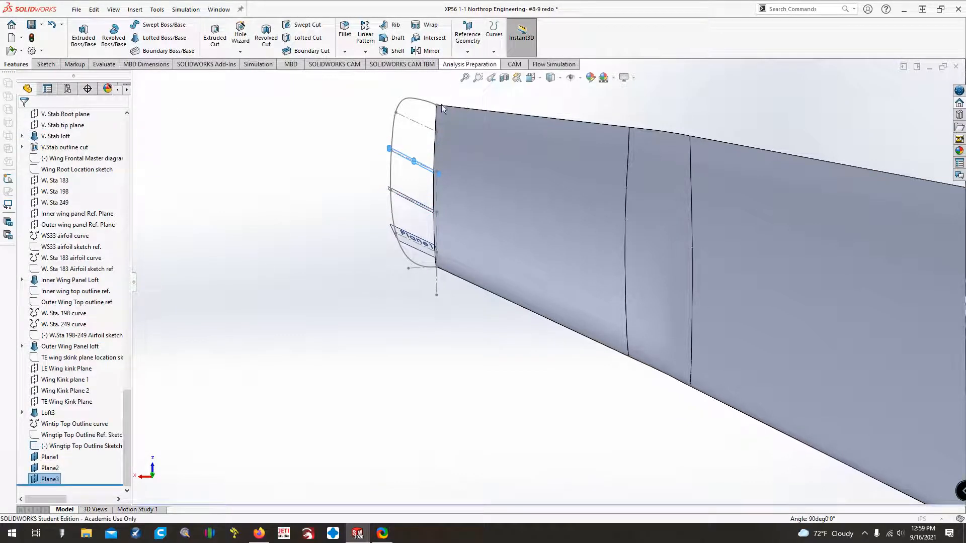
left_click(422, 127)
left_click(26, 186)
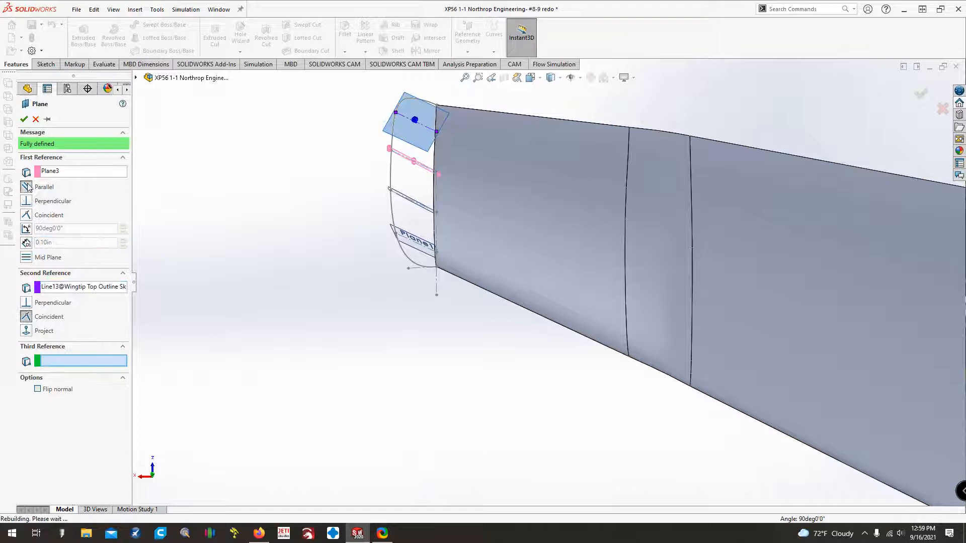
left_click(25, 120)
Rename Plane1 as "Wingtip cross section 1".
key("Up")
key("Up")
key("Up")
key("Up")
key("Up")
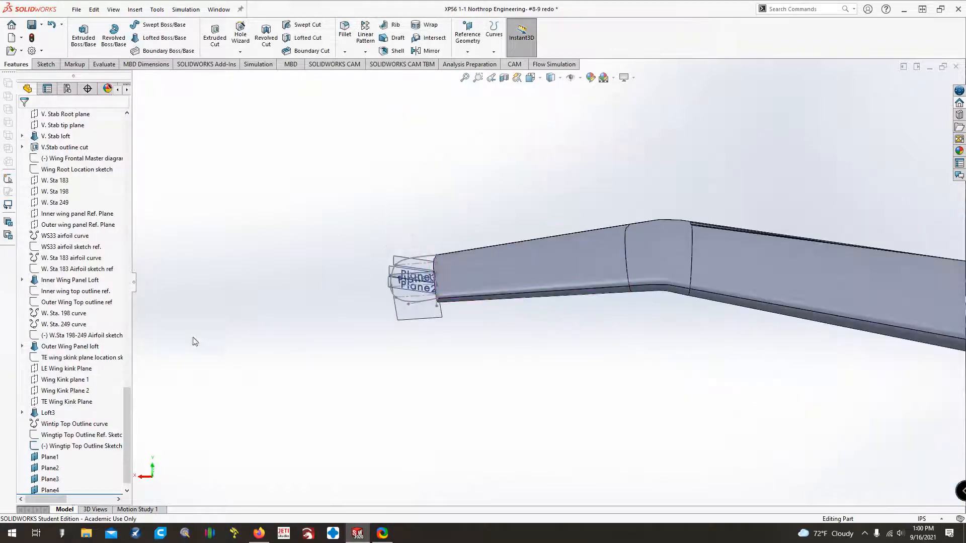
left_click(50, 456)
left_click(50, 457)
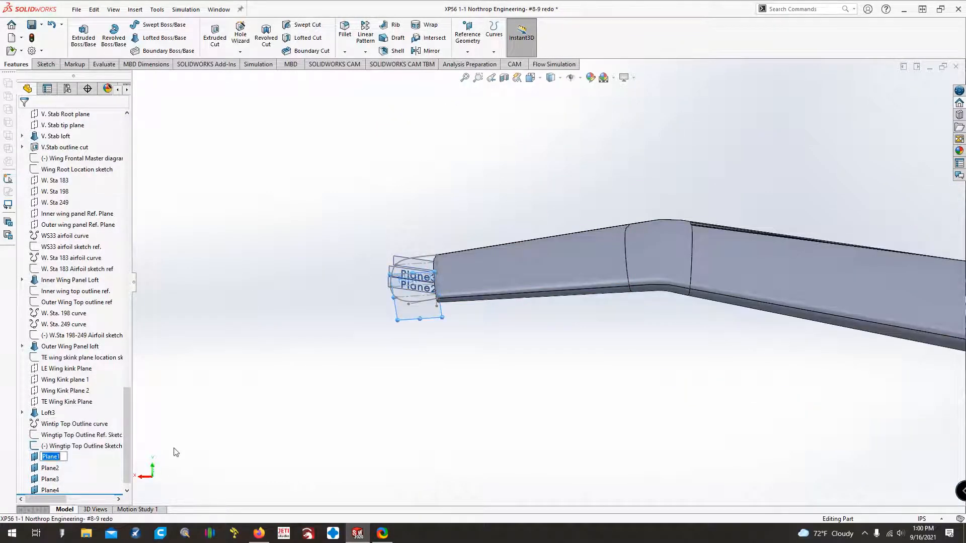
type("Wingtip cross section")
Rename Plane2 as "wingtip cross section 2".
left_click(50, 468)
left_click(51, 468)
type("wingtip cross section")
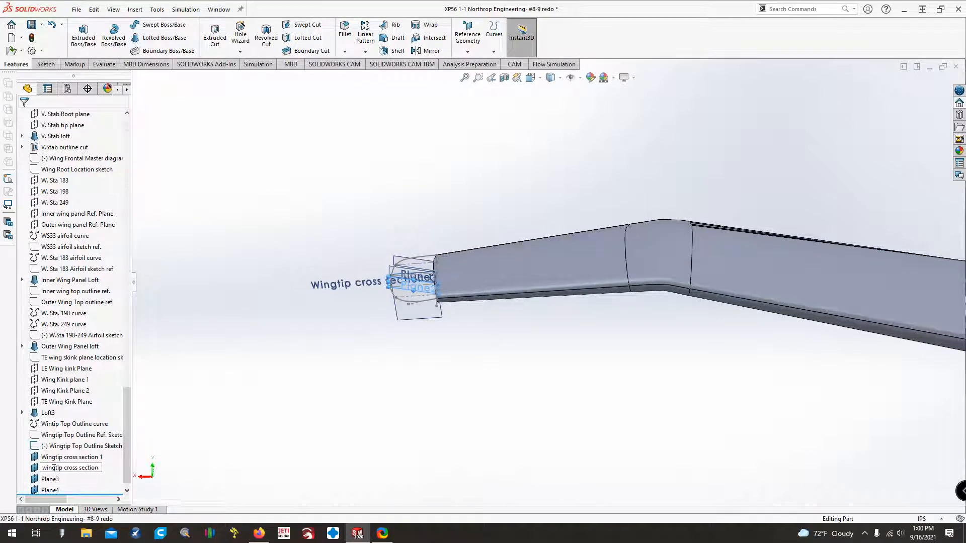
key("Return")
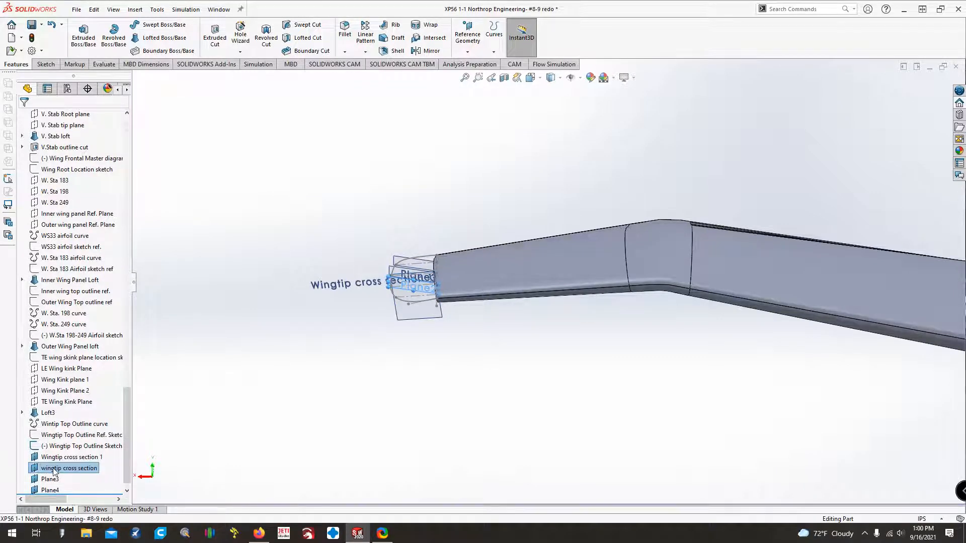
left_click(100, 470)
left_click(101, 469)
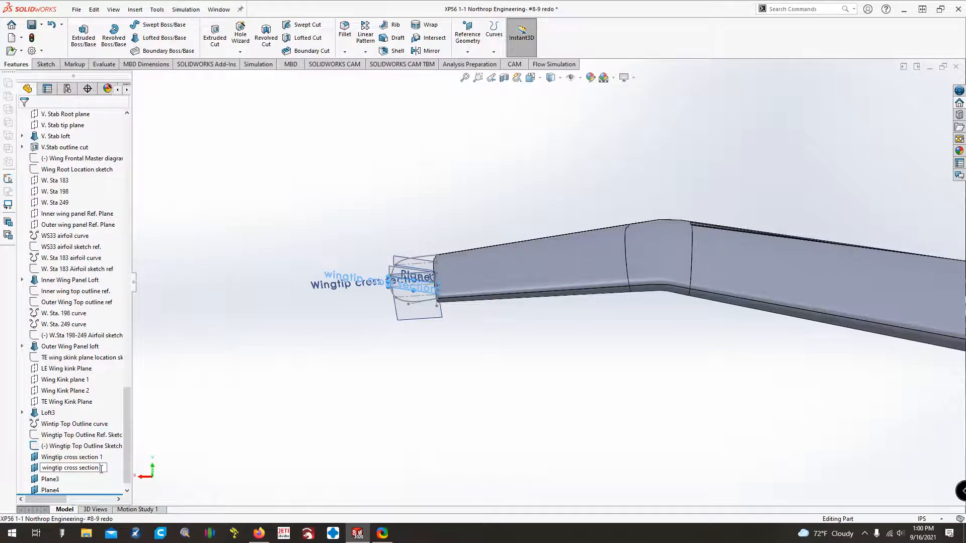
type("2")
Rename Plane3 as "wintip cross section 3".
left_click(50, 479)
left_click(50, 479)
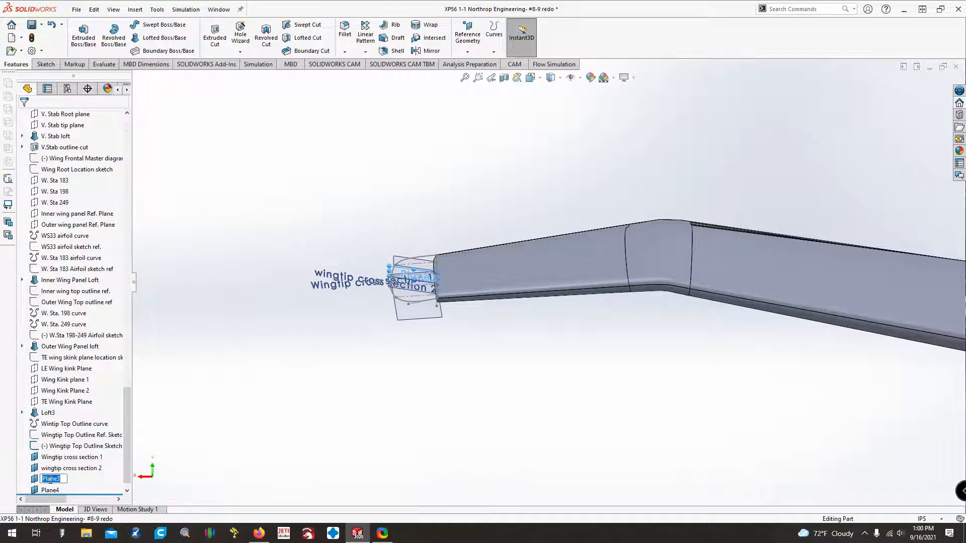
type("wintip cross section")
Rename Plane4 as "wingtip cross section 4" and save the part.
left_click(55, 490)
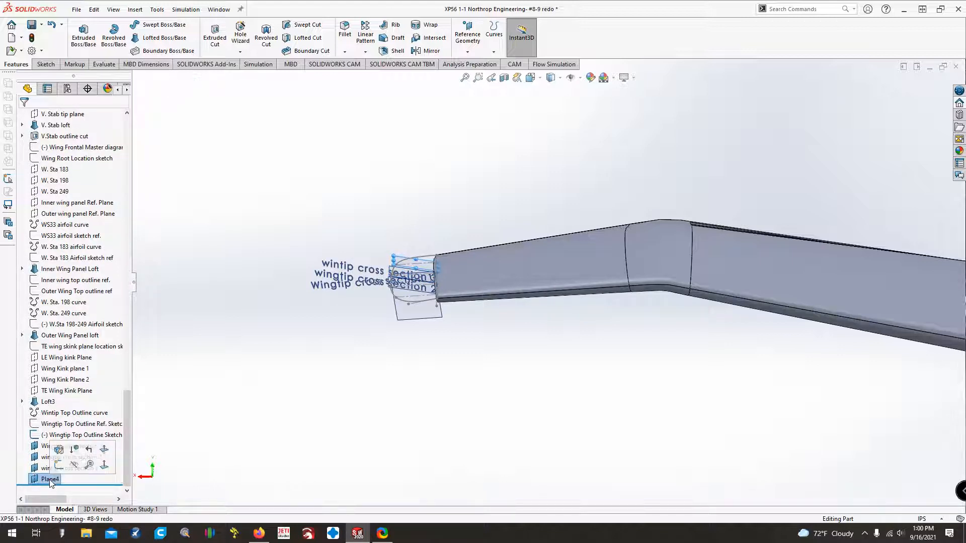
left_click(50, 479)
type("wingtip cross section")
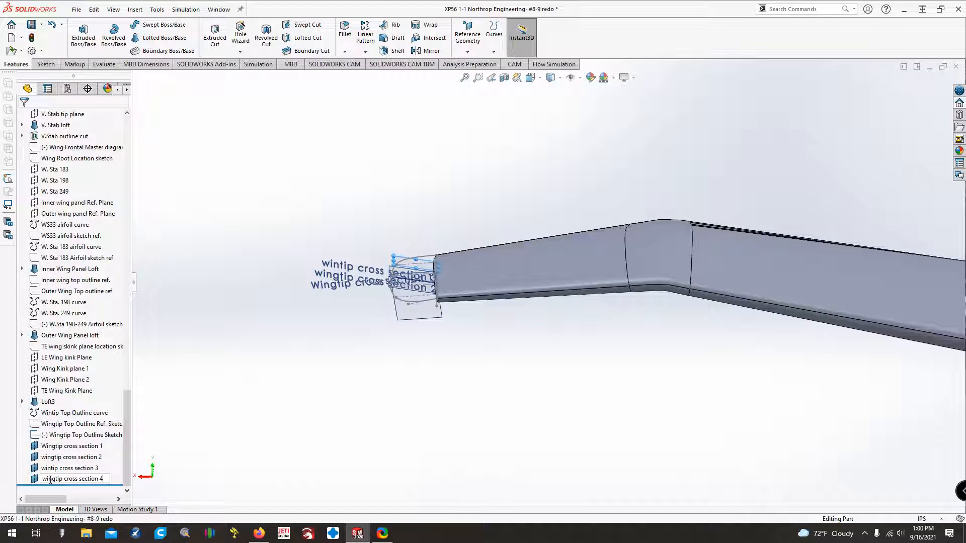
left_click(226, 420)
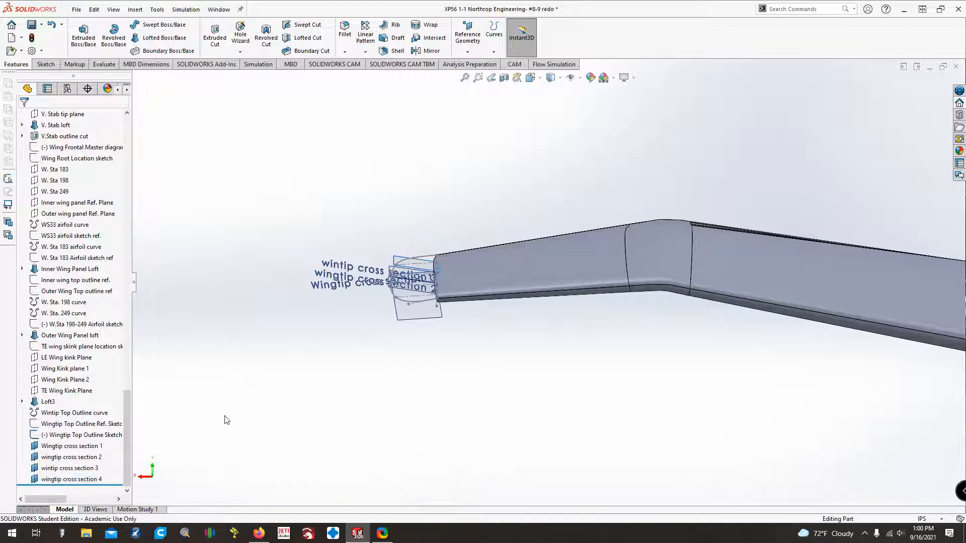
left_click(26, 27)
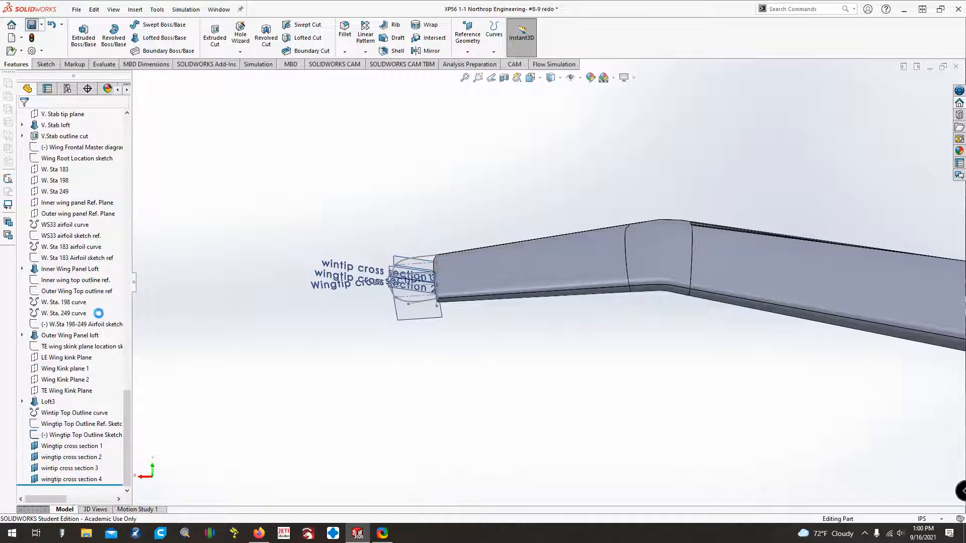
Hide all four wingtip cross section planes.
right_click(73, 479)
left_click(98, 303)
right_click(60, 468)
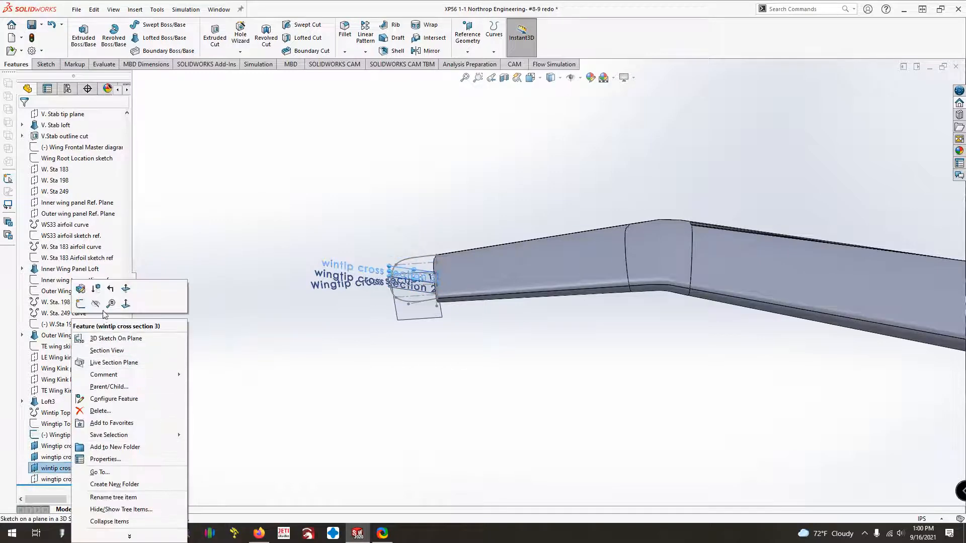
left_click(98, 303)
right_click(70, 457)
left_click(97, 304)
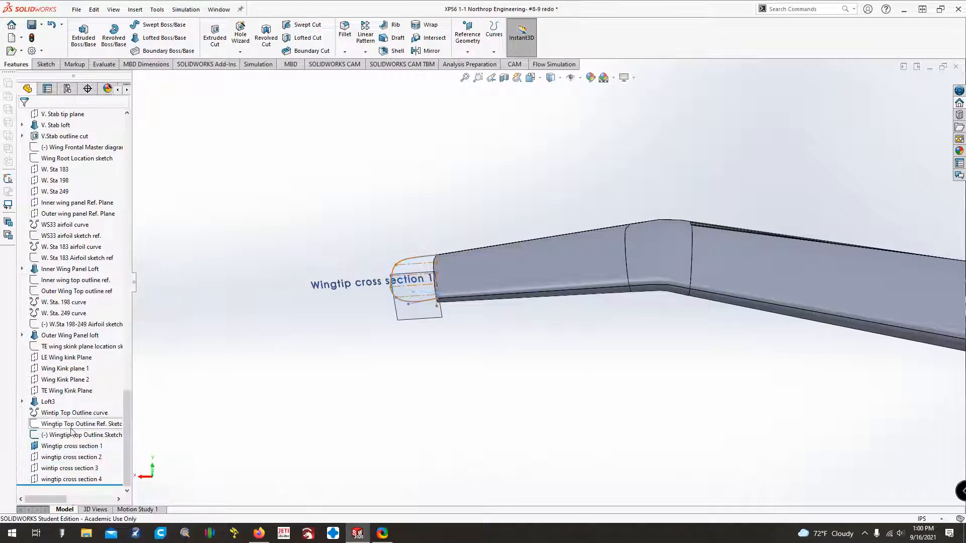
right_click(69, 447)
left_click(98, 304)
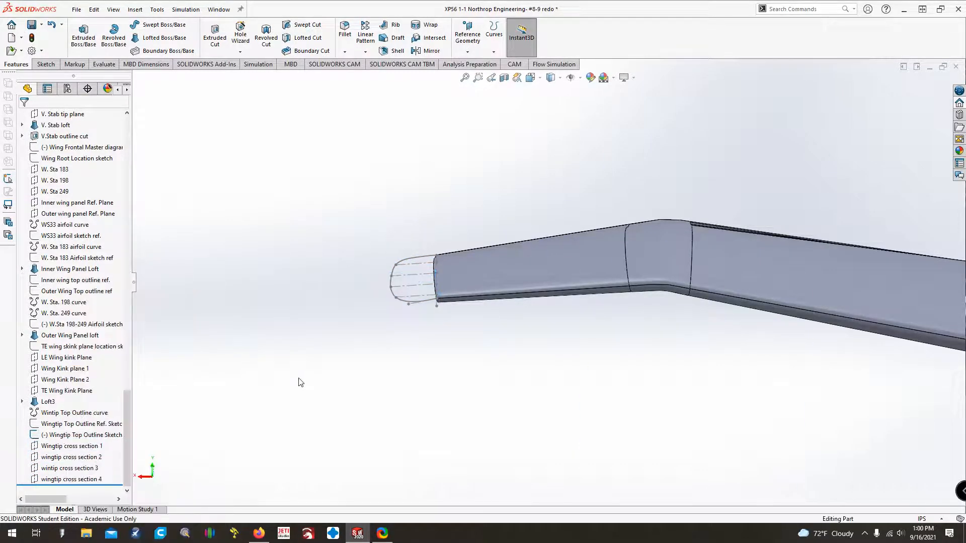
Start a sketch on the outer wing panel's flat end face and convert the face's upper airfoil edge into it.
key("Up")
key("ctrl+Down")
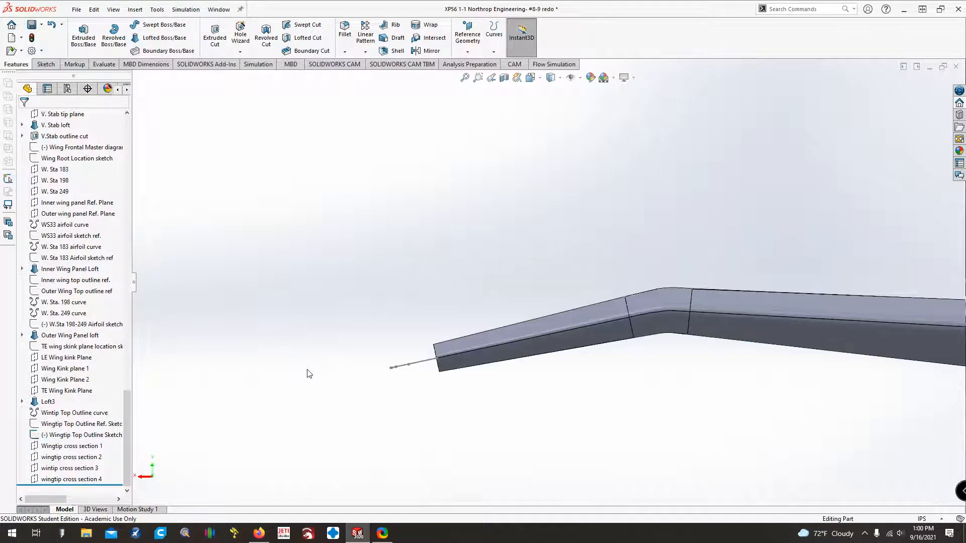
key("Right")
key("Left")
key("ctrl+Right")
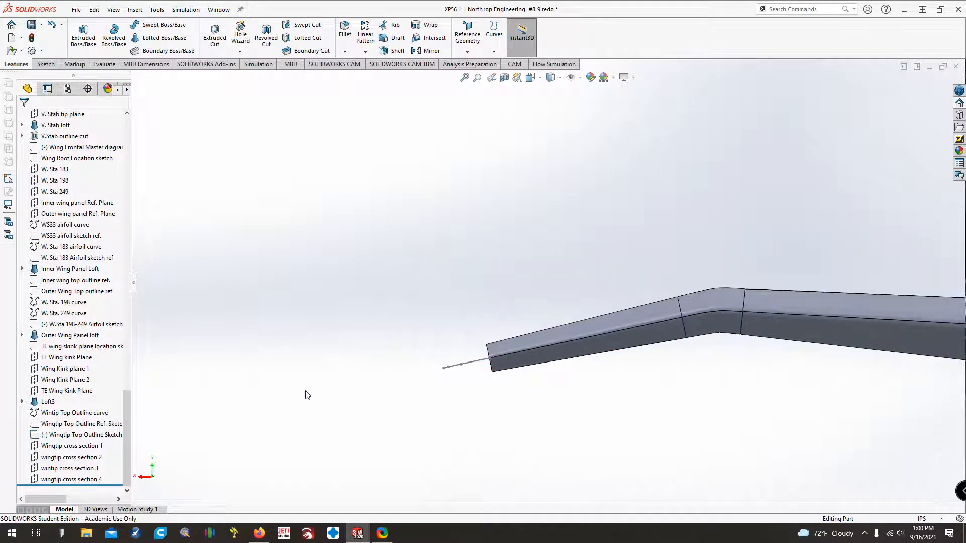
key("Right")
key("Right")
key("Right")
key("Right")
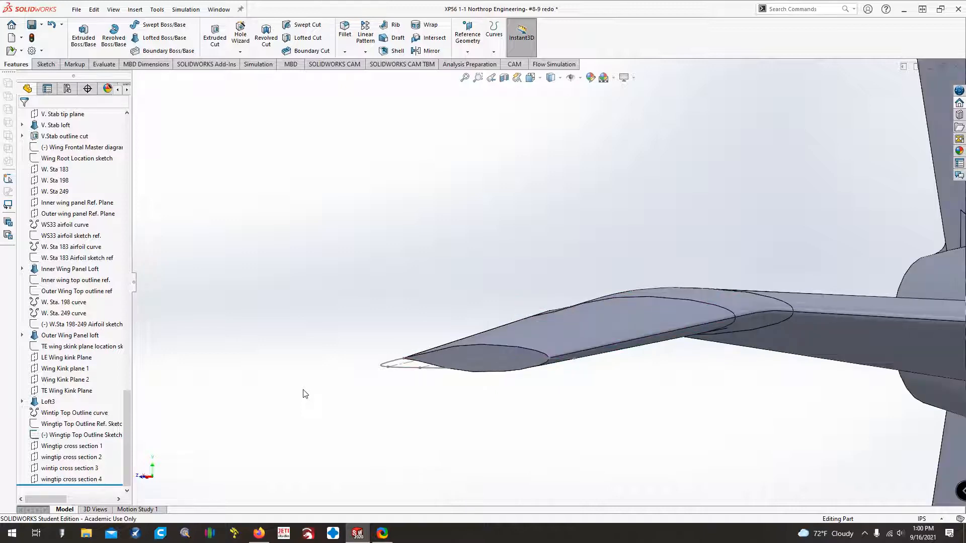
key("ctrl+Left")
scroll(468, 382, "down", 3)
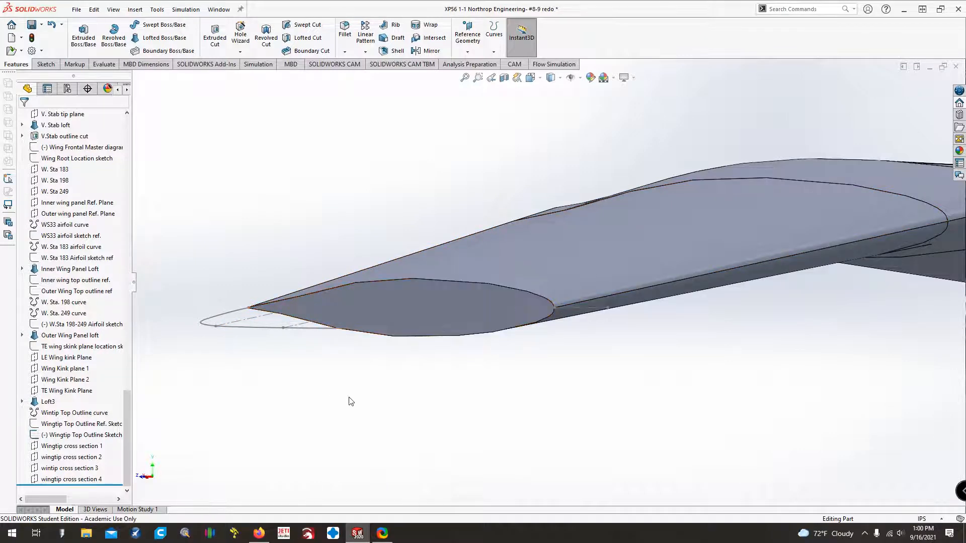
left_click(399, 307)
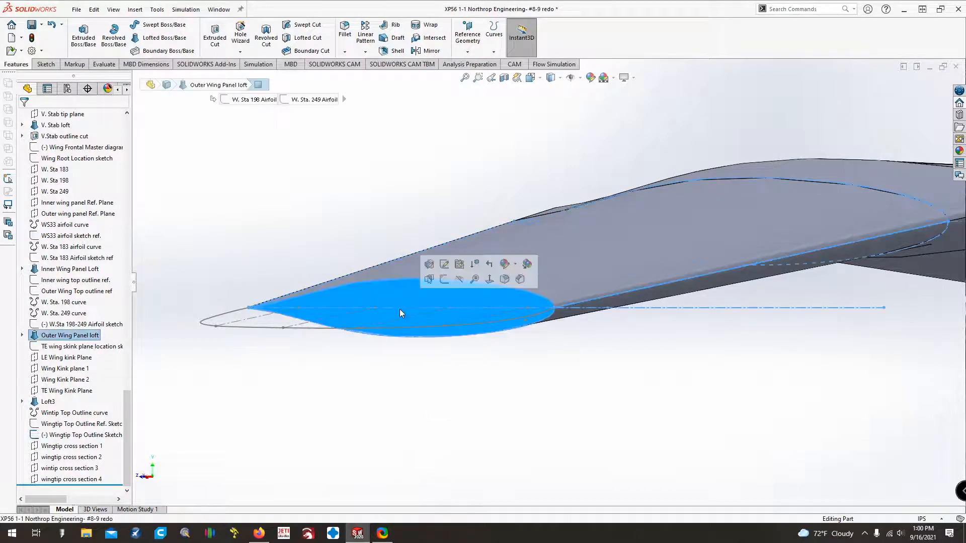
left_click(46, 64)
left_click(79, 34)
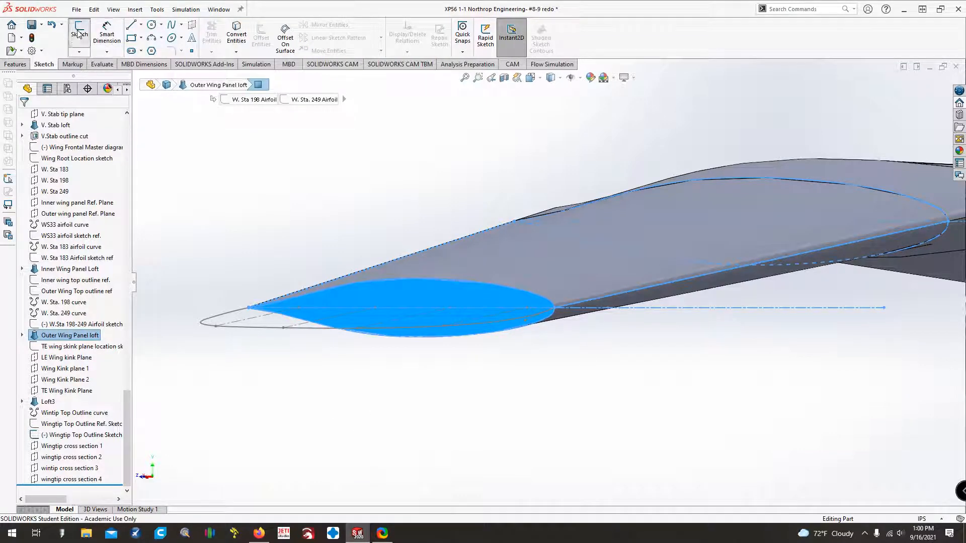
left_click(250, 215)
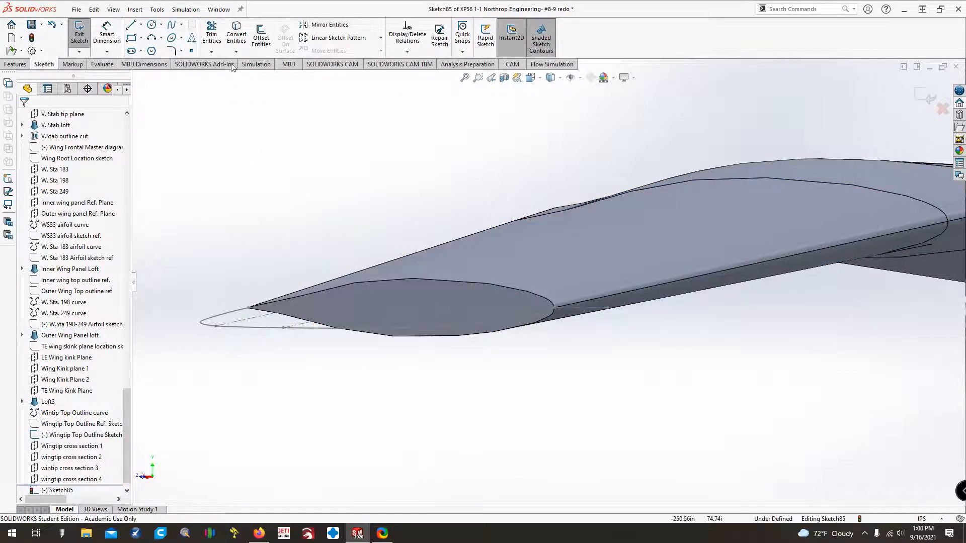
left_click(237, 35)
left_click(367, 283)
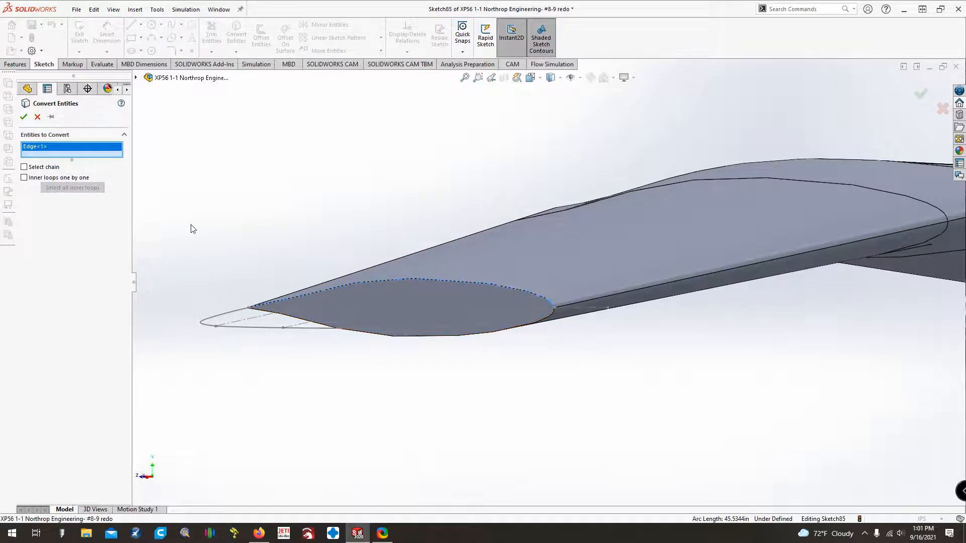
left_click(23, 117)
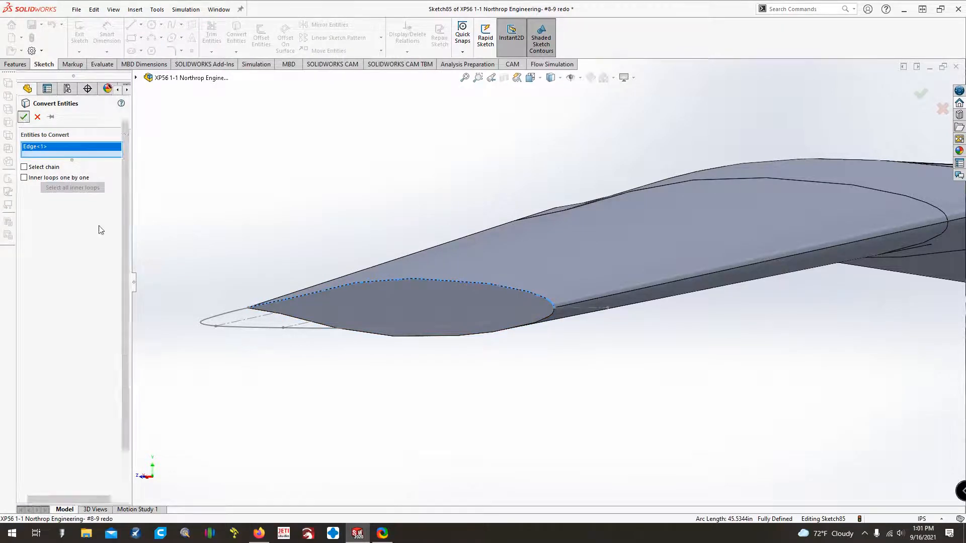
Start a second sketch on the outer wing panel's flat end face.
left_click(392, 294)
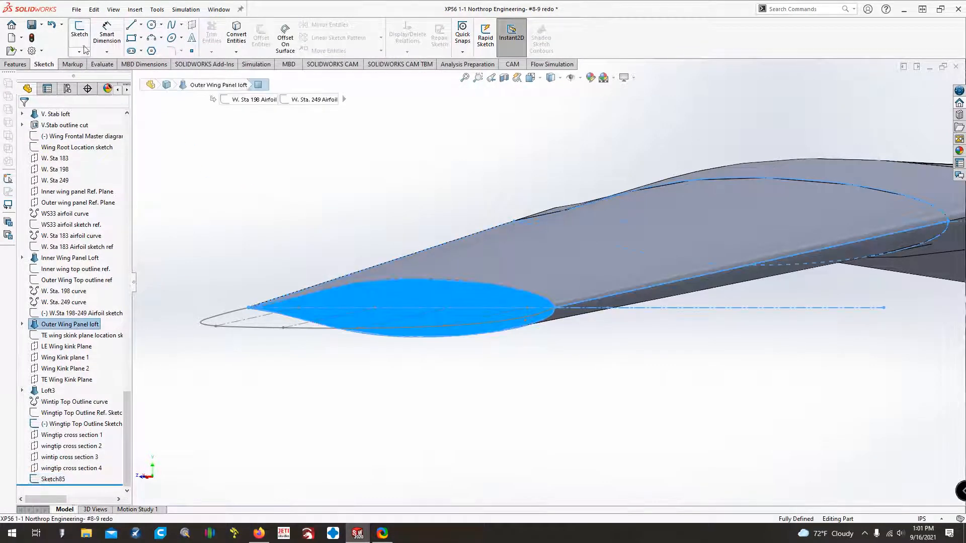
left_click(79, 35)
left_click(236, 52)
left_click(256, 66)
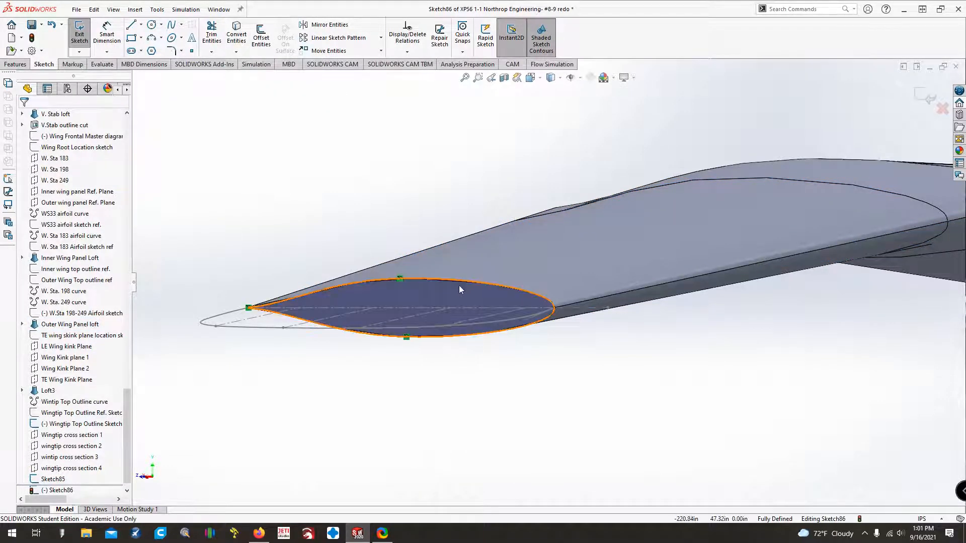
left_click(51, 24)
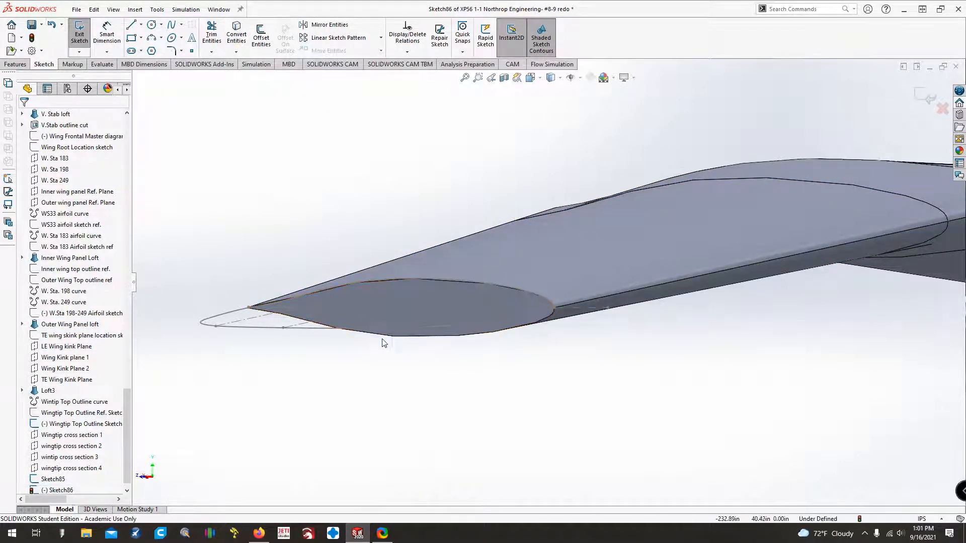
Convert the end face's lower airfoil edge into the second sketch and exit the sketch.
left_click(236, 33)
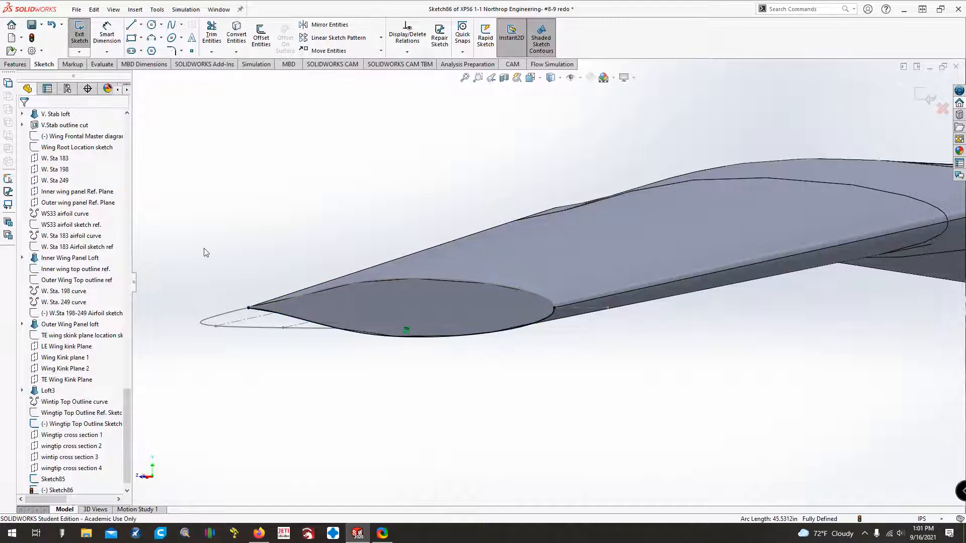
left_click(79, 50)
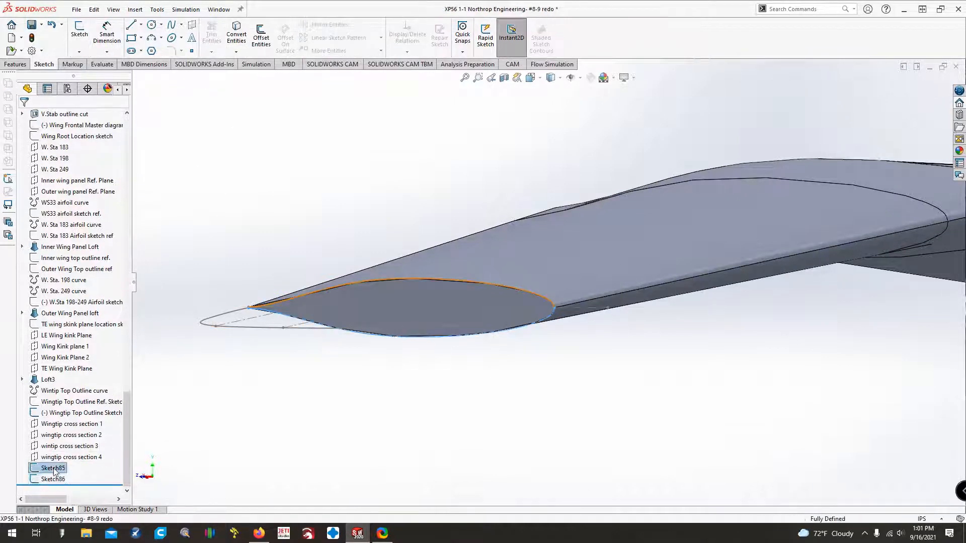
Rename the upper airfoil edge sketch, Sketch85, as "Wingtip airfoil Top".
left_click(54, 468)
key("F2")
type("Wingti")
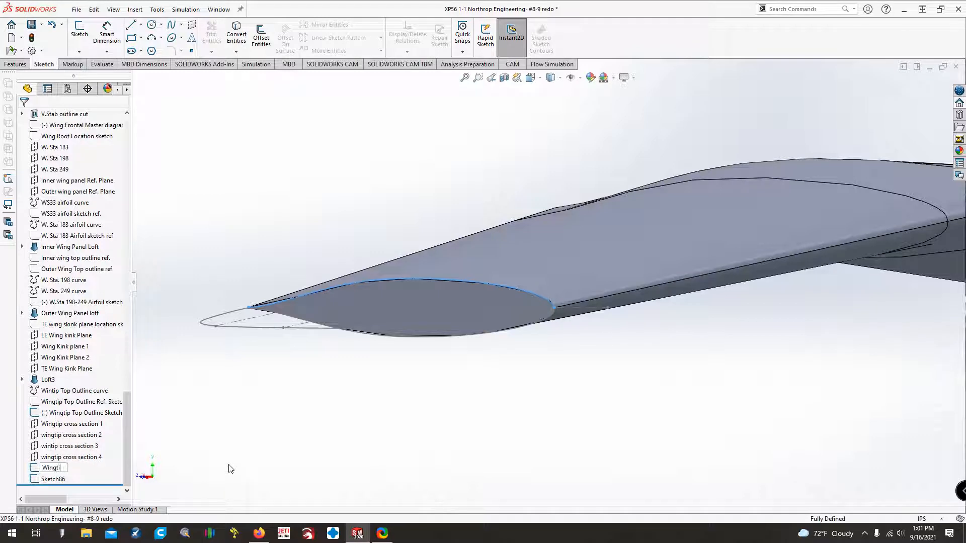
type("p airfoil Top")
Rename the lower airfoil edge sketch, Sketch86, as "Wingtip airfoil bottom" and save the part.
left_click(54, 479)
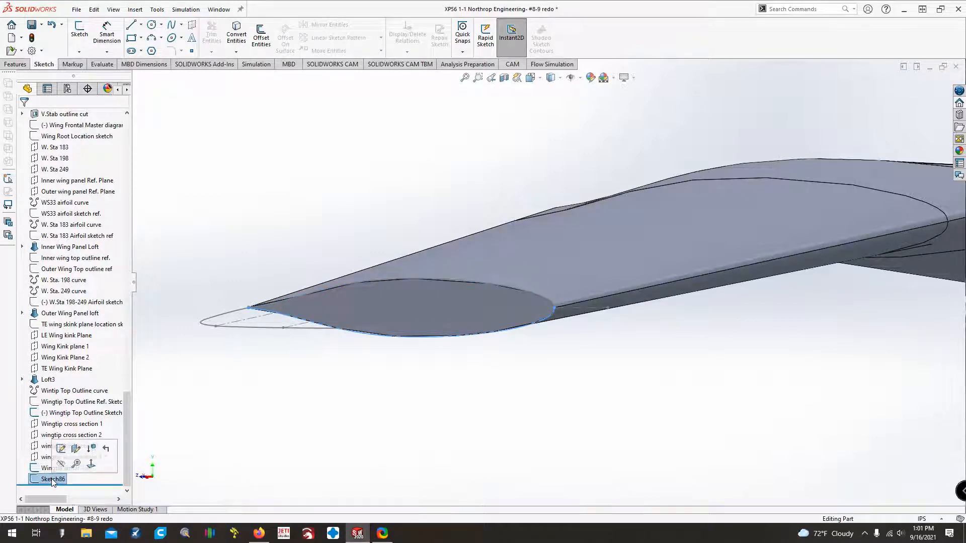
left_click(53, 479)
type("Wingtip airfoil")
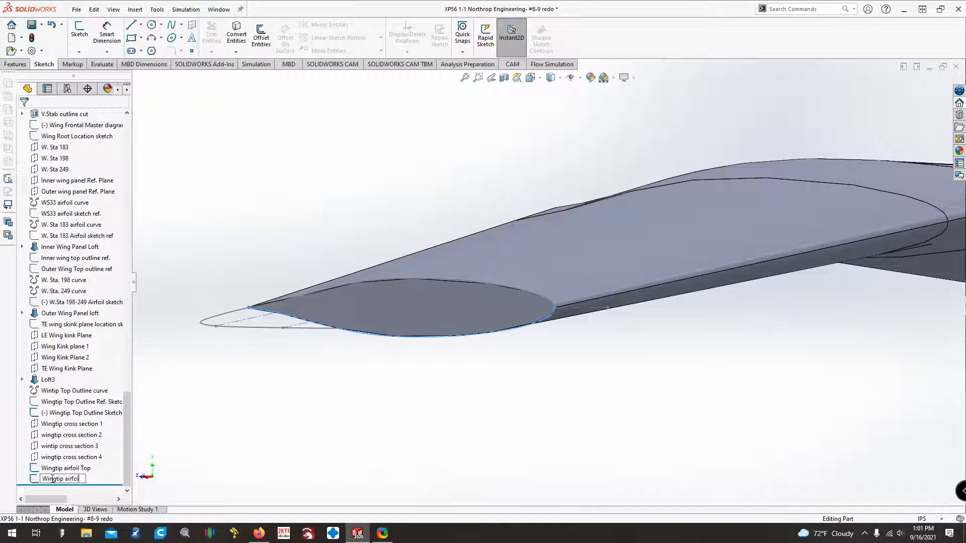
type(" bottom")
key("Return")
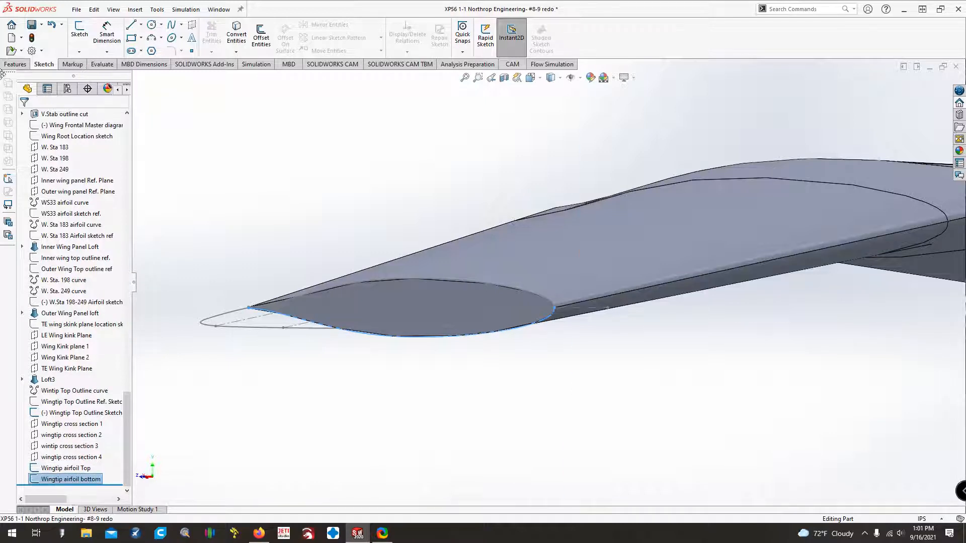
left_click(31, 24)
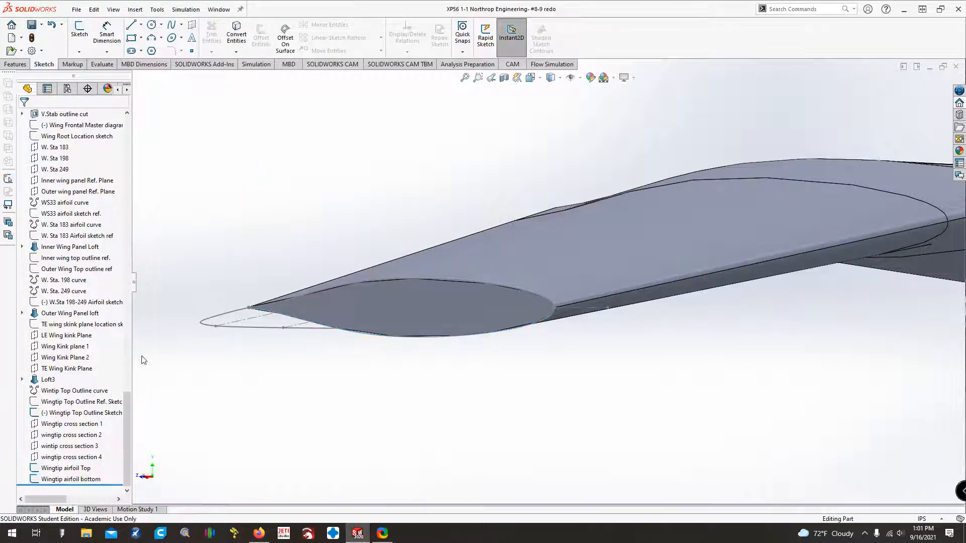
Start a new sketch on the wingtip cross section 4 plane.
left_click(71, 457)
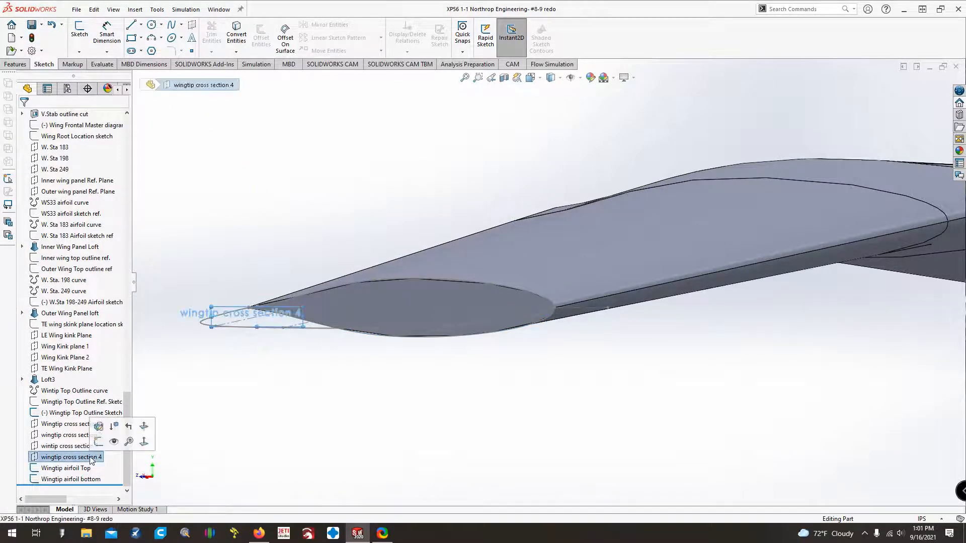
key("Left")
key("Left")
key("Left")
key("Left")
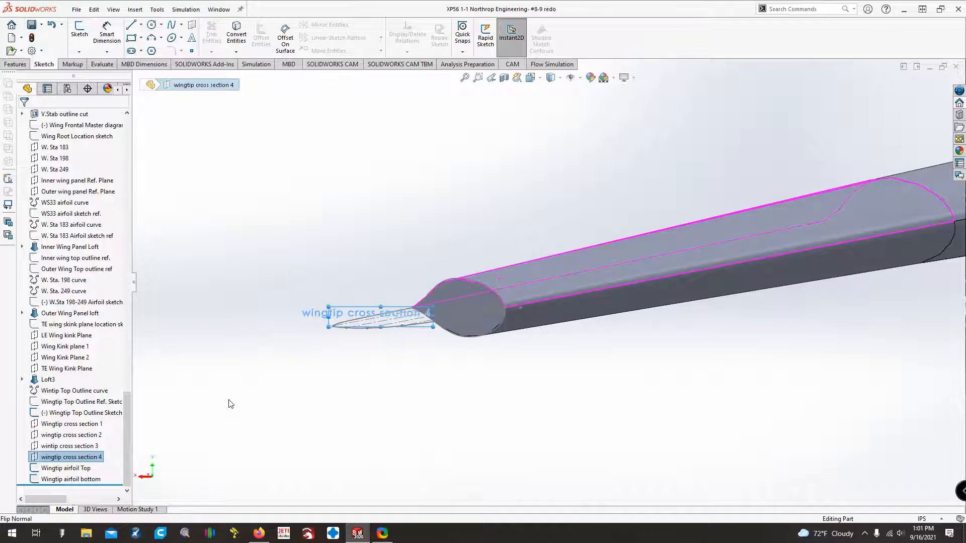
left_click(79, 29)
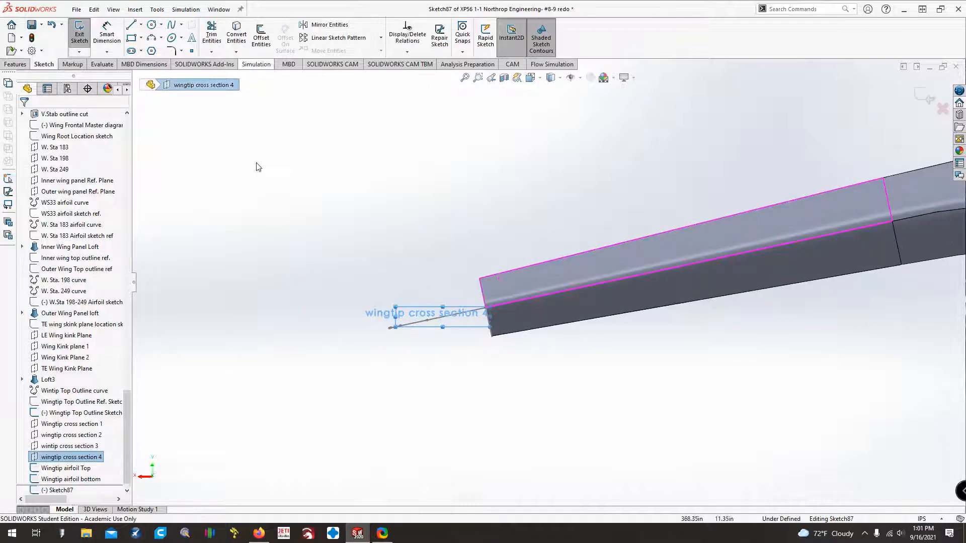
Create intersection curves where the sketch plane cuts the outer wing panel's upper and lower faces.
left_click(237, 52)
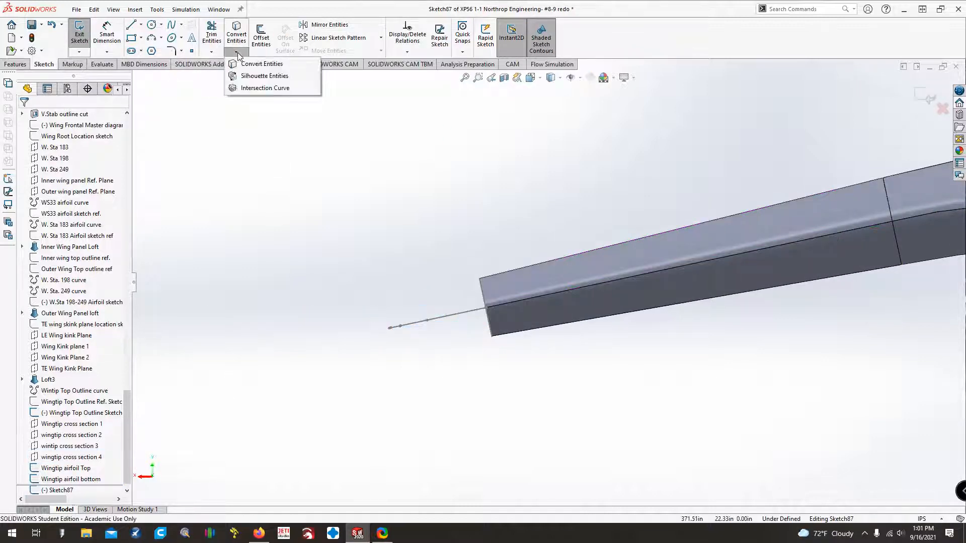
left_click(241, 89)
key("Down")
left_click(527, 259)
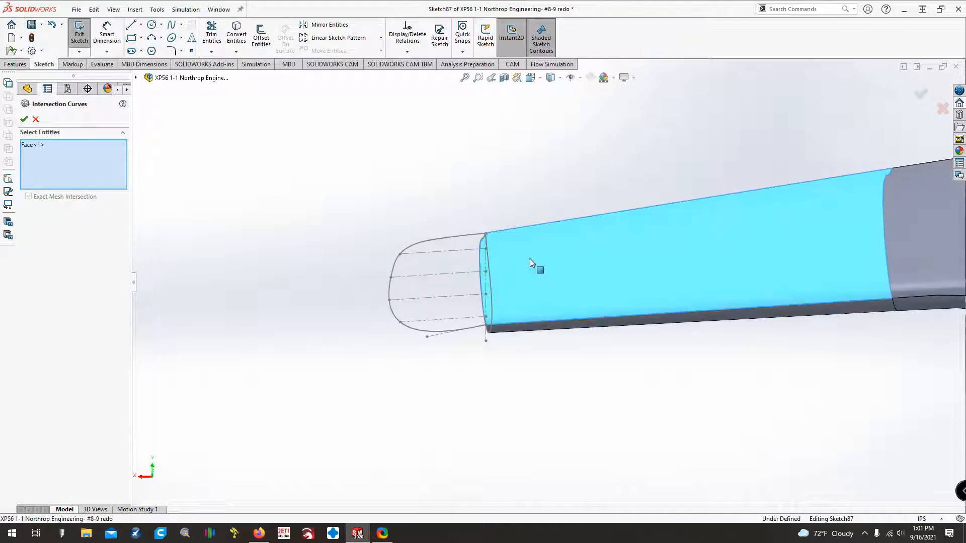
left_click(534, 294)
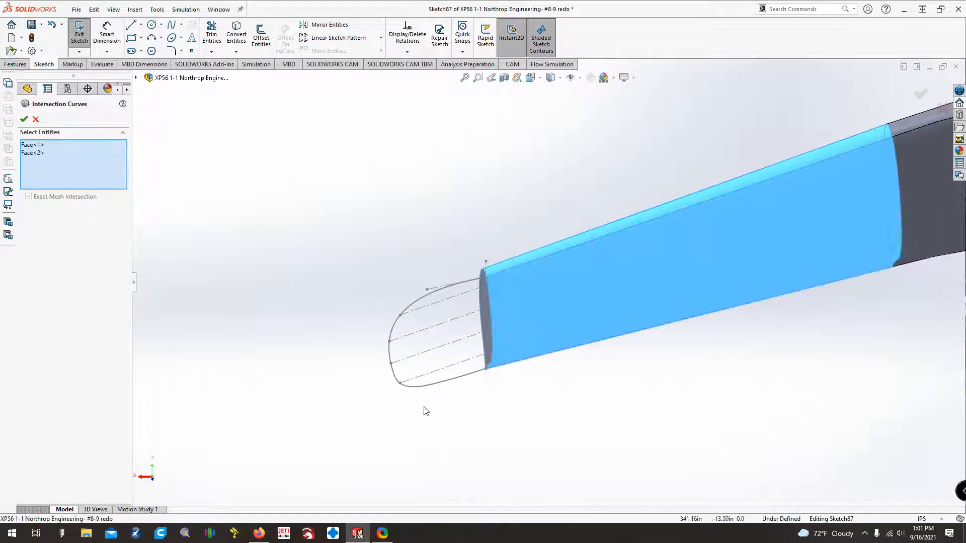
middle_click_drag(424, 409, 304, 365)
left_click(24, 120)
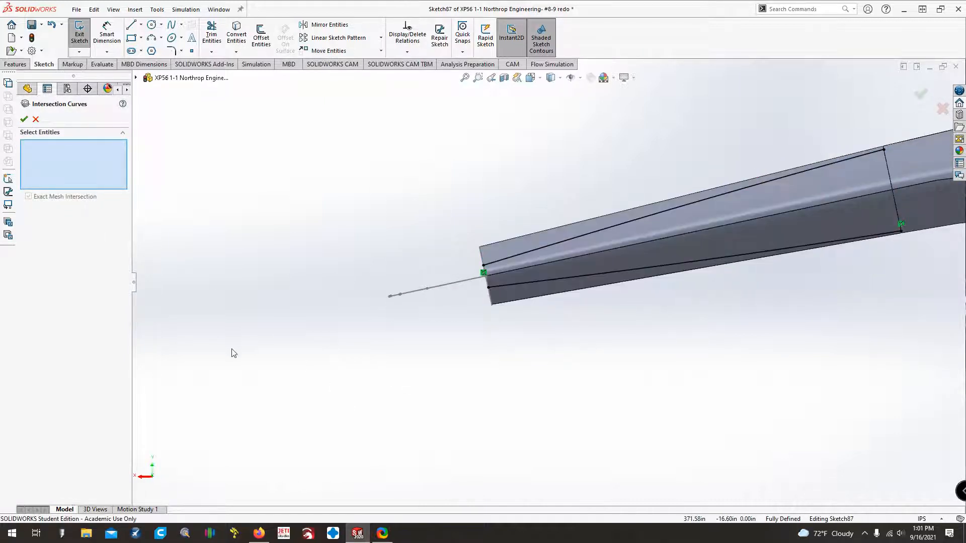
left_click(24, 120)
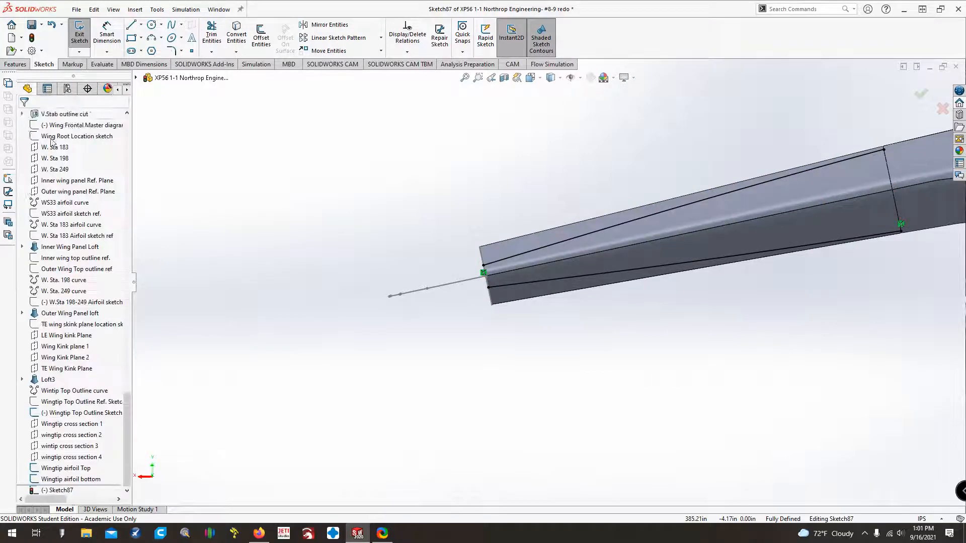
right_click(555, 245)
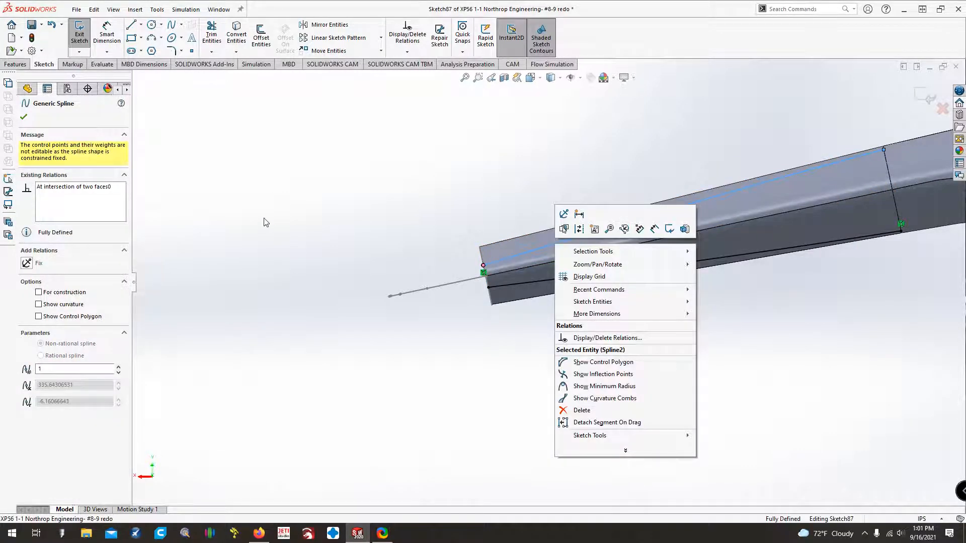
left_click(581, 230)
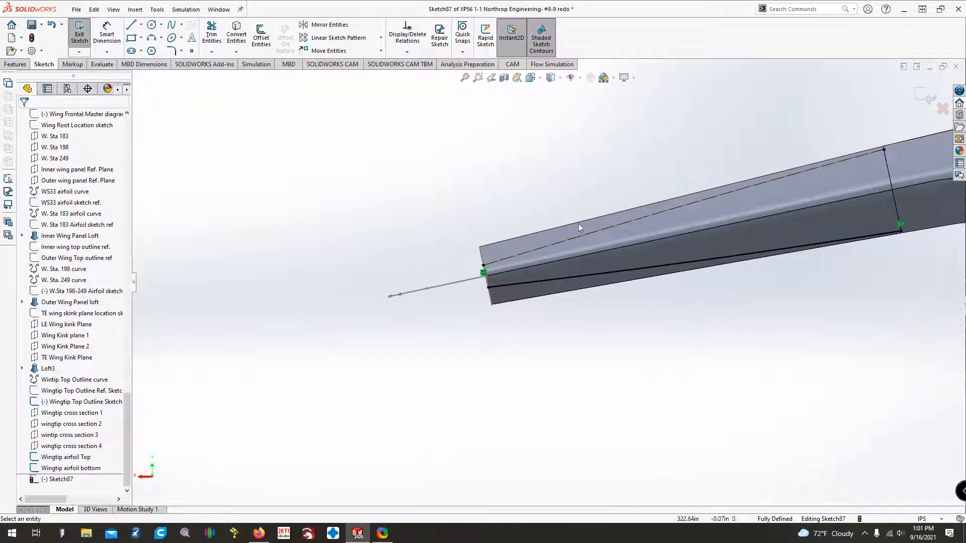
right_click(581, 238)
left_click(606, 222)
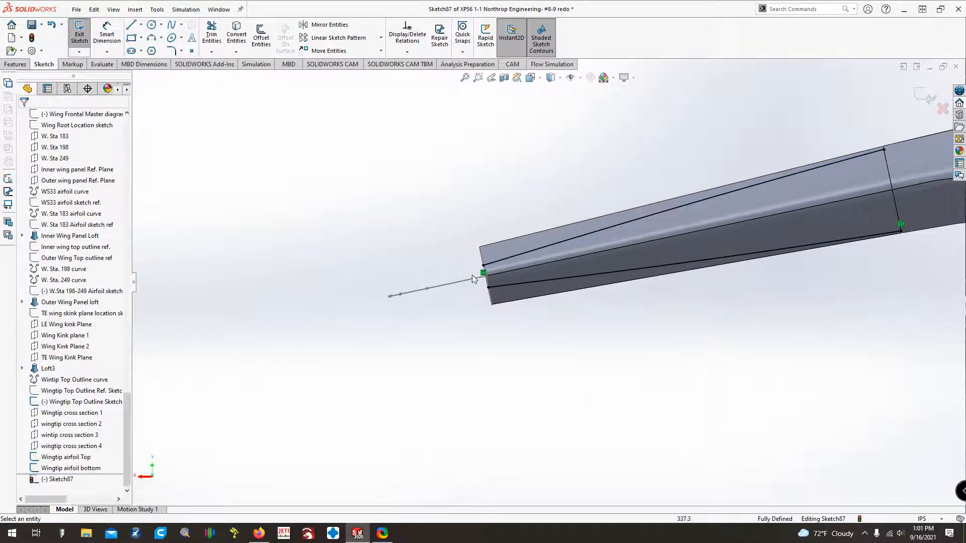
Extend the upper and lower intersection curves outward past the wingtip outline so their free ends nearly meet.
left_click(378, 291)
left_click_drag(376, 289, 376, 297)
left_click_drag(488, 287, 380, 309)
scroll(441, 325, "down", 5)
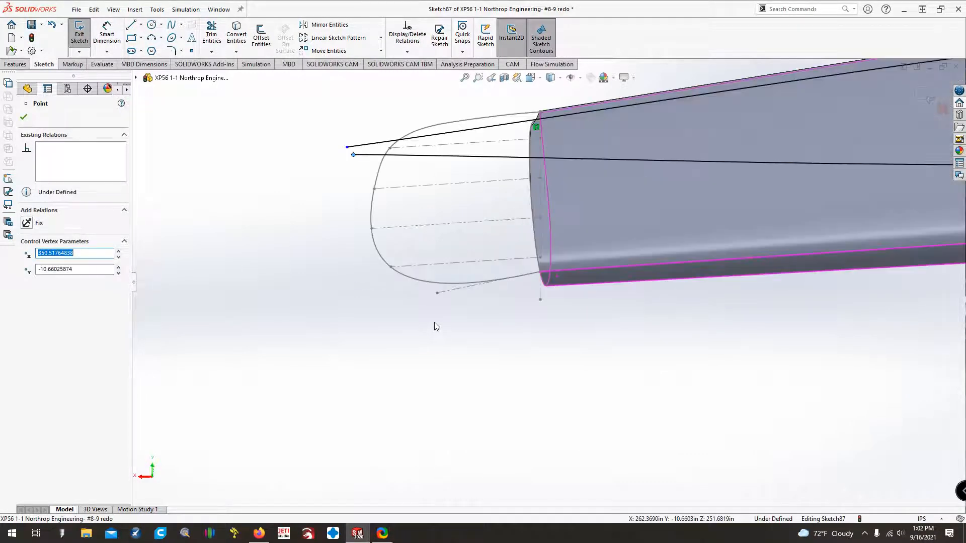
mouse_move(349, 148)
left_mouse_down()
mouse_move(358, 143)
mouse_move(354, 154)
left_mouse_up()
Join the two curves' outer ends with a line about 0.62 in long and place a sketch point on it.
key("l")
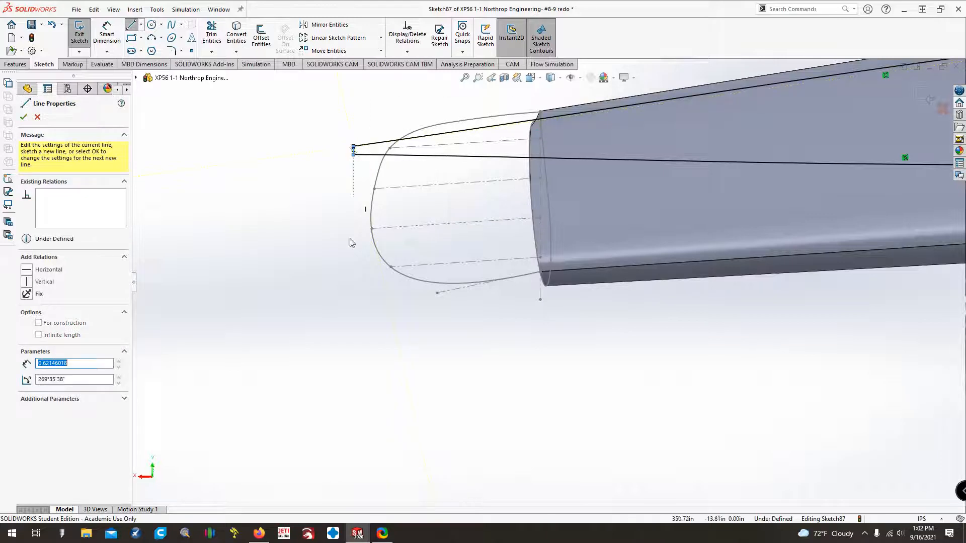
key("Escape")
scroll(356, 191, "down", 1)
scroll(314, 148, "down", 1)
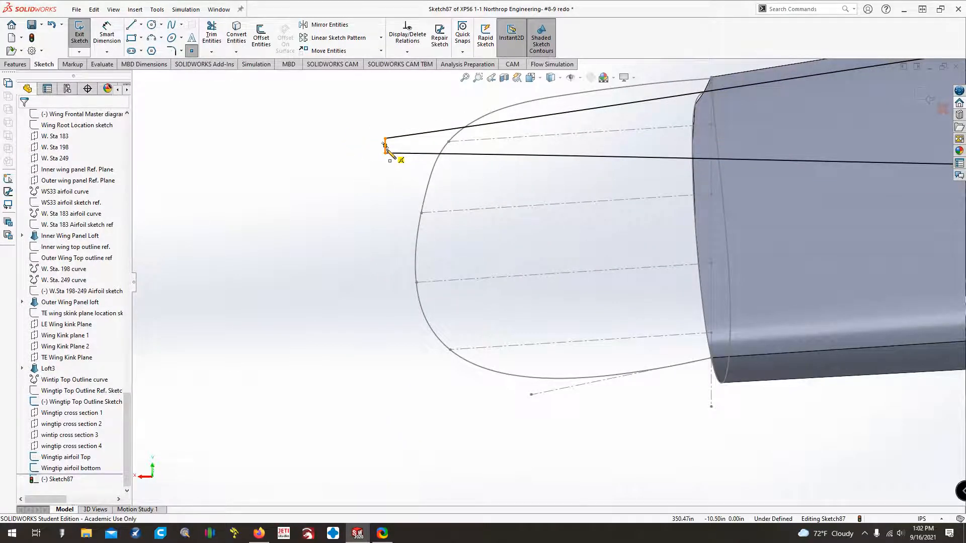
left_click(387, 148)
scroll(390, 153, "down", 2)
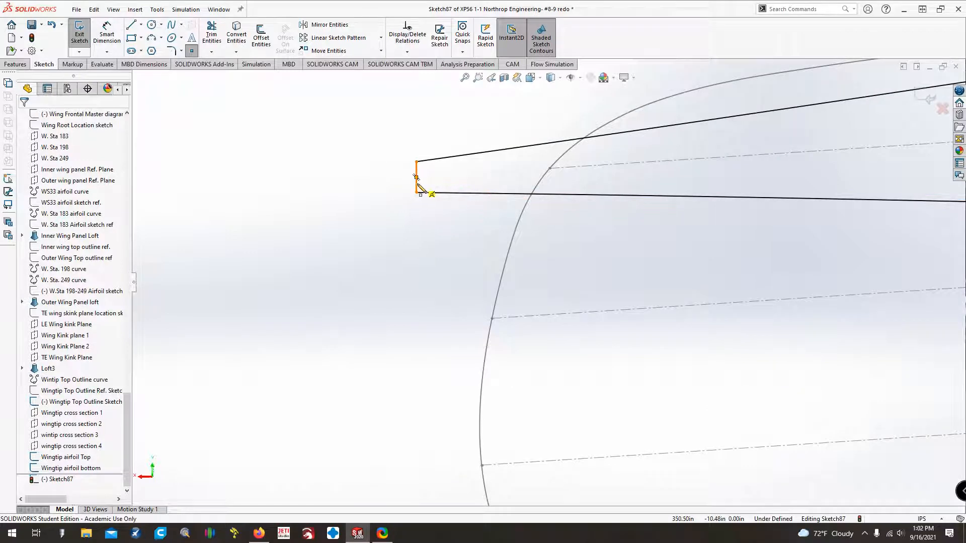
left_click(417, 183)
key("Escape")
Add a Pierce relation between the point on the short end line and the wingtip top outline spline.
left_click(416, 184)
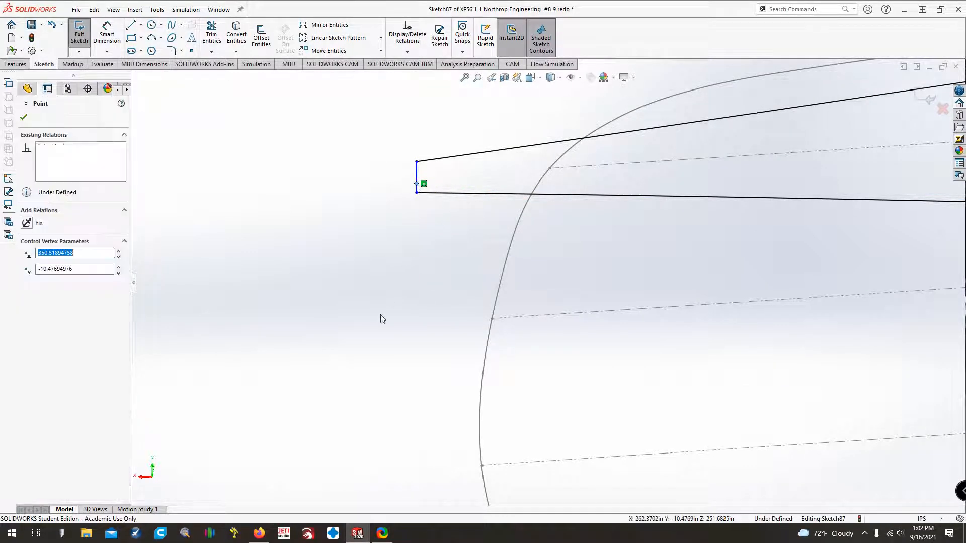
left_click(545, 177, "ctrl")
left_click(28, 291)
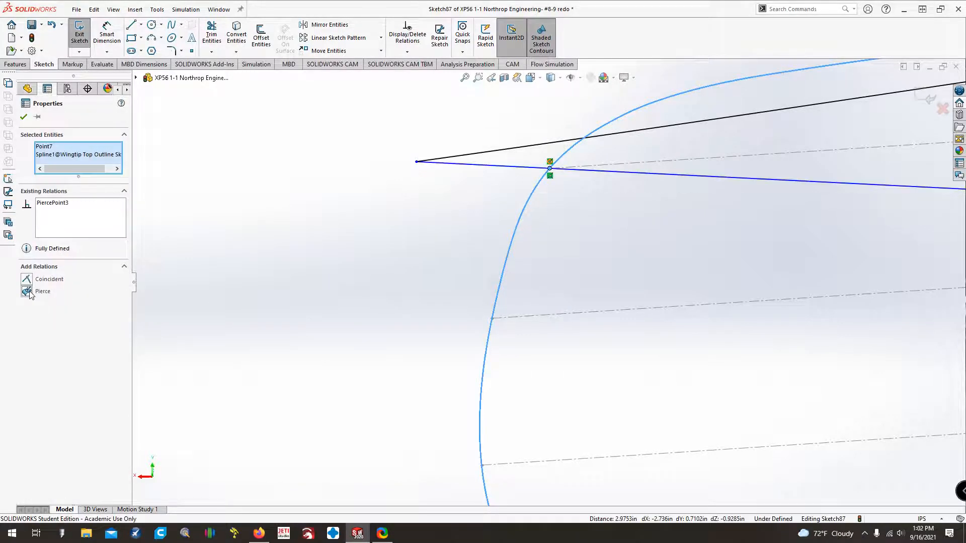
left_click(225, 289)
Move the upper curve's outer end back beside the pierced point, so the short line crosses the wingtip outline.
scroll(273, 304, "up", 5)
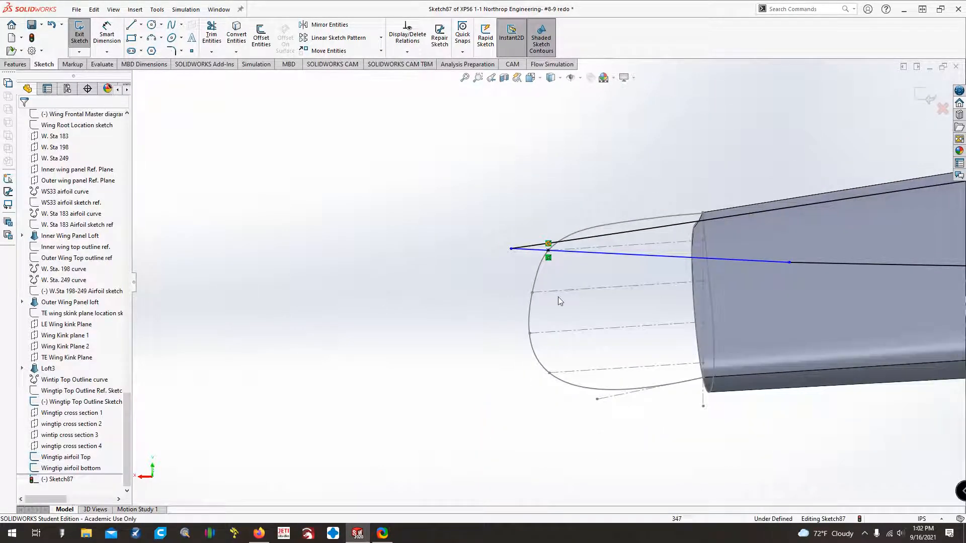
left_click(511, 249)
left_click_drag(512, 249, 546, 245)
scroll(518, 239, "down", 4)
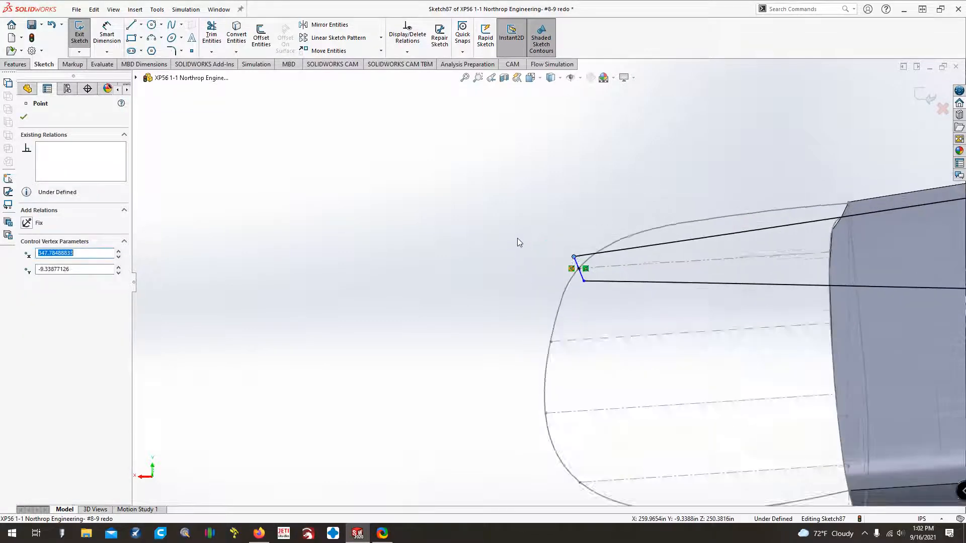
Draw a construction line from the pierced point inward between the two curves toward the wing's end face.
left_click(141, 24)
left_click(151, 39)
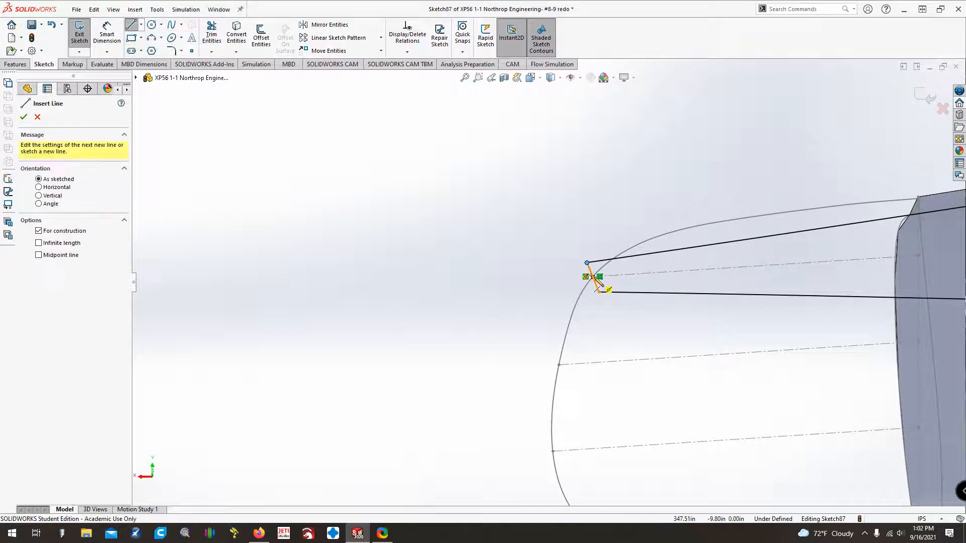
left_click(594, 277)
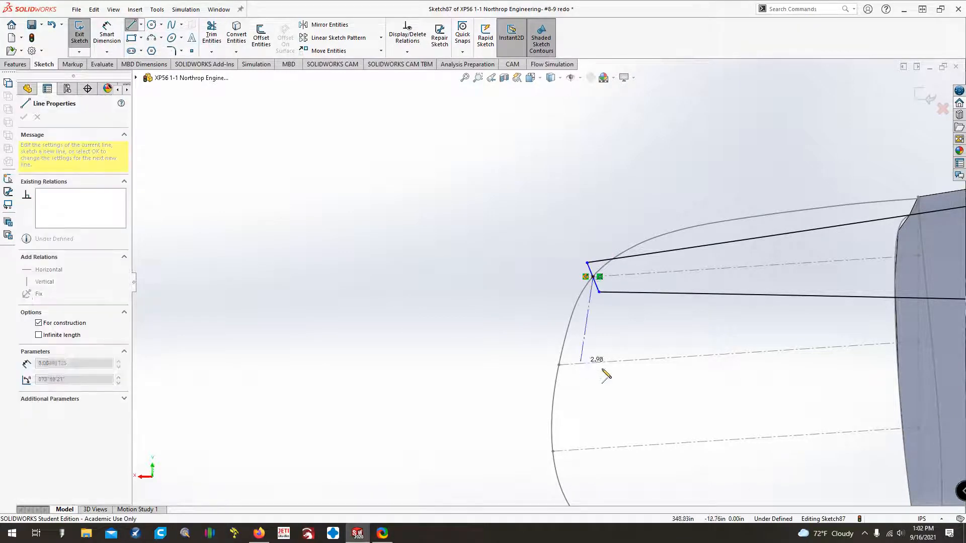
left_click(880, 264)
key("Escape")
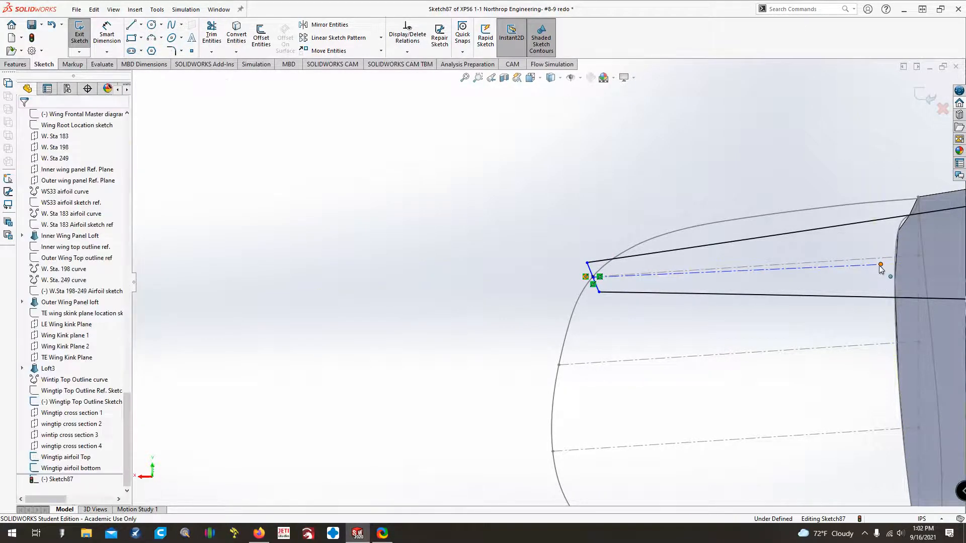
Add a Pierce relation between the construction line's inner endpoint and the outline sketch's matching cross-section line.
left_click(881, 265)
left_click(891, 260, "ctrl")
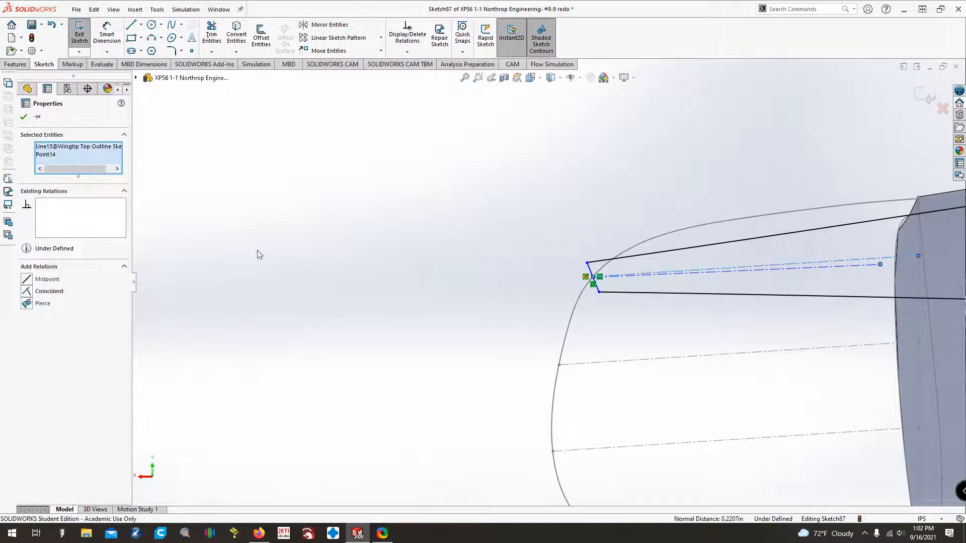
left_click(30, 305)
key("Escape")
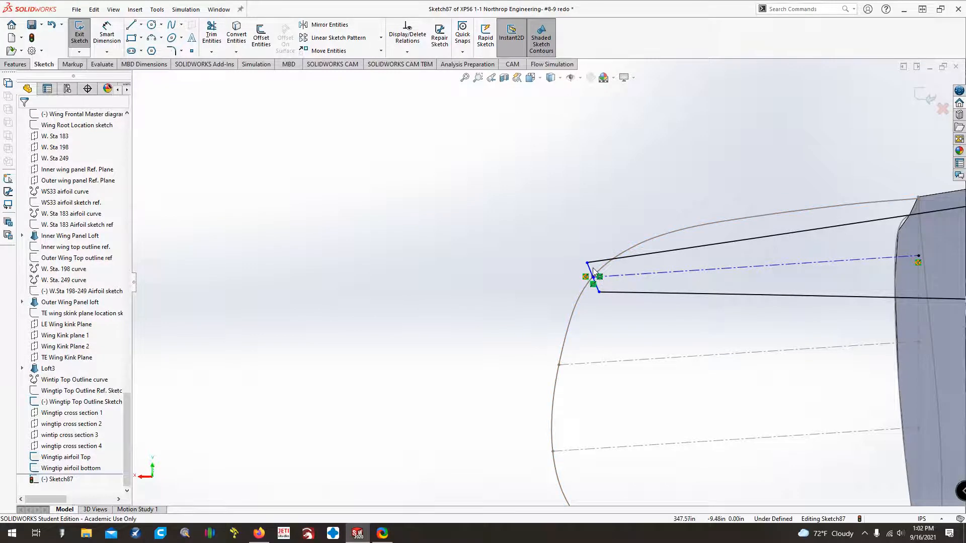
Make the short end line perpendicular to the construction line.
left_click(593, 272)
left_click(656, 275, "ctrl")
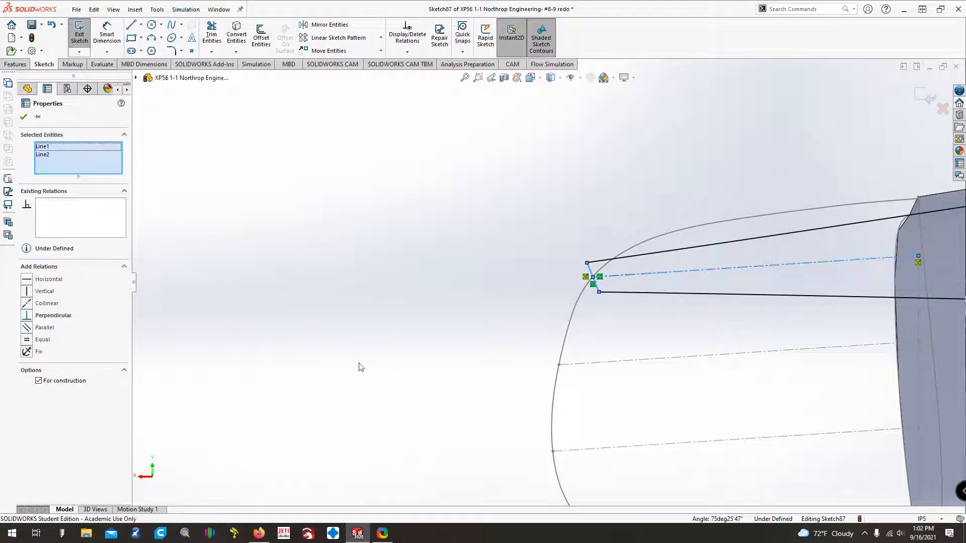
left_click(26, 317)
left_click(339, 324)
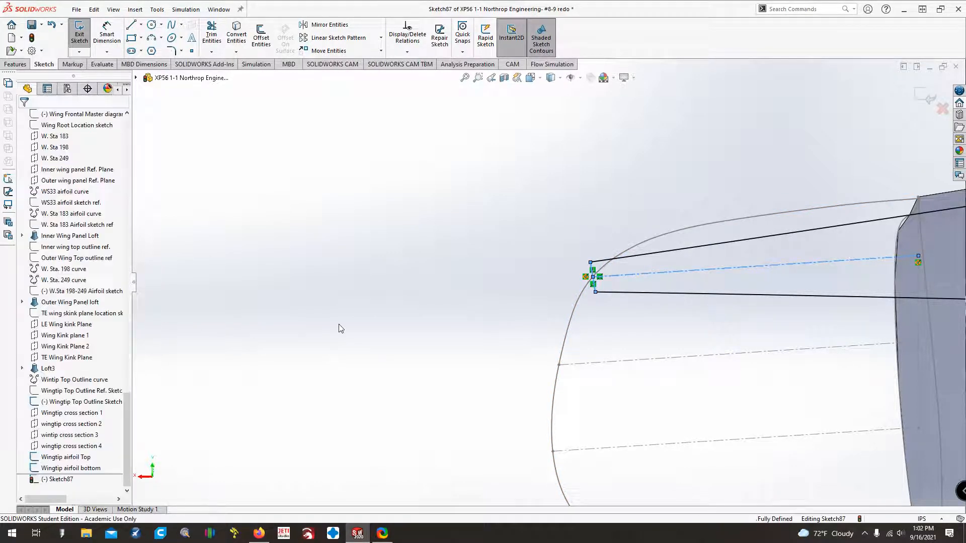
Examine the cross-section profile from the front and side, then close up where its short end line crosses the wingtip outline.
key("ctrl+8")
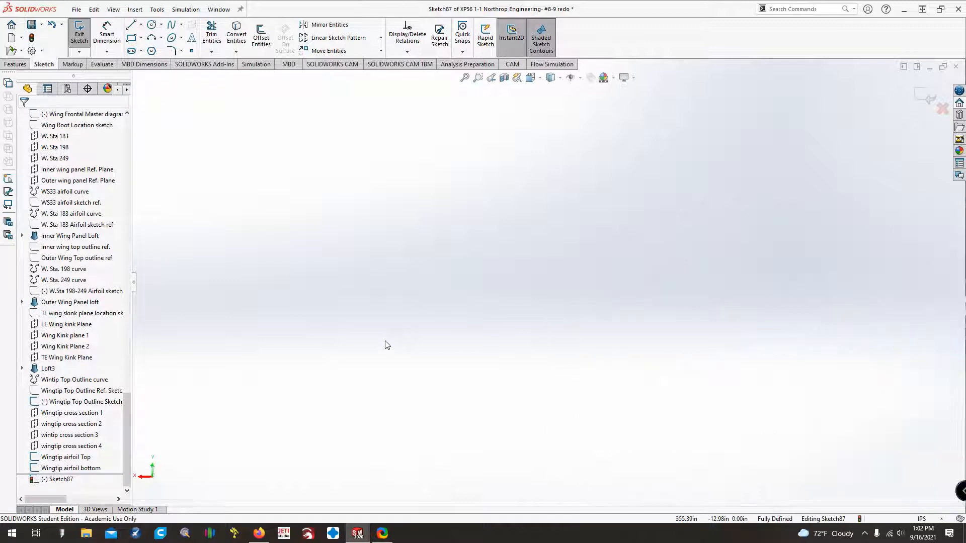
left_click(531, 77)
left_click(546, 114)
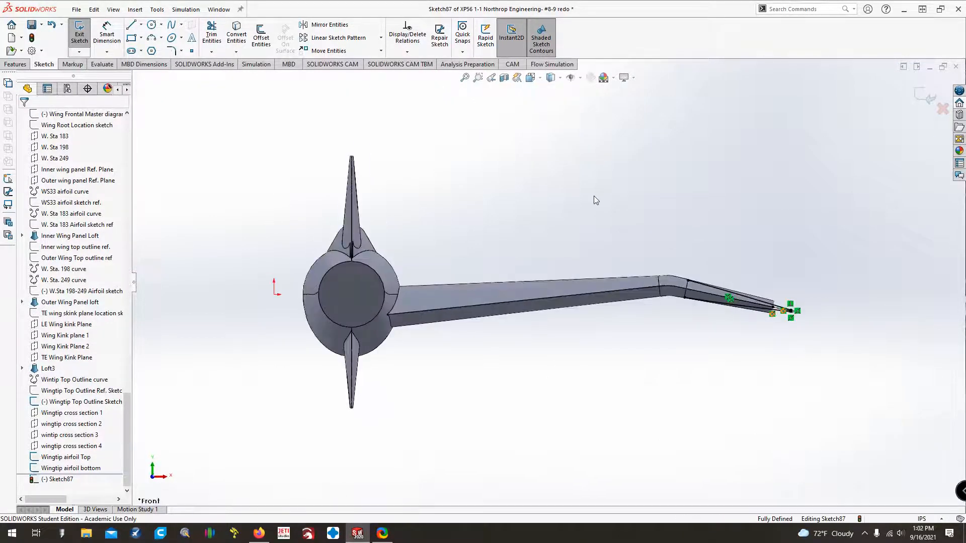
key("ctrl+4")
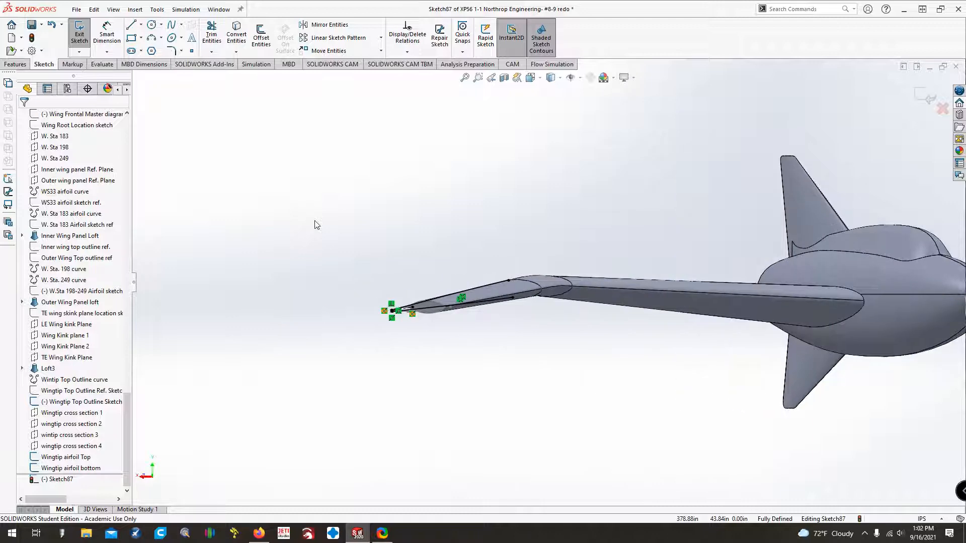
left_click(478, 78)
left_click_drag(372, 287, 468, 334)
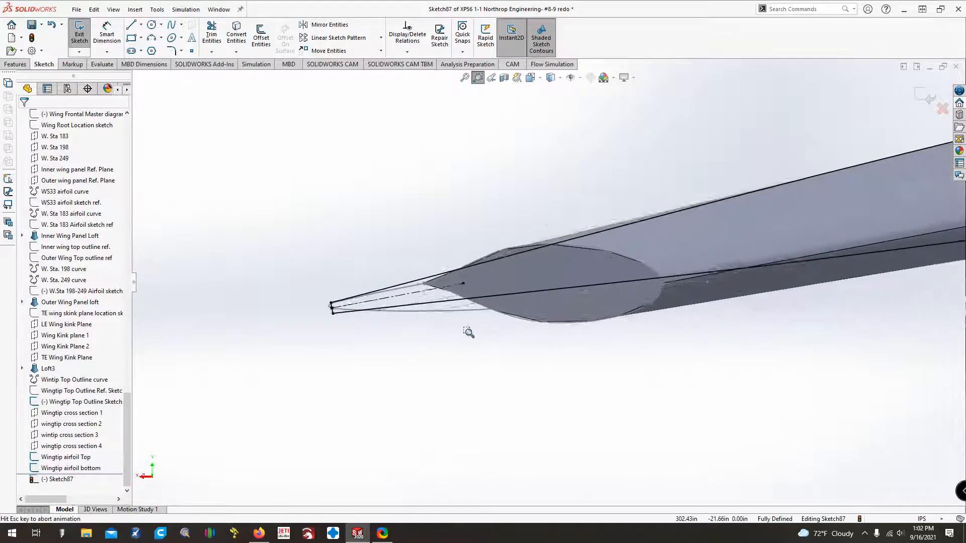
key("Down")
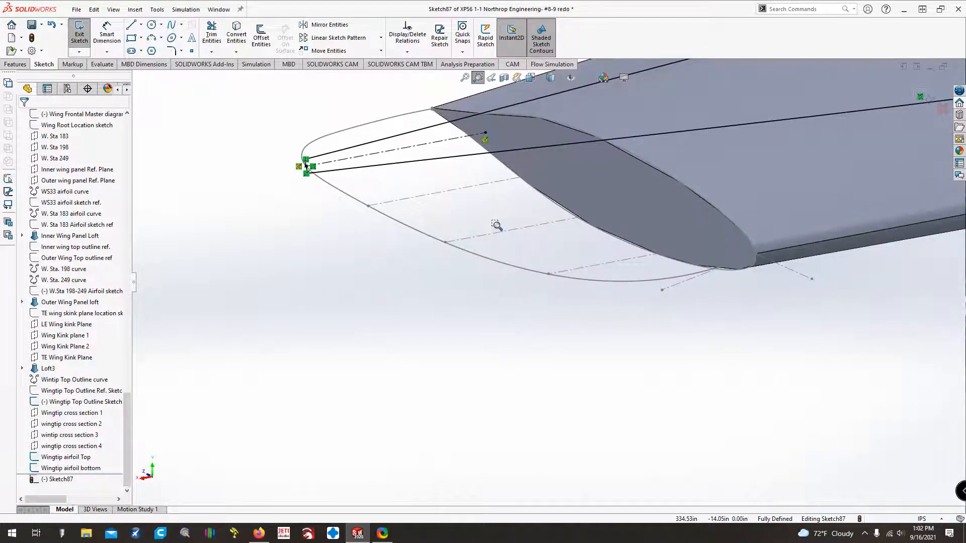
key("ctrl+Down")
key("ctrl+Down")
scroll(354, 277, "down", 4)
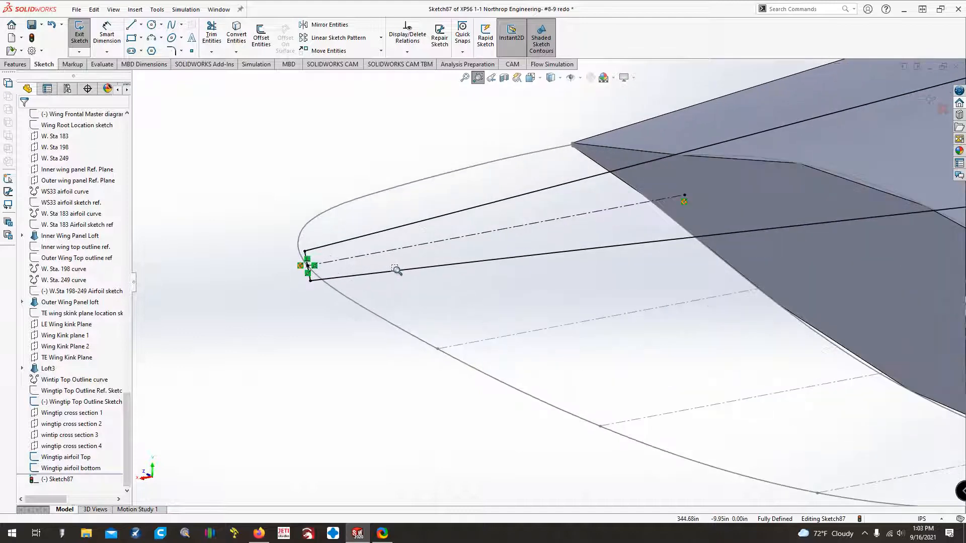
key("ctrl+Right")
key("ctrl+Down")
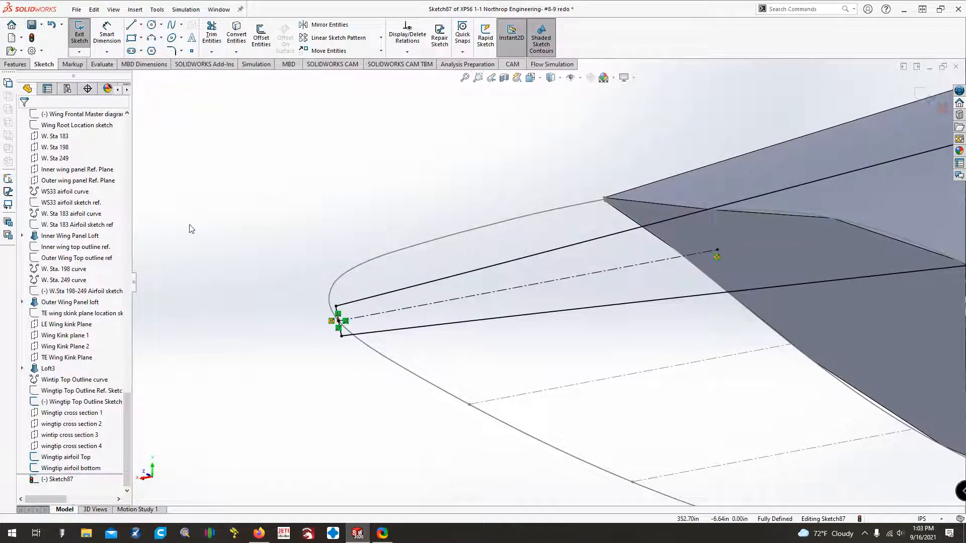
scroll(347, 322, "down", 3)
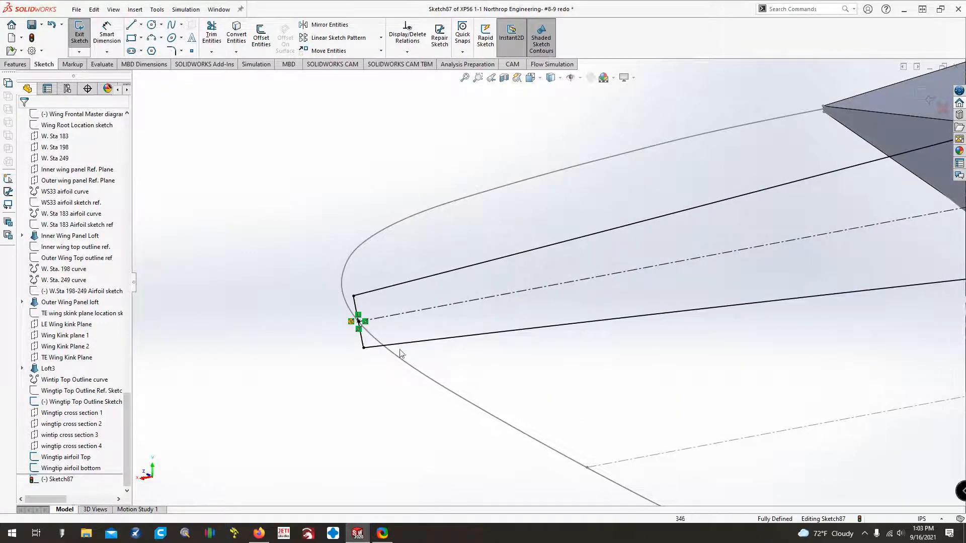
Fillet both corners of the profile's short end line with a 0.50 in radius, accepting removal of the conflicting relations.
left_click(173, 51)
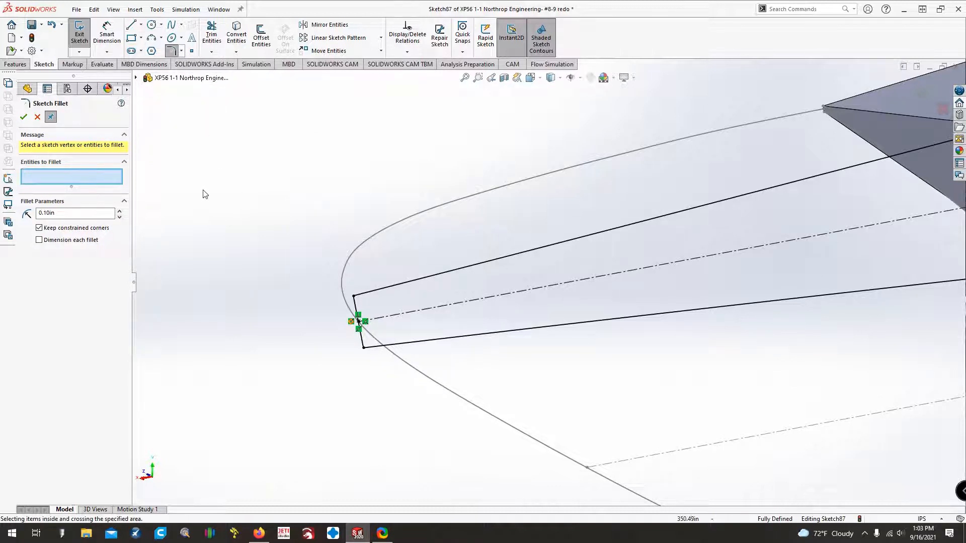
left_click(355, 296)
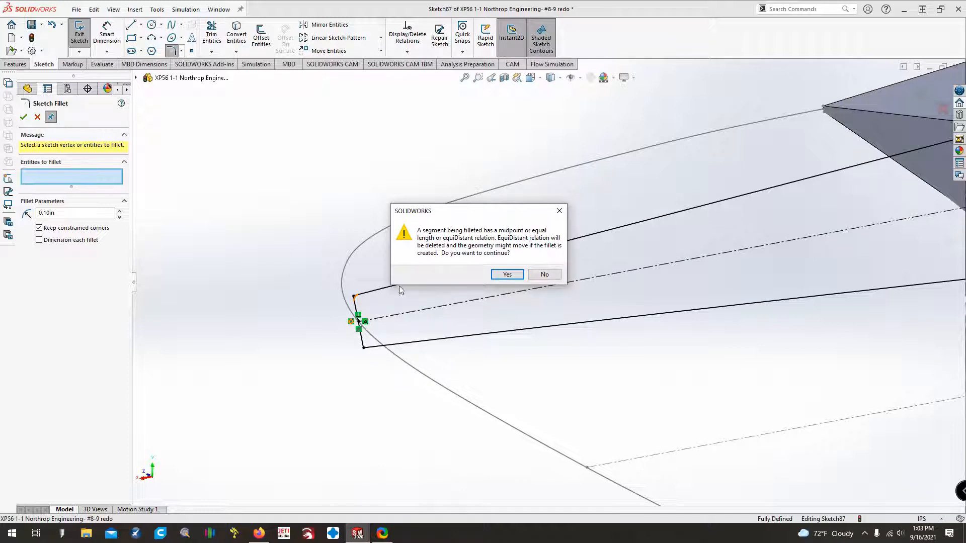
left_click(507, 274)
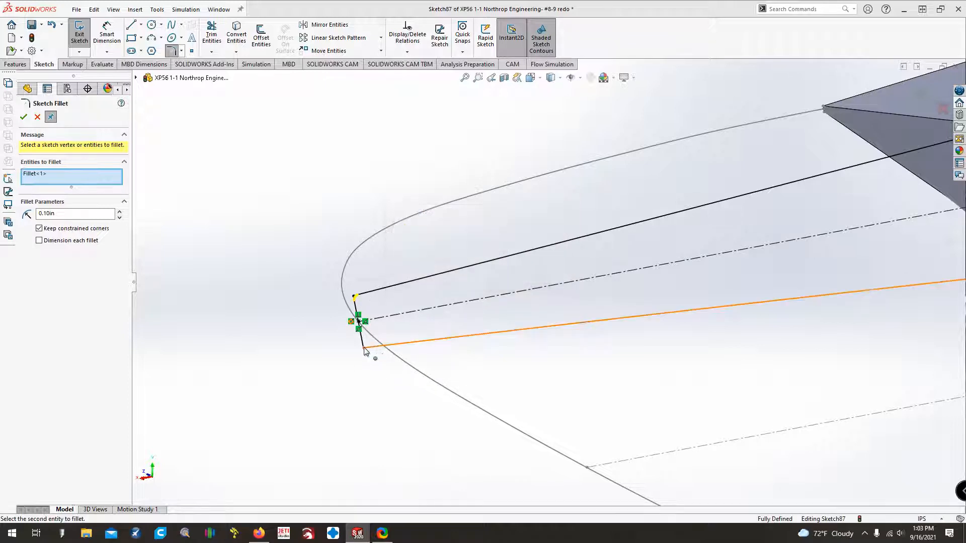
left_click(363, 347)
left_click(507, 274)
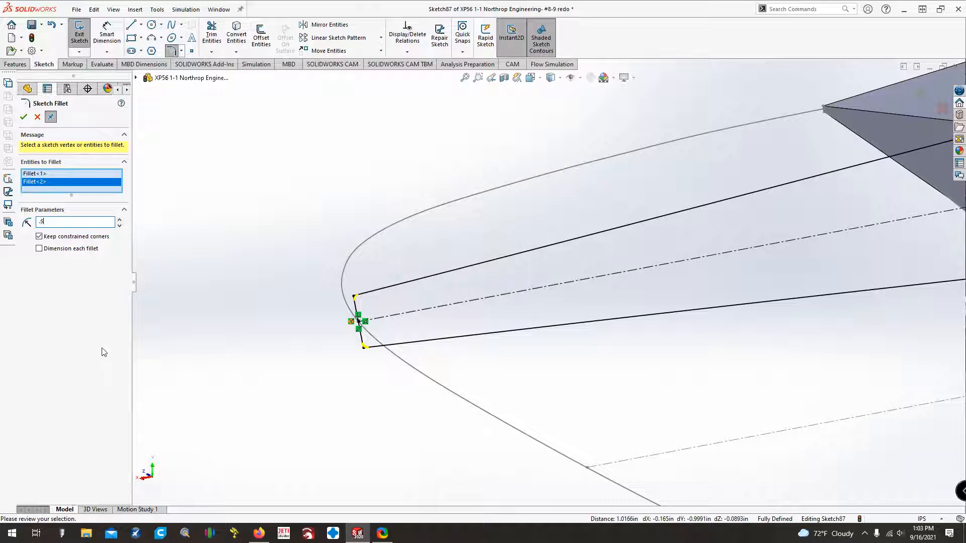
scroll(359, 334, "down", 10)
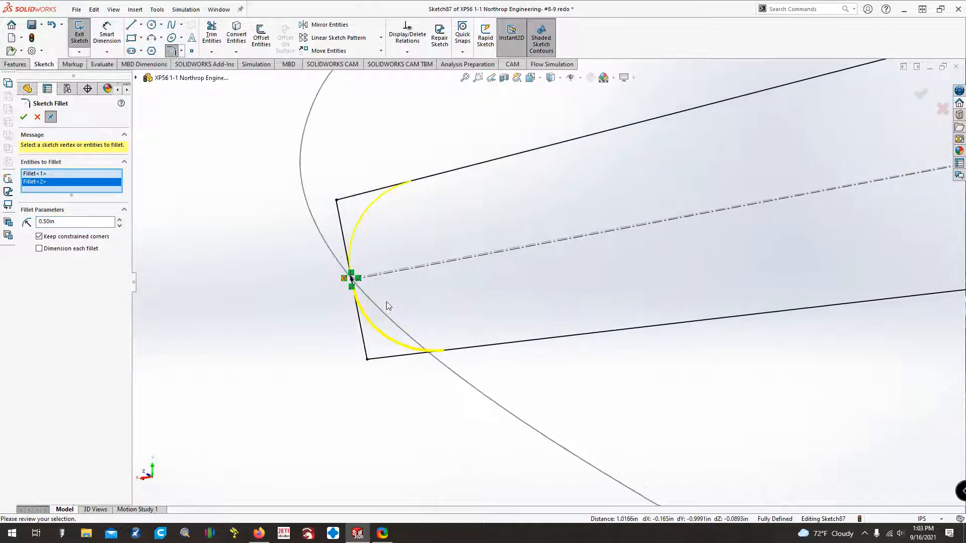
scroll(437, 316, "up", 1)
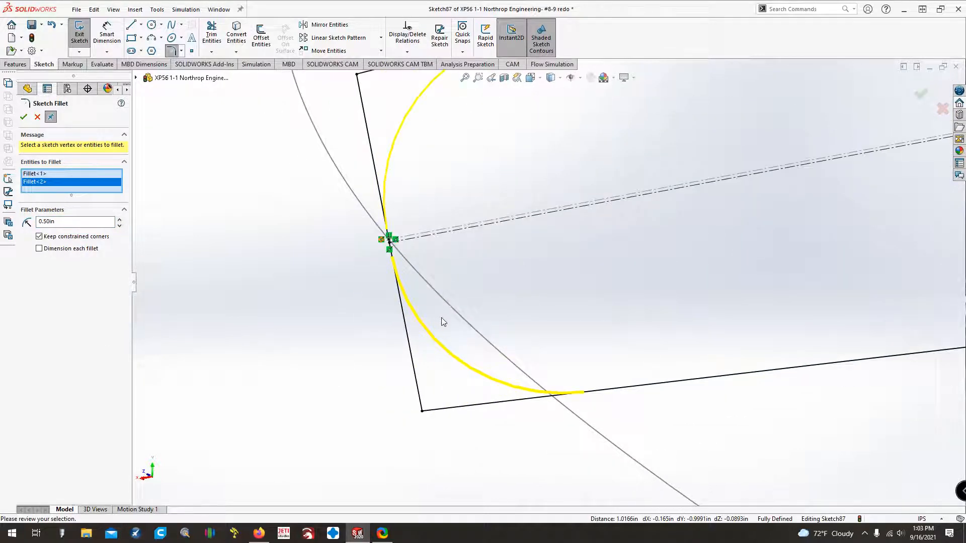
scroll(439, 260, "up", 1)
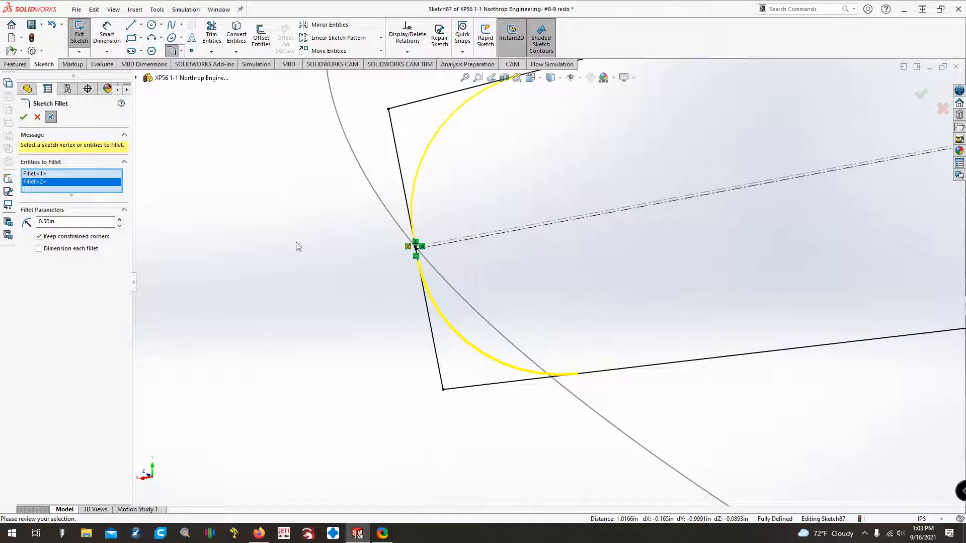
scroll(354, 324, "up", 2)
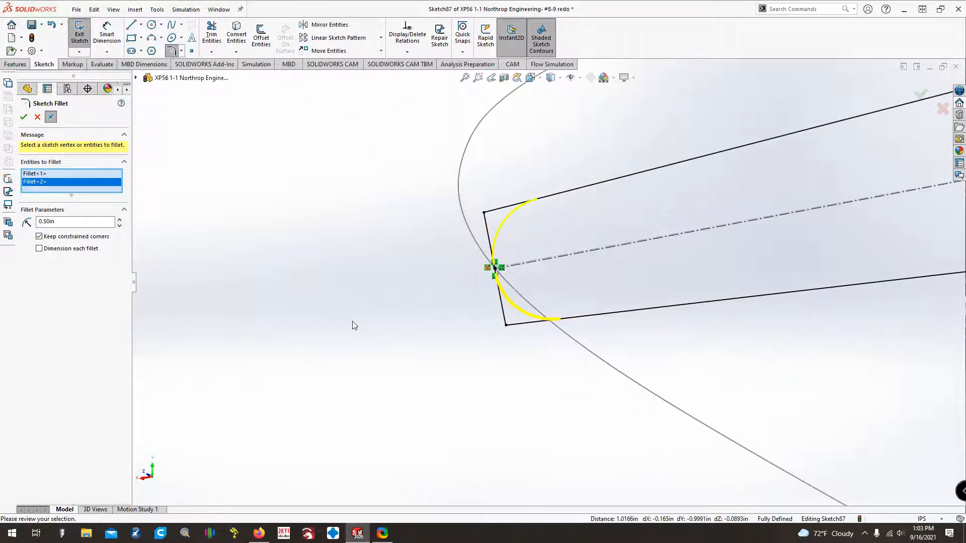
left_click(23, 118)
left_click(24, 118)
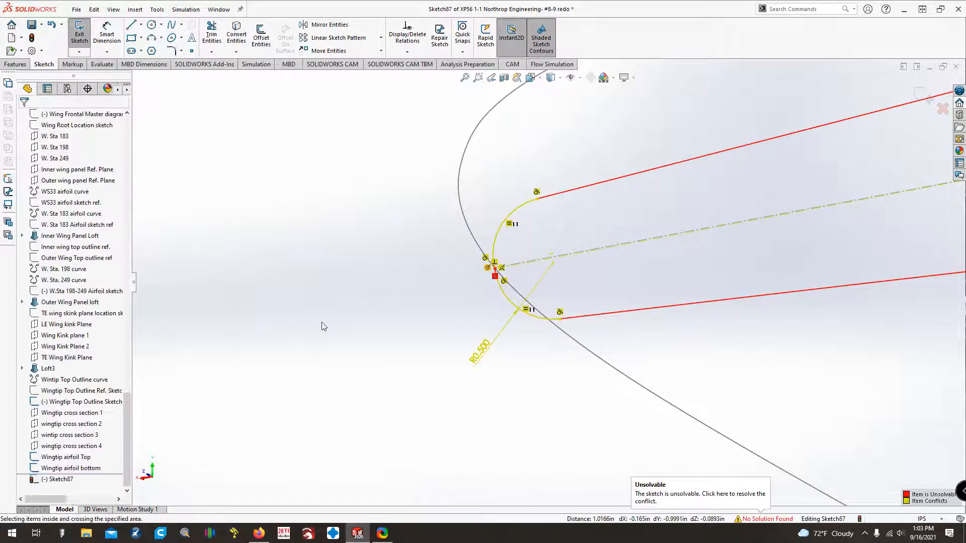
Delete the conflicting radius dimension from the lower end fillet.
left_click(480, 352)
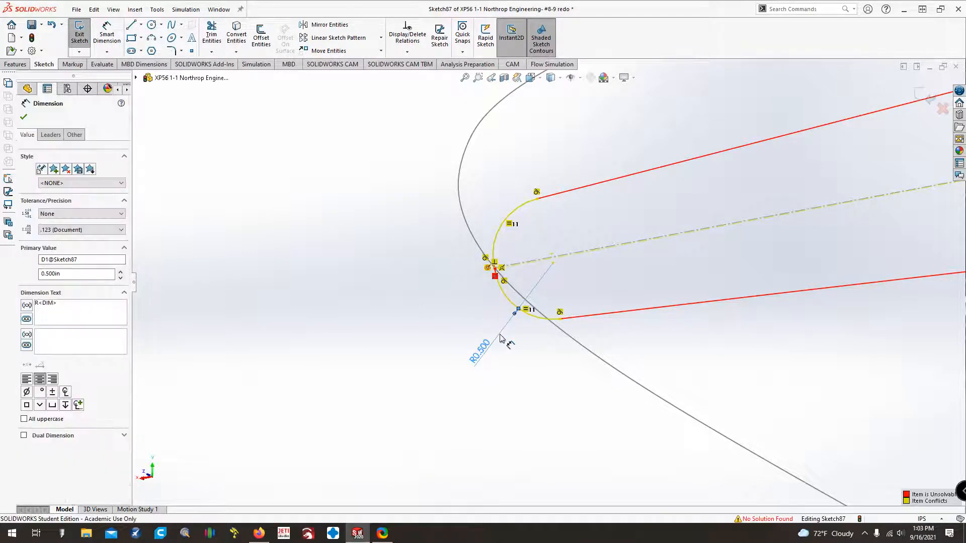
key("Delete")
scroll(497, 368, "down", 3)
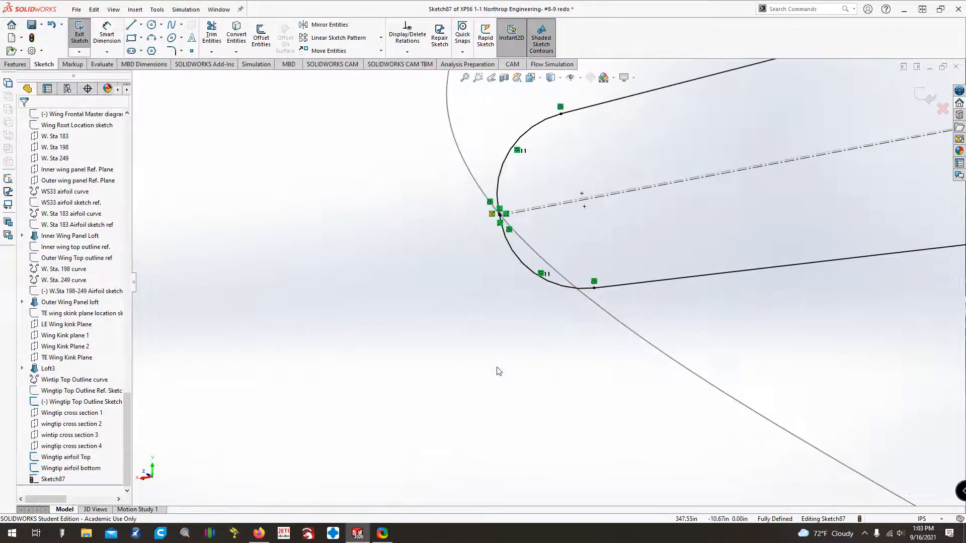
scroll(497, 369, "up", 7)
scroll(497, 373, "down", 5)
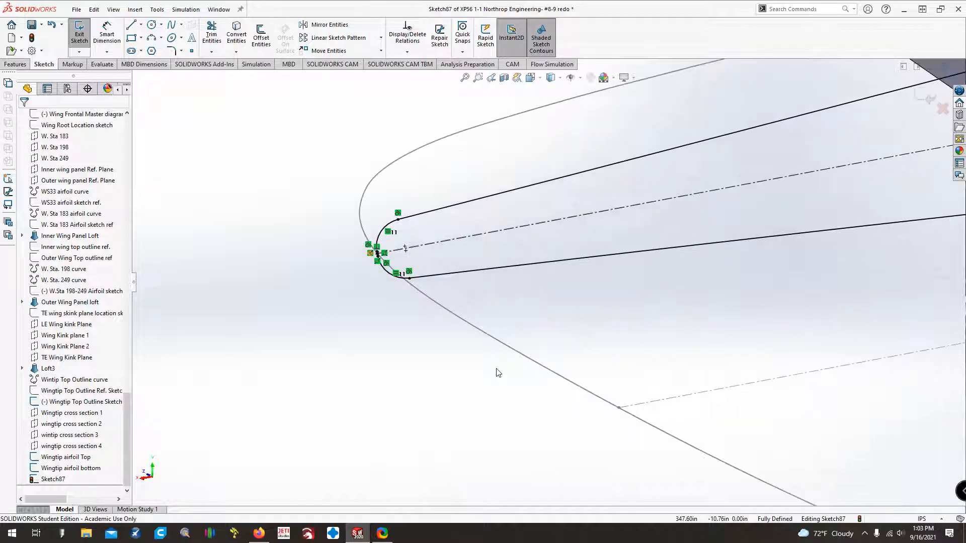
key("ctrl+Left")
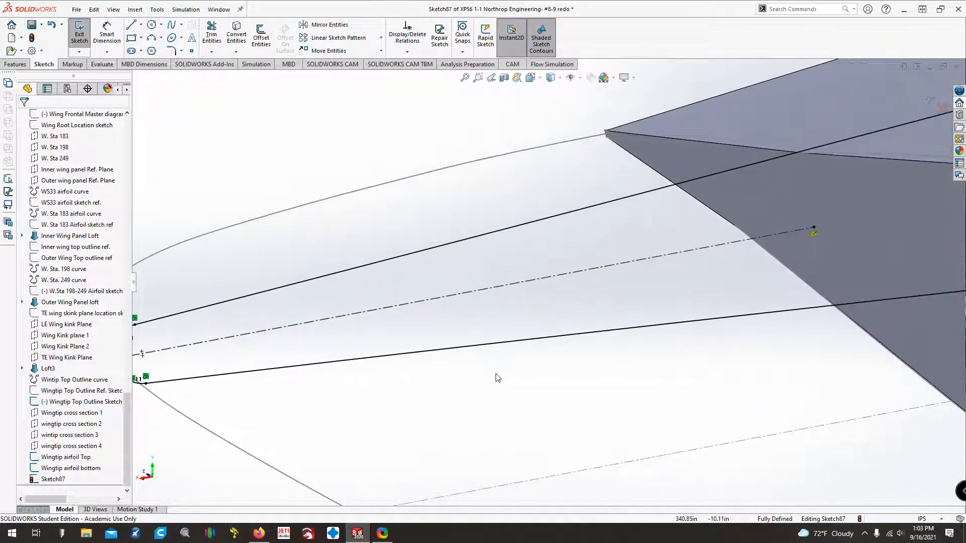
right_click(632, 196)
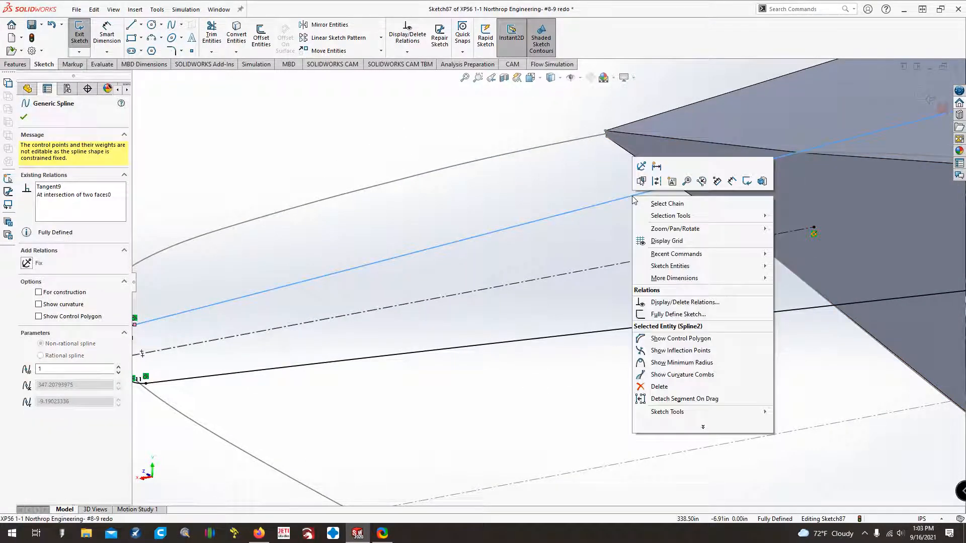
mouse_move(699, 425)
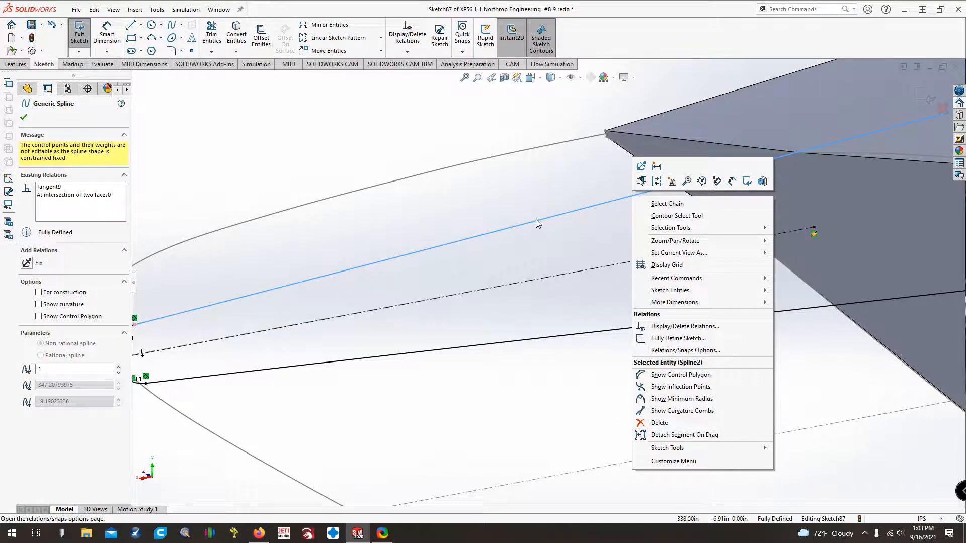
left_click(550, 207)
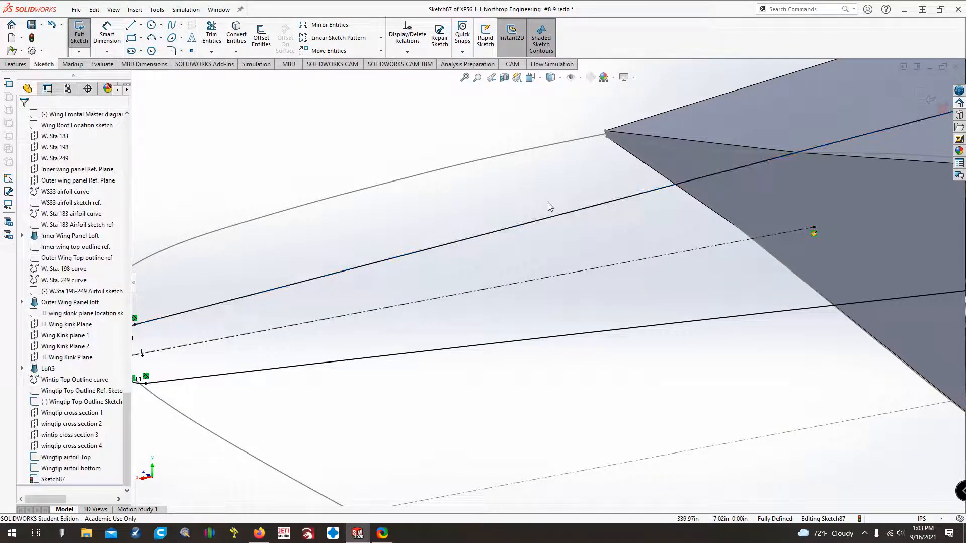
Place a sketch point on the upper curve and another on the lower curve near the wing's end face.
left_click(192, 51)
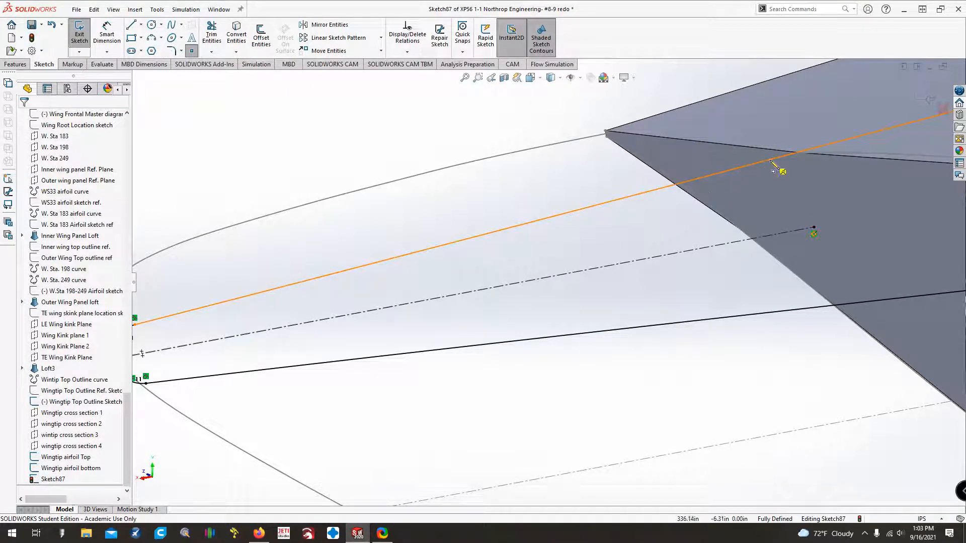
left_click(772, 163)
scroll(745, 338, "down", 2)
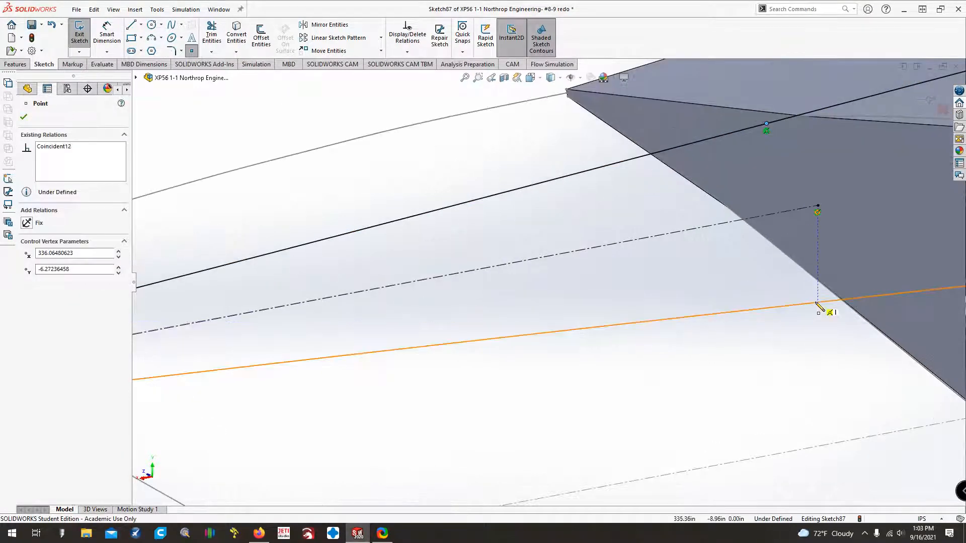
scroll(805, 356, "up", 3)
key("Escape")
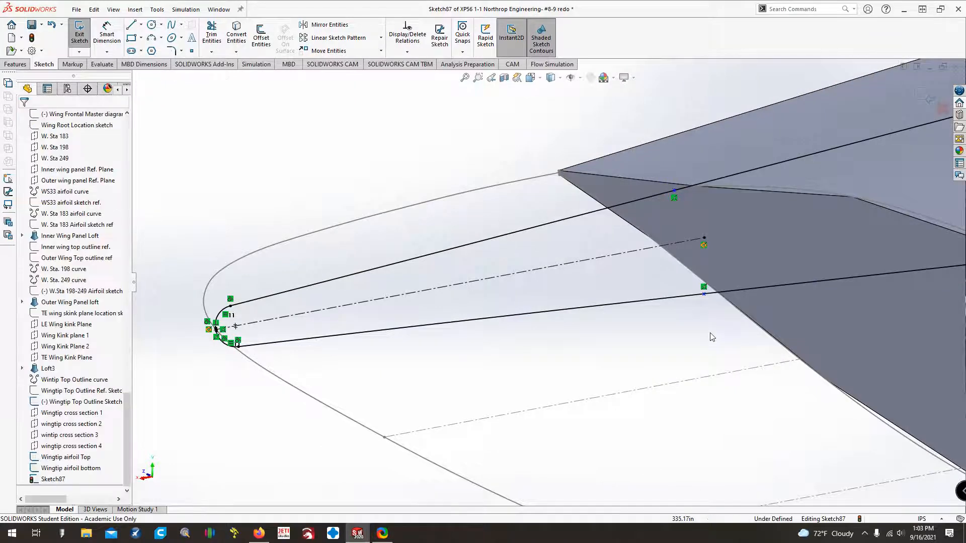
Make the lower point coincident with the Wingtip airfoil bottom spline, trying a Pierce relation first and deleting it.
left_click(704, 295)
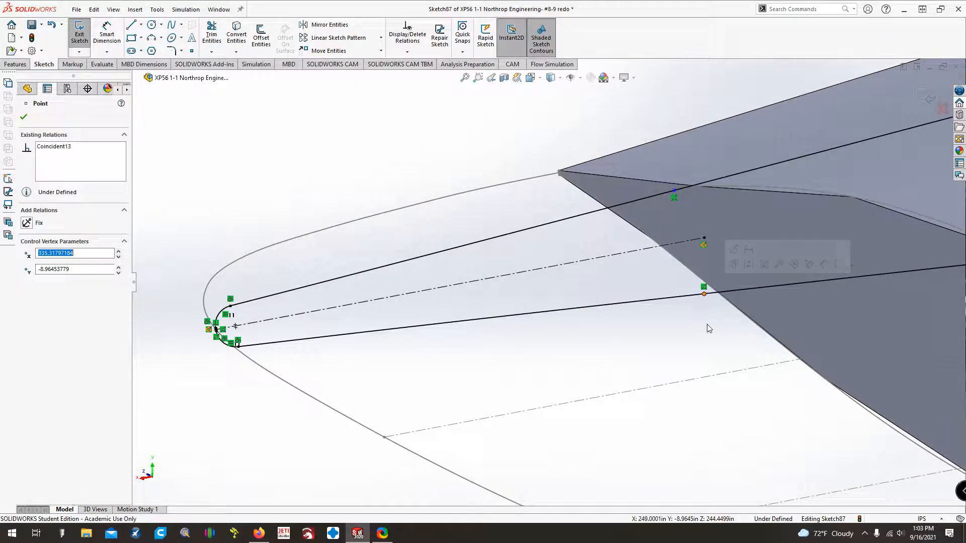
left_click(734, 308, "ctrl")
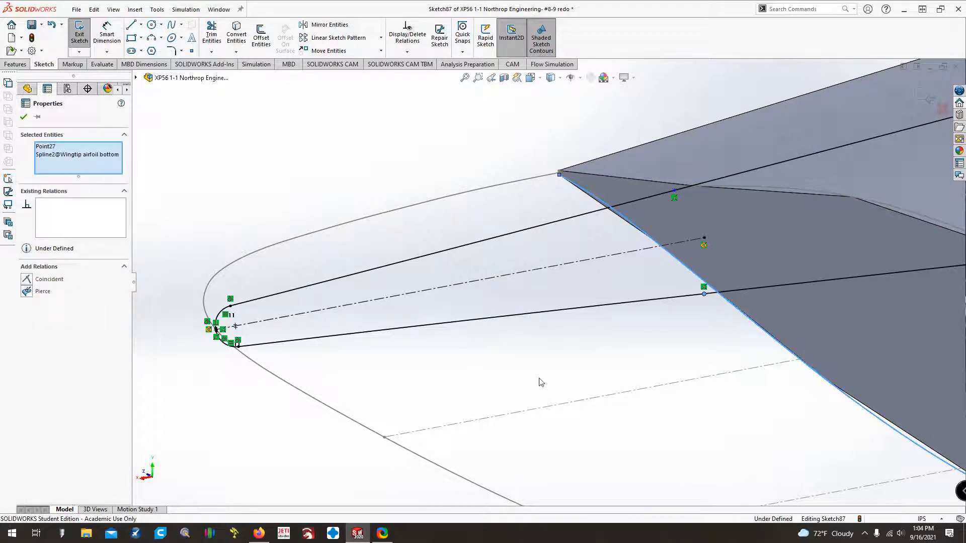
left_click(27, 291)
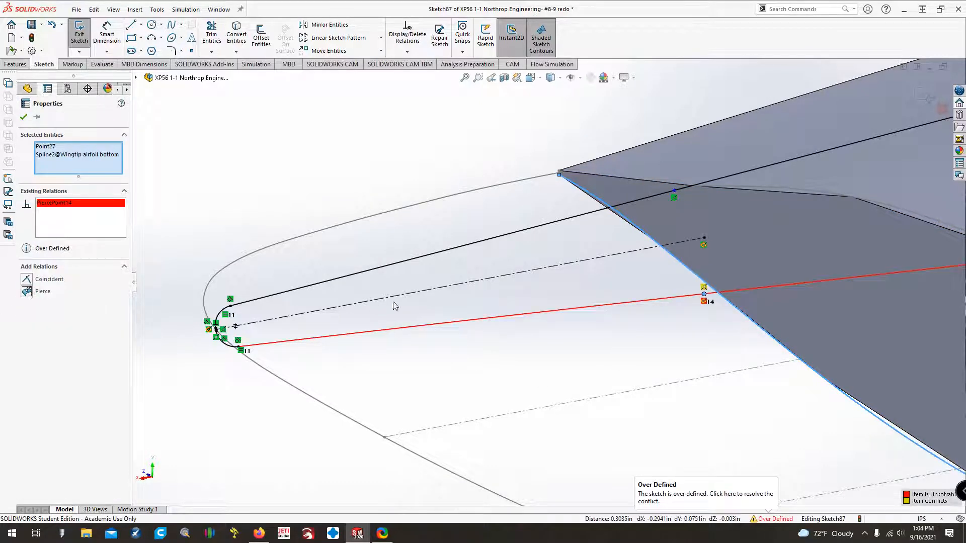
left_click(26, 282)
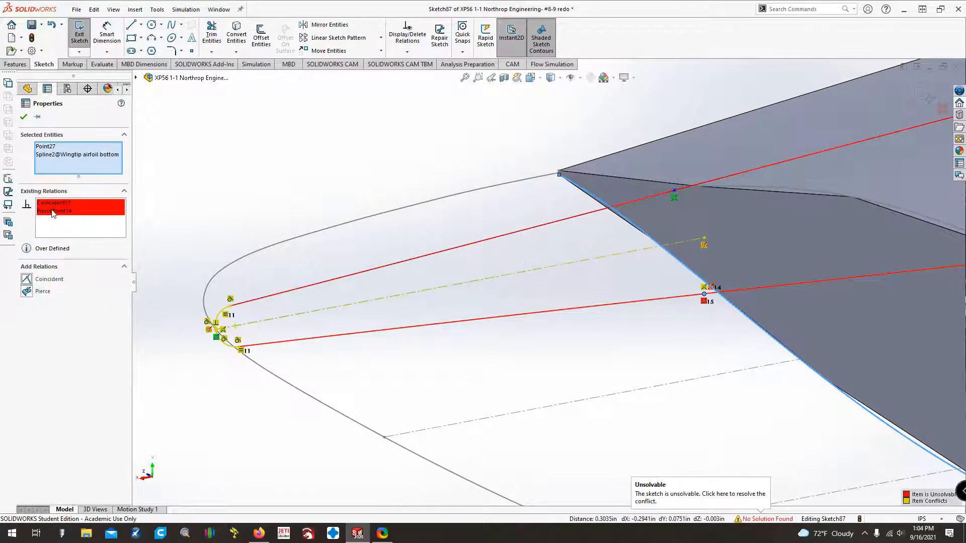
left_click(55, 210)
key("Delete")
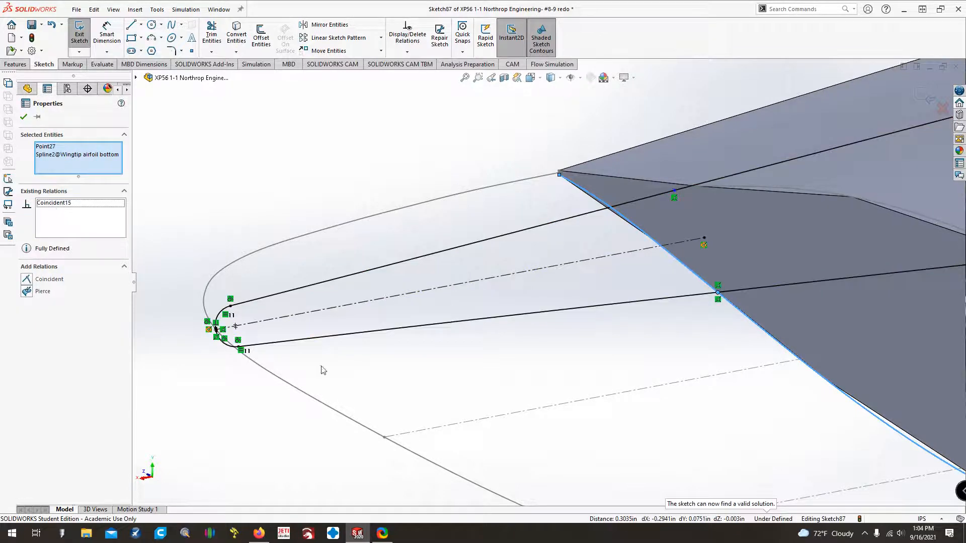
Make the upper point coincident with the Wingtip airfoil Top spline.
left_click(142, 355)
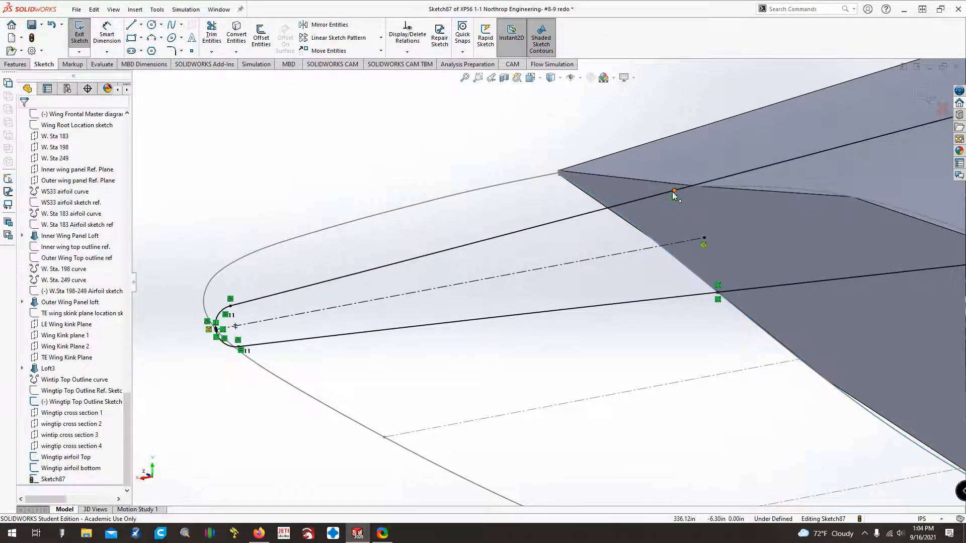
left_click(673, 192)
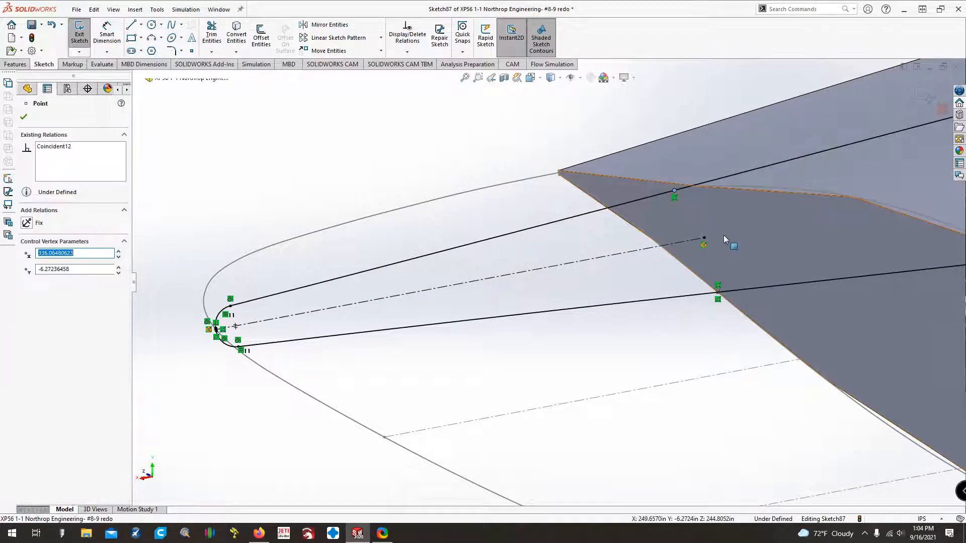
left_click(712, 186, "ctrl")
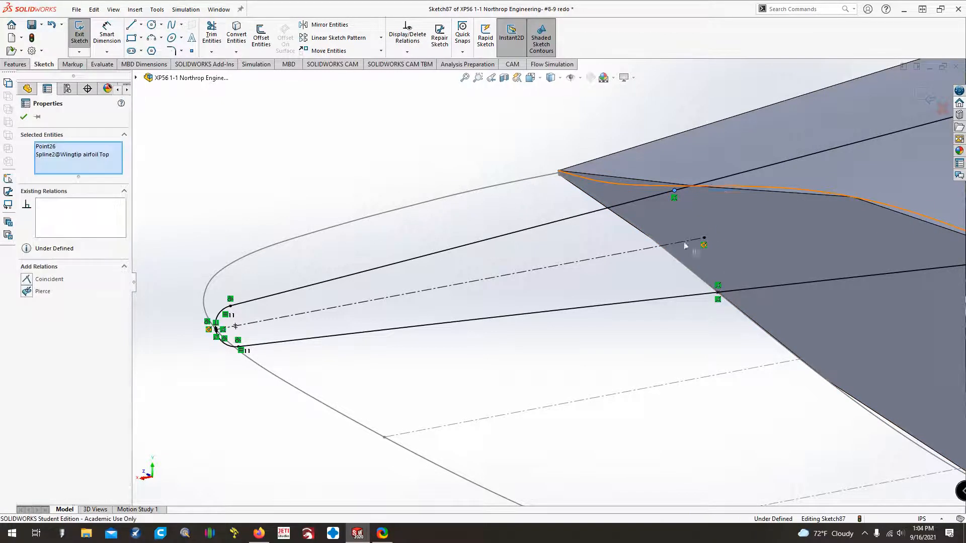
left_click(35, 280)
left_click(363, 150)
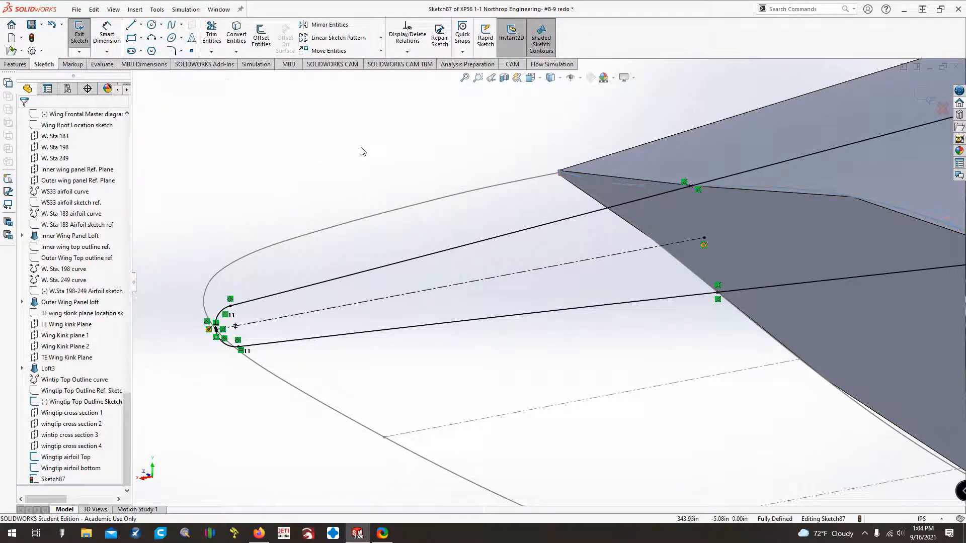
Try to power-trim the upper profile curve inboard of its sketch point, and undo the trim.
scroll(364, 152, "up", 1)
key("ctrl+Left")
key("ctrl+Left")
key("ctrl+Left")
key("ctrl+Left")
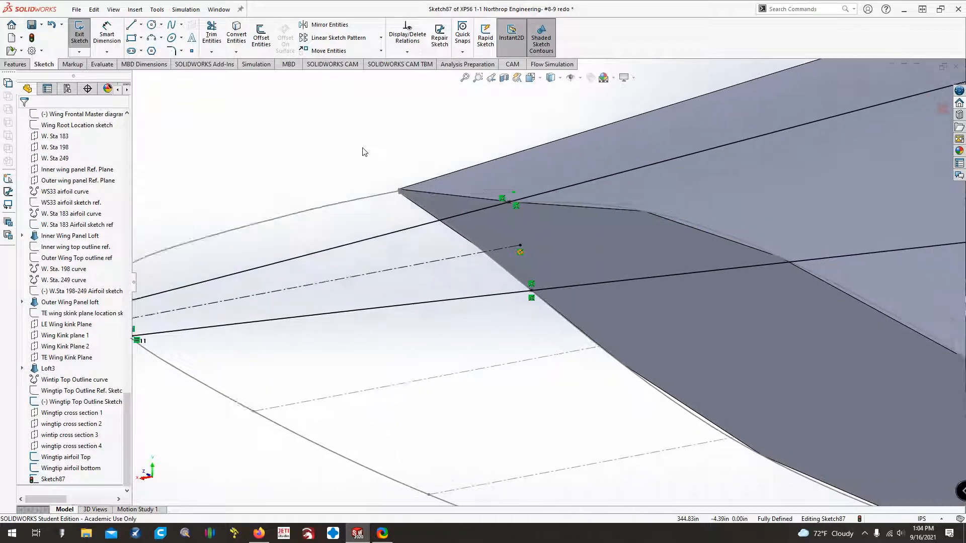
left_click(214, 36)
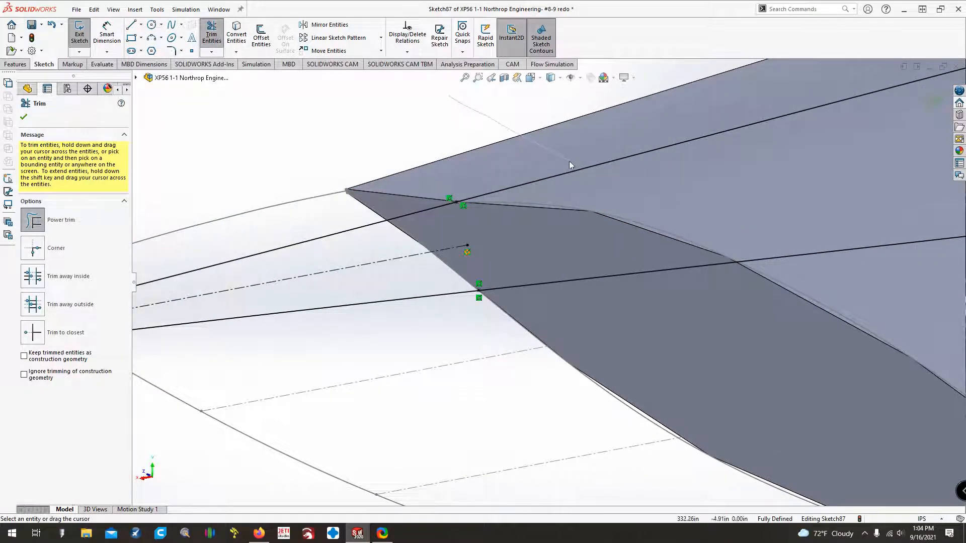
left_click_drag(569, 161, 588, 174)
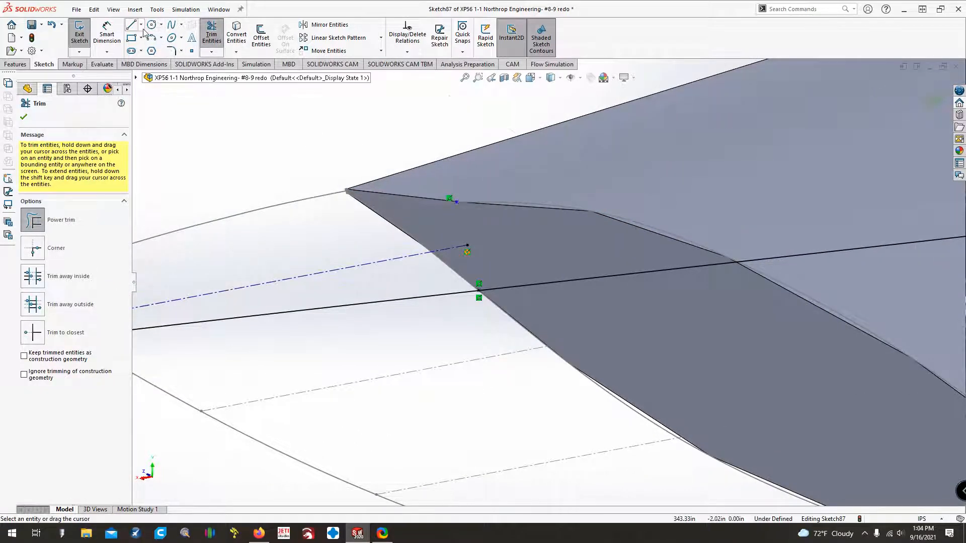
left_click(24, 116)
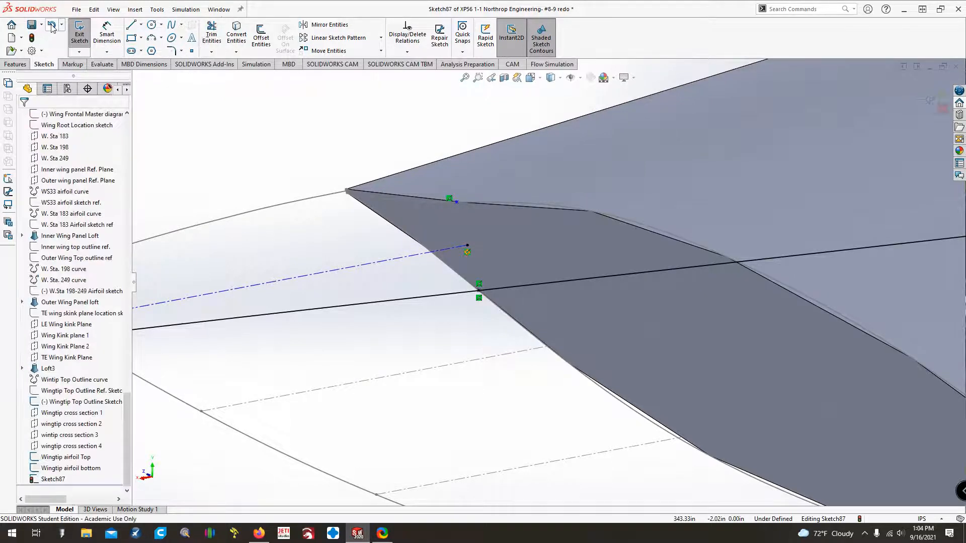
left_click(51, 25)
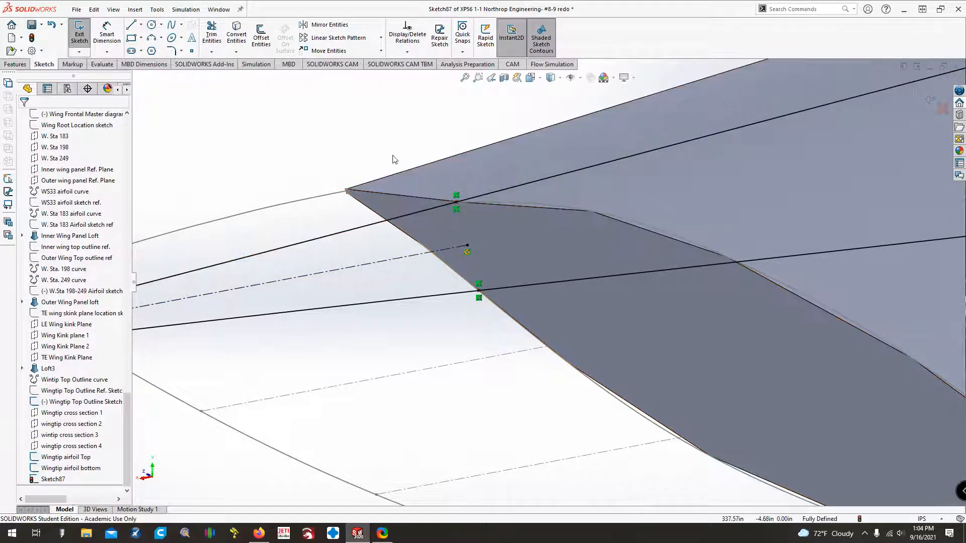
Delete the sketch points on the upper and lower profile curves, together with the lower curve.
left_click_drag(391, 153, 497, 224)
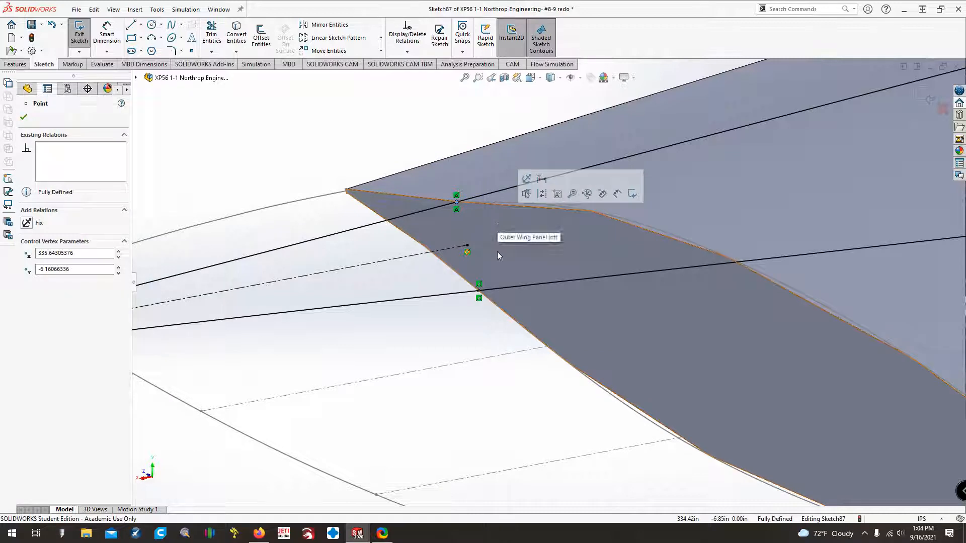
key("Delete")
left_click_drag(516, 330, 463, 278)
key("Delete")
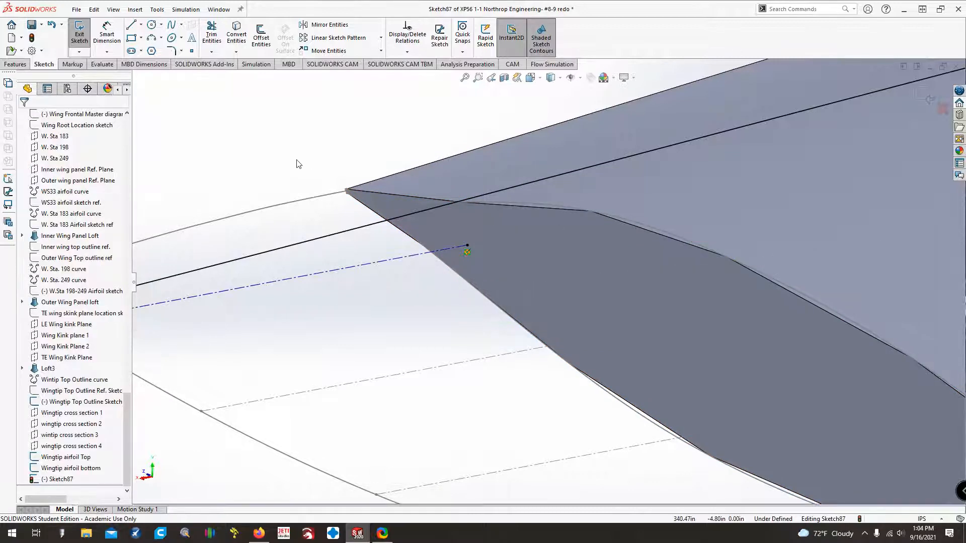
Undo the deletion of the lower profile curve and delete only the sketch point on it.
left_click(51, 24)
left_click_drag(489, 319, 469, 270)
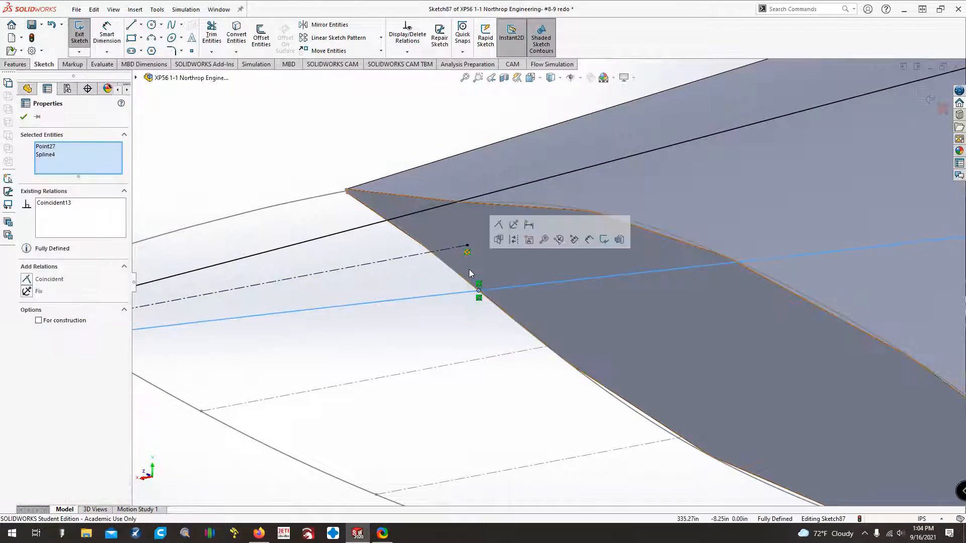
left_click(455, 294, "ctrl")
key("Delete")
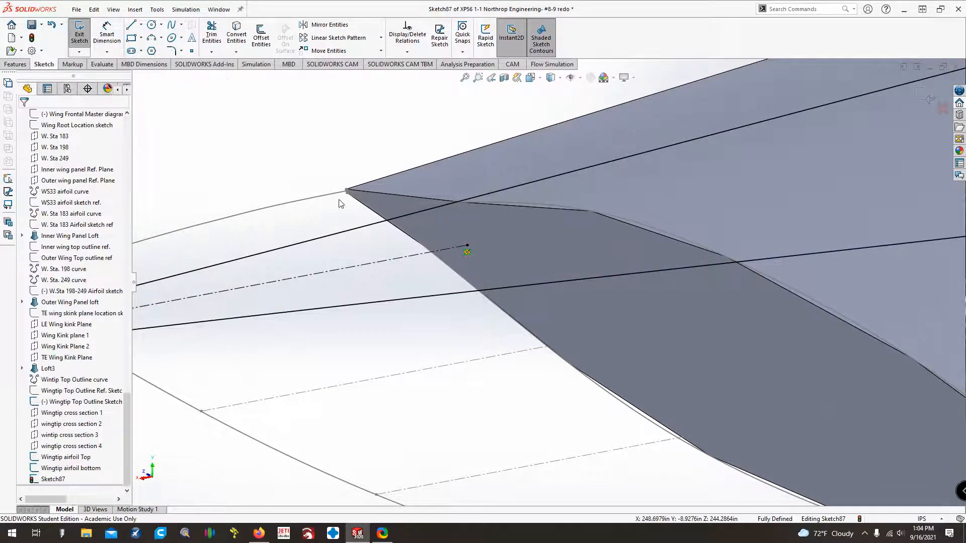
Split the lower and upper profile curves with Split Entities near the wing's end section, accepting deletion of the associated constraints.
left_click(157, 9)
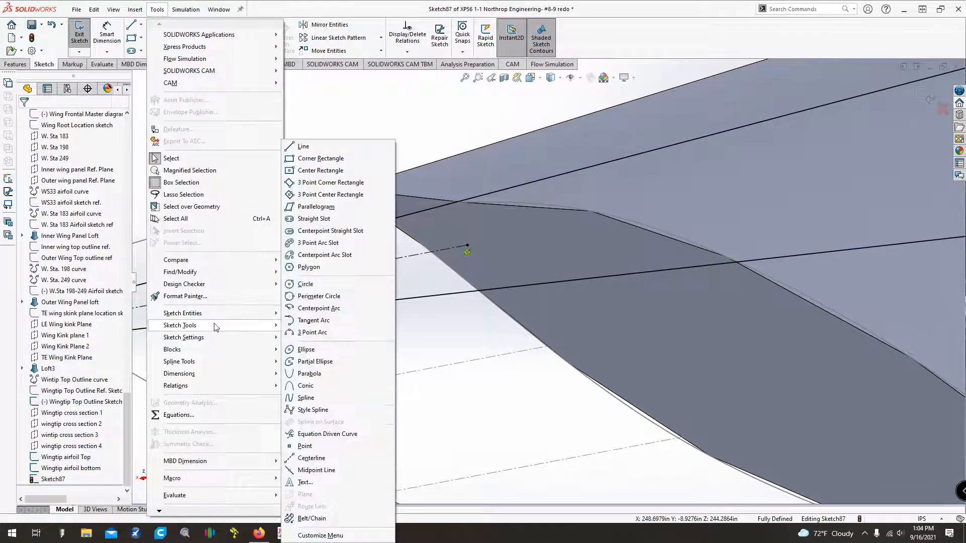
mouse_move(215, 327)
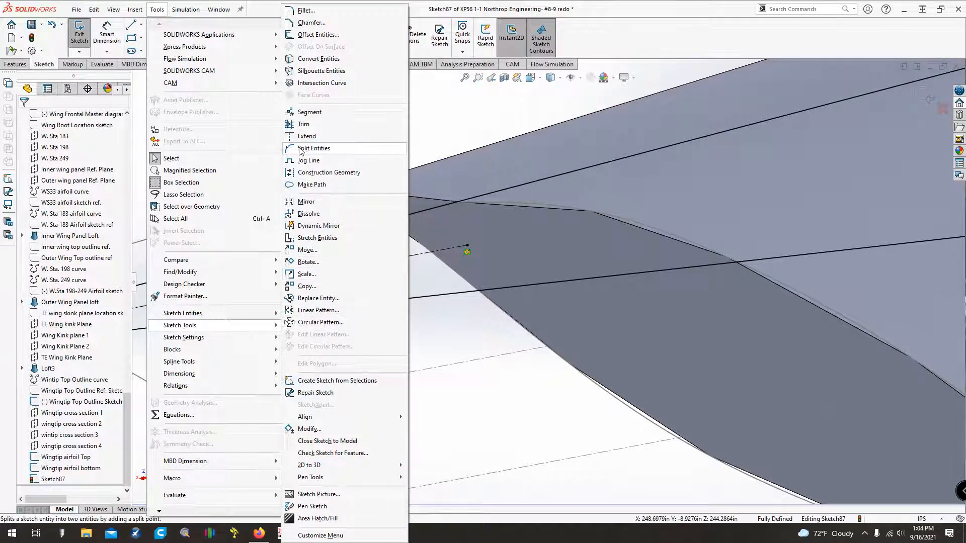
left_click(315, 149)
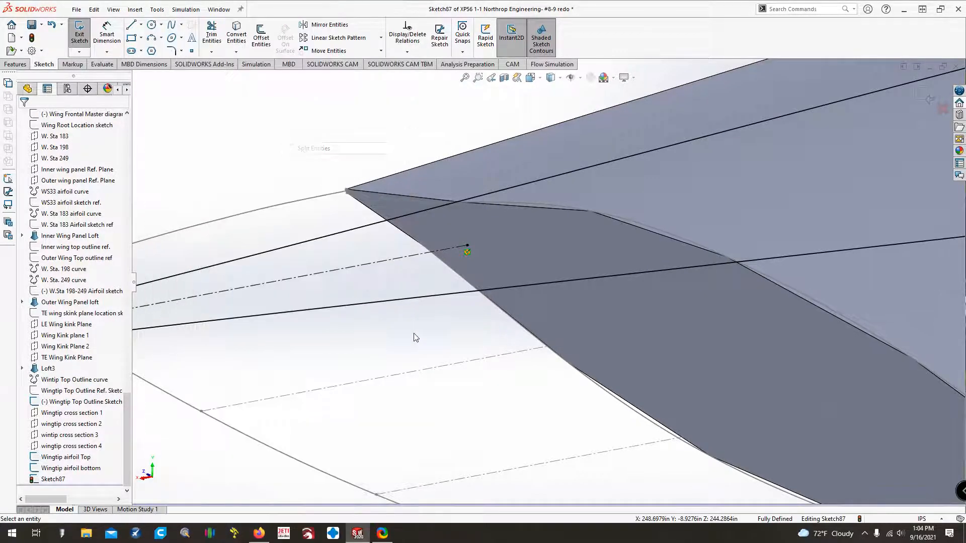
left_click(467, 293)
left_click(506, 267)
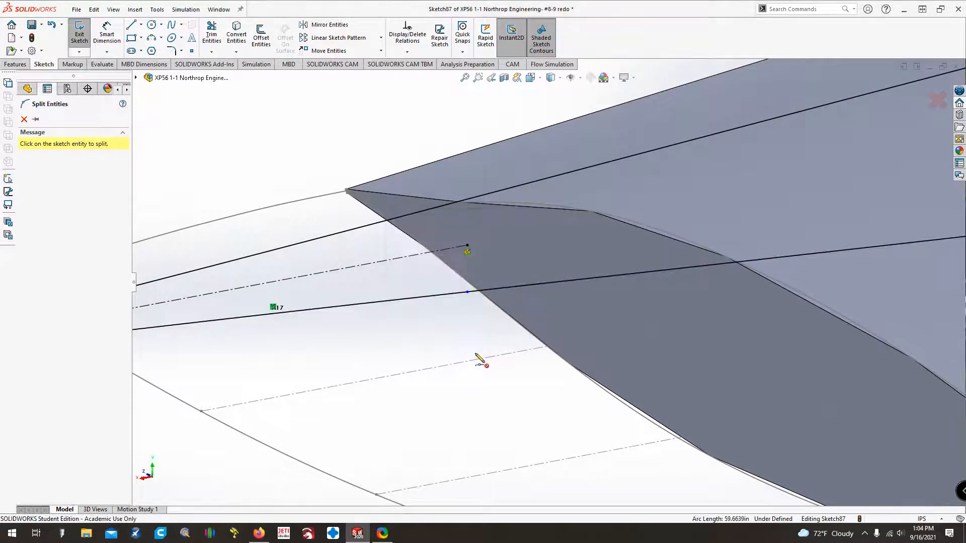
left_click(458, 207)
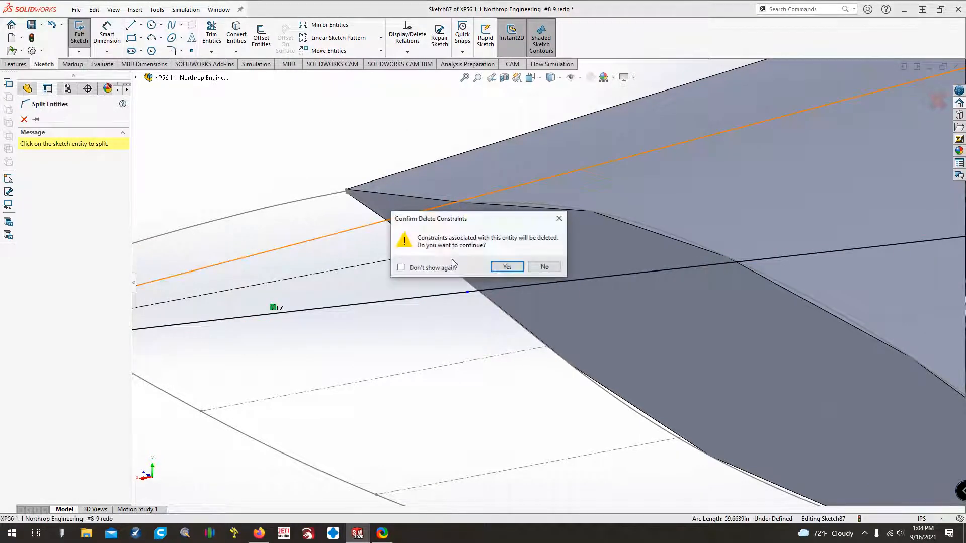
left_click(507, 267)
key("Escape")
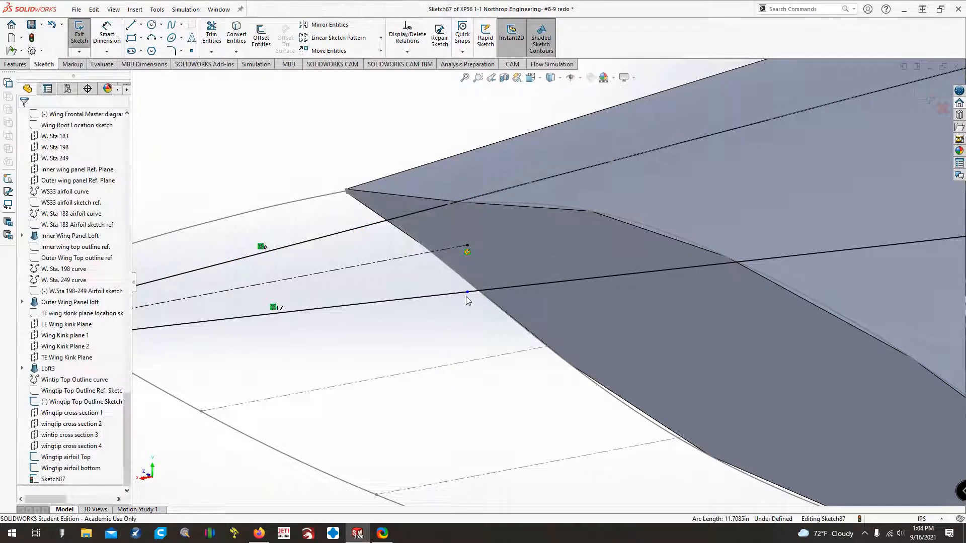
Make the lower curve's split point coincident with the Wingtip airfoil bottom spline.
left_click(468, 293)
left_click(496, 306, "ctrl")
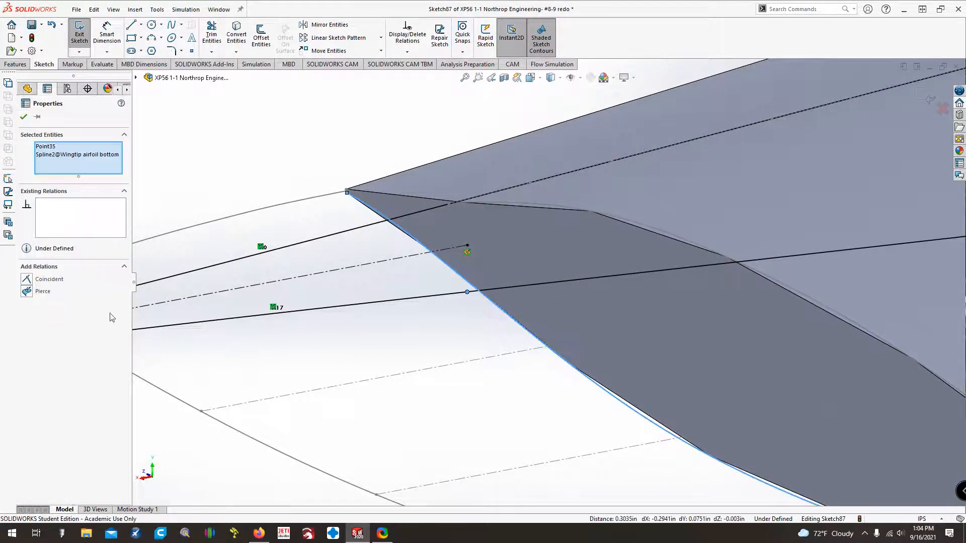
left_click(27, 279)
key("Escape")
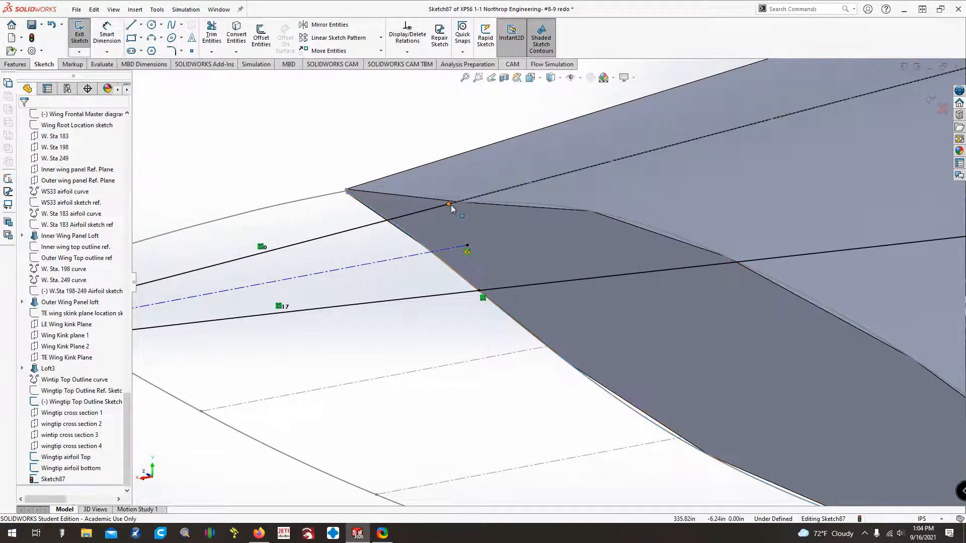
Make the upper curve's split point coincident with the Wingtip airfoil Top spline.
left_click(449, 204)
left_click(485, 203, "ctrl")
left_click(28, 279)
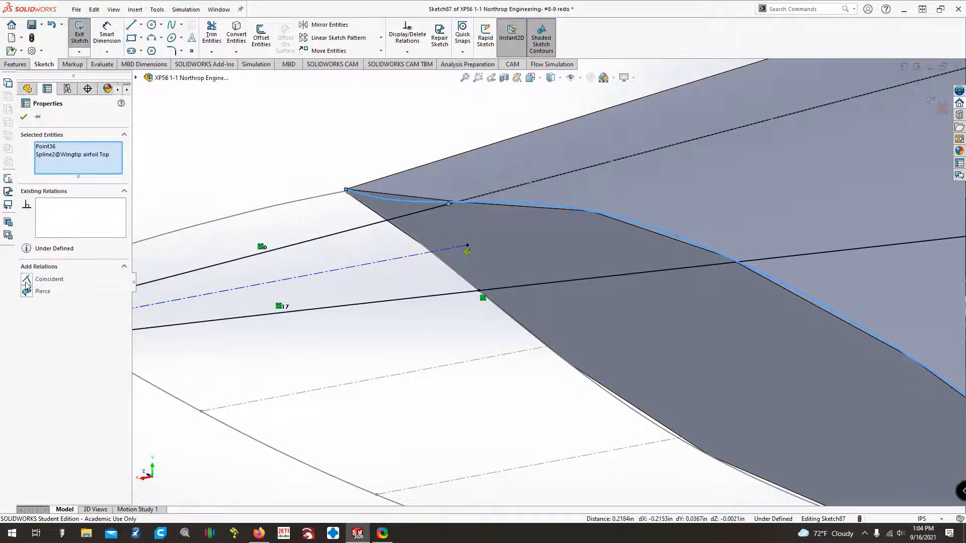
key("Escape")
Convert the upper and lower curve segments inboard of the split points to construction geometry.
right_click(583, 169)
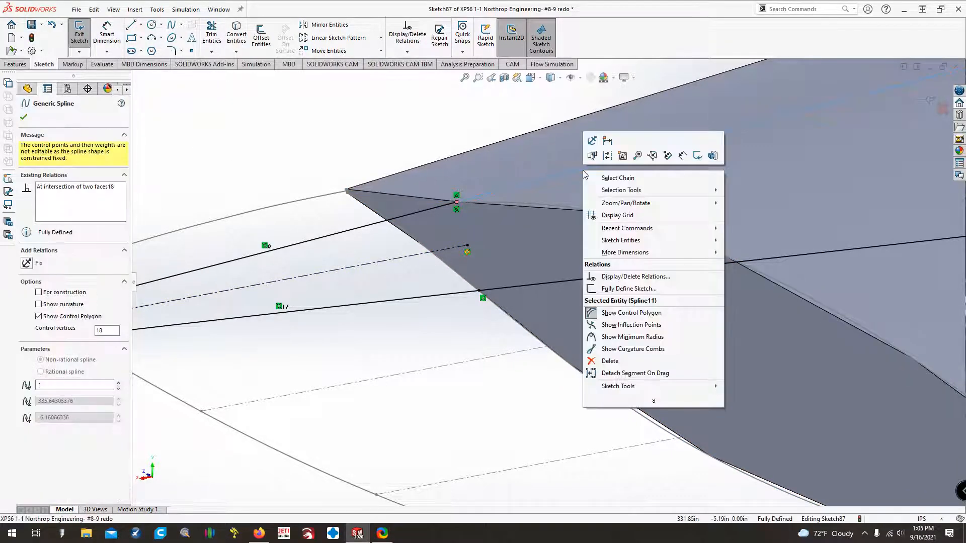
left_click(612, 157)
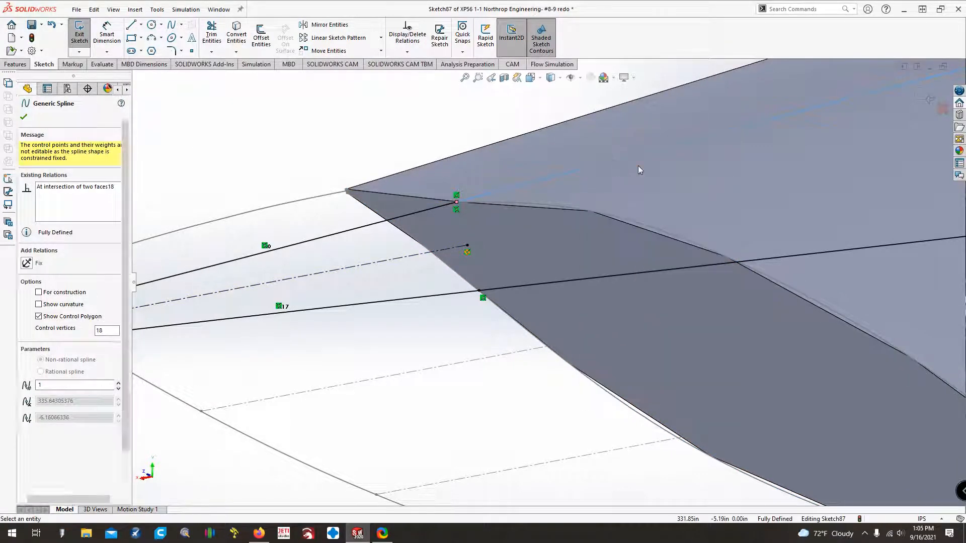
left_click(631, 273)
right_click(631, 274)
left_click(649, 465)
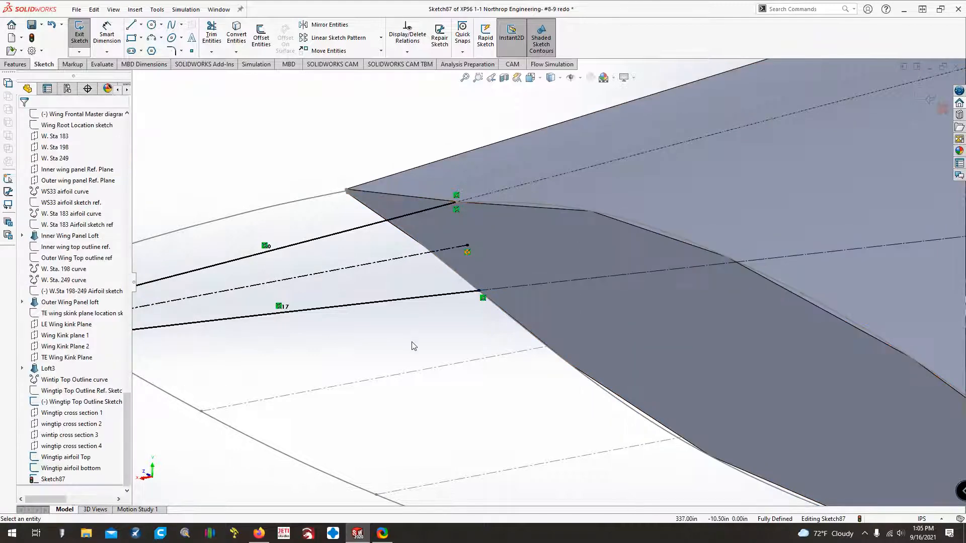
Draw a line between the upper and lower split points to close the profile's inboard end, and exit the sketch.
left_click(131, 24)
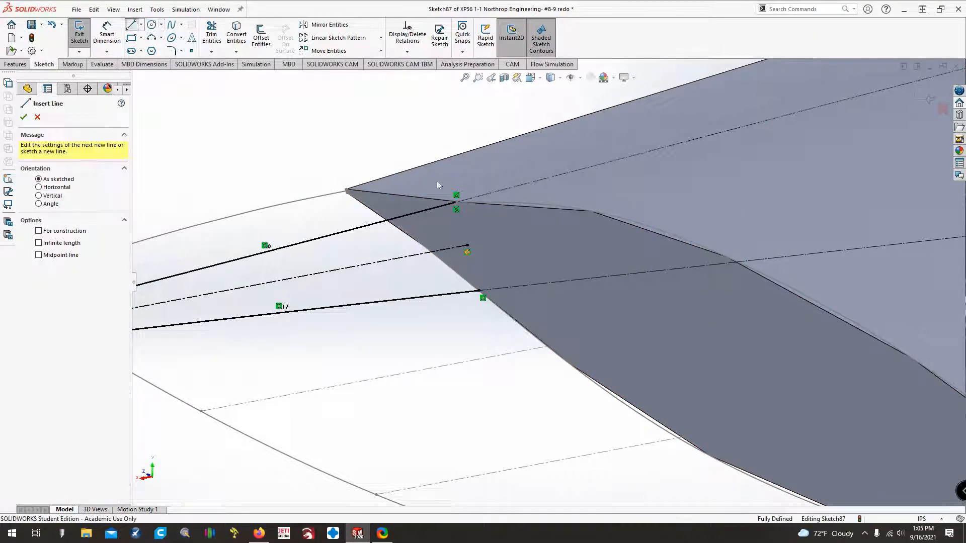
left_click(456, 202)
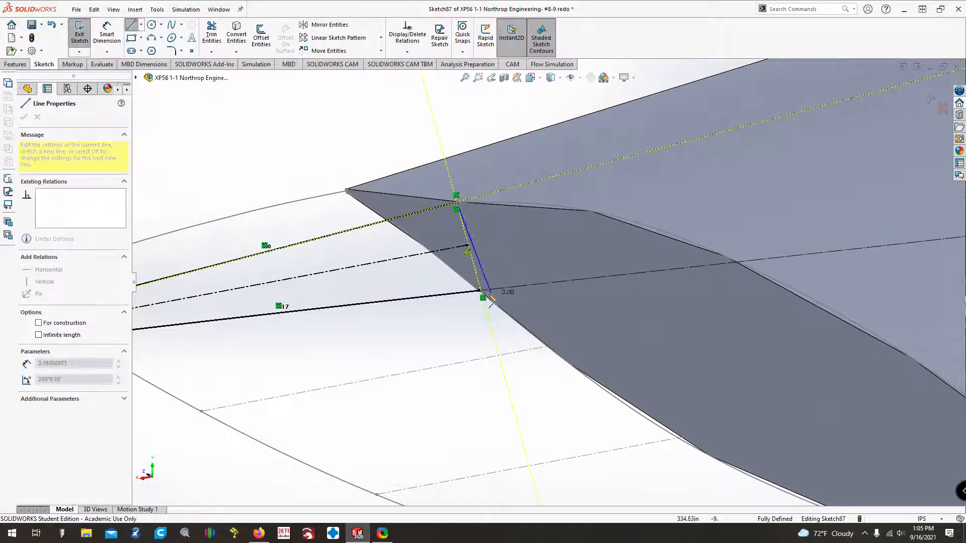
left_click(480, 291)
key("Escape")
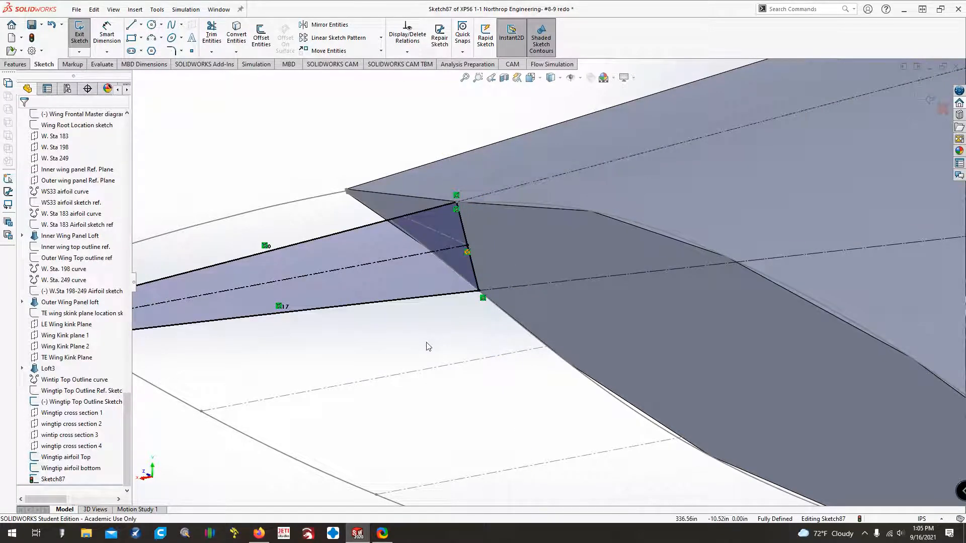
key("Right")
key("Right")
key("Right")
key("Right")
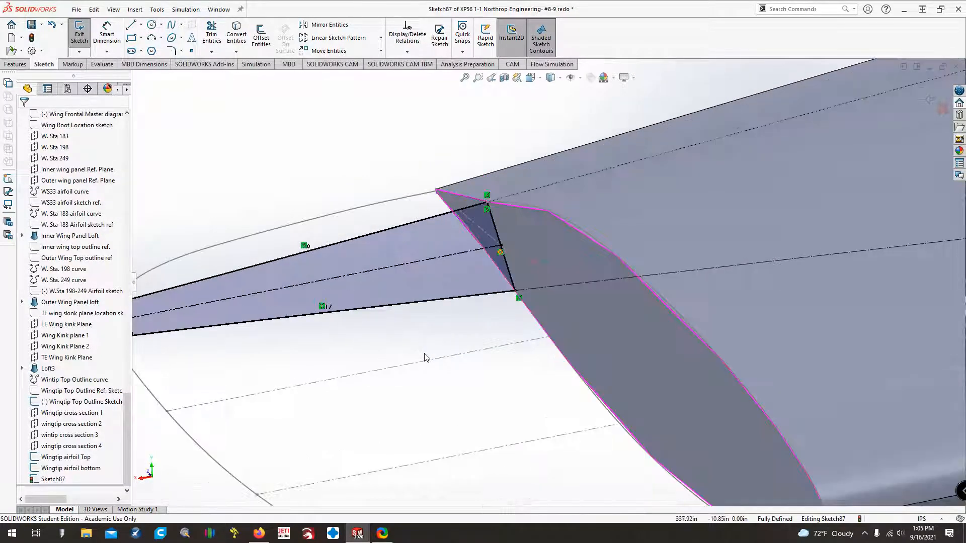
left_click(80, 35)
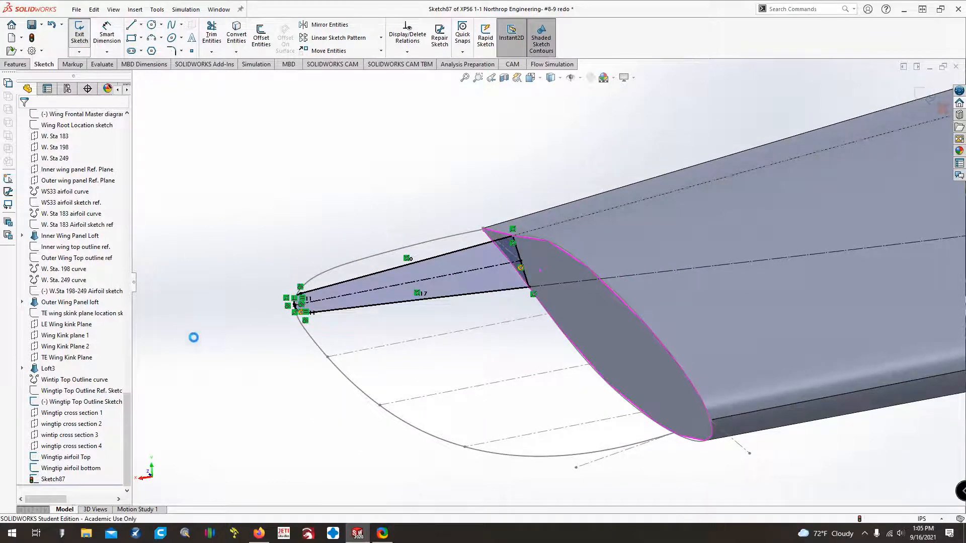
Rename the finished sketch as Wingtip X-section 4 sketch and hide it.
left_click(64, 483)
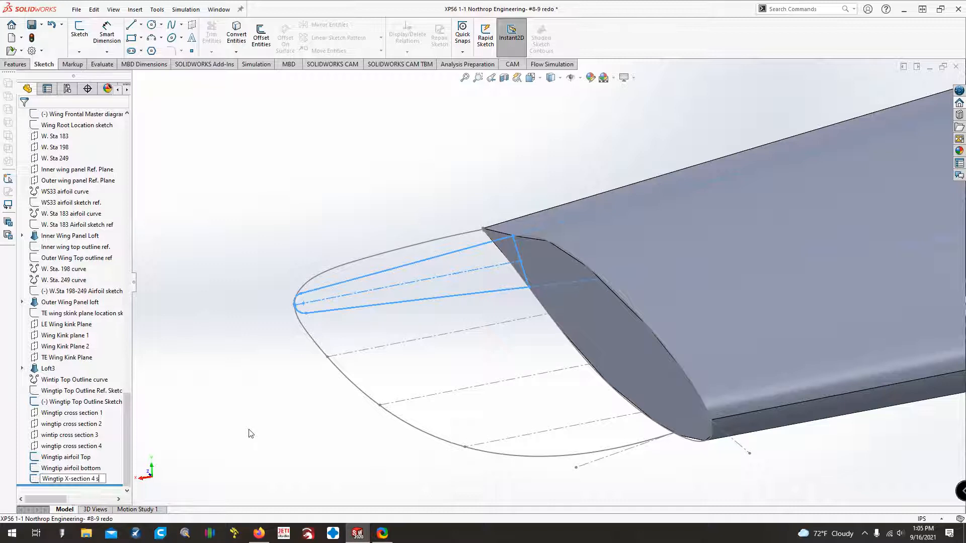
key("Return")
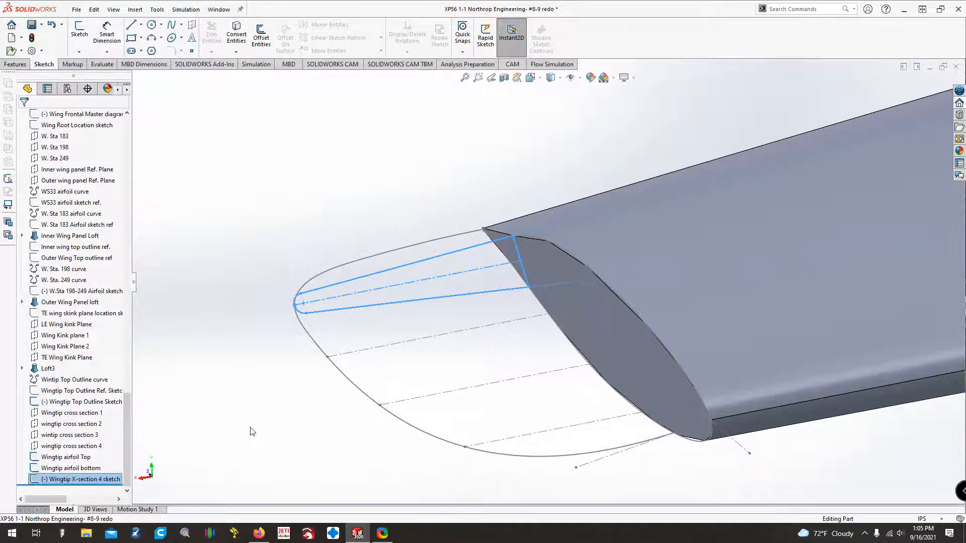
right_click(96, 479)
left_click(112, 317)
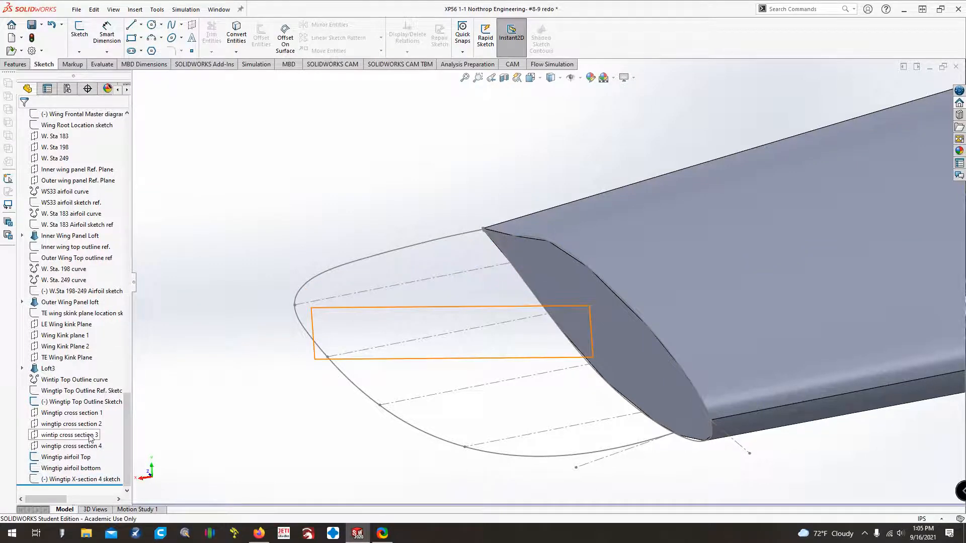
Start a sketch on the wintip cross section 3 plane and create intersection curves with the upper and lower wing faces.
left_click(92, 436)
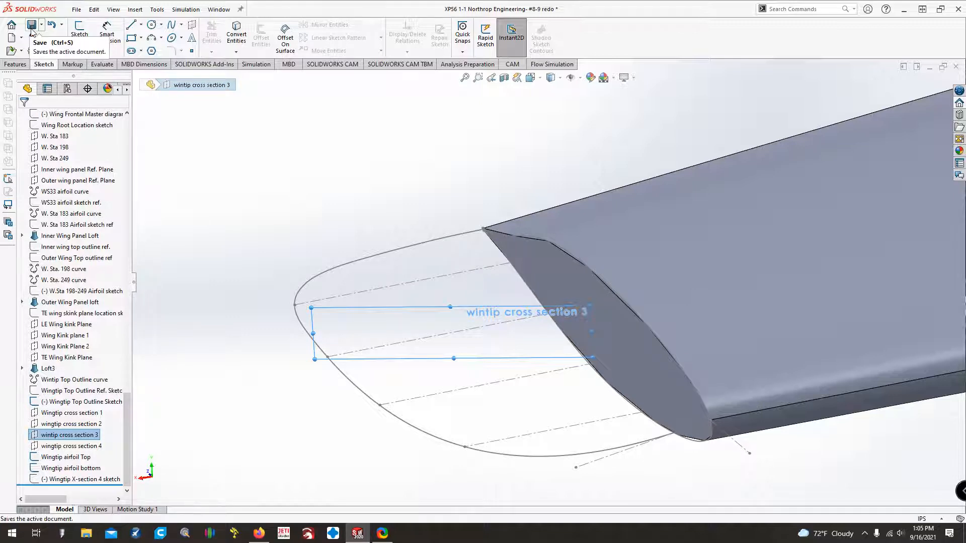
left_click(80, 32)
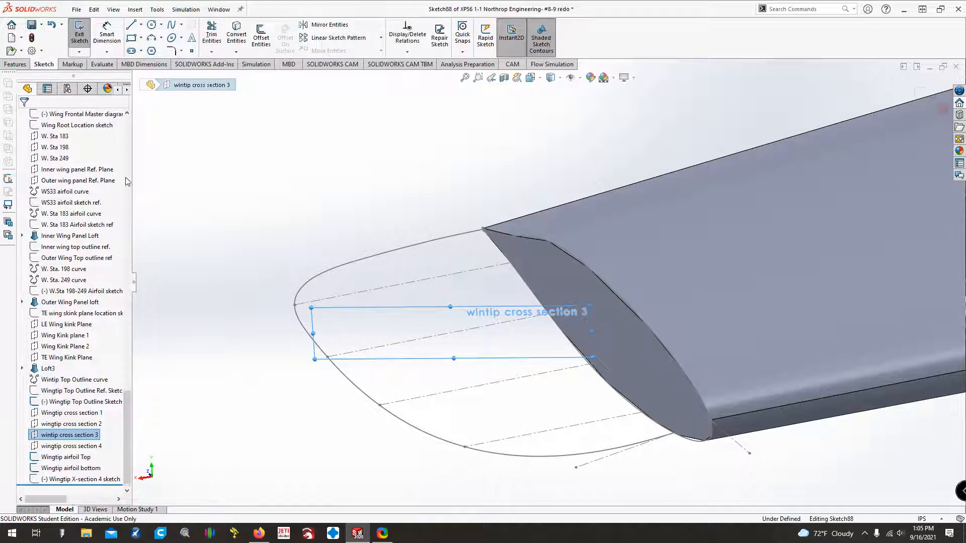
left_click(236, 52)
left_click(259, 90)
left_click(632, 241)
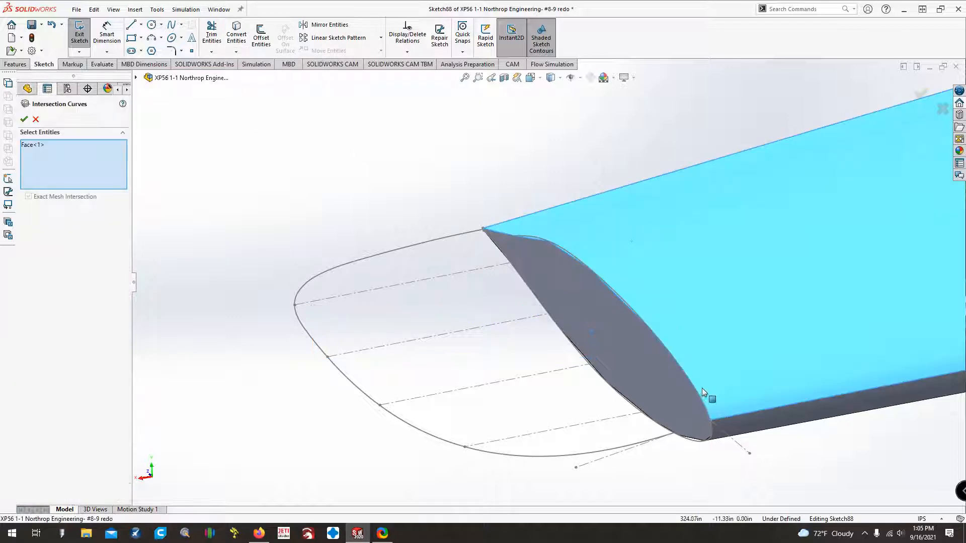
middle_click_drag(702, 388, 256, 220)
left_click(611, 246)
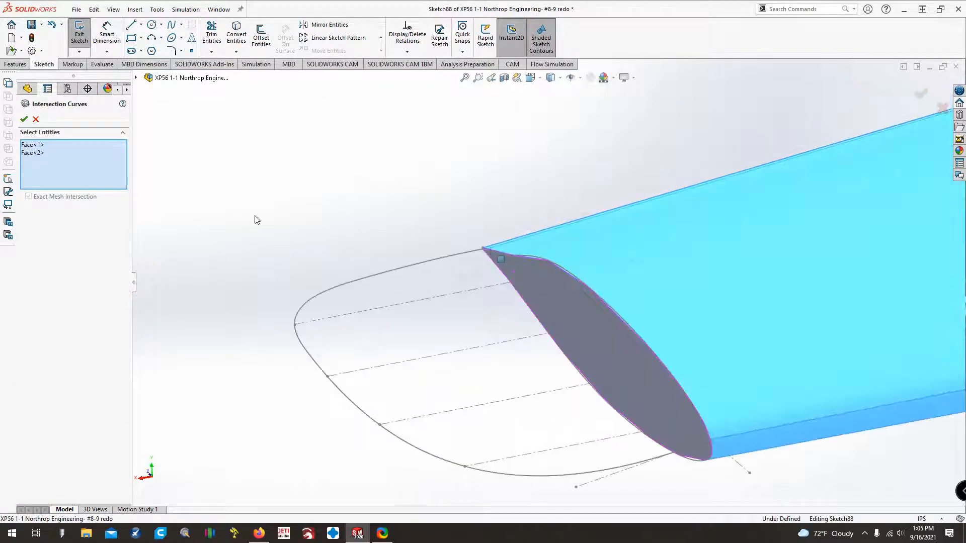
left_click(24, 119)
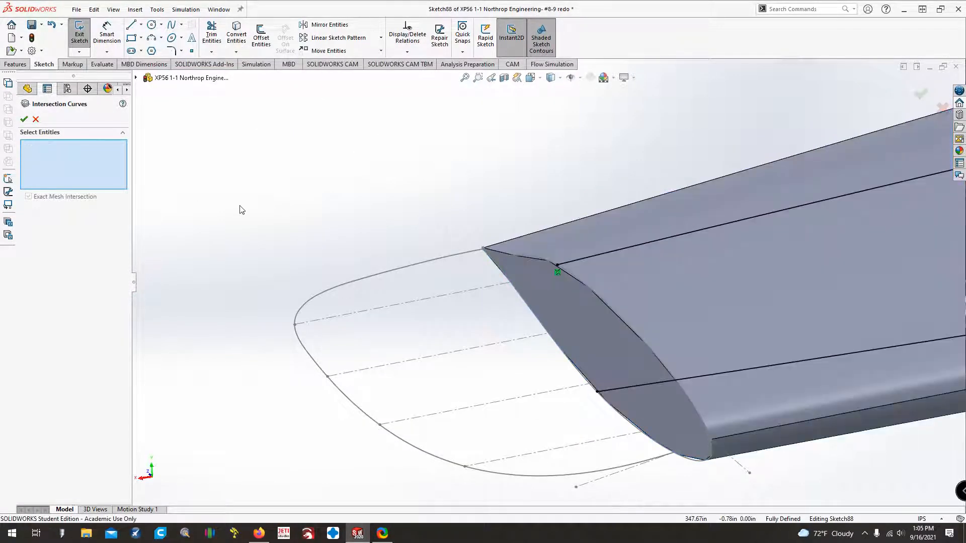
middle_click_drag(540, 219, 539, 114, "ctrl")
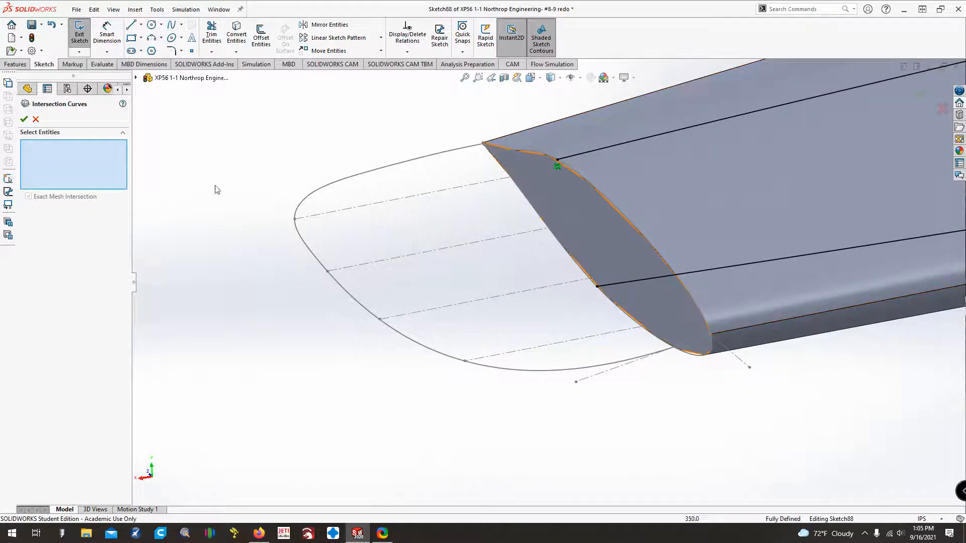
key("Escape")
Extend the outboard ends of the upper and lower intersection curves past the wingtip outline.
left_click_drag(542, 164, 243, 223)
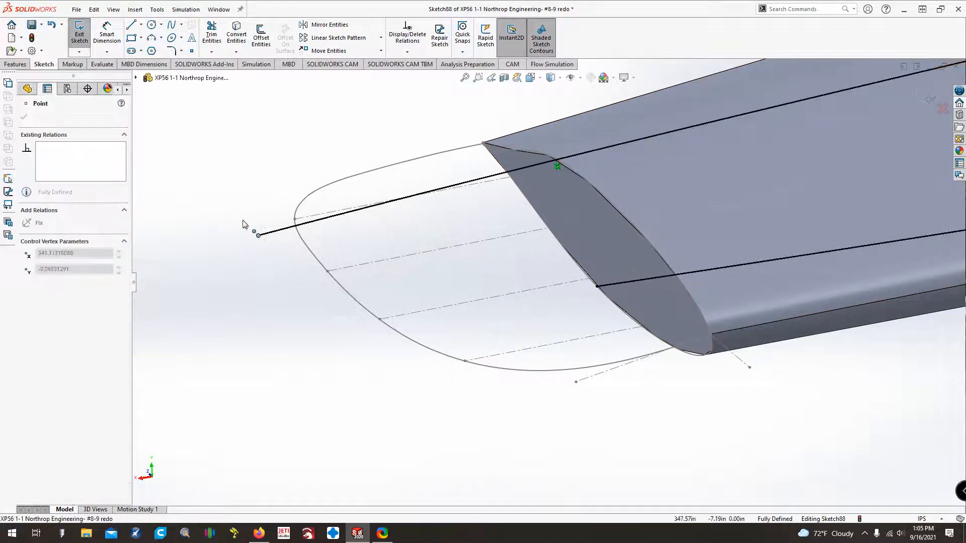
left_click_drag(597, 286, 254, 332)
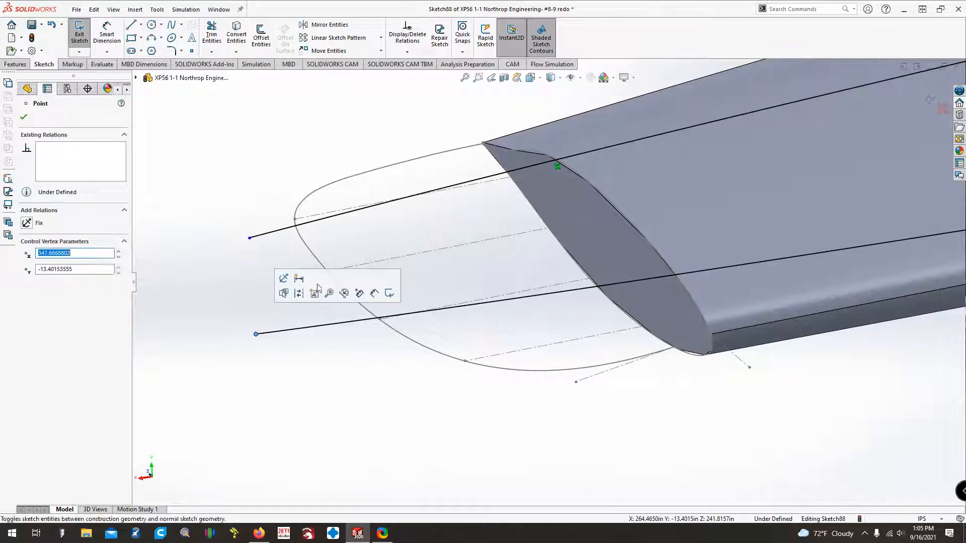
left_click(327, 205)
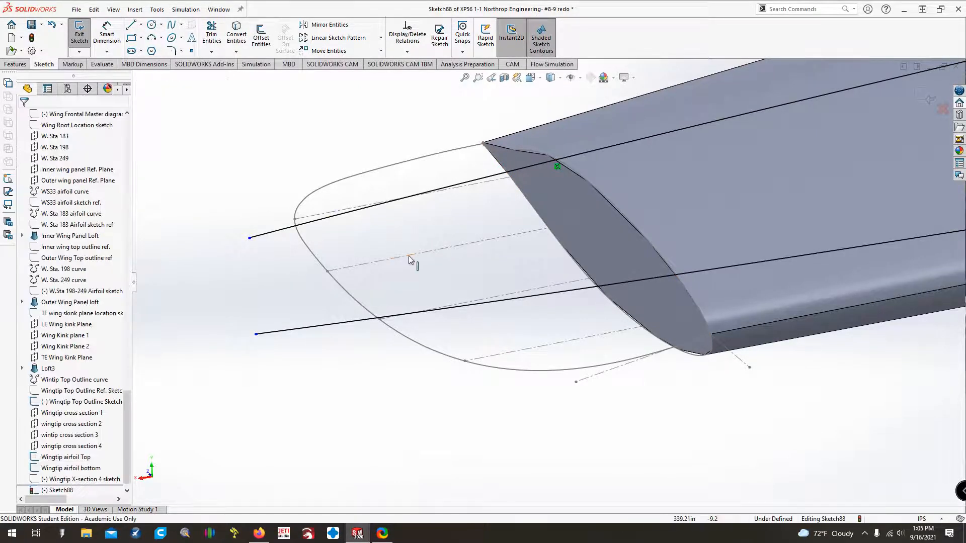
Convert the outline sketch's section 3 centerline into the sketch and make it construction geometry.
left_click(410, 256)
left_click(236, 35)
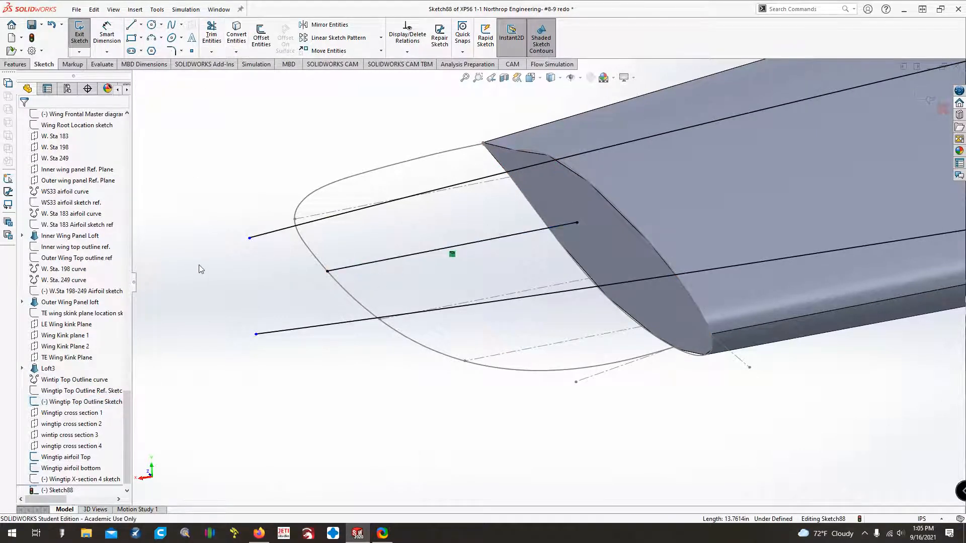
left_click(416, 254)
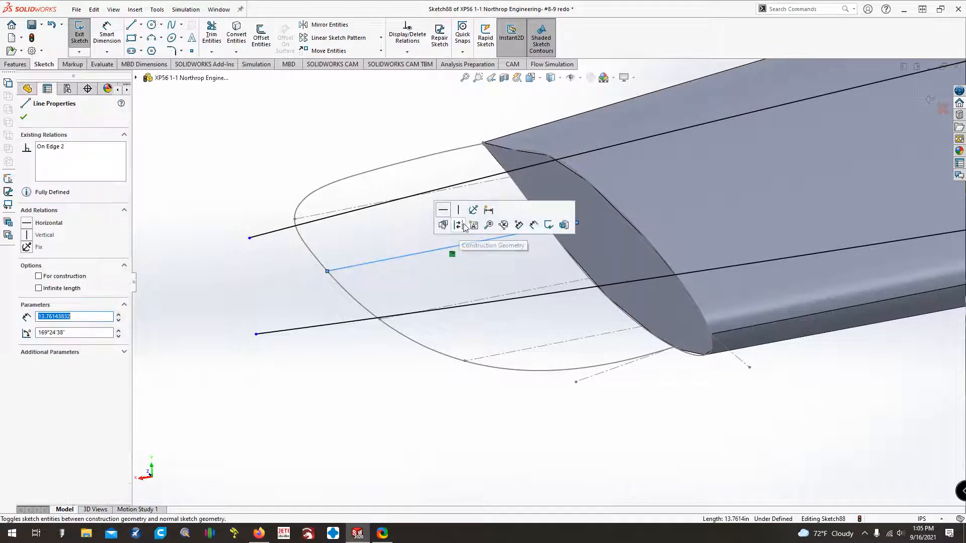
left_click(460, 227)
left_click(268, 306)
Draw a line joining the outboard ends of the upper and lower extended curves.
left_click(130, 25)
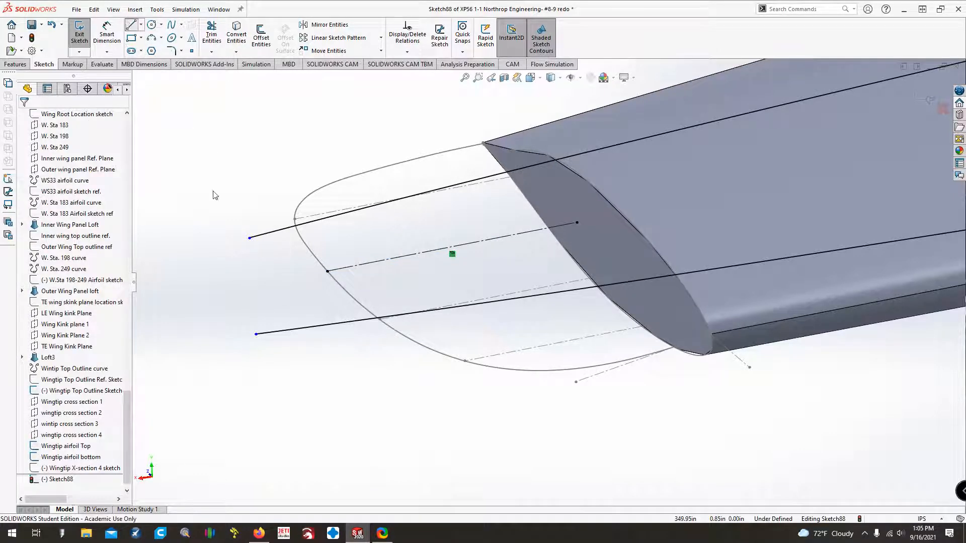
left_click_drag(250, 238, 256, 334)
key("Escape")
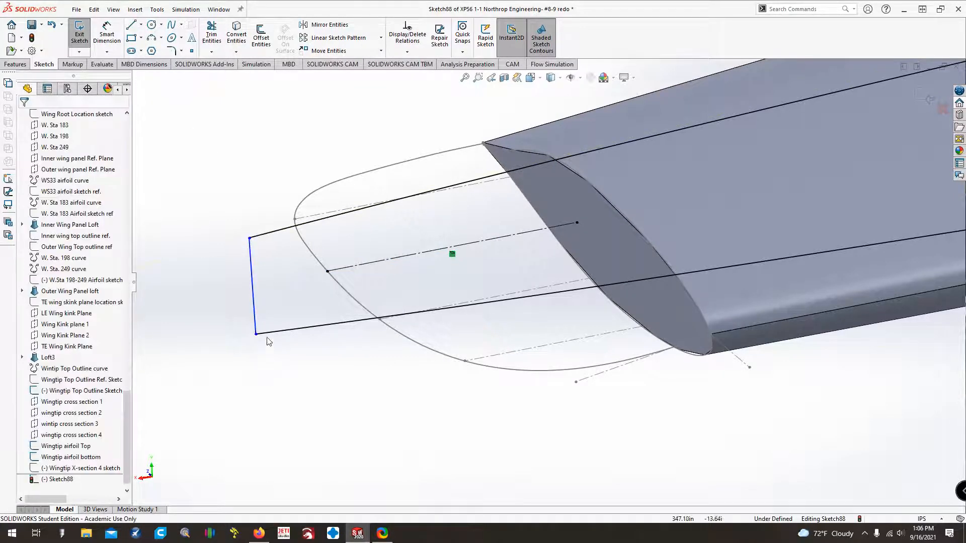
Add a midpoint relation between the outboard closing line and the outboard endpoint of the construction centerline.
left_click(255, 302)
left_click(327, 271, "ctrl")
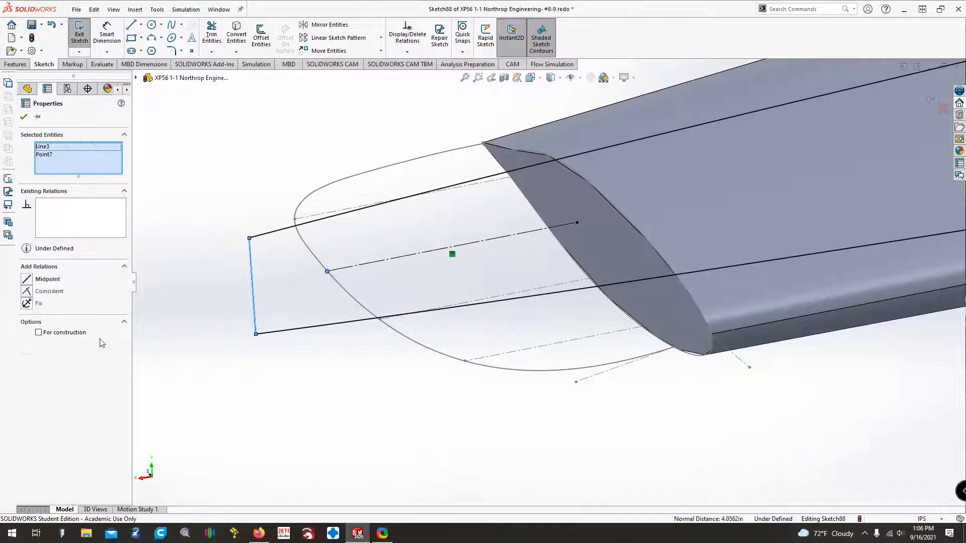
left_click(27, 281)
left_click(264, 327)
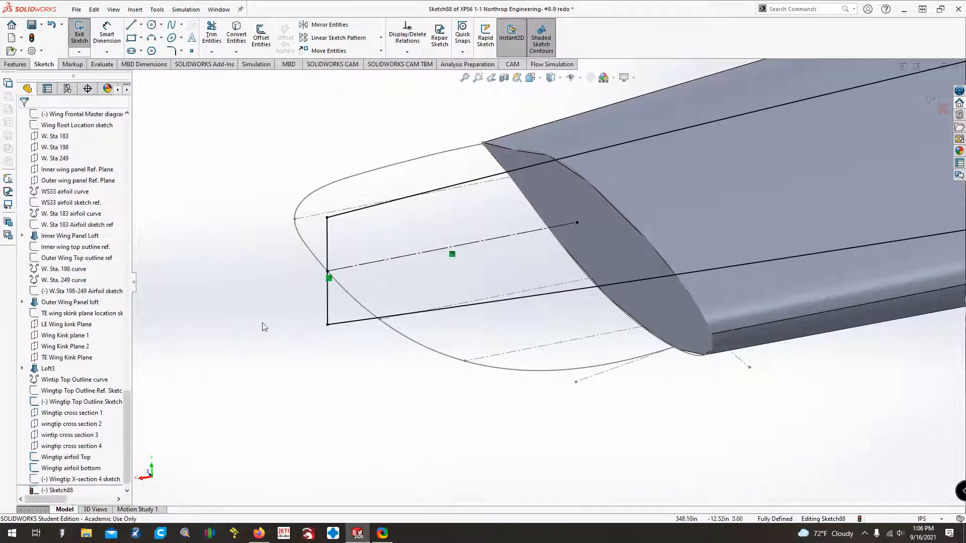
Make the outboard closing line perpendicular to the construction centerline and delete its conflicting midpoint relation.
left_click(331, 302)
left_click(394, 259, "ctrl")
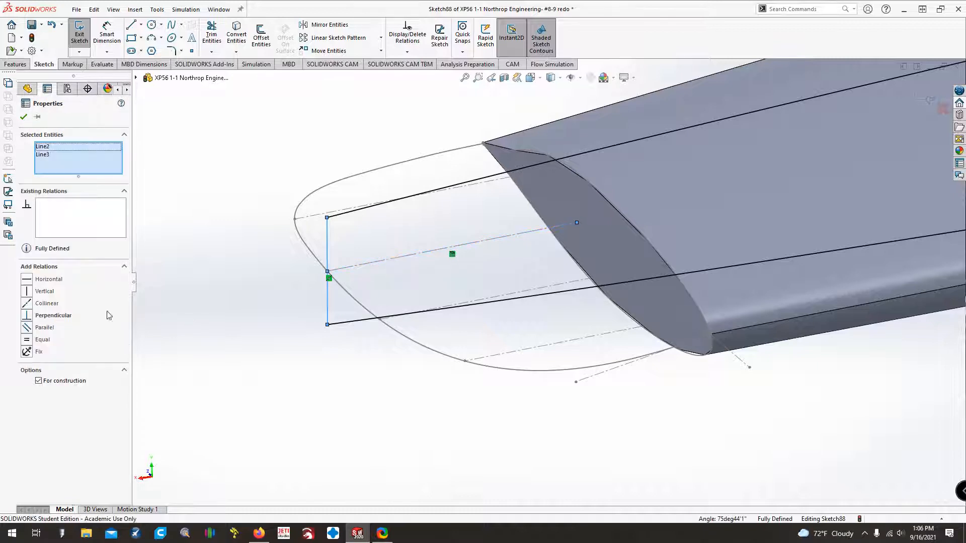
left_click(29, 318)
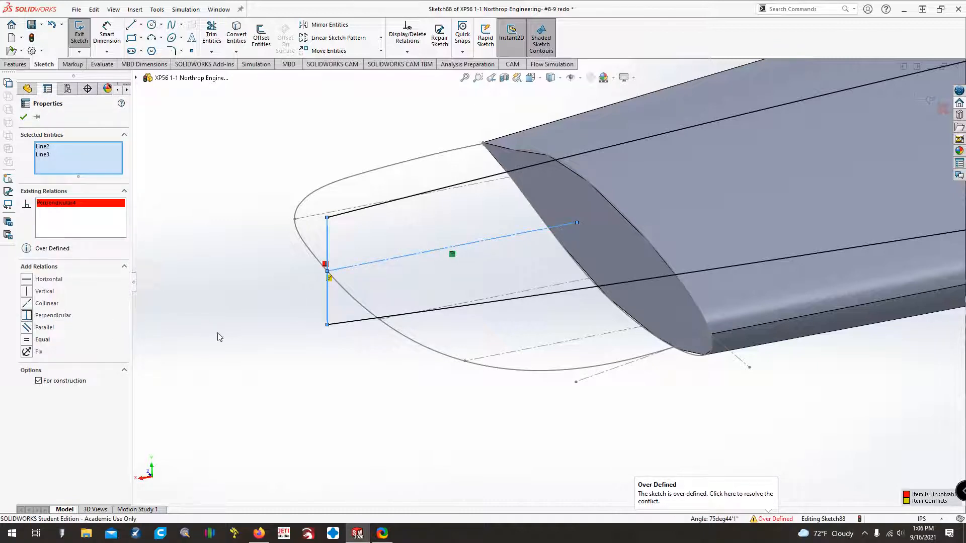
left_click(329, 279)
key("Delete")
left_click(302, 319)
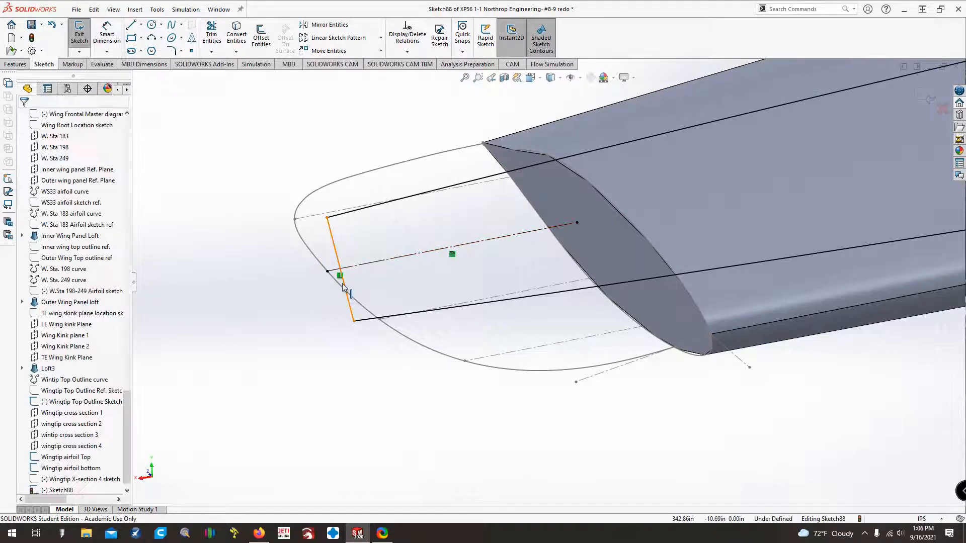
Place a sketch point on the outboard closing line and make it coincident with the centerline's outboard endpoint.
left_click(192, 51)
left_click(336, 256)
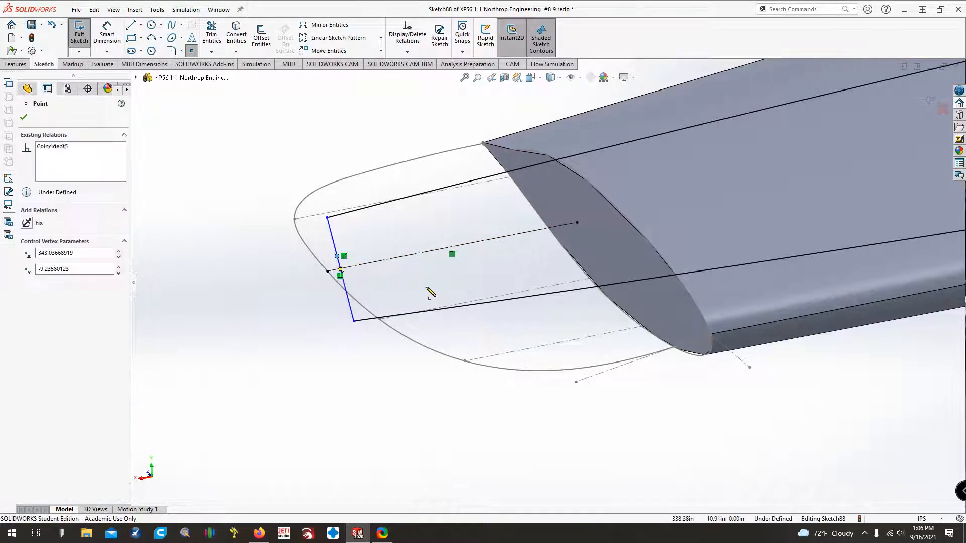
key("Escape")
left_click(336, 257)
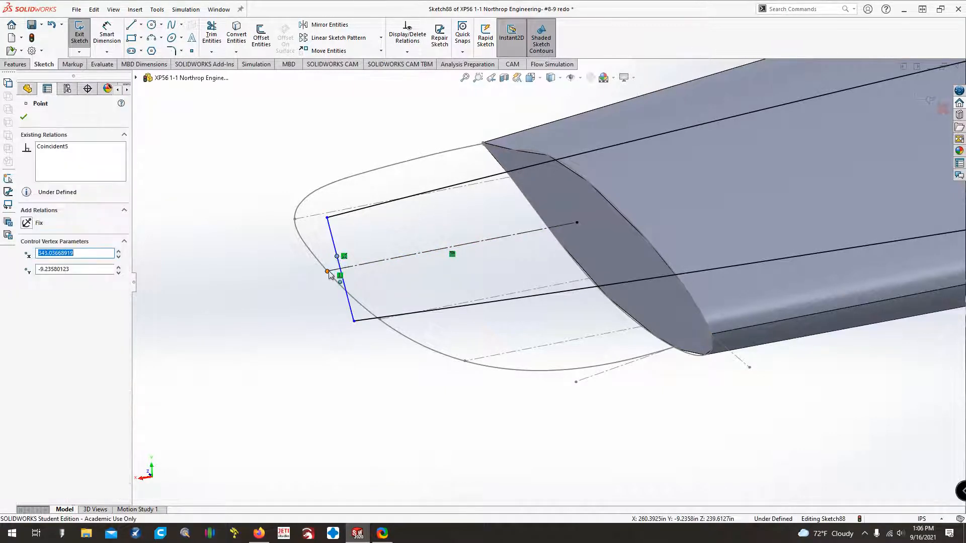
left_click(328, 272, "ctrl")
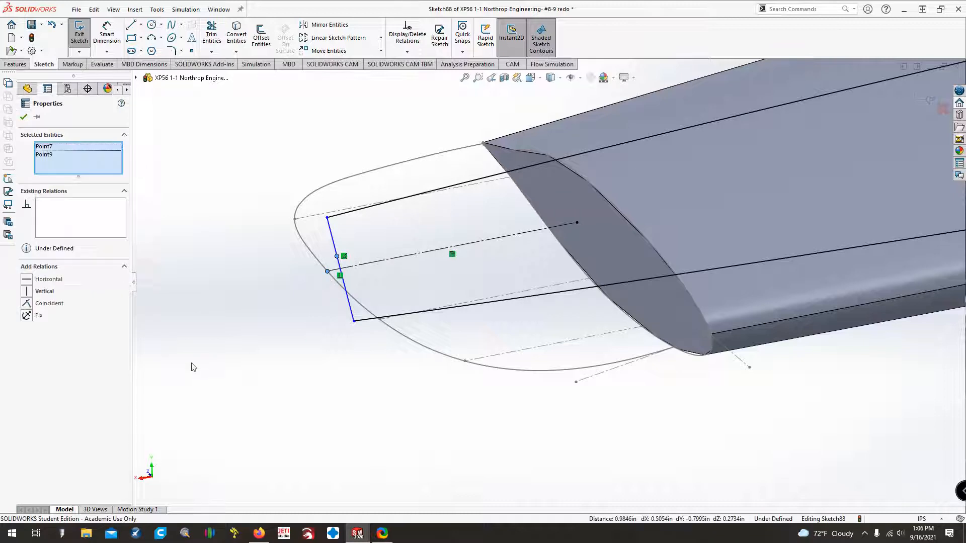
left_click(28, 304)
left_click(235, 349)
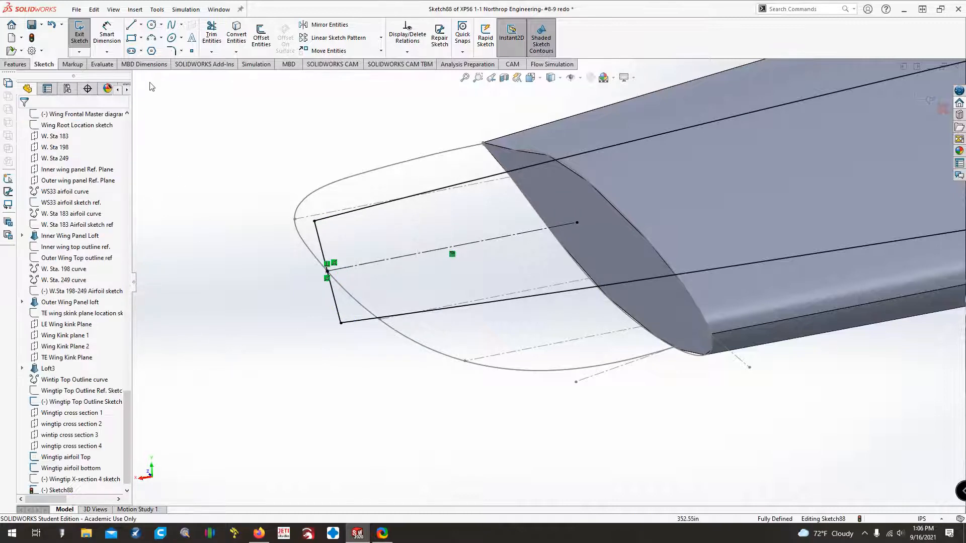
Fillet both outboard corners of the profile with a 2.75 in radius, keeping constrained corners.
left_click(172, 51)
left_click(338, 287)
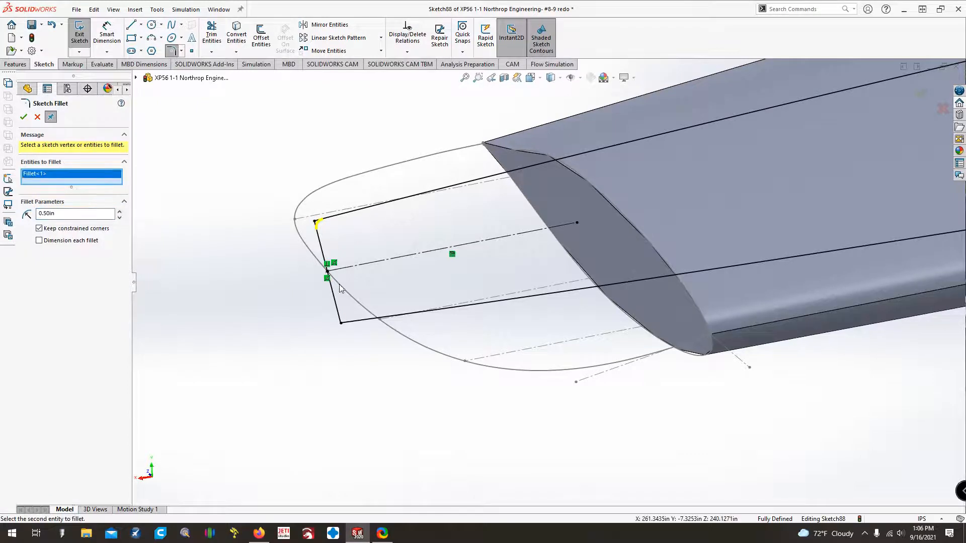
left_click(345, 328)
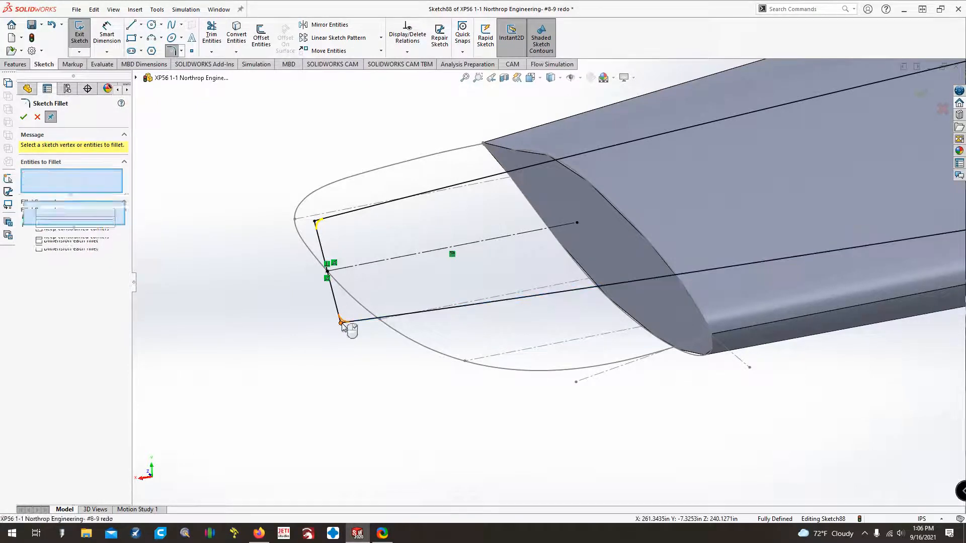
double_click(70, 223)
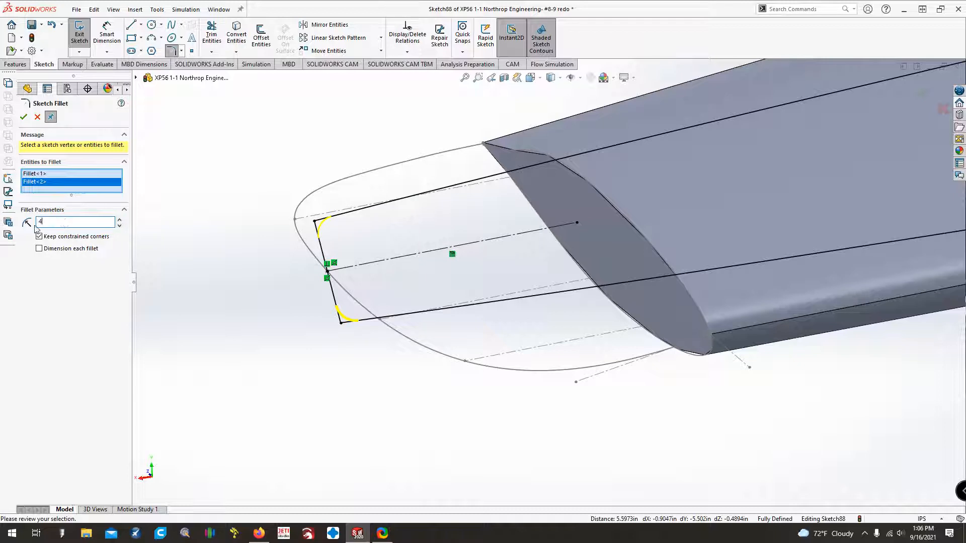
key("Return")
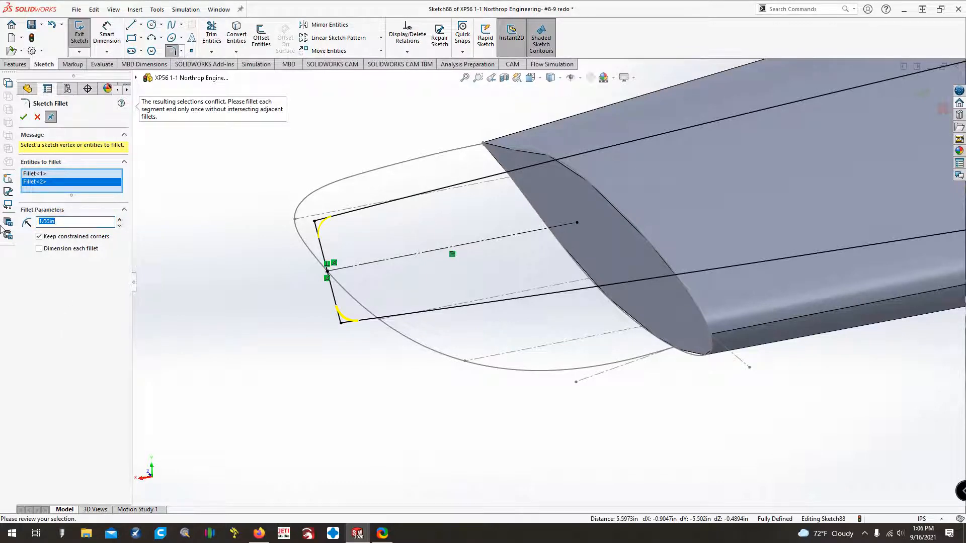
type("2.5")
key("Return")
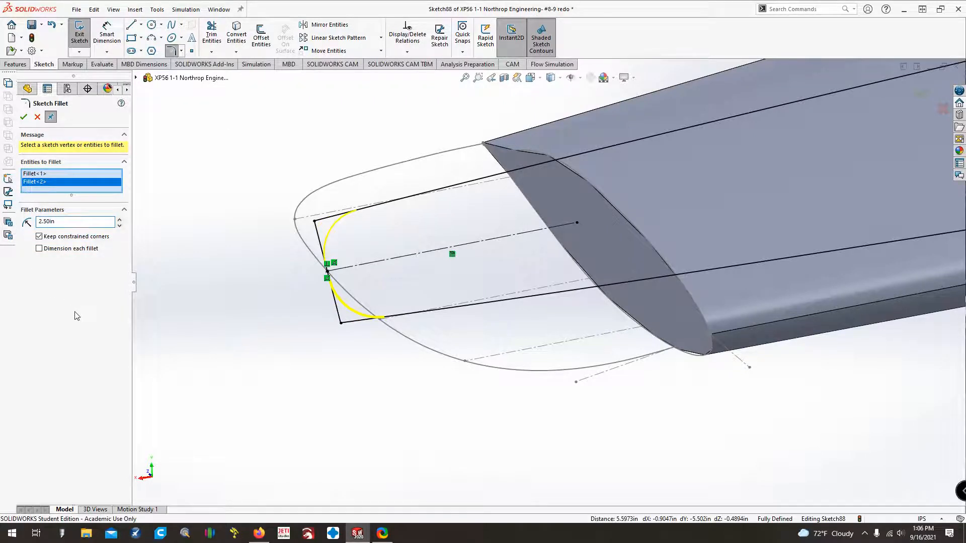
scroll(361, 291, "down", 3)
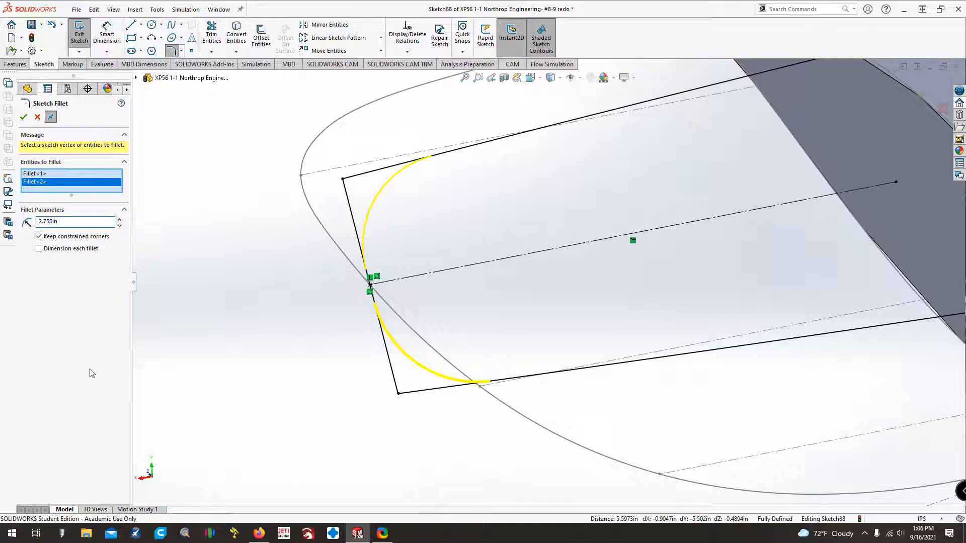
key("Return")
left_click(24, 118)
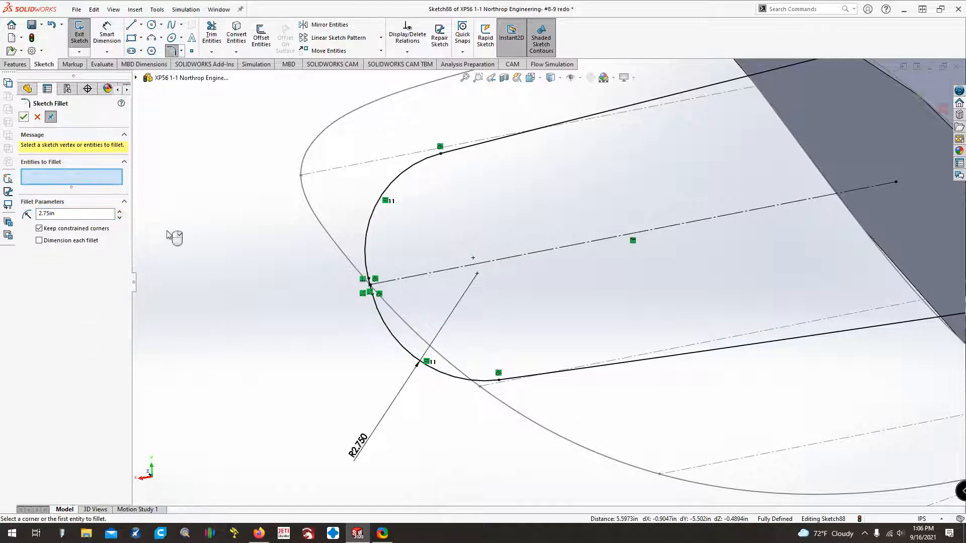
scroll(272, 313, "up", 5)
left_click(25, 117)
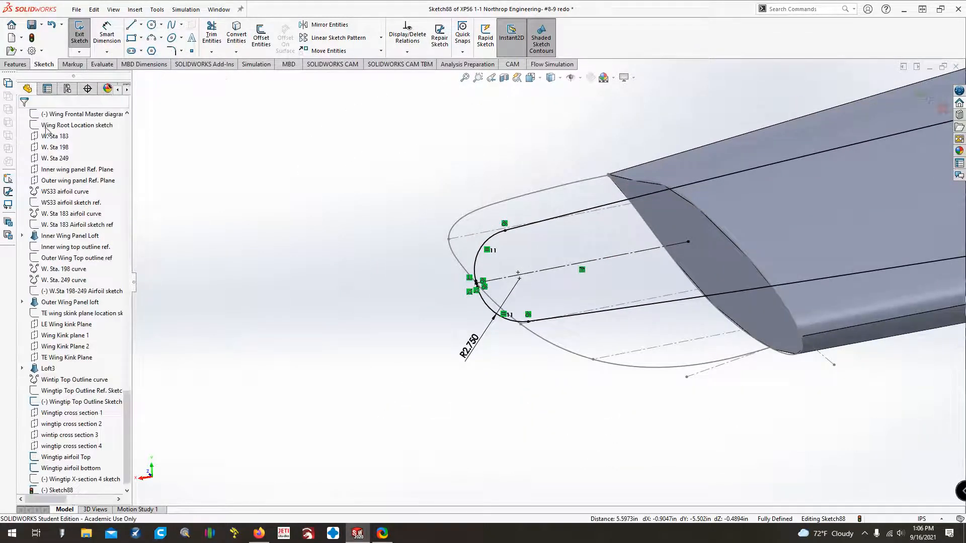
Split the upper and lower intersection curves near the wing's tip face, accepting deletion of their constraints.
key("ctrl+Left")
key("ctrl+Left")
key("ctrl+Left")
key("ctrl+Left")
left_click(157, 10)
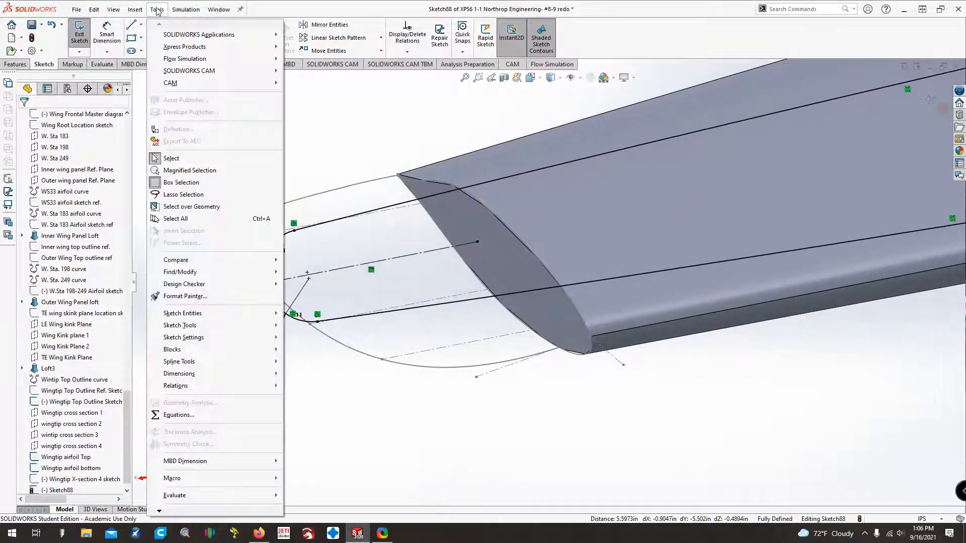
mouse_move(222, 326)
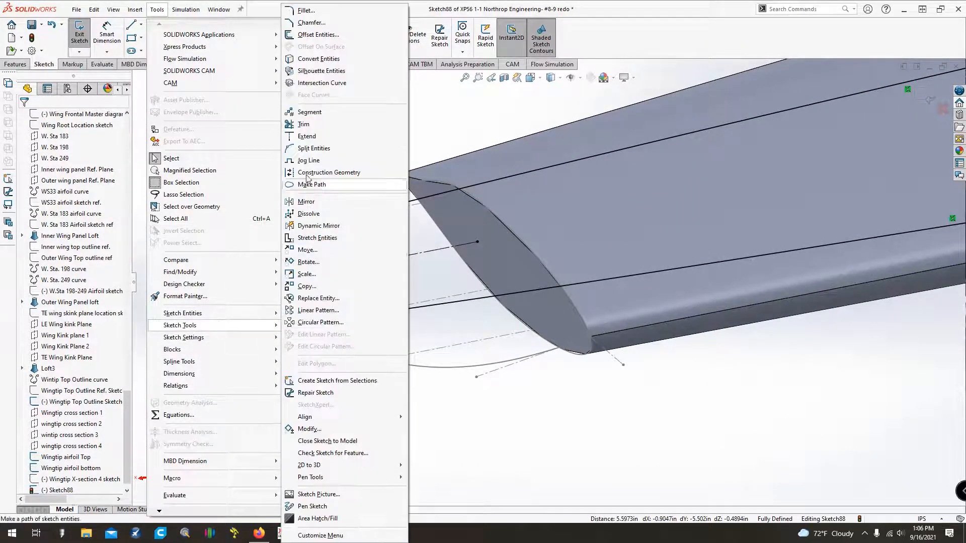
left_click(316, 152)
left_click(443, 195)
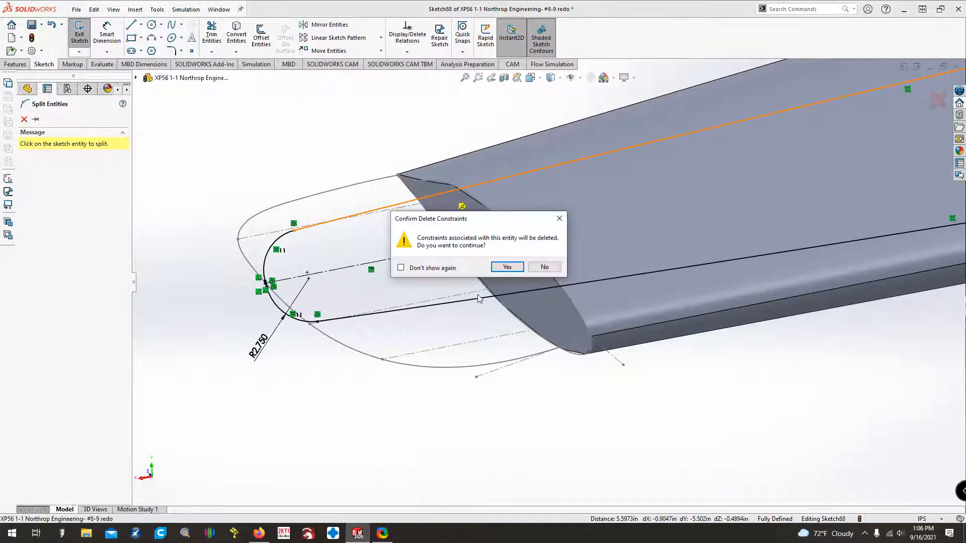
left_click(507, 267)
left_click(495, 295)
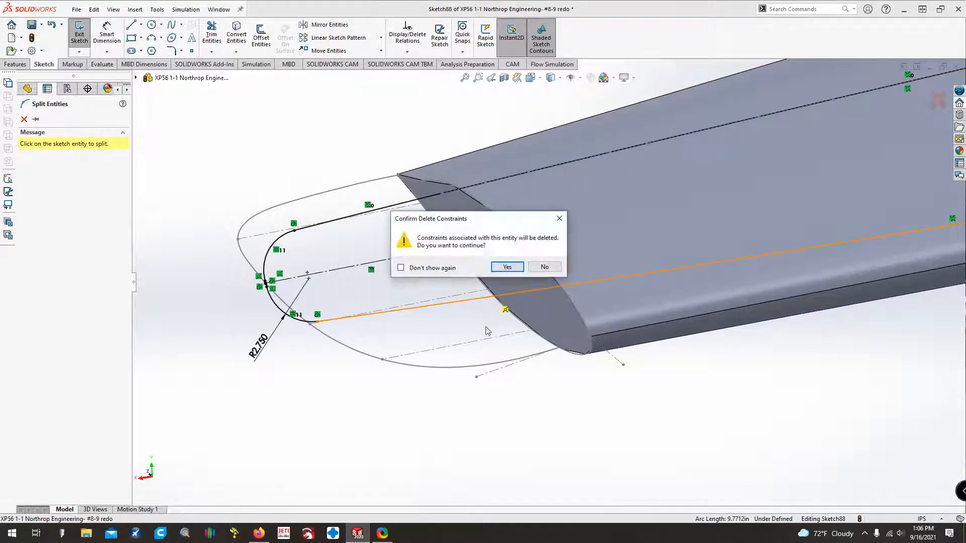
left_click(506, 266)
Make the lower split point coincident with the Wingtip airfoil bottom spline and the upper one with the Wingtip airfoil Top spline.
left_click(487, 298)
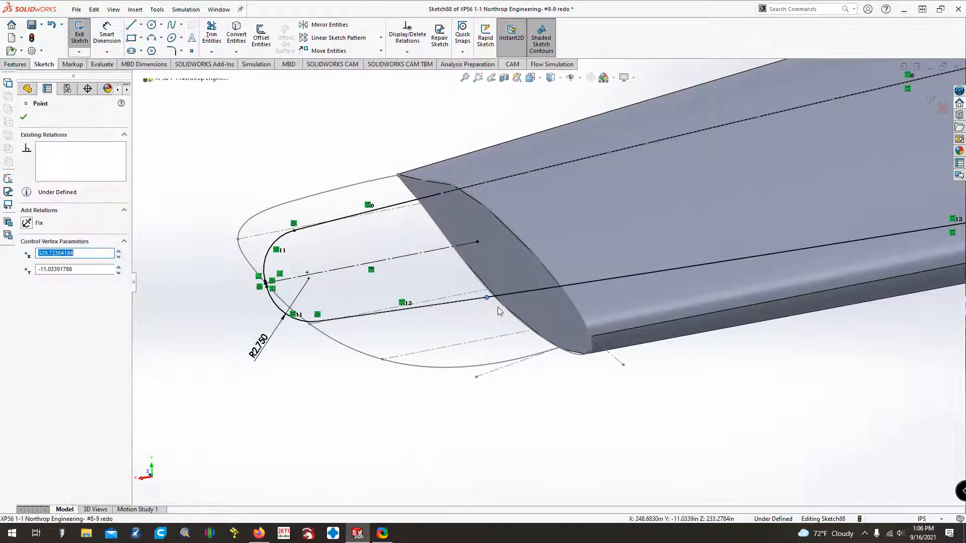
left_click(502, 308, "ctrl")
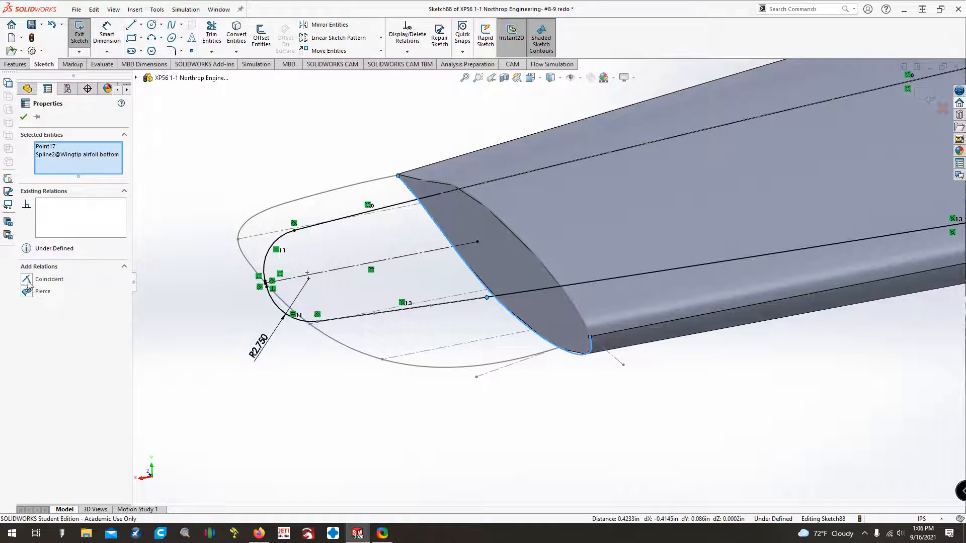
left_click(28, 281)
key("Escape")
left_click(442, 193)
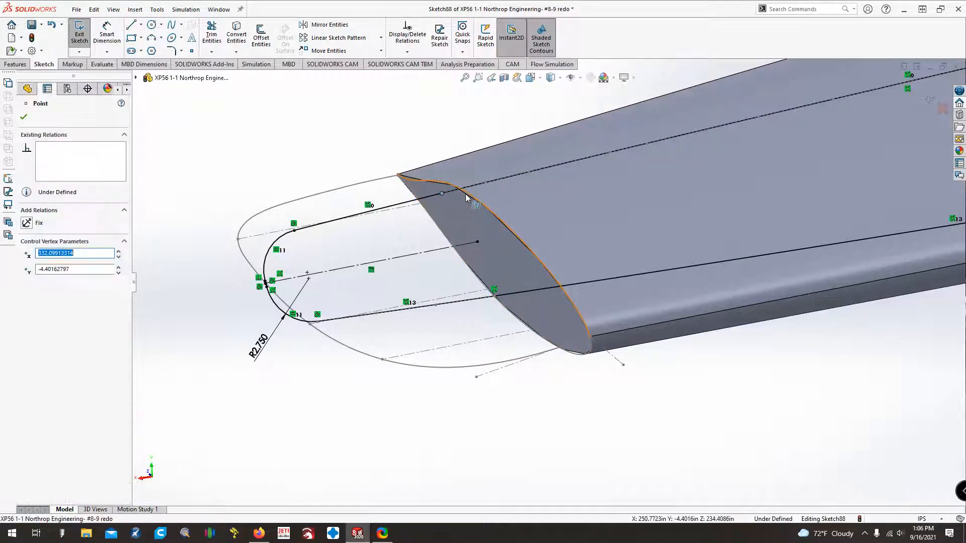
left_click(466, 198, "ctrl")
left_click(31, 281)
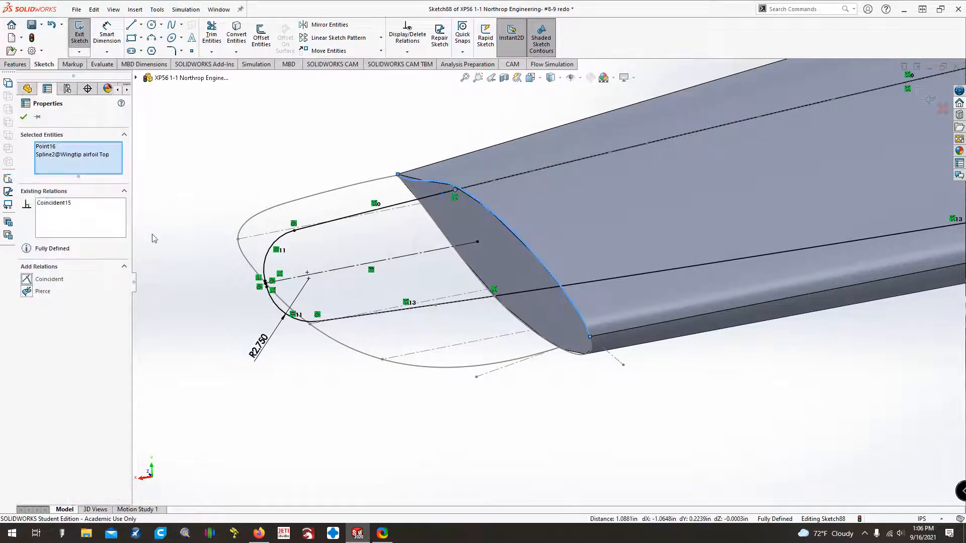
Draw a line joining the upper and lower split points to close the inboard end of the profile.
left_click(131, 24)
left_click(455, 196)
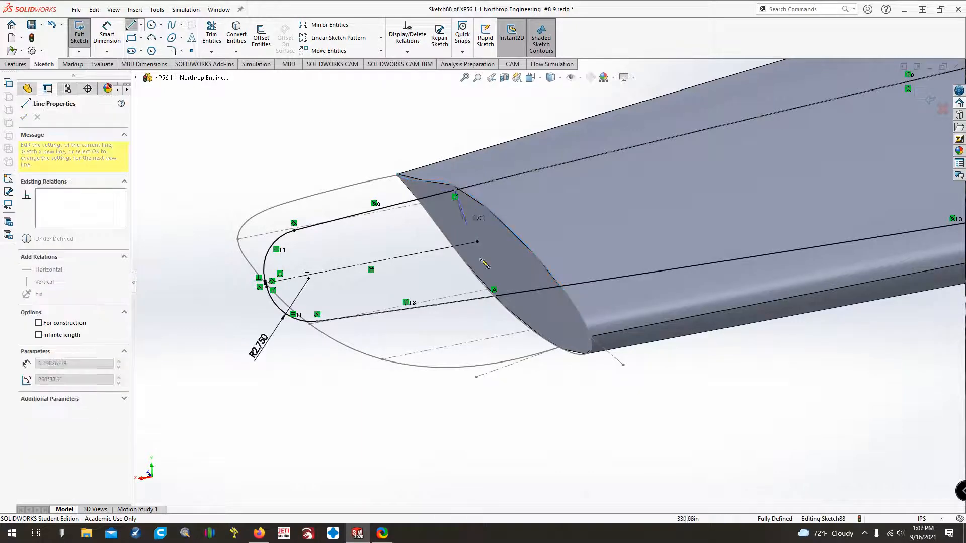
left_click(494, 290)
key("Escape")
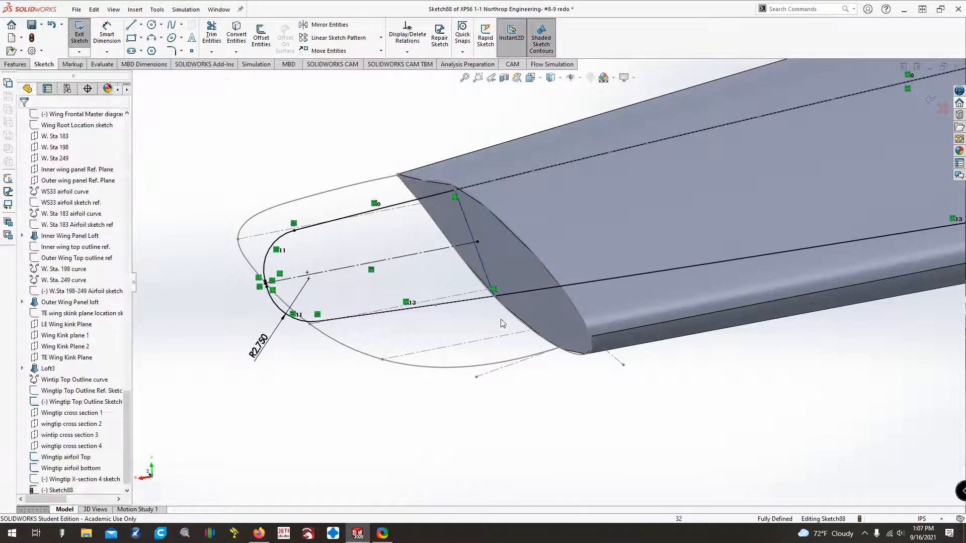
Convert the upper and lower curve portions inboard of the split points to construction geometry.
left_click(509, 176)
right_click(509, 177)
left_click(564, 250)
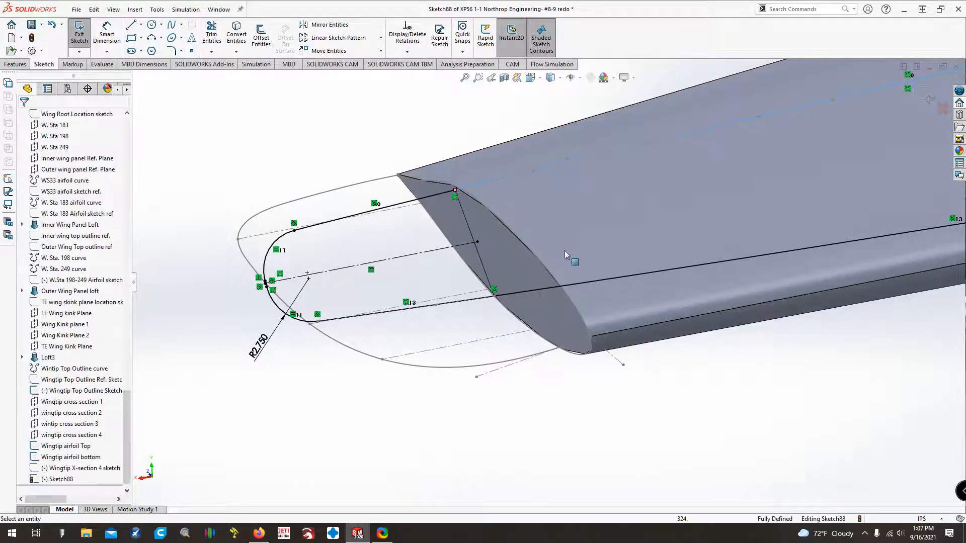
right_click(564, 284)
left_click(587, 270)
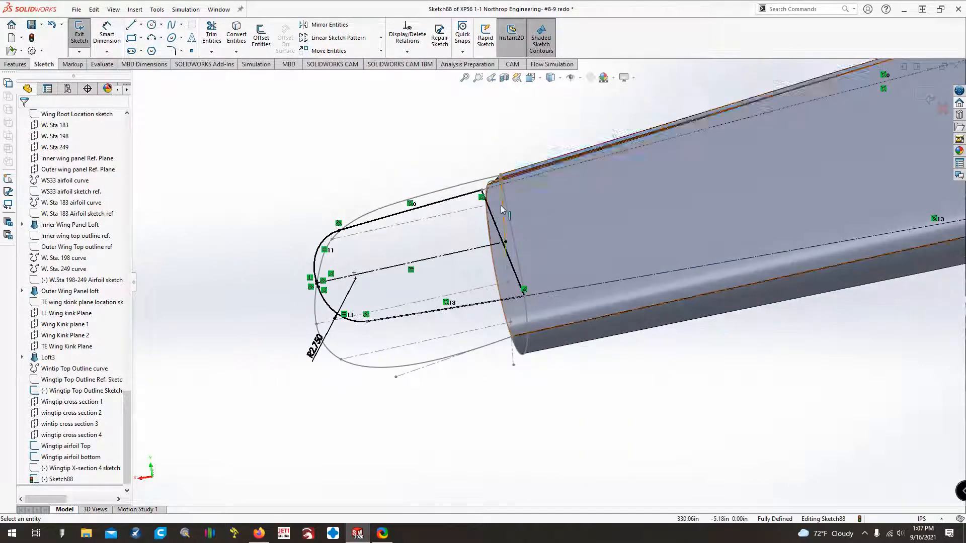
Delete the coincident relation between the profile's upper inboard corner and the Wingtip airfoil Top spline.
scroll(435, 216, "down", 4)
scroll(434, 215, "down", 3)
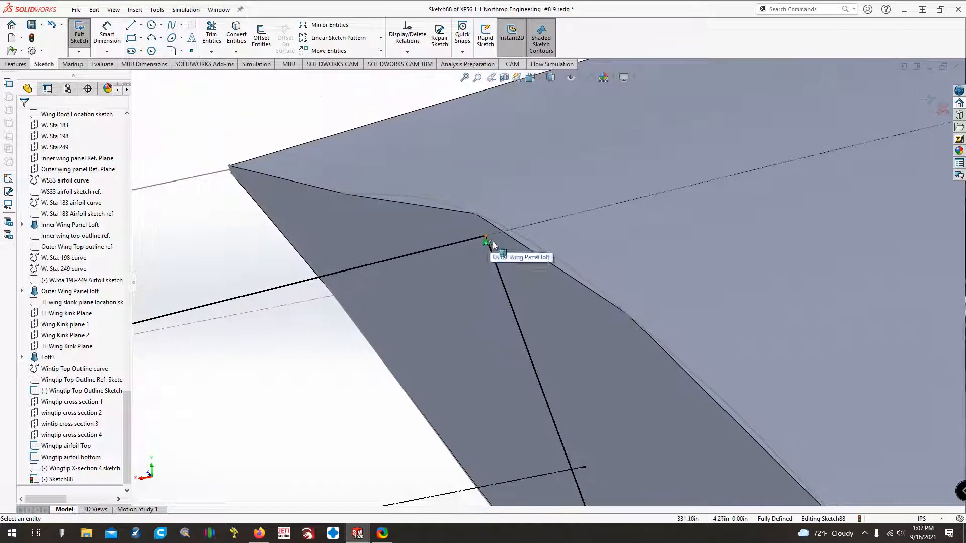
left_click(486, 238)
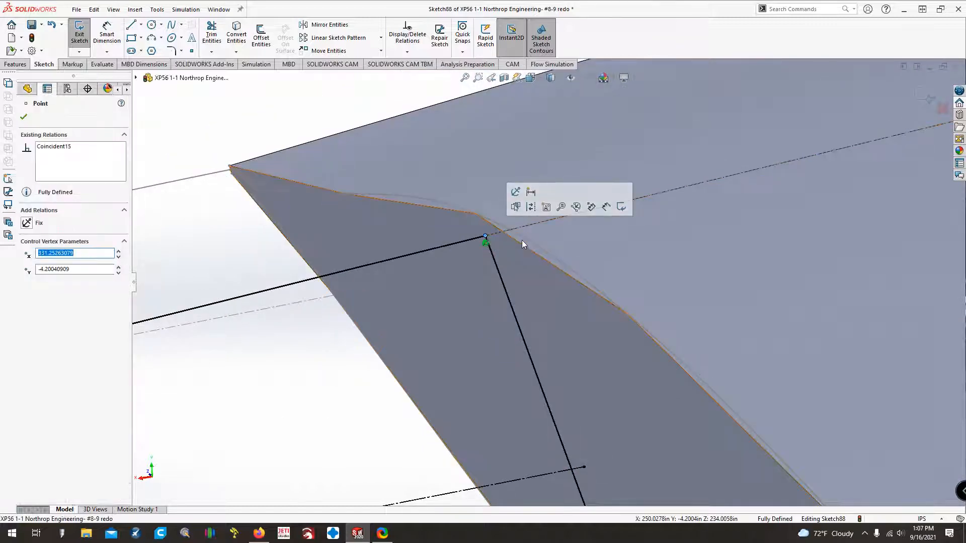
left_click(486, 242)
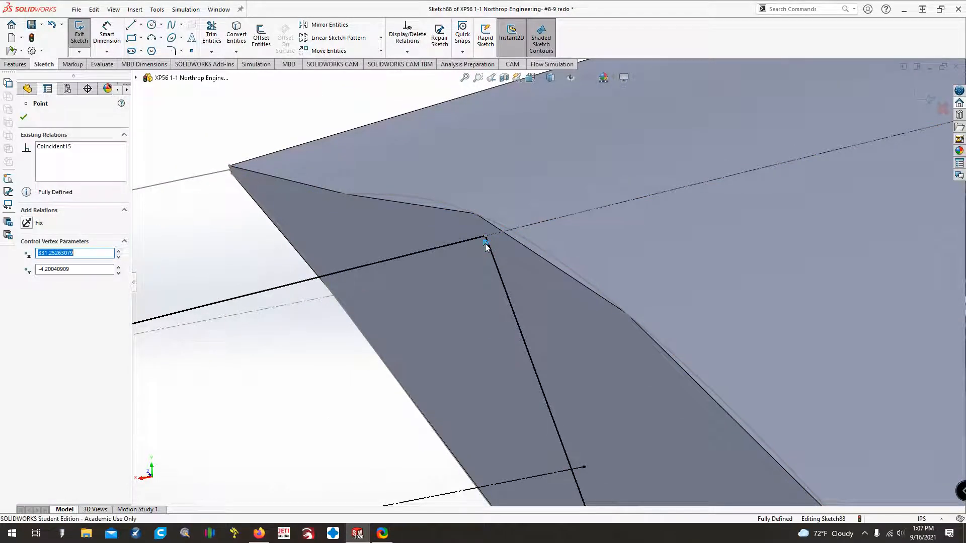
key("Delete")
Try a pierce relation between the upper inboard corner point and the Wingtip airfoil Top spline, and delete it again.
left_click(522, 241, "ctrl")
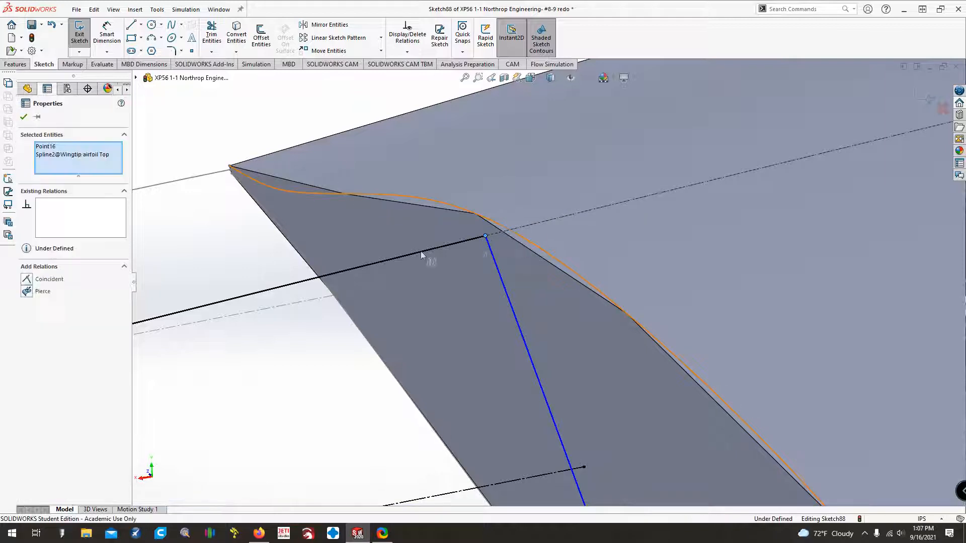
left_click(27, 291)
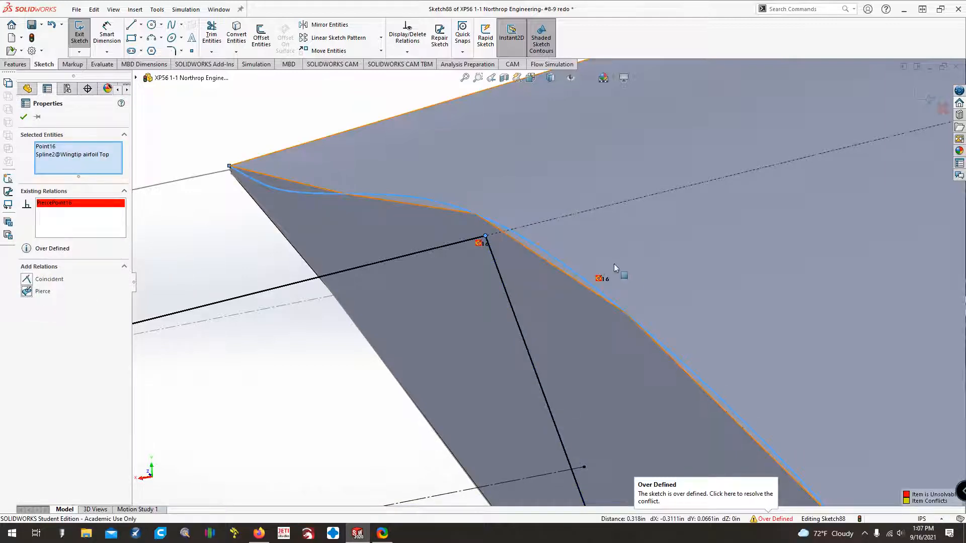
left_click(599, 280)
key("Delete")
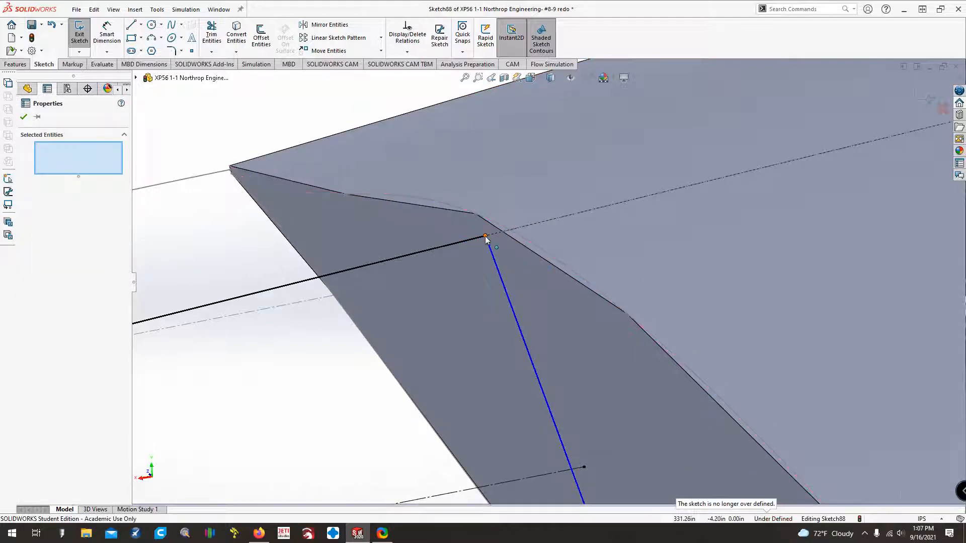
Move the upper endpoint of the profile's closing line inboard to the upper edge of the wing's end face.
left_click_drag(486, 236, 510, 230)
mouse_move(500, 237)
middle_mouse_down()
mouse_move(505, 270)
mouse_move(589, 407)
middle_mouse_up()
scroll(587, 408, "up", 4)
scroll(610, 428, "down", 12)
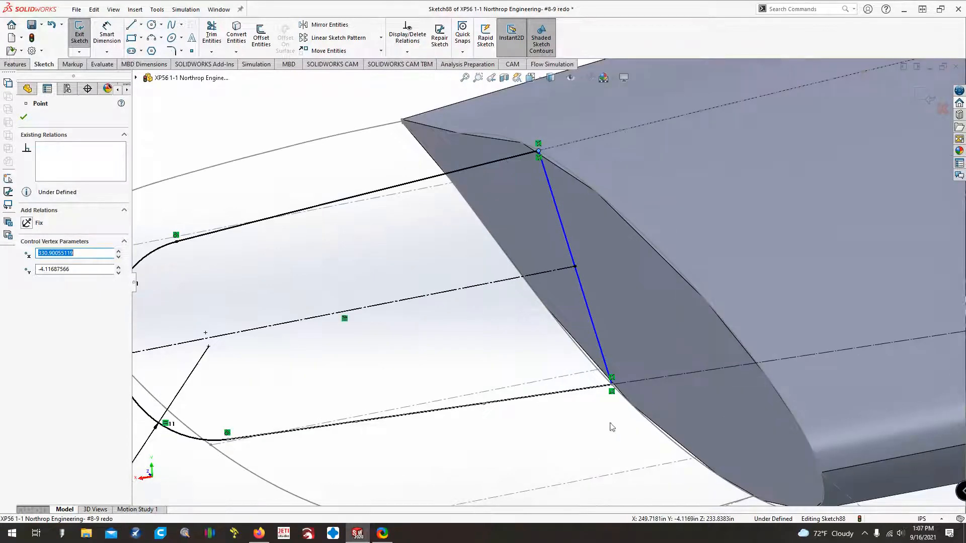
scroll(565, 337, "up", 3)
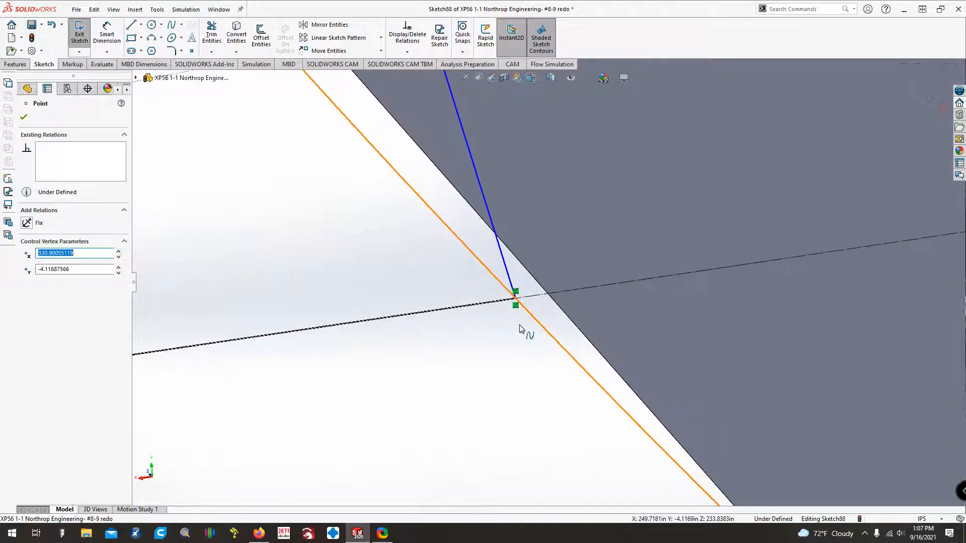
scroll(519, 344, "up", 5)
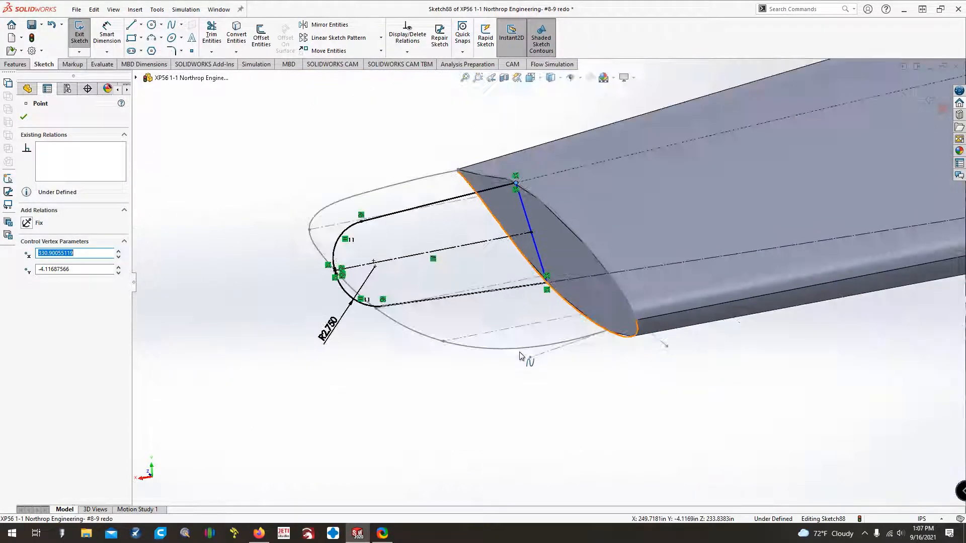
Try to make the profile's closing line perpendicular to the construction centerline.
left_click(532, 236)
left_click(468, 245, "ctrl")
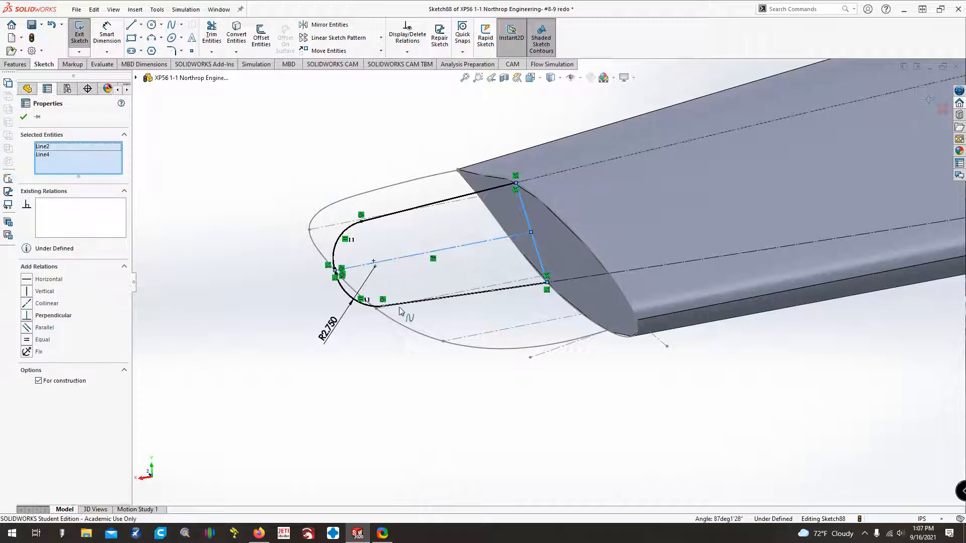
left_click(27, 315)
left_click(296, 322)
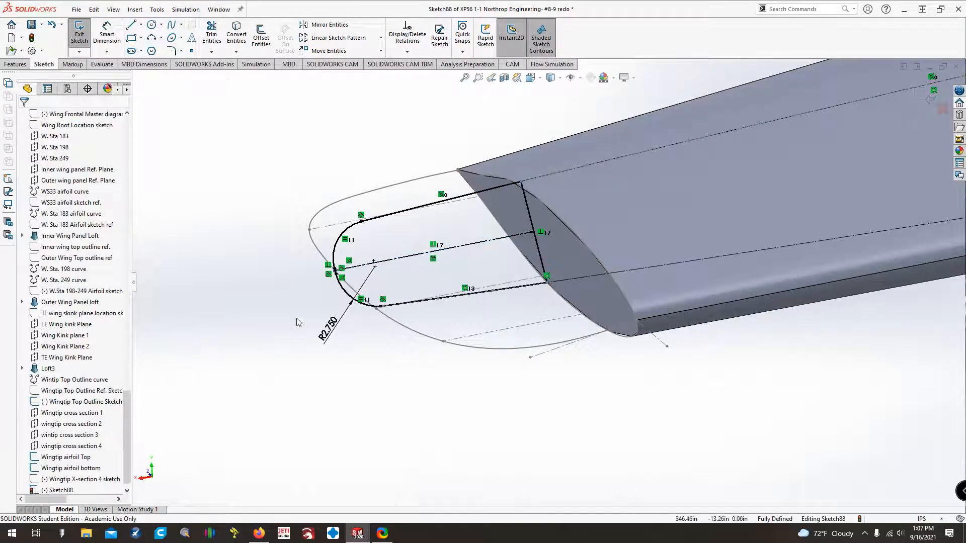
left_click(51, 24)
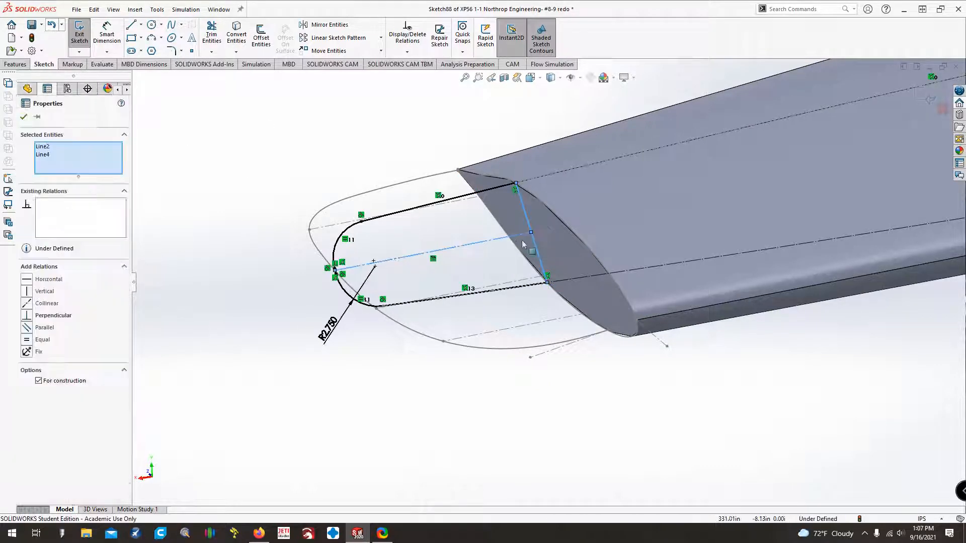
Examine from the front and side how the wingtip profile and its closing line align with the outer wing panel.
left_click(453, 229)
left_click(529, 78)
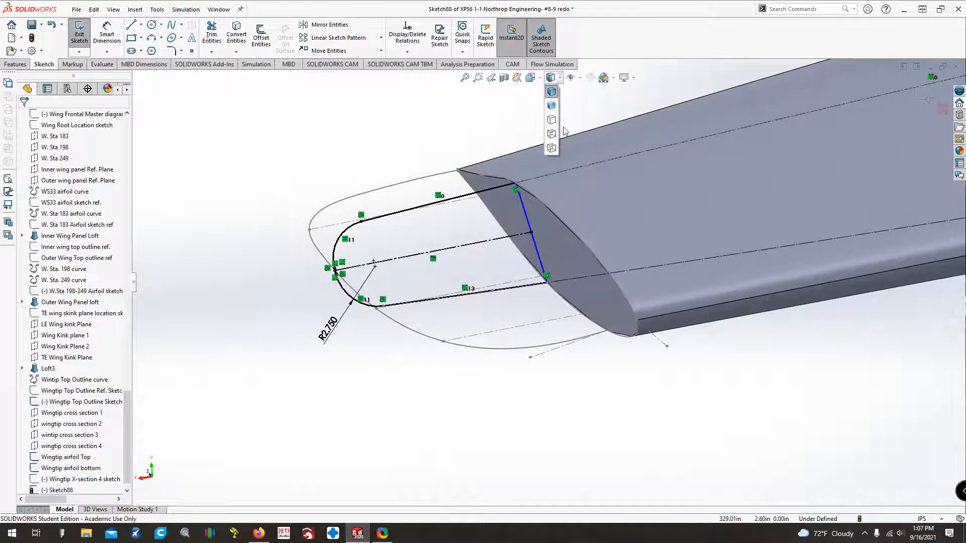
left_click(545, 119)
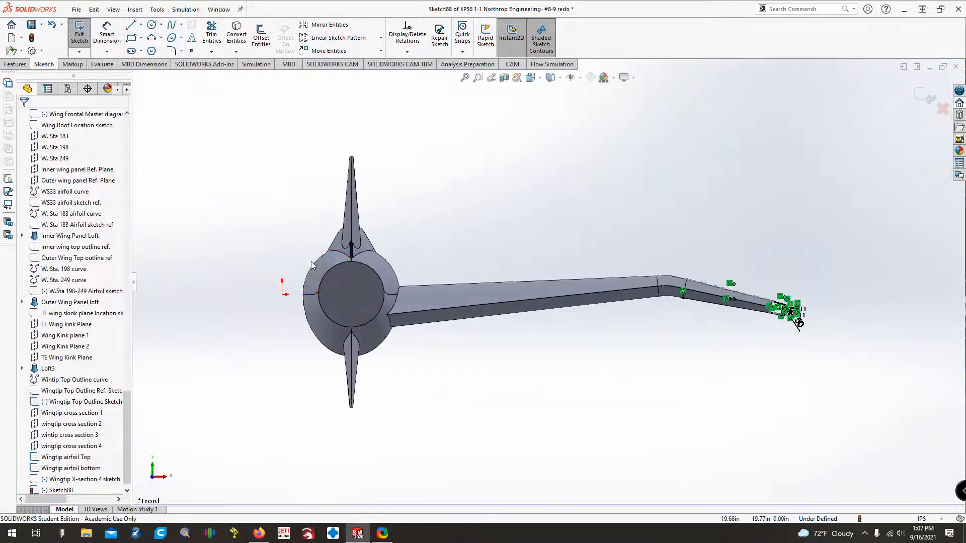
key("Left")
key("Left")
key("Left")
key("Left")
key("Left")
key("Left")
key("Left")
key("Left")
key("Left")
key("Left")
key("Left")
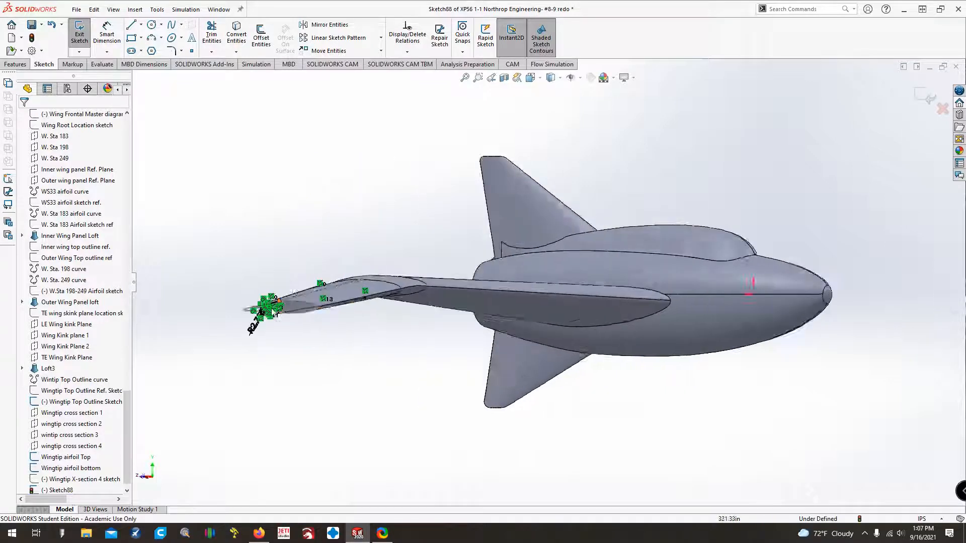
key("Left")
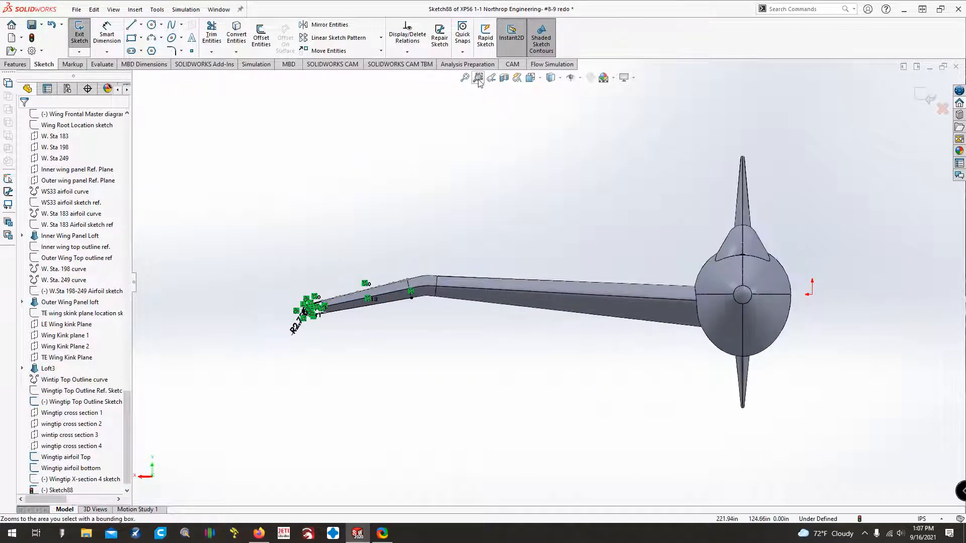
left_click(478, 77)
left_click_drag(294, 296, 357, 328)
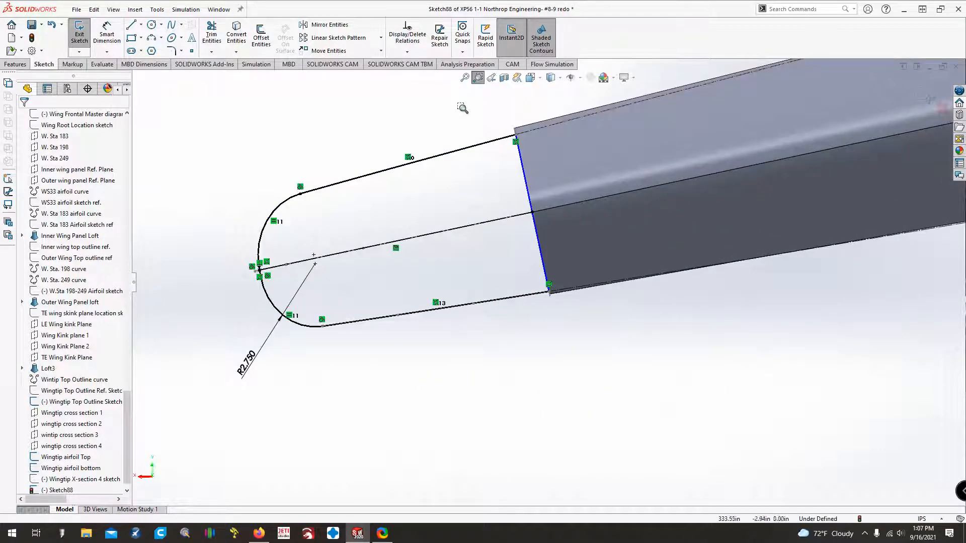
left_click_drag(460, 107, 633, 347)
scroll(572, 303, "up", 4)
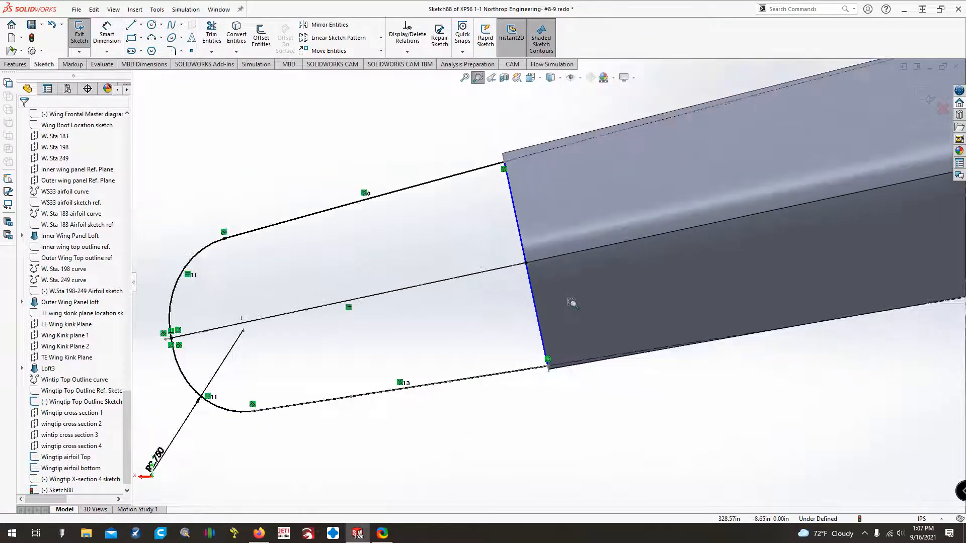
key("Right")
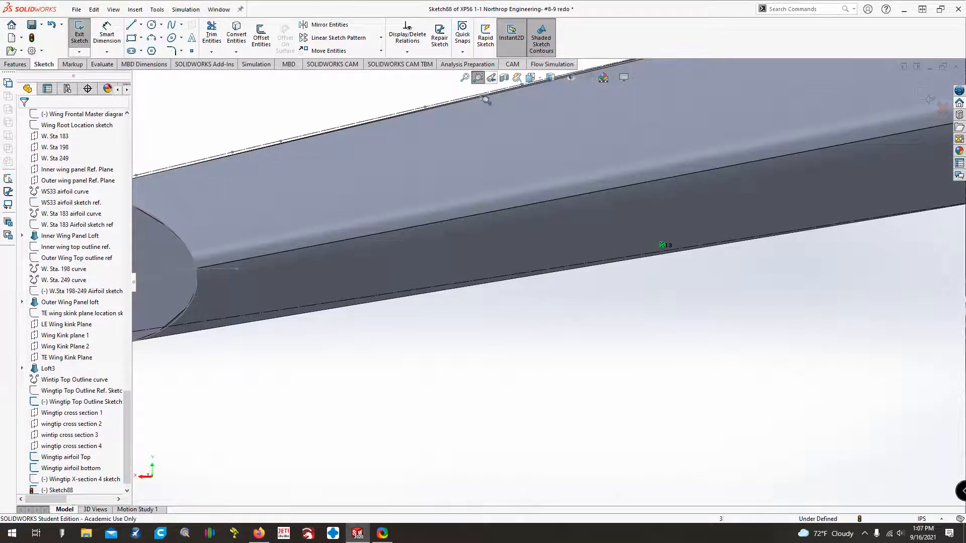
left_click(491, 77)
scroll(471, 226, "down", 3)
scroll(471, 225, "up", 6)
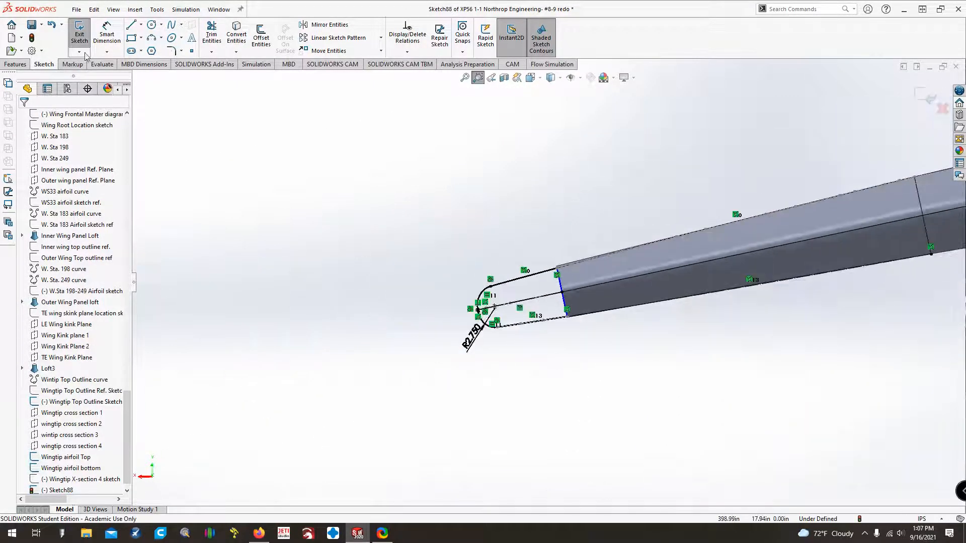
Exit the wingtip profile sketch and rename it "Wingtip X-section 3 sketch".
left_click(79, 34)
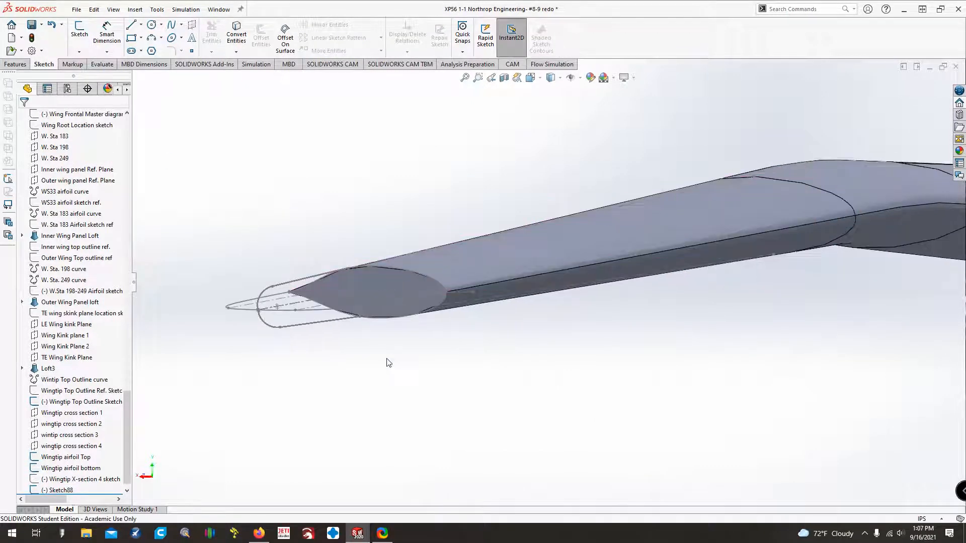
left_click(60, 490)
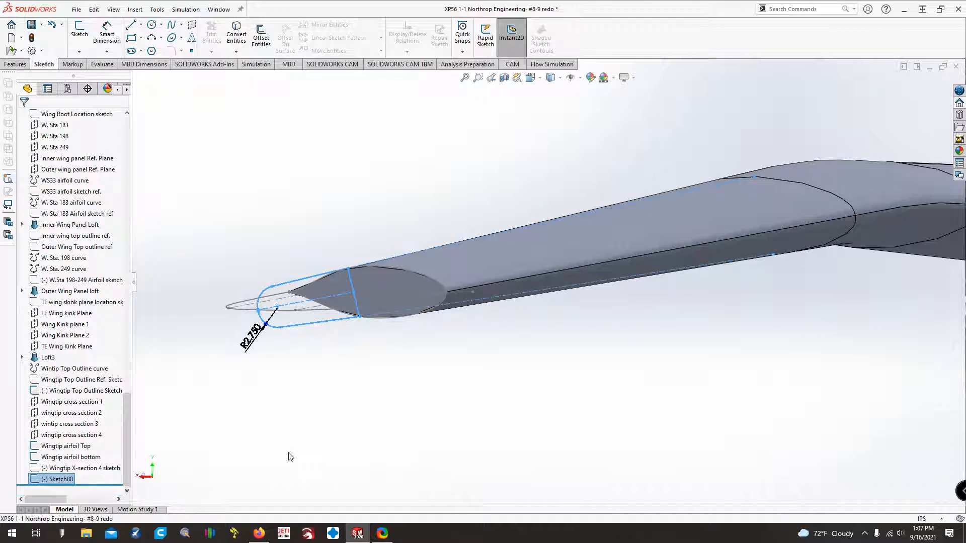
left_click(68, 478)
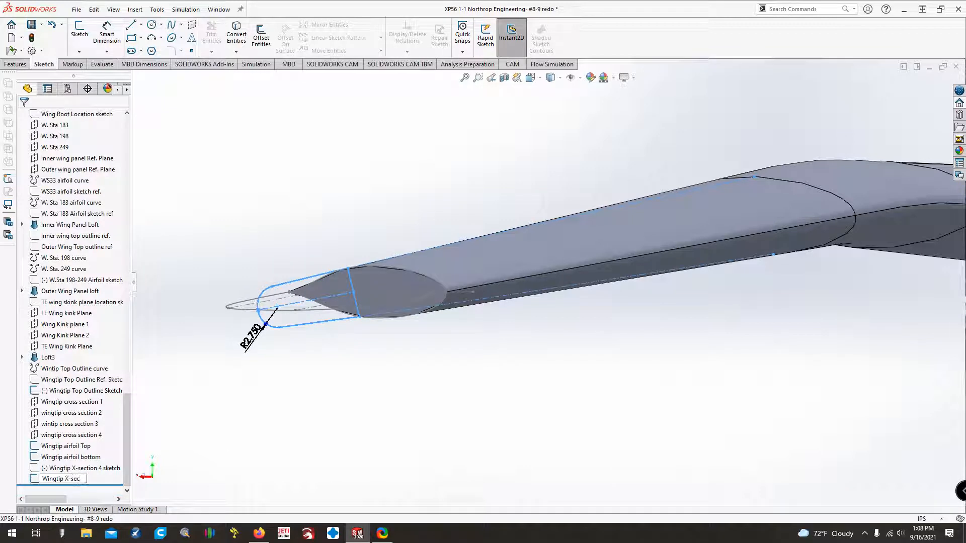
key("Return")
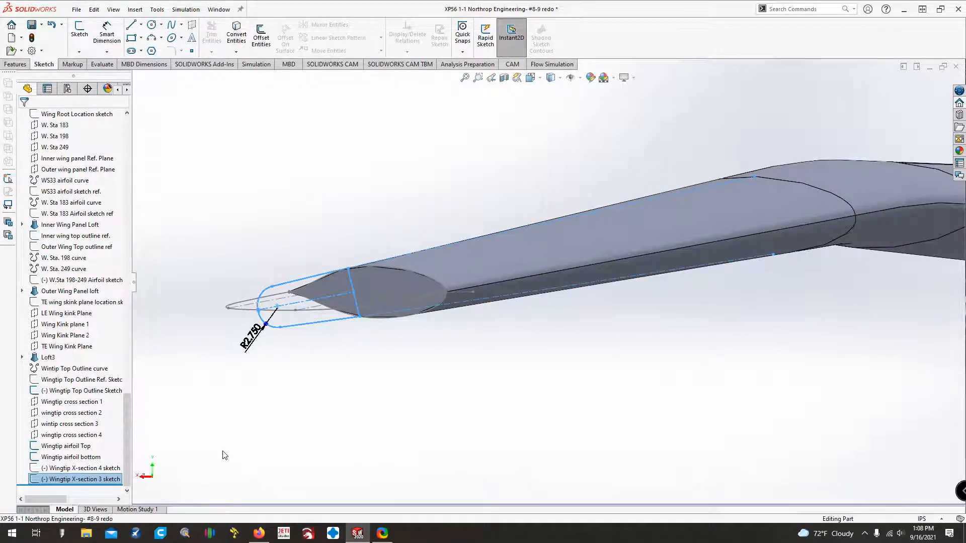
Start a sketch on the wingtip cross section 2 plane and create intersection curves with the outer wing panel's upper and lower faces.
left_click(75, 413)
left_click(79, 31)
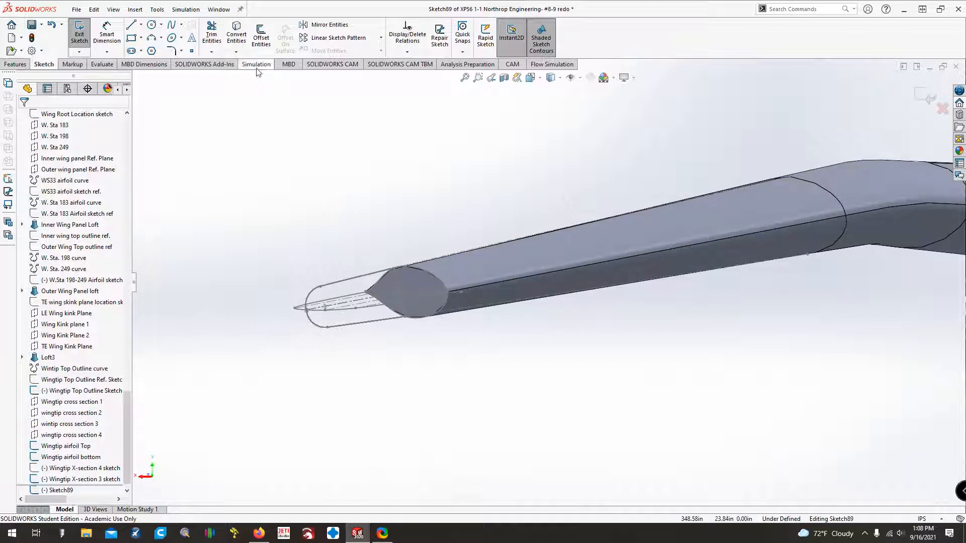
left_click(236, 52)
left_click(267, 89)
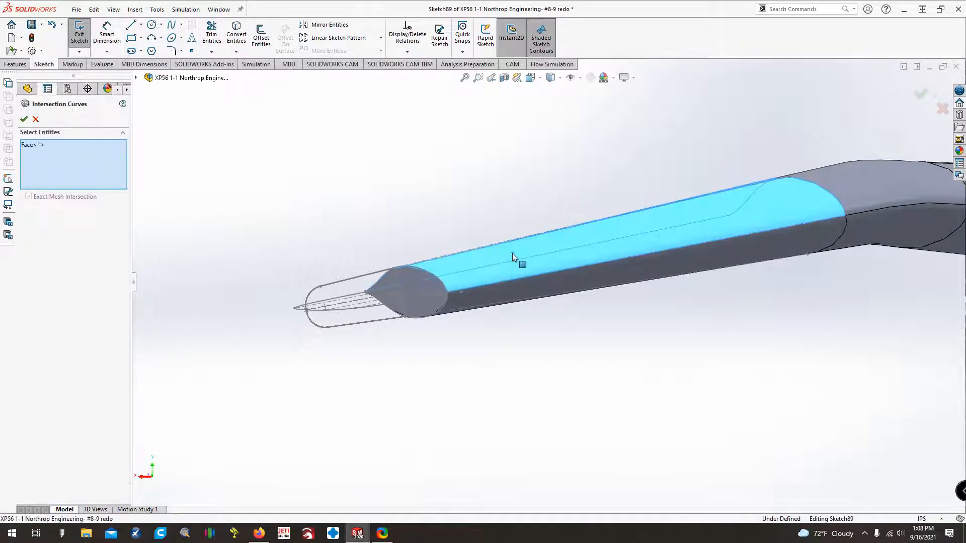
left_click(511, 254)
left_click(512, 293)
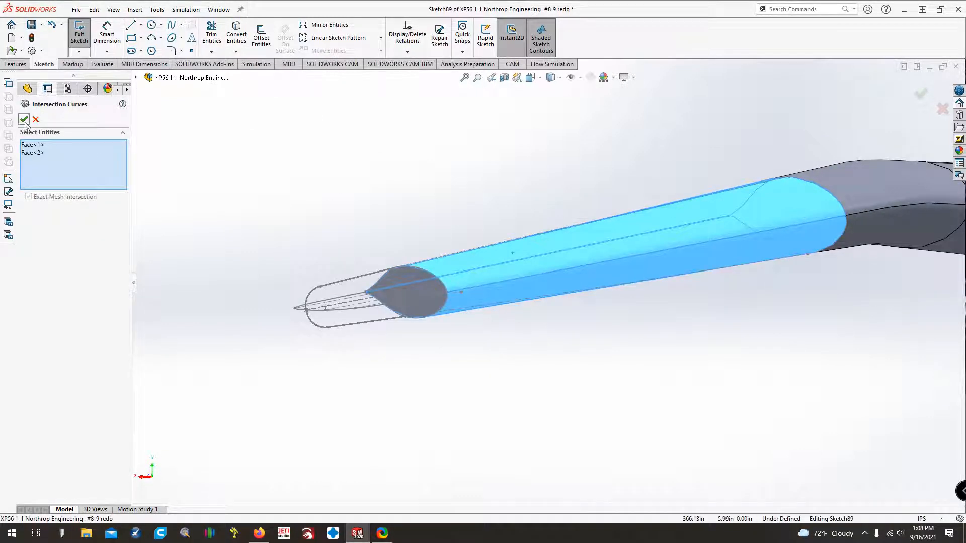
left_click(25, 119)
middle_click_drag(211, 250, 209, 246)
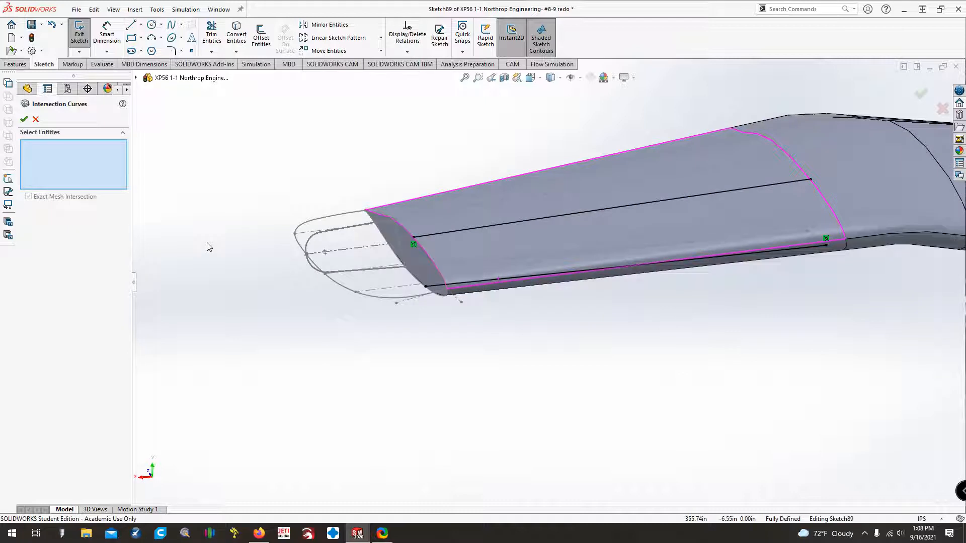
left_click(24, 119)
Extend both intersection lines outboard beyond the wingtip outline and connect their outer ends with a line.
left_click_drag(413, 237, 277, 258)
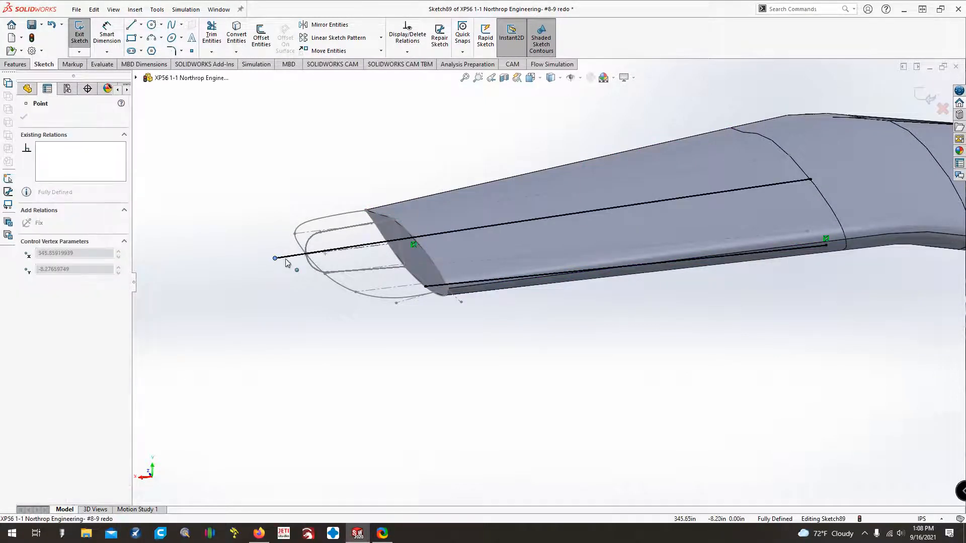
left_click_drag(426, 286, 282, 300)
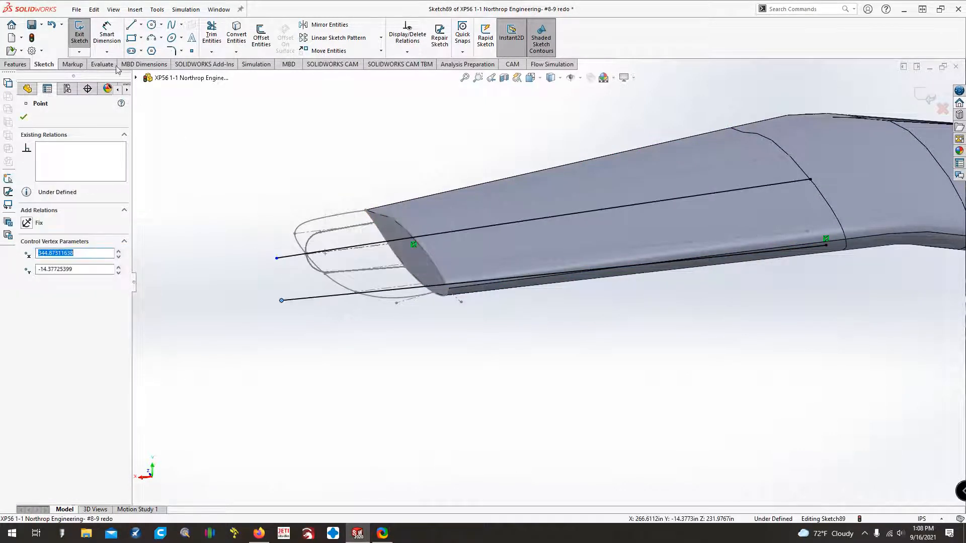
left_click(131, 24)
left_click(276, 259)
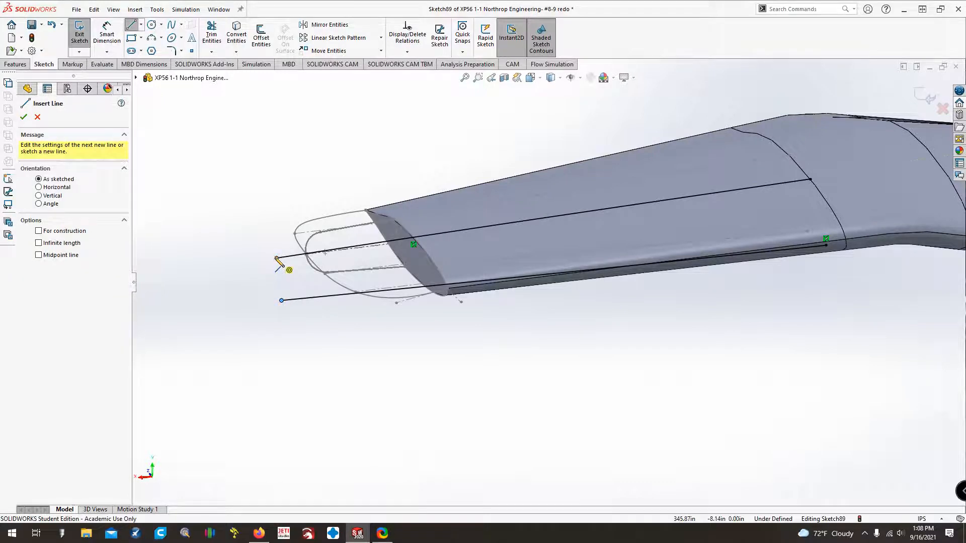
left_click(282, 300)
key("Escape")
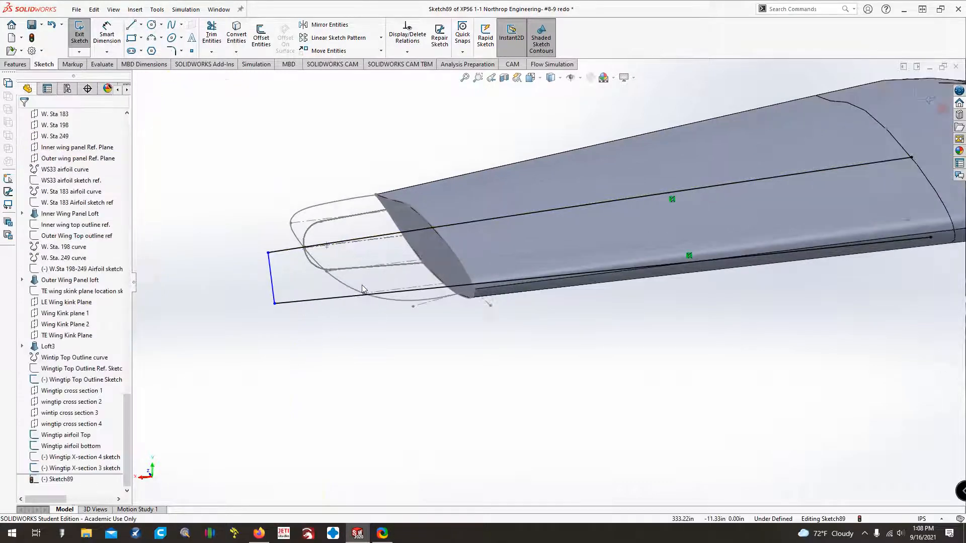
Convert the Wingtip Top Outline construction line lying between the two intersection lines into the current sketch.
middle_click_drag(369, 297, 379, 233)
left_click(380, 230)
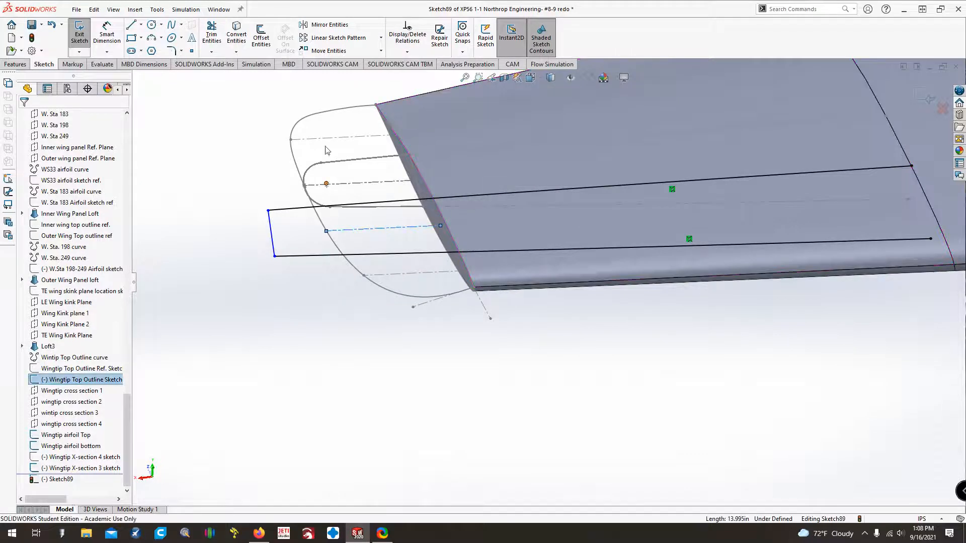
left_click(236, 35)
Place a point on the outer connecting line and make it coincident with the outboard end of the converted line.
left_click(192, 51)
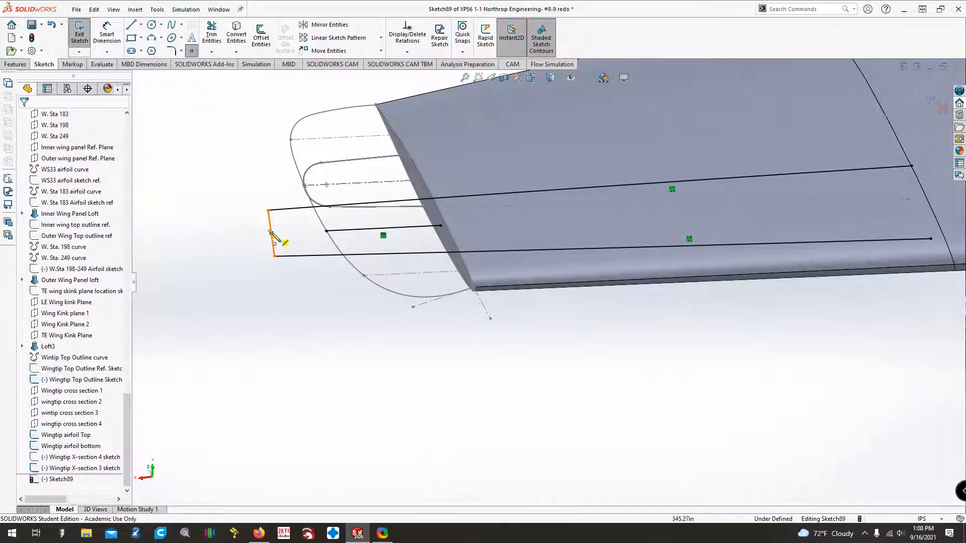
left_click(272, 241)
key("Escape")
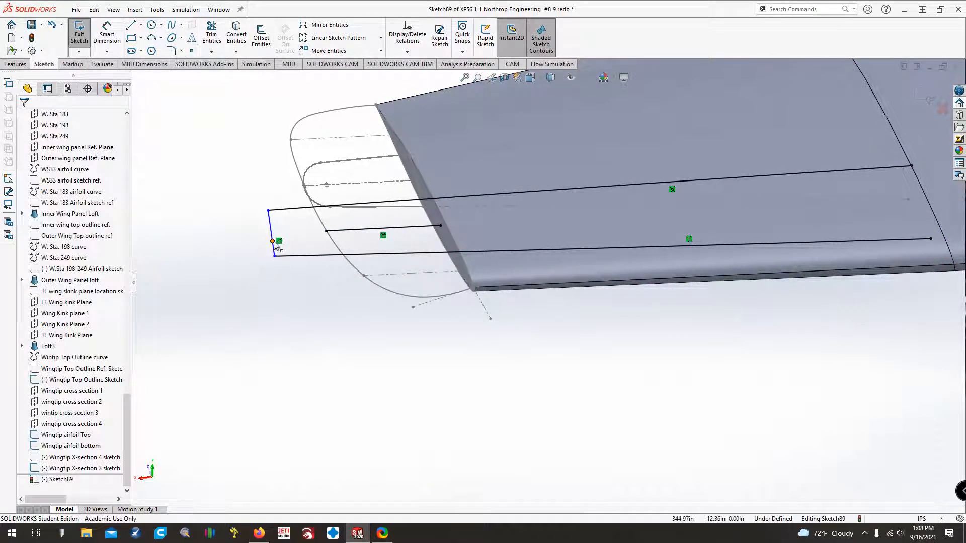
left_click(272, 241)
left_click(326, 231, "ctrl")
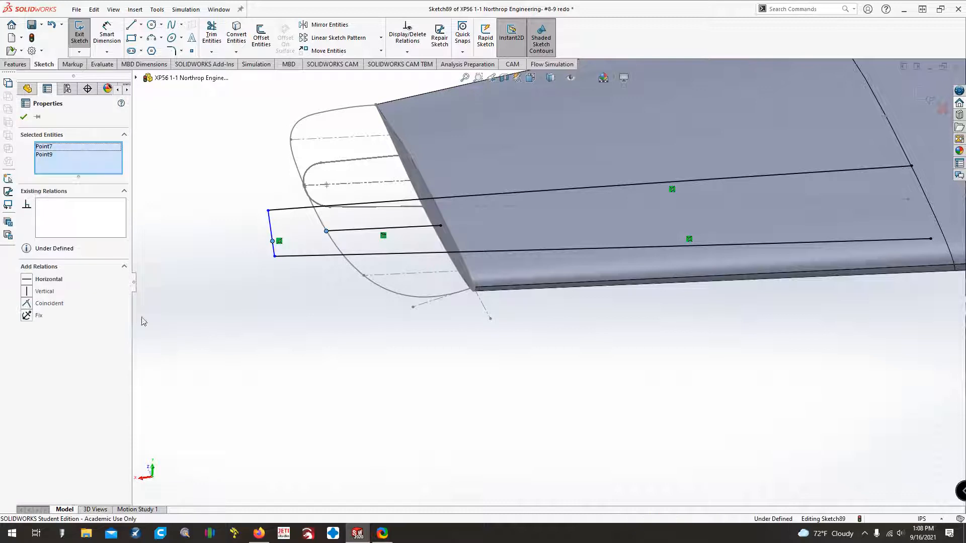
left_click(28, 303)
left_click(257, 305)
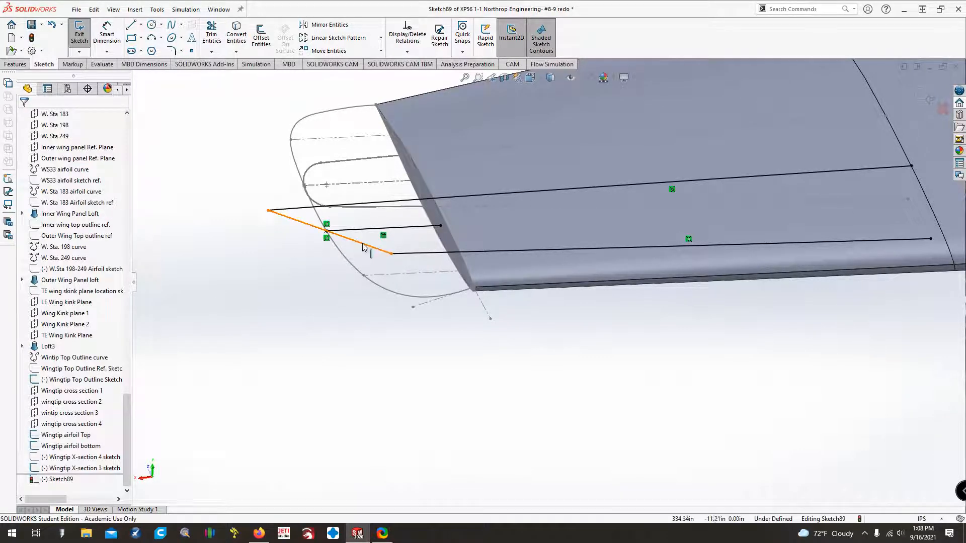
Make the outer connecting line perpendicular to the converted centerline.
left_click(363, 244)
left_click(362, 229, "ctrl")
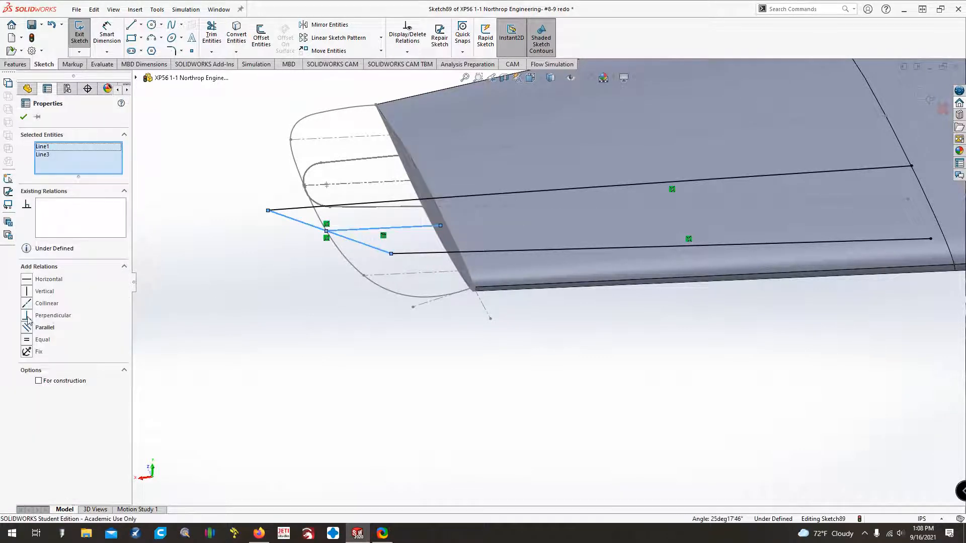
left_click(27, 291)
left_click(216, 282)
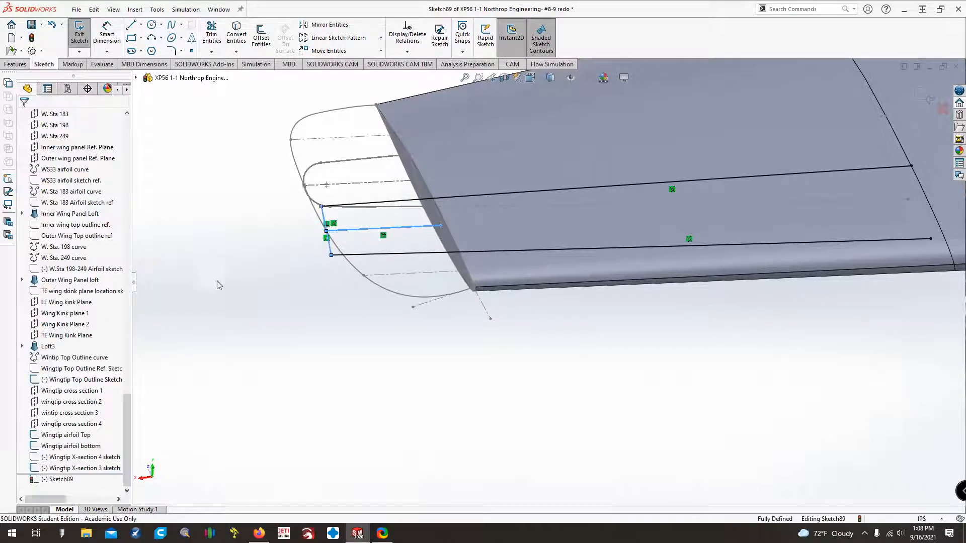
Change the converted centerline to construction geometry.
left_click(346, 230)
right_click(346, 232)
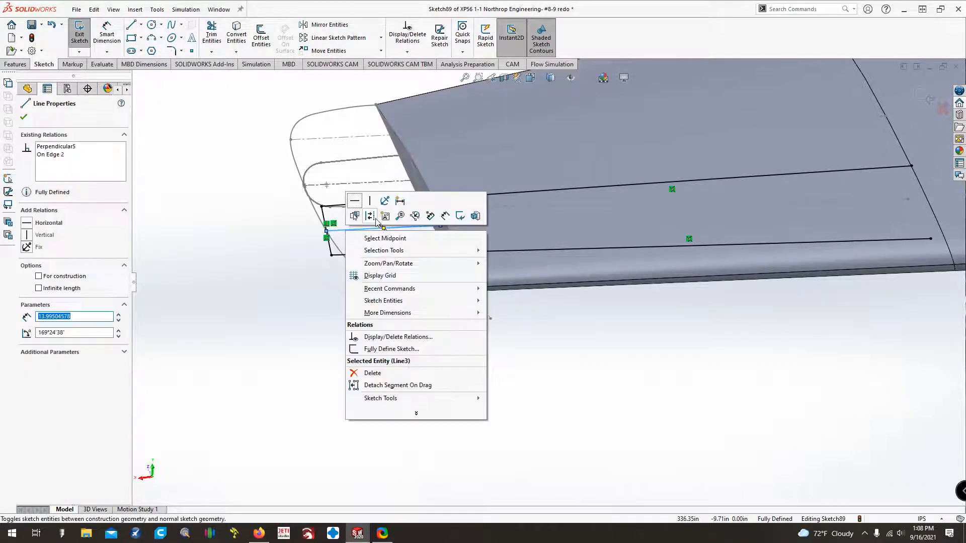
left_click(375, 219)
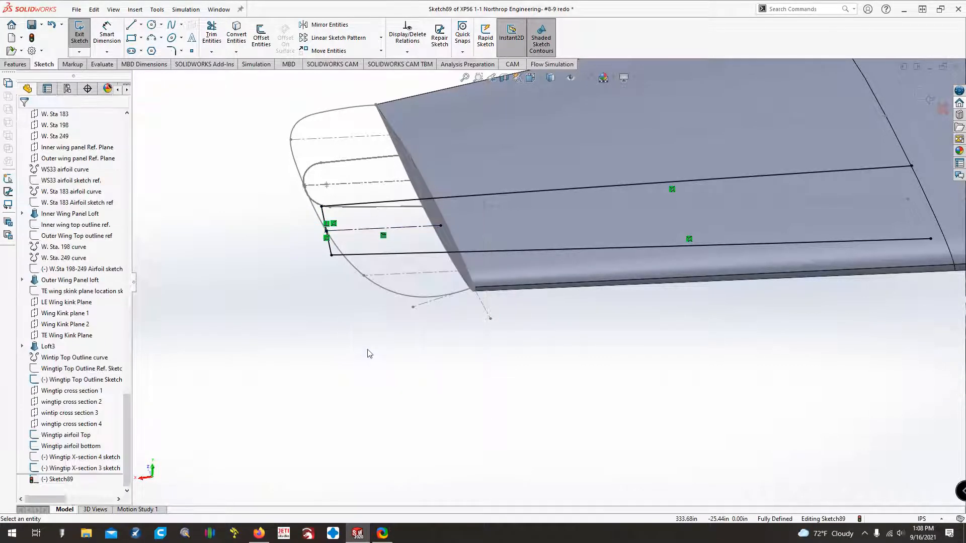
Split the upper and lower intersection lines near the end face of the outer wing panel, accepting deletion of their constraints.
left_click(157, 15)
mouse_move(202, 325)
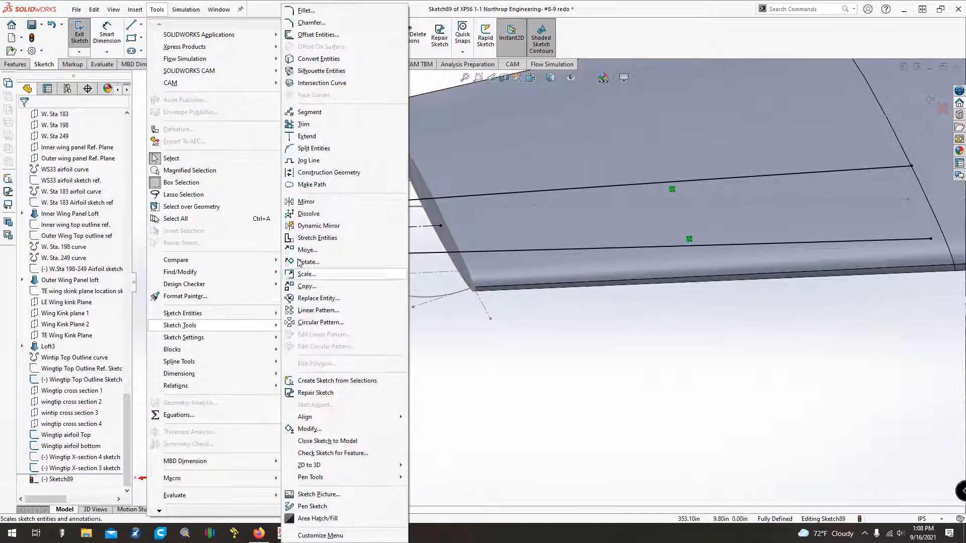
left_click(313, 148)
left_click(419, 204)
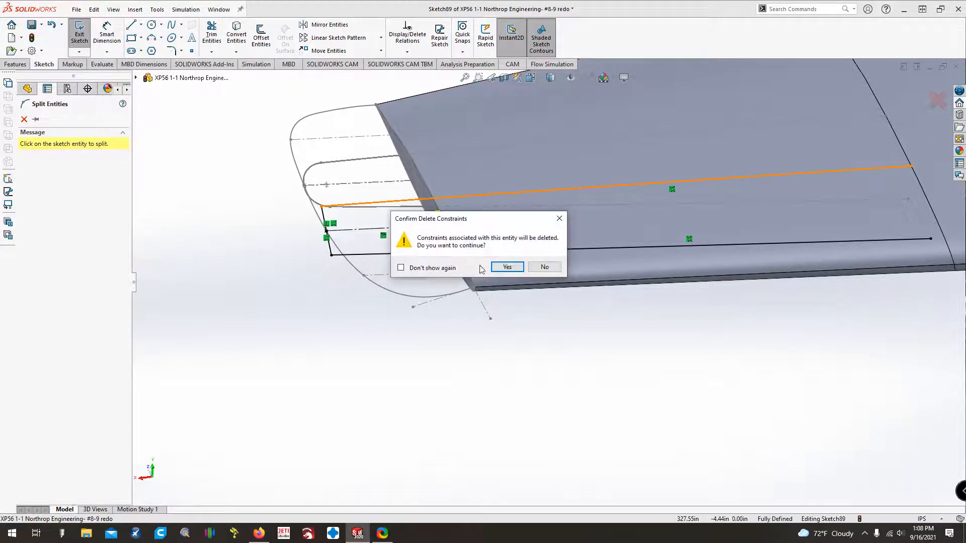
left_click(505, 265)
left_click(436, 254)
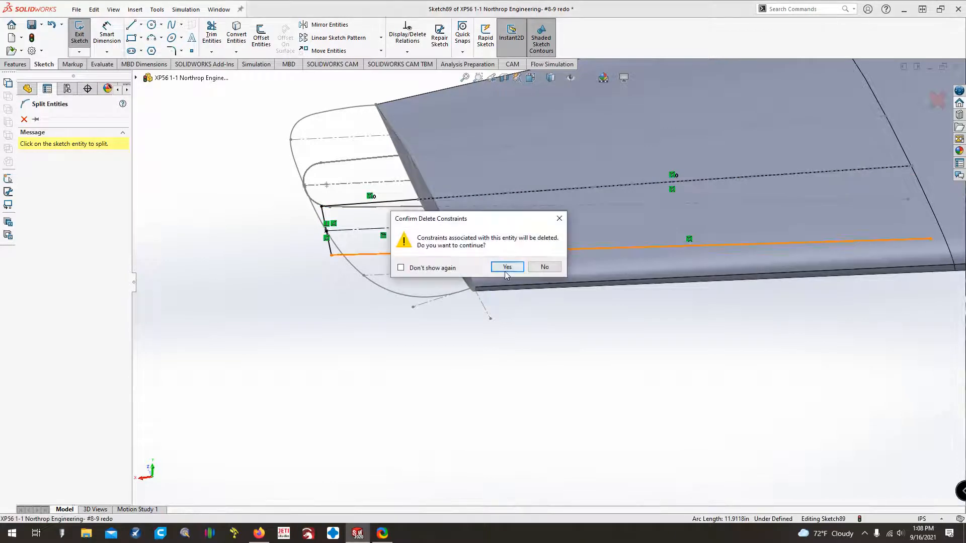
left_click(503, 265)
Make the lower line's split point coincident with the Wingtip airfoil bottom spline, removing the conflicting pierce relation.
middle_click_drag(418, 286, 403, 281)
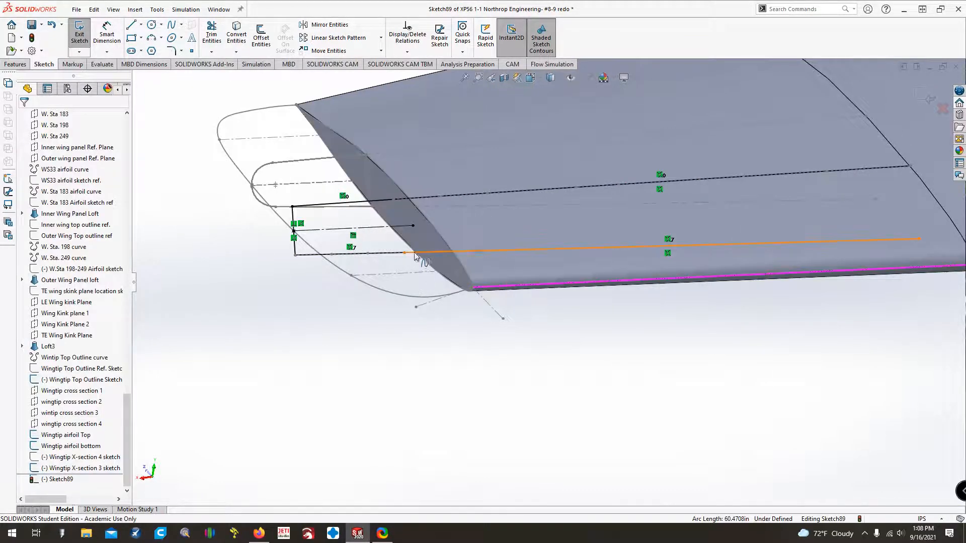
left_click(404, 253)
left_click(426, 266, "ctrl")
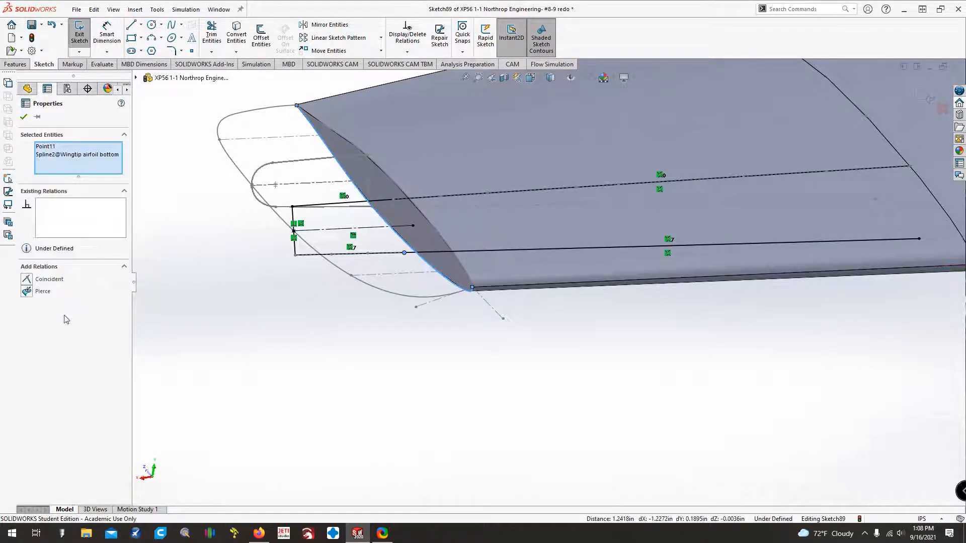
left_click(26, 292)
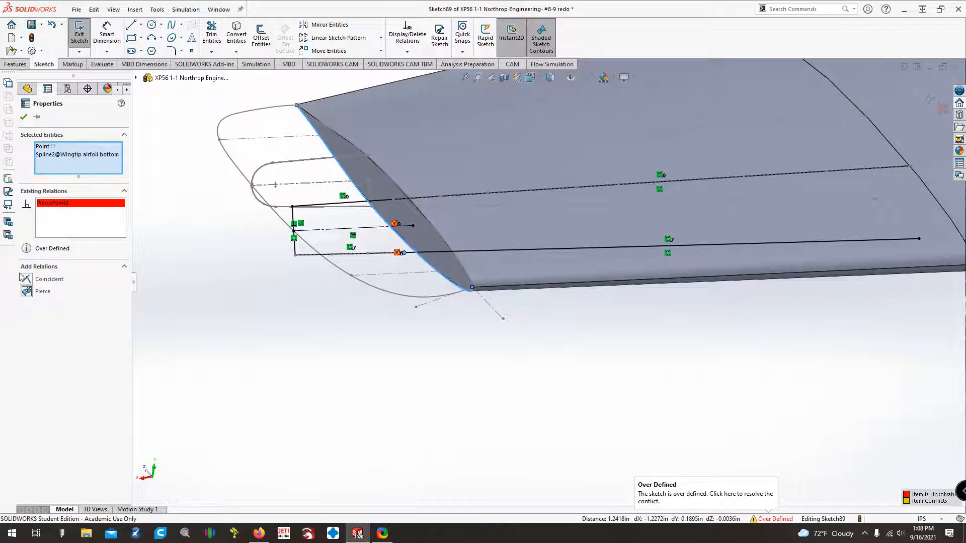
left_click(24, 279)
left_click(55, 211)
key("Delete")
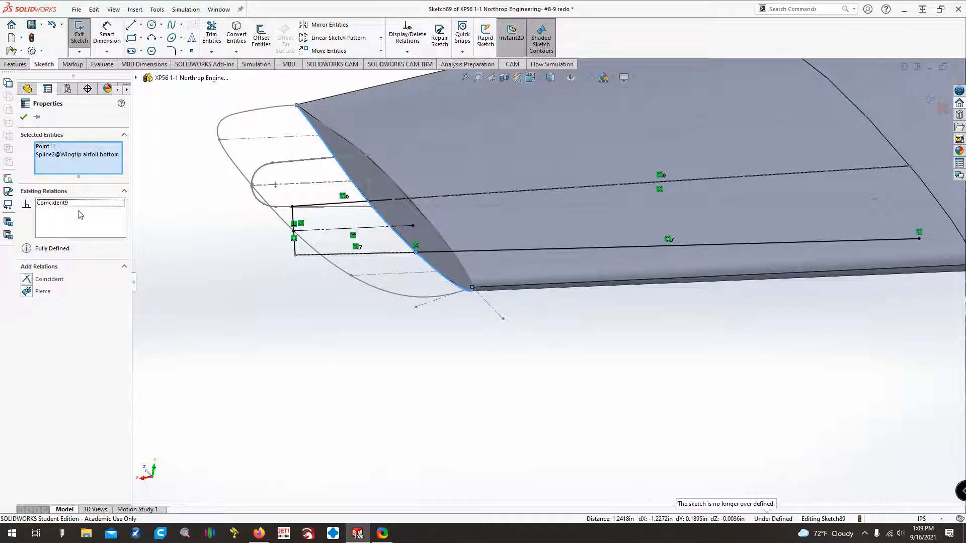
Make the upper line's split point coincident with the upper edge of the wing panel's end face.
left_click(392, 199)
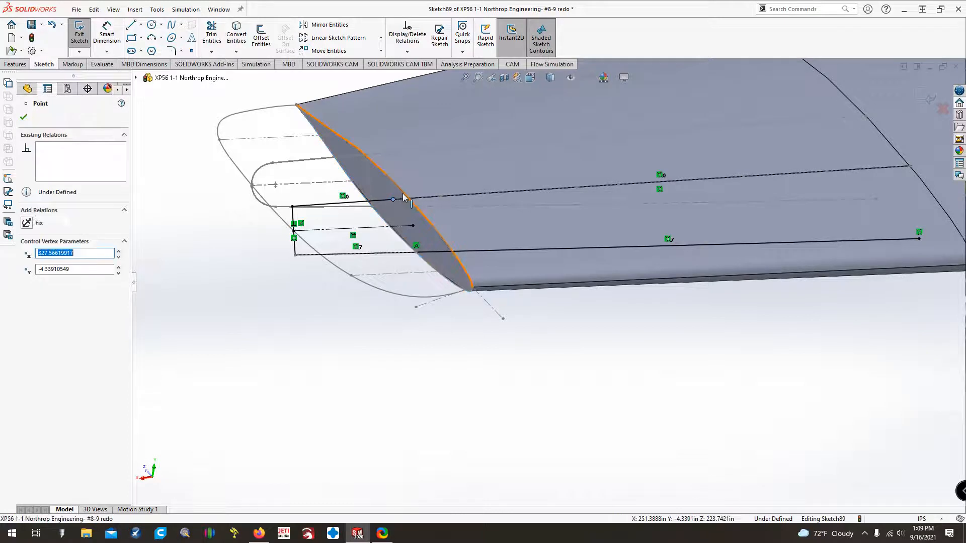
left_click(402, 194, "ctrl")
left_click(27, 279)
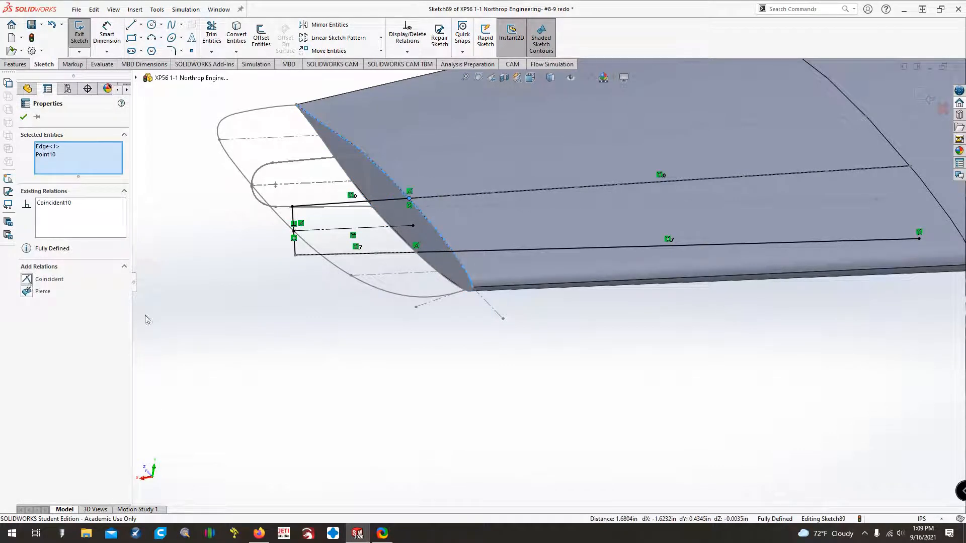
left_click(295, 348)
Change the inboard segments of both split intersection lines to construction geometry.
right_click(466, 194)
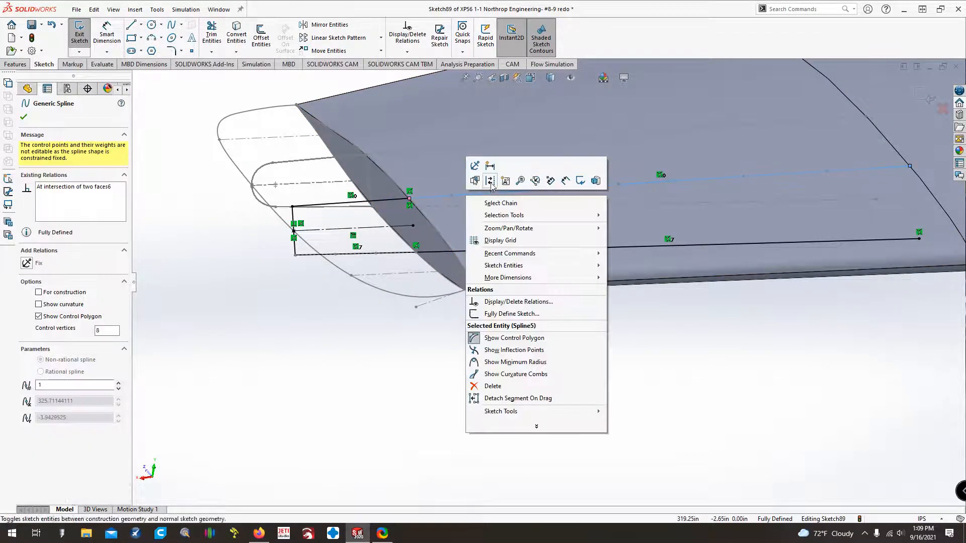
left_click(490, 182)
right_click(472, 252)
left_click(494, 234)
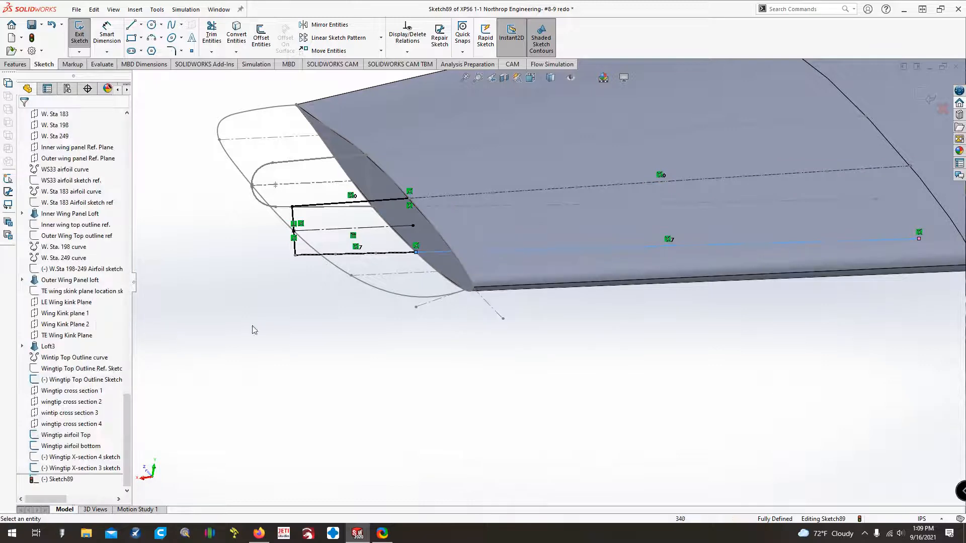
Draw a line between the upper and lower split points to close the cross-section profile.
left_click(131, 24)
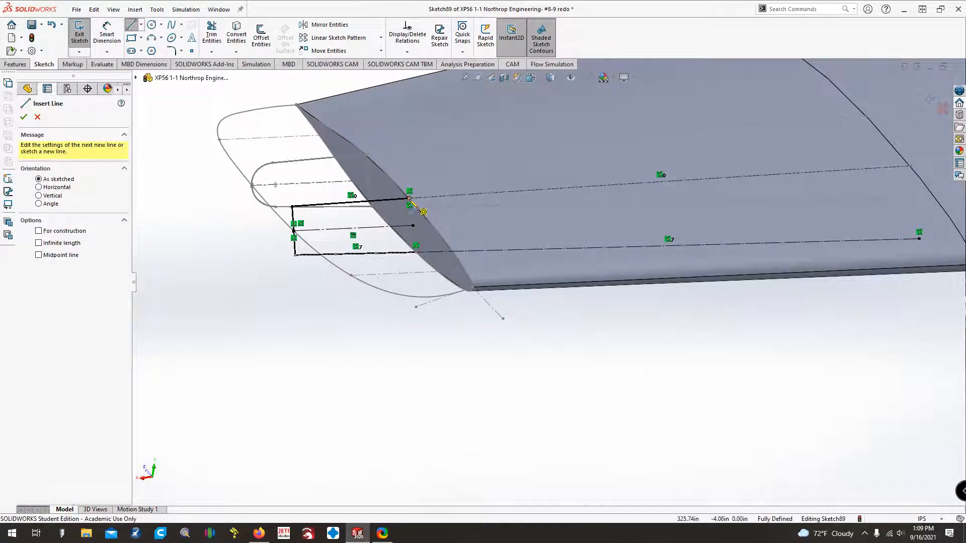
key("Escape")
left_click(363, 248)
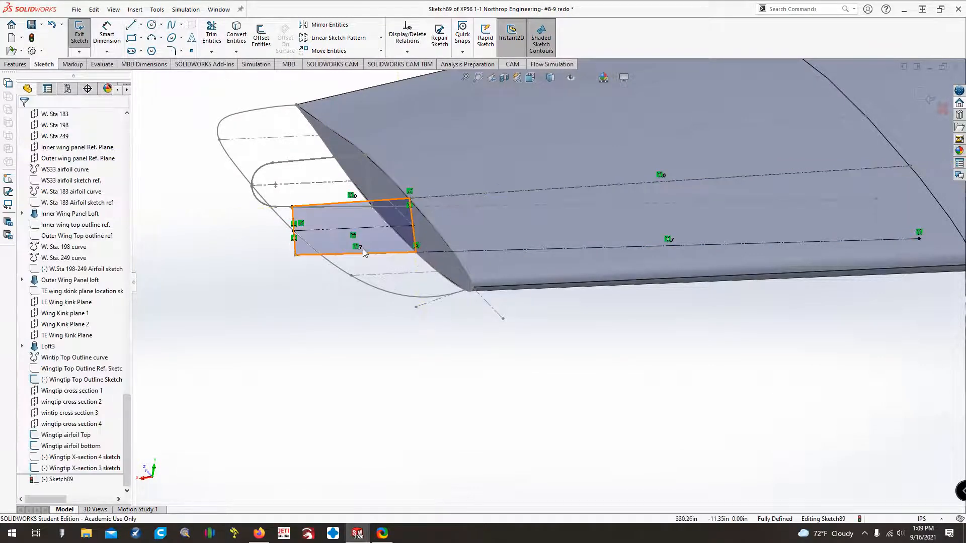
Fillet the two outboard corners of the closed profile with a 3.25 in radius.
scroll(363, 248, "down", 3)
key("ctrl+Down")
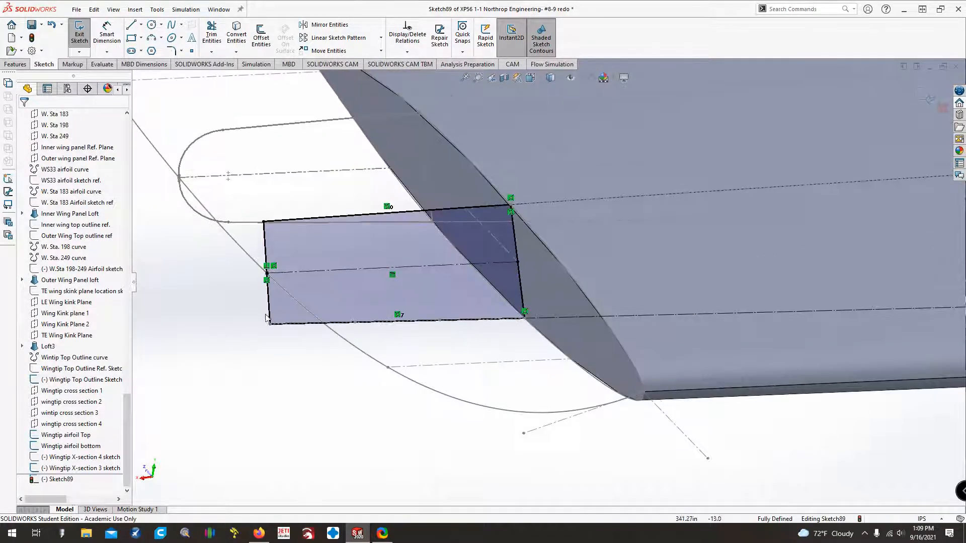
key("ctrl+Right")
left_click(172, 51)
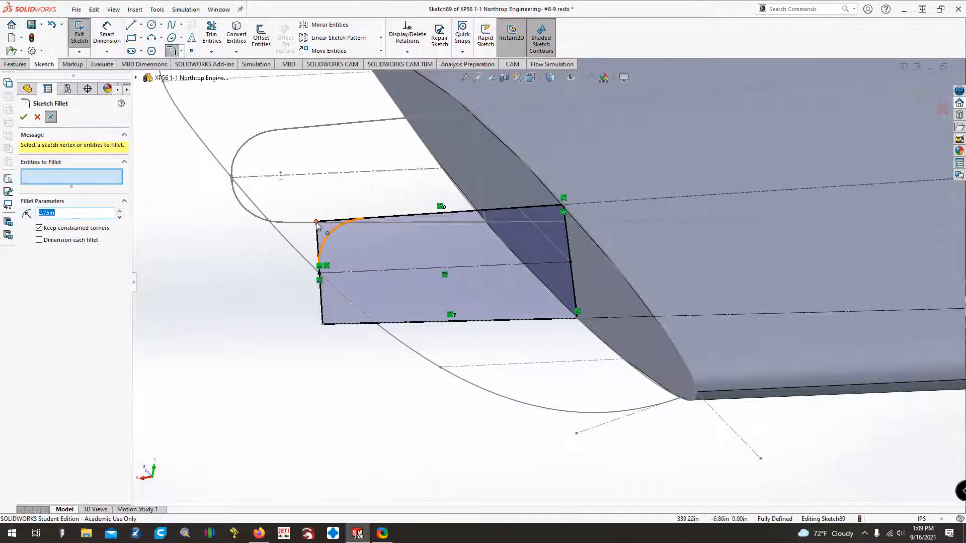
left_click(317, 227)
left_click(322, 326)
scroll(393, 294, "down", 5)
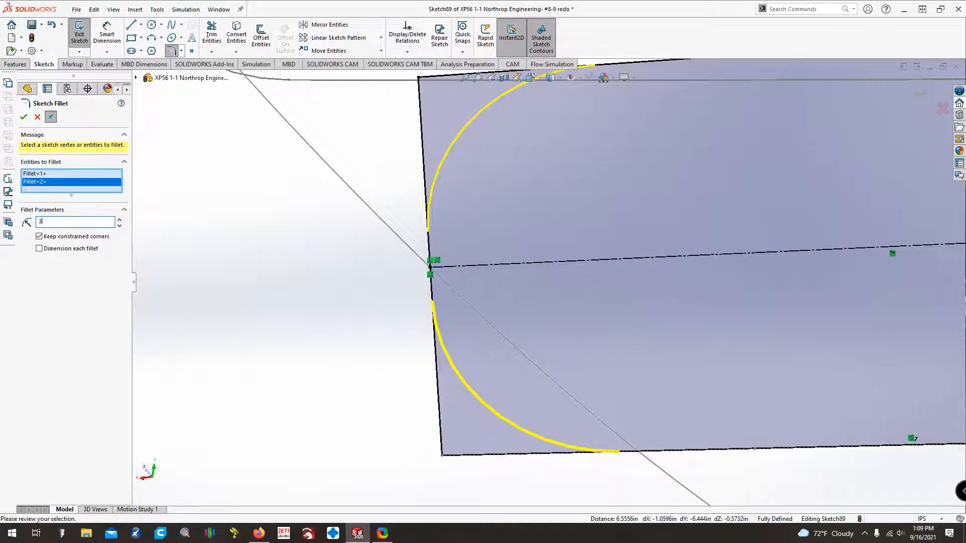
type("3")
key("Return")
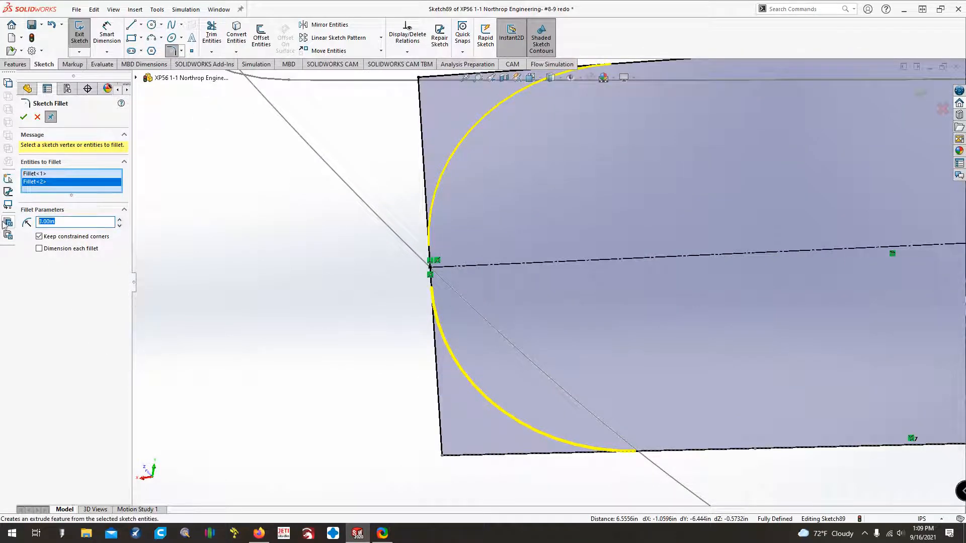
type("3.25")
key("Return")
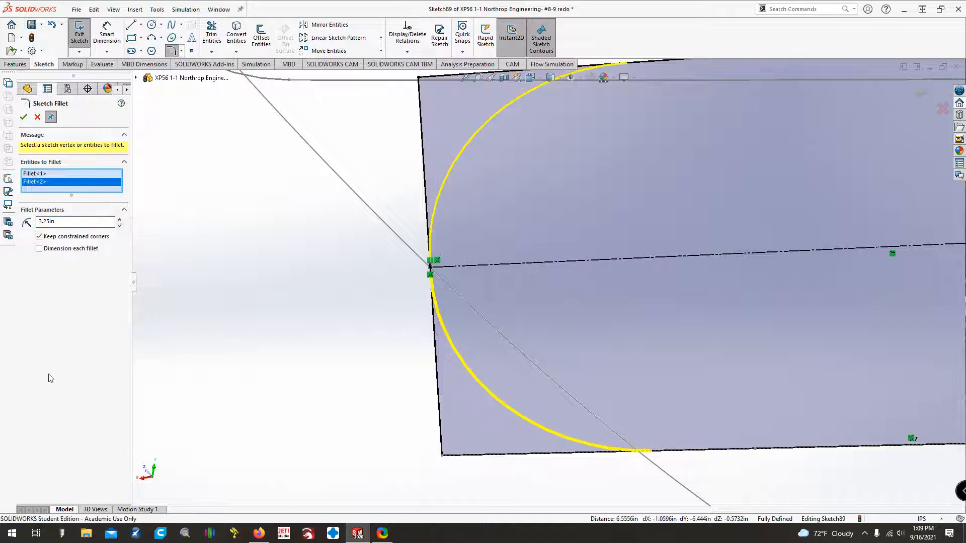
left_click(24, 118)
scroll(292, 281, "up", 5)
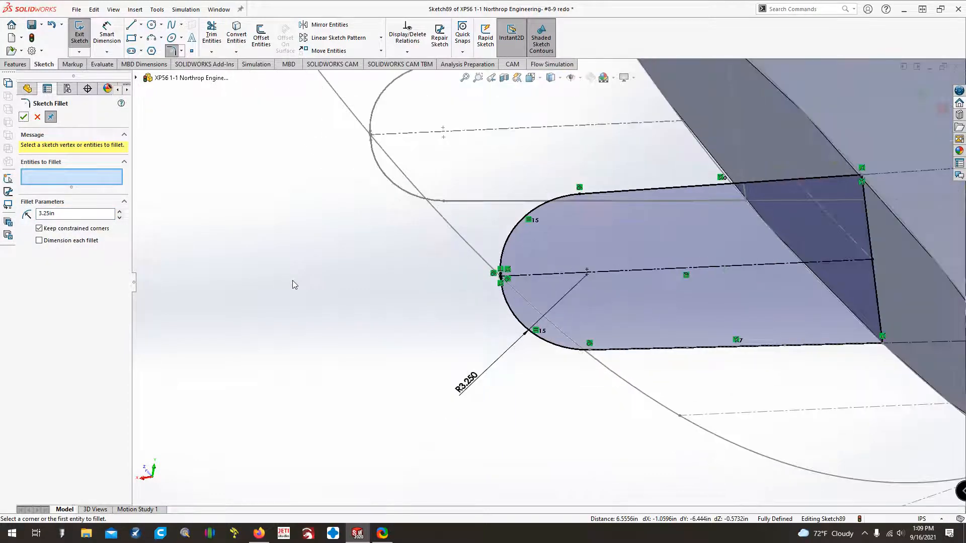
scroll(294, 285, "up", 2)
left_click(24, 118)
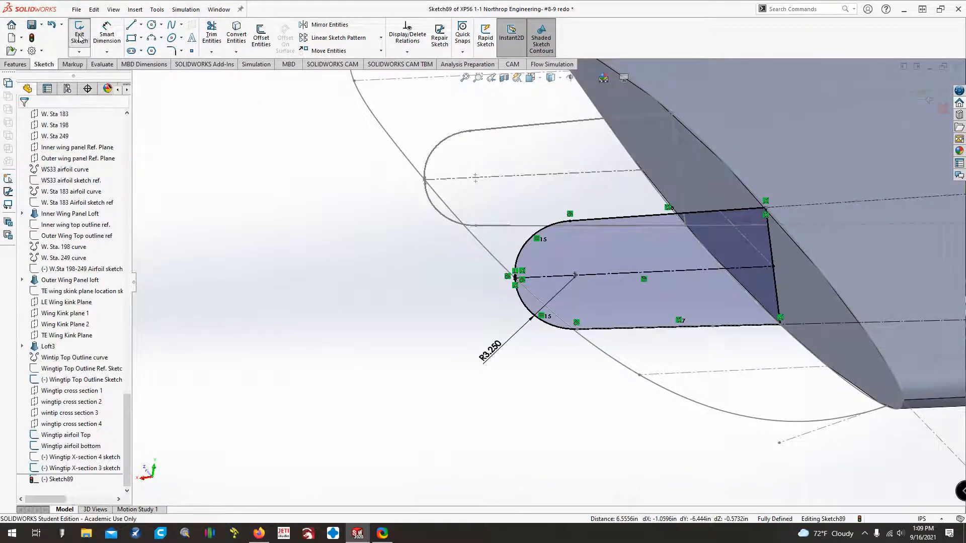
Finish the sketch, rename it "Wingtip X-section 2 sketch" and save the part.
left_click(79, 35)
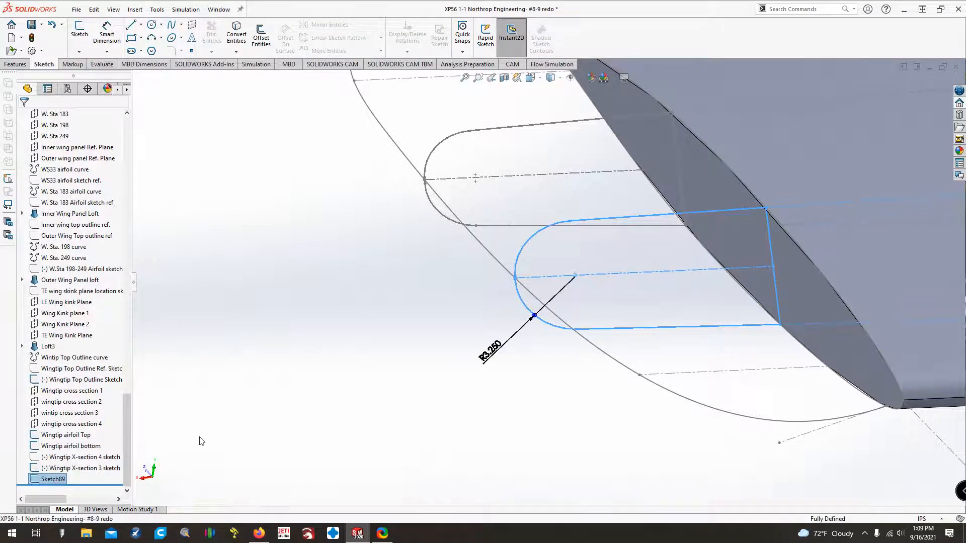
left_click(51, 481)
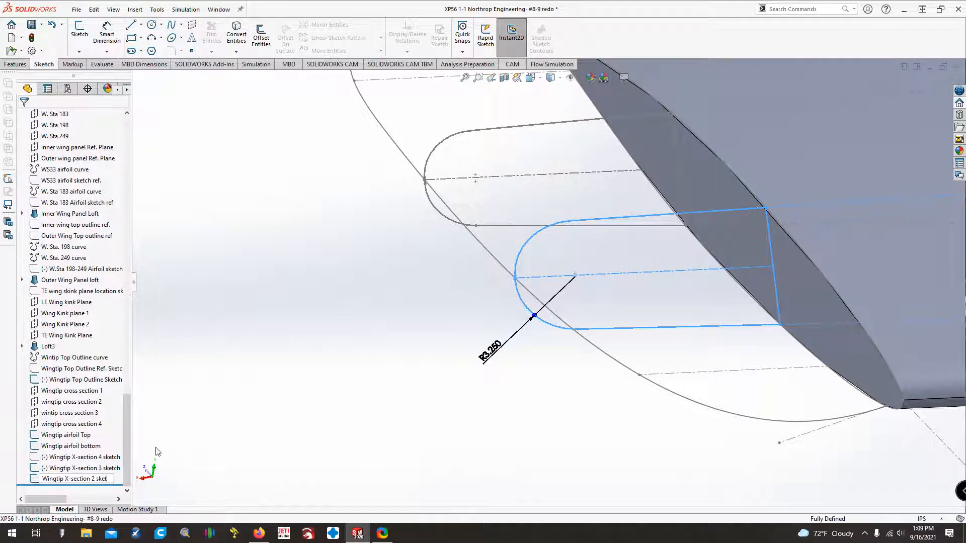
key("Return")
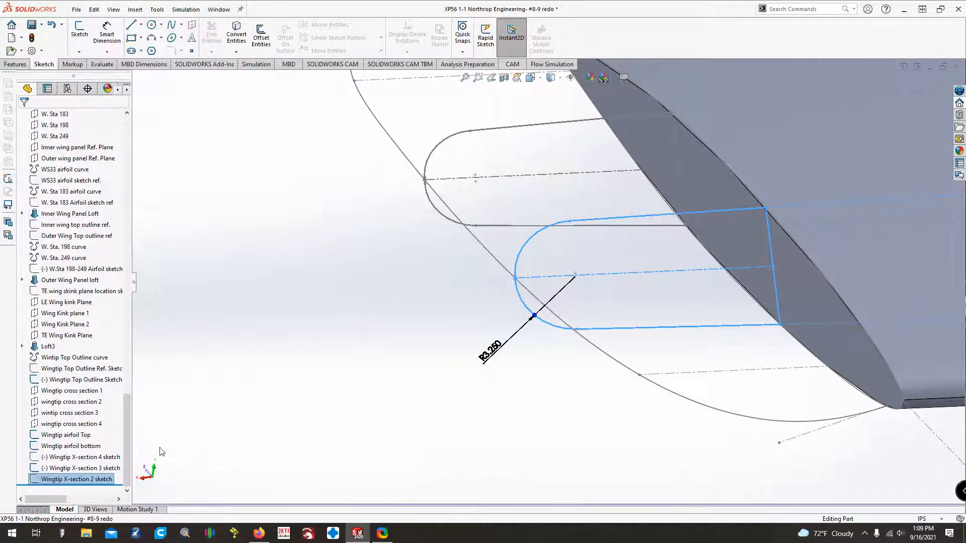
left_click(28, 28)
Start a new sketch on the Wingtip cross section 1 plane.
key("ctrl+Left")
key("ctrl+Left")
key("ctrl+Left")
key("ctrl+Left")
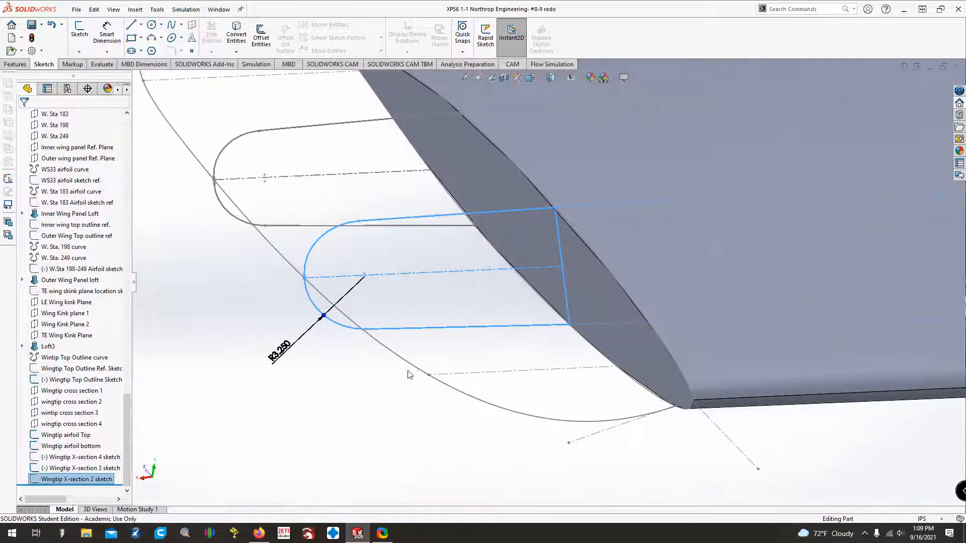
left_click(72, 391)
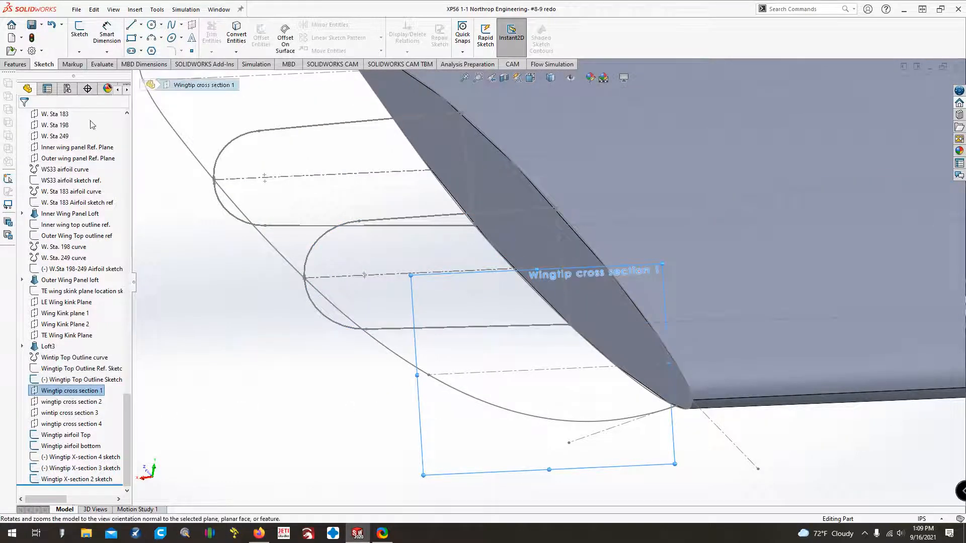
left_click(79, 34)
Create intersection curves where the sketch plane crosses the upper and lower faces of the outer wing panel.
left_click(236, 52)
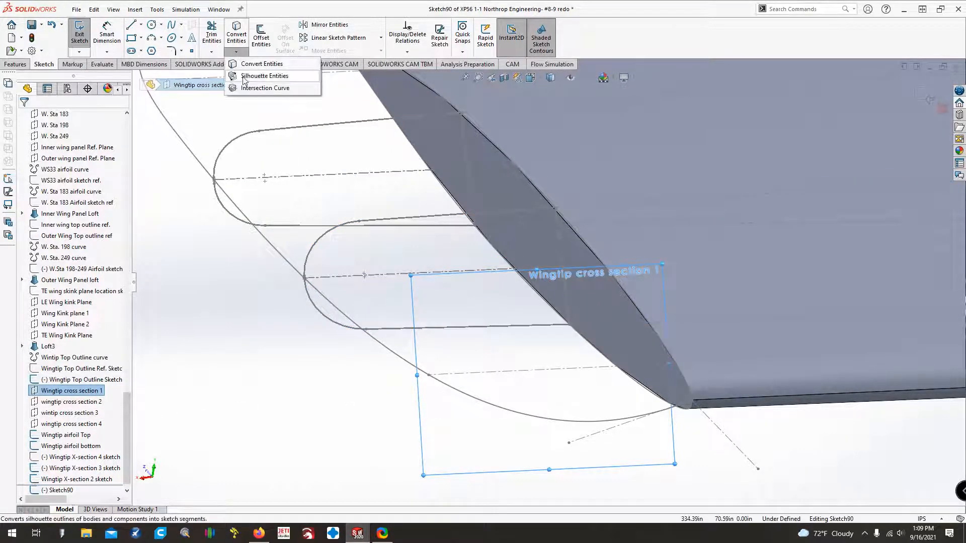
left_click(244, 88)
left_click(731, 289)
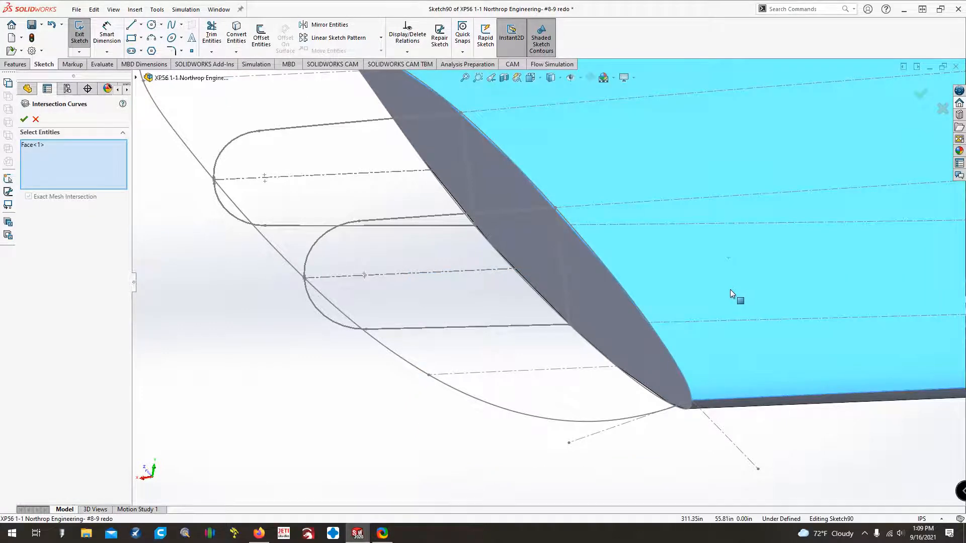
key("ctrl+8")
left_click(726, 253)
middle_click_drag(725, 253, 323, 265)
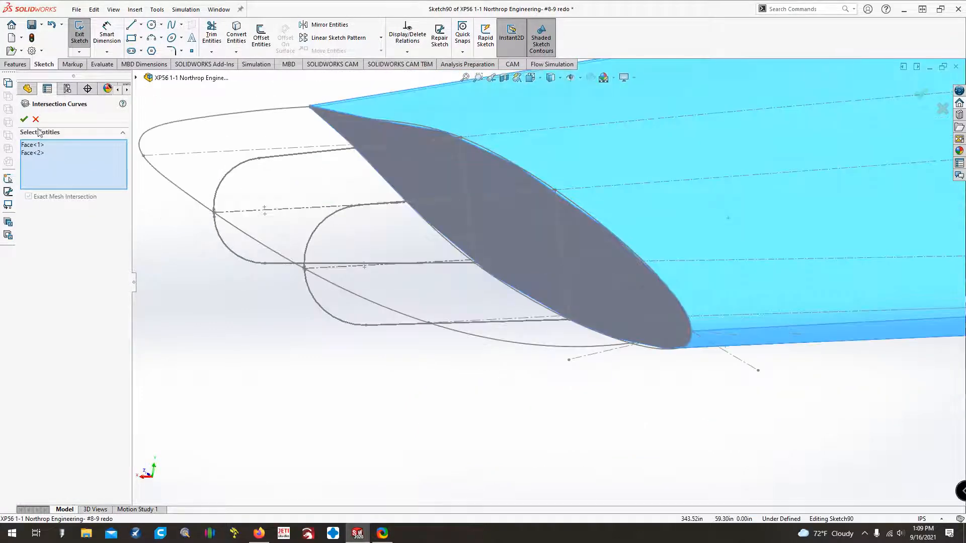
left_click(24, 119)
scroll(289, 318, "down", 2)
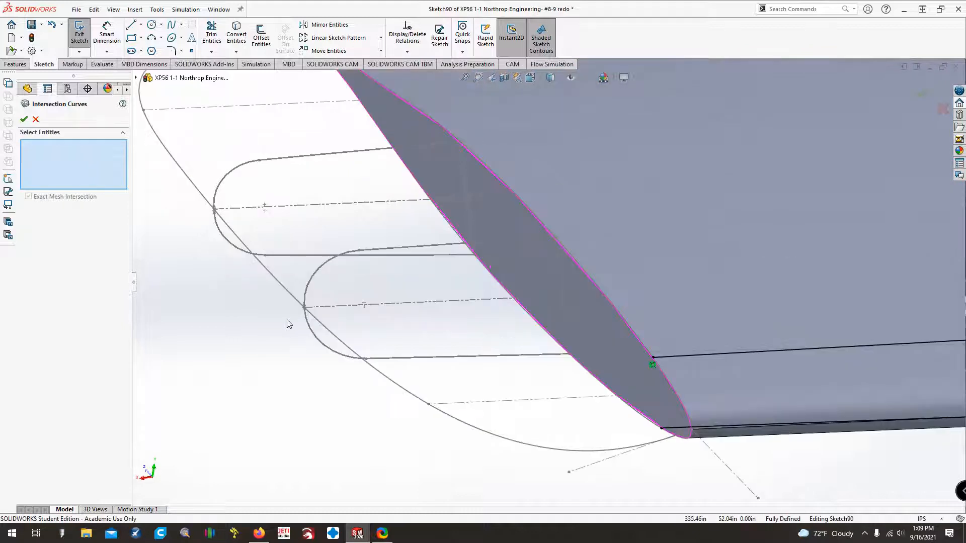
left_click(25, 119)
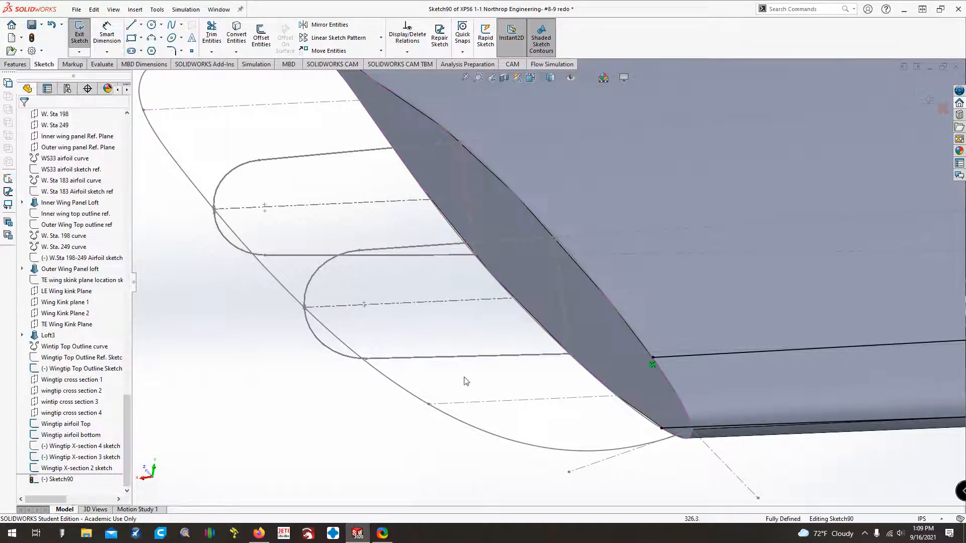
Convert the Wingtip Top Outline construction line nearest the leading edge into the sketch and make it construction geometry.
left_click(487, 404)
left_click(237, 35)
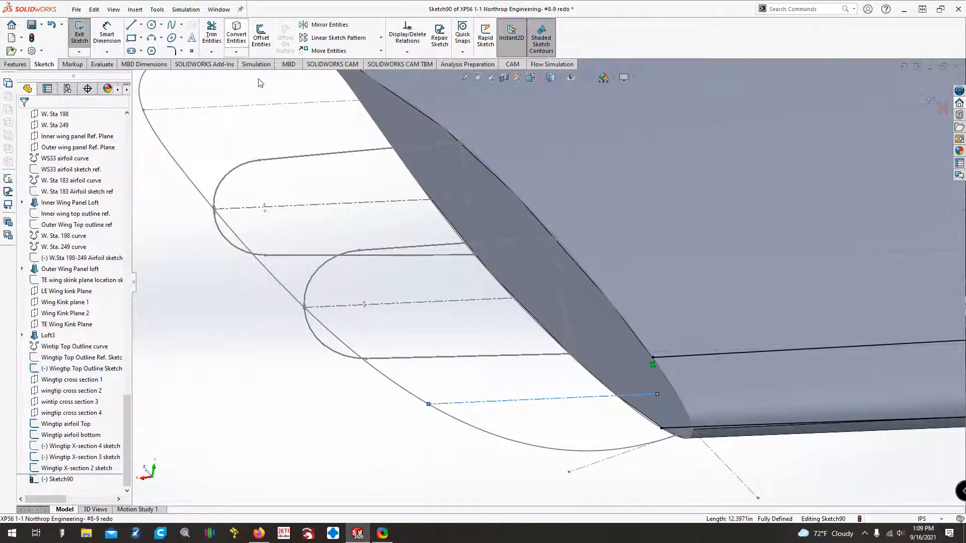
right_click(531, 400)
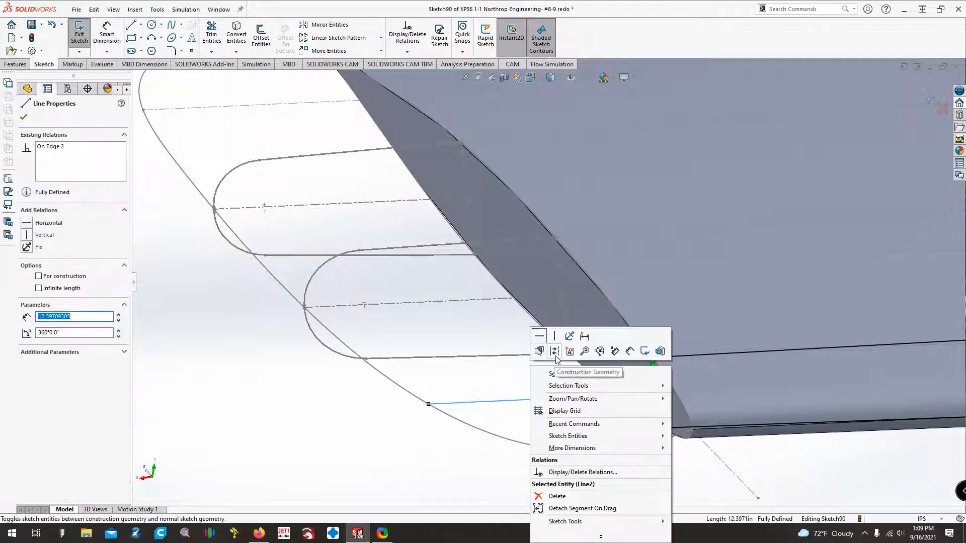
left_click(555, 354)
left_click(548, 384)
Stretch both intersection lines outboard beyond the converted centerline and join their outer ends with a line about 4.25 in long.
left_click_drag(652, 357, 406, 372)
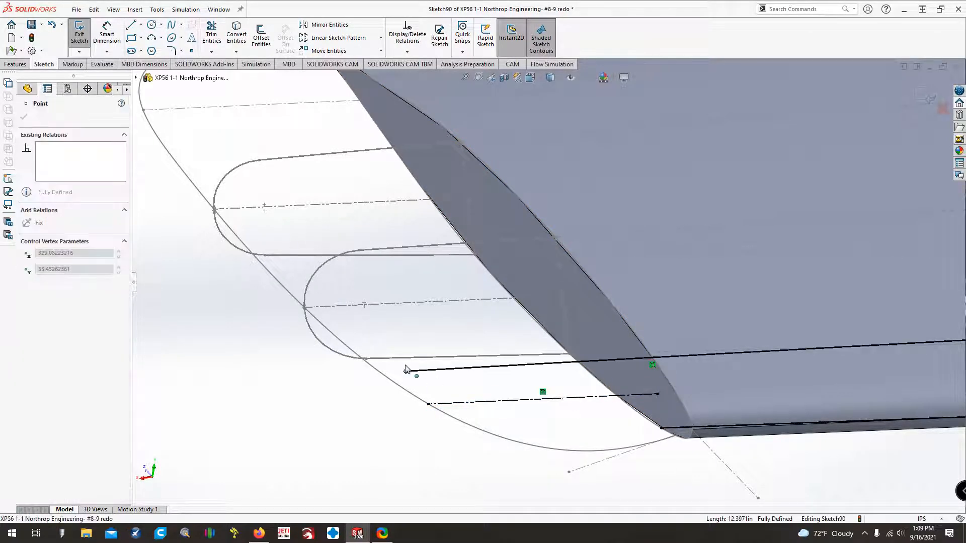
mouse_move(661, 428)
left_mouse_down()
mouse_move(545, 431)
mouse_move(410, 402)
mouse_move(386, 438)
left_mouse_up()
left_click(131, 25)
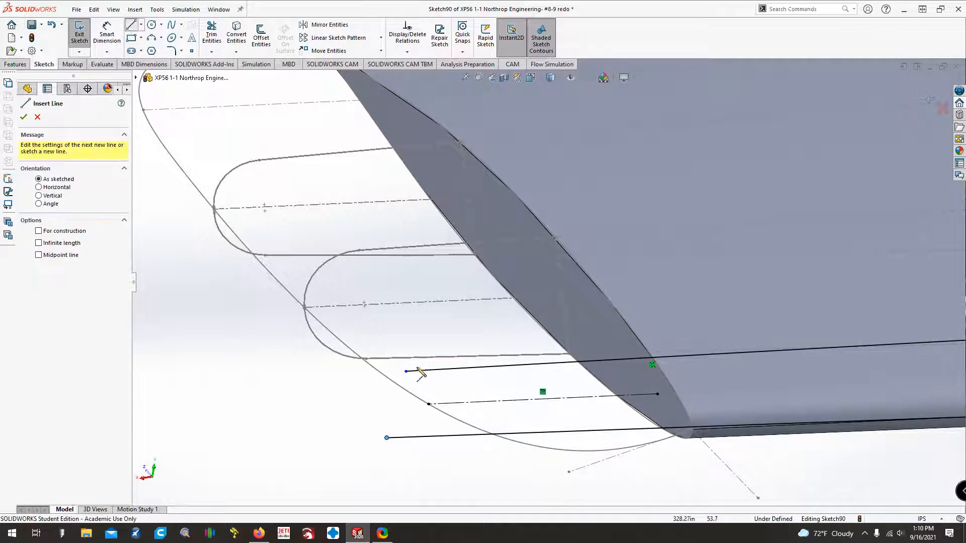
left_click(406, 371)
left_click(387, 437)
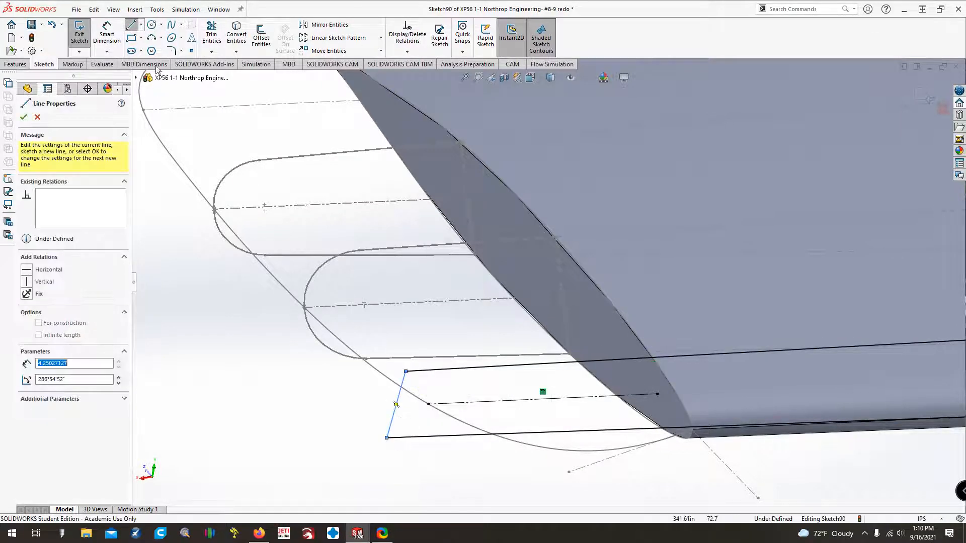
Place a point on the outer end line and make it coincident with the outer endpoint of the construction centerline.
key("Escape")
left_click(394, 413)
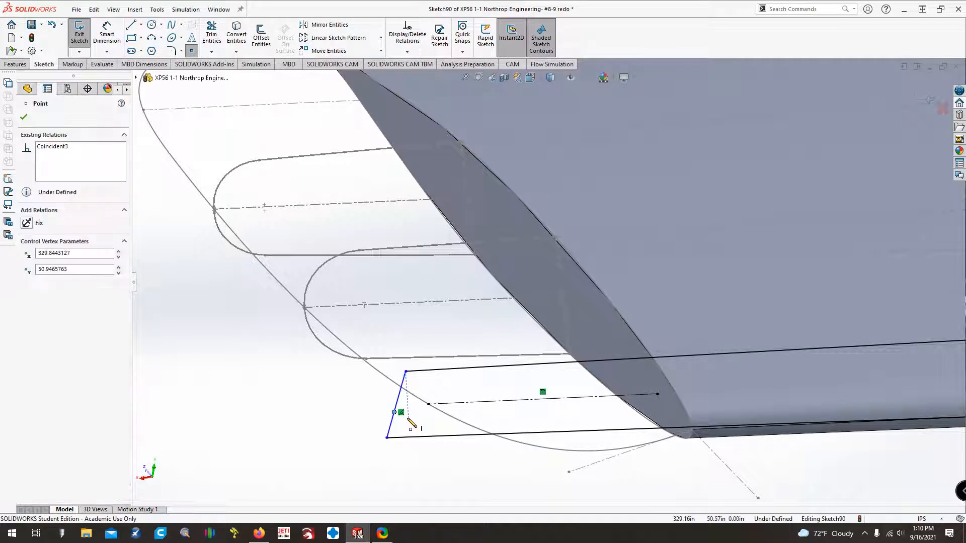
key("Escape")
left_click_drag(394, 413, 428, 404)
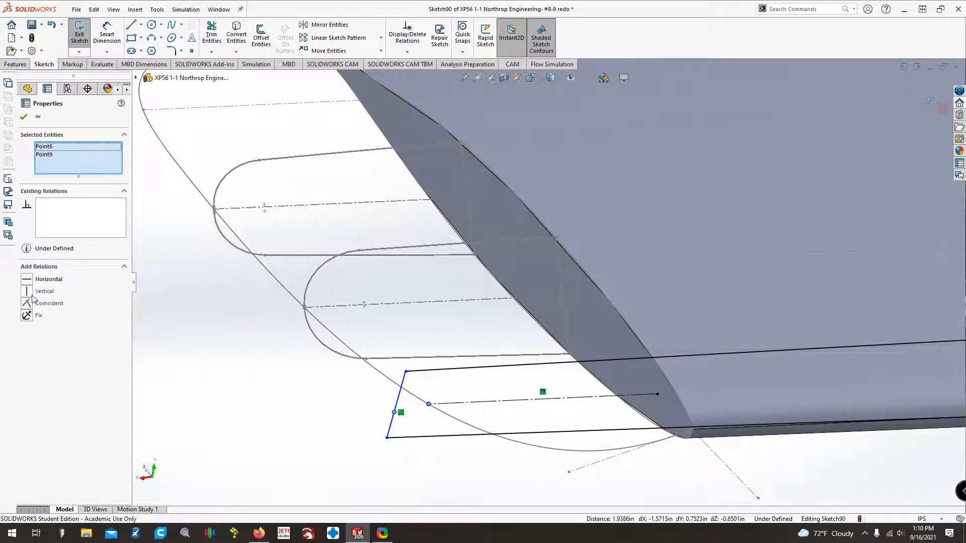
left_click(29, 302)
left_click(276, 427)
Make the outer end line perpendicular to the construction centerline.
left_click(442, 424)
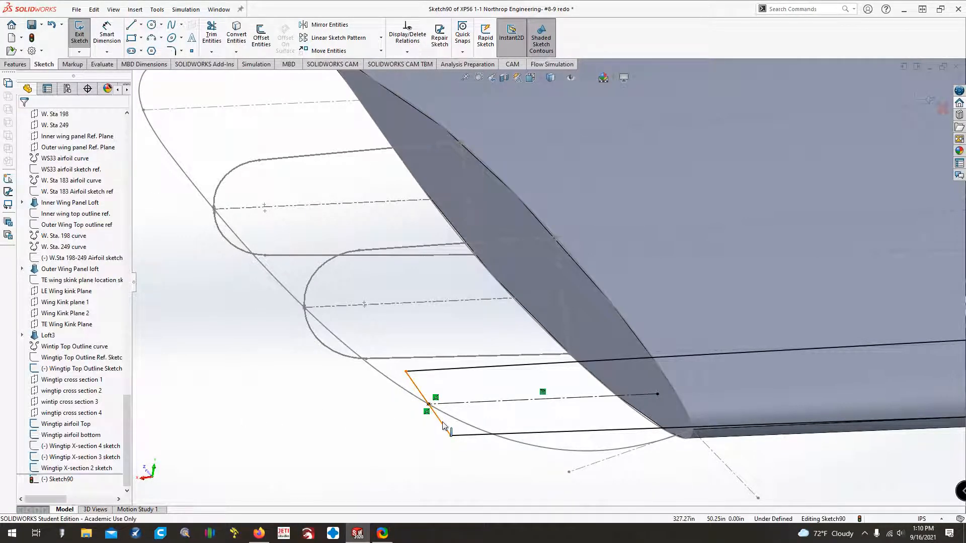
left_click(452, 403, "ctrl")
left_click(31, 316)
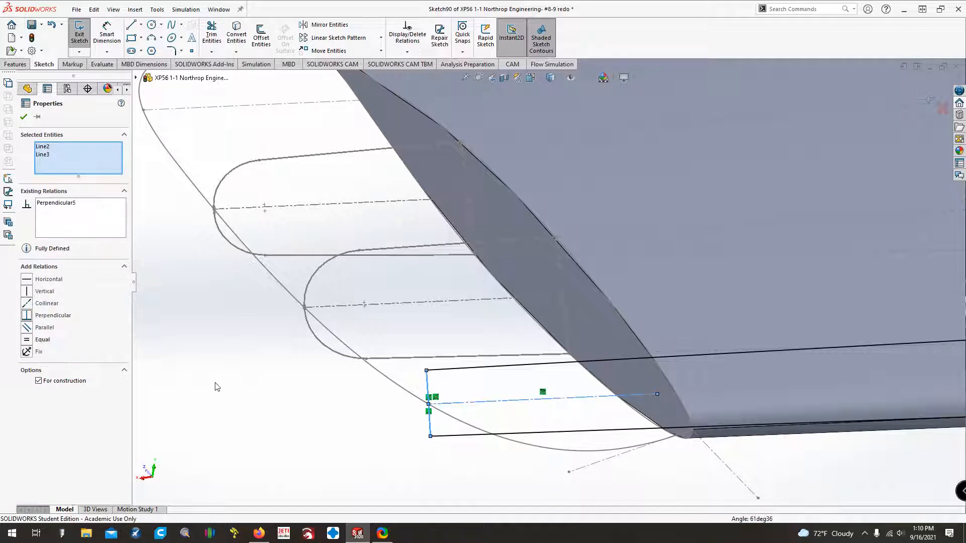
key("Escape")
Fillet both outer corners of the cross-section profile with a 2 in radius.
left_click(171, 50)
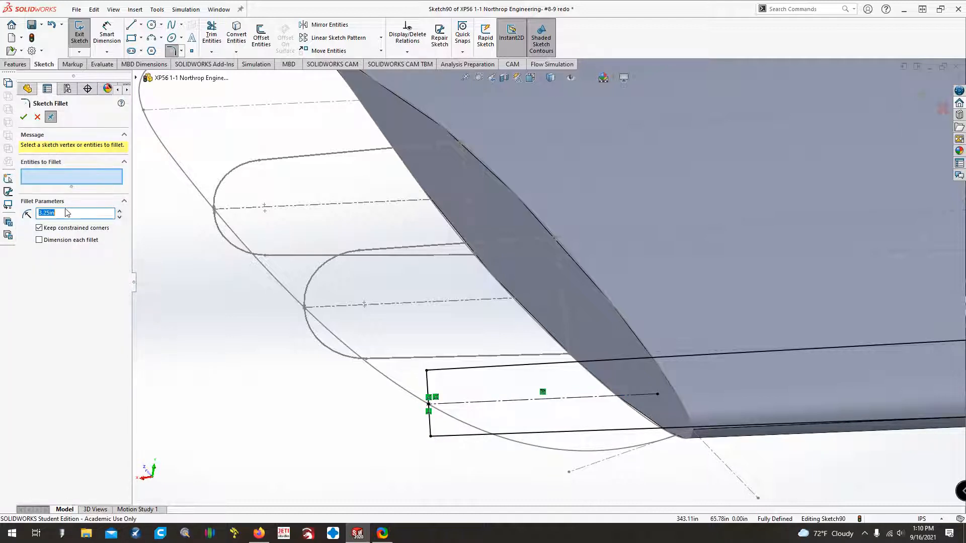
type("1.")
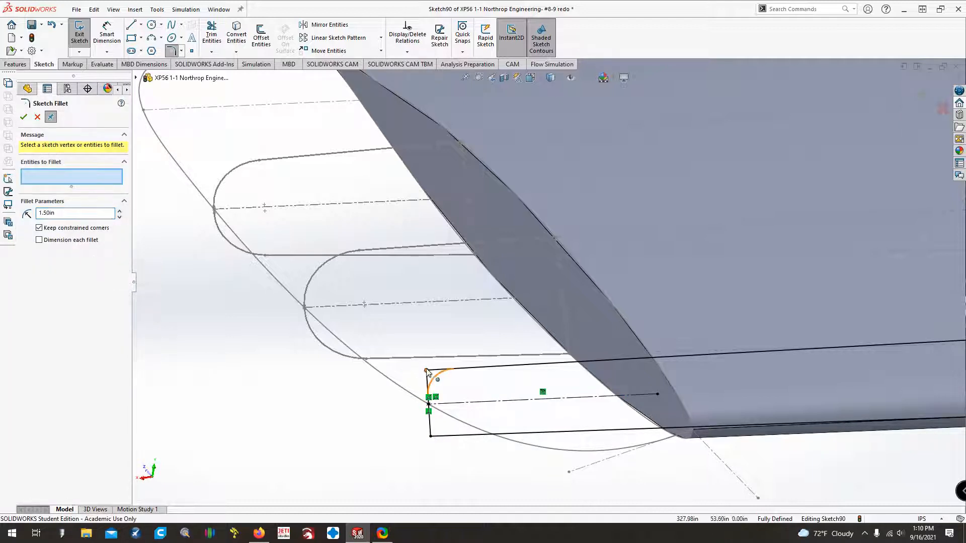
left_click(427, 371)
left_click(431, 438)
scroll(408, 438, "down", 5)
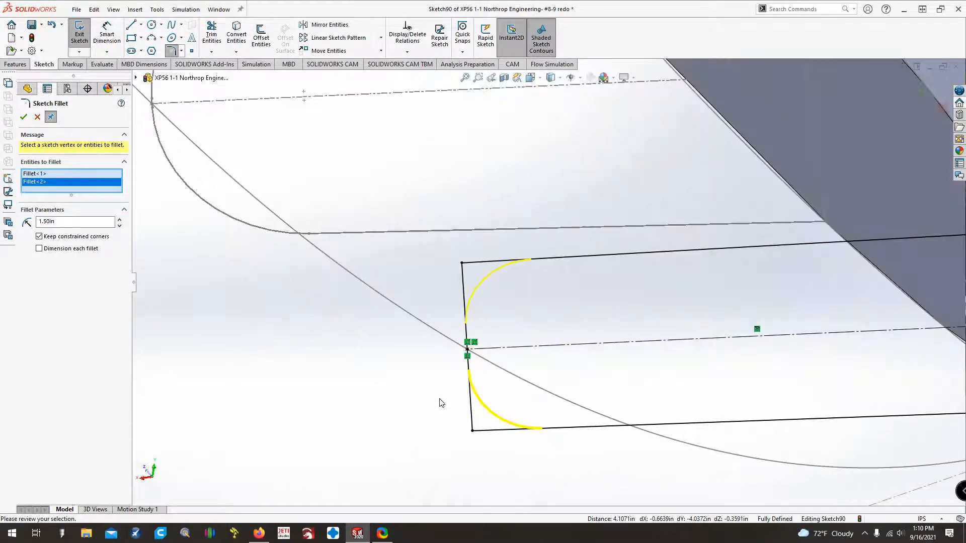
left_click_drag(75, 222, 37, 225)
type("2")
key("Return")
left_click(24, 118)
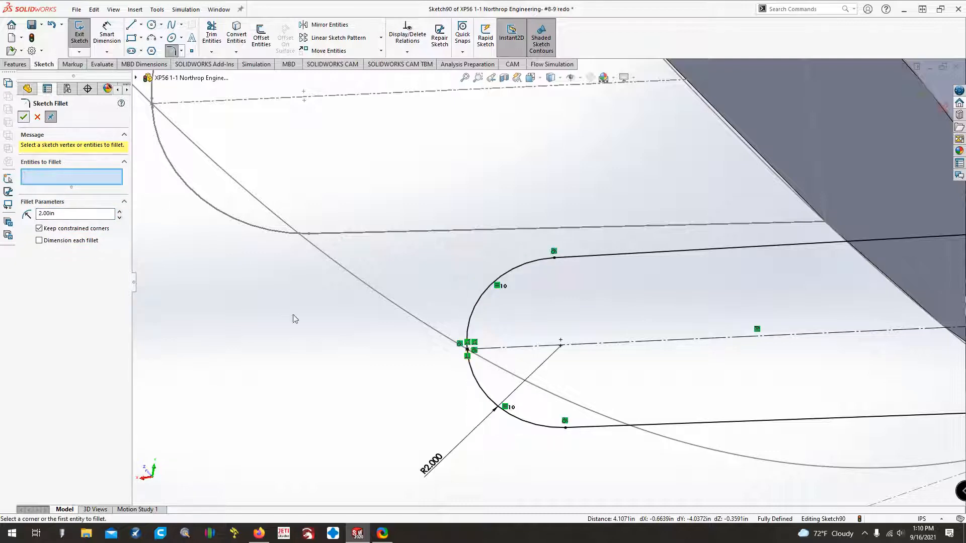
scroll(302, 323, "up", 5)
left_click(24, 119)
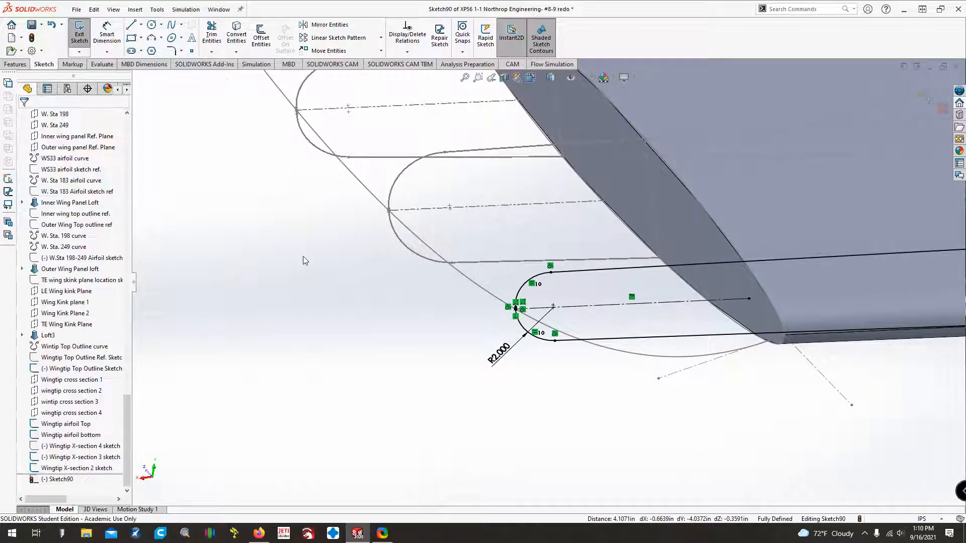
Split the upper and lower profile lines near the wing's end face, accepting the deletion of their constraints.
middle_click_drag(297, 252, 139, 251, "ctrl")
left_click(157, 10)
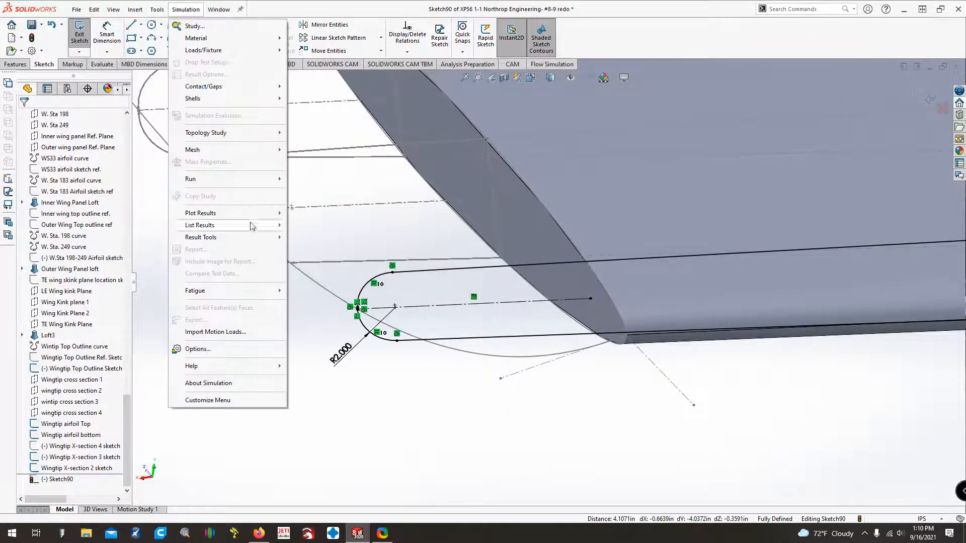
mouse_move(233, 333)
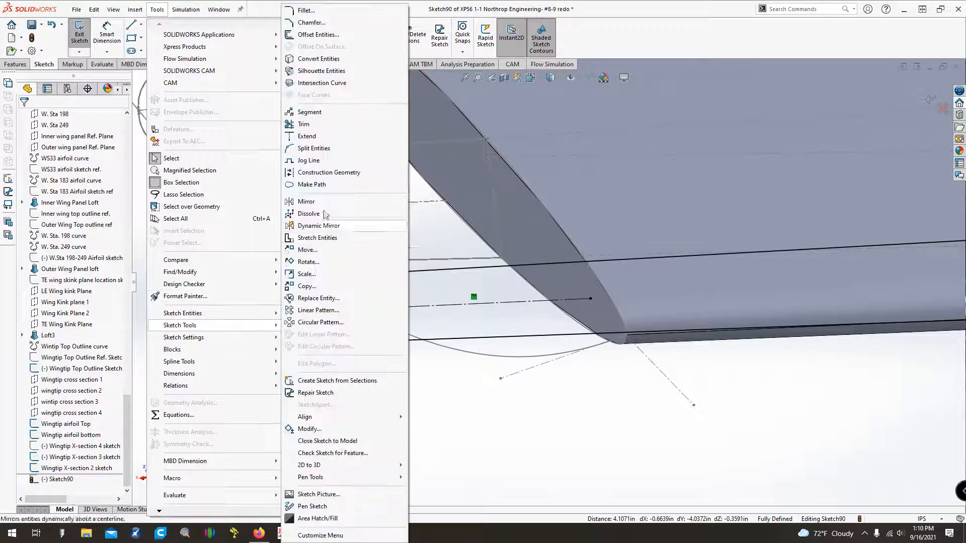
left_click(322, 161)
left_click(577, 266)
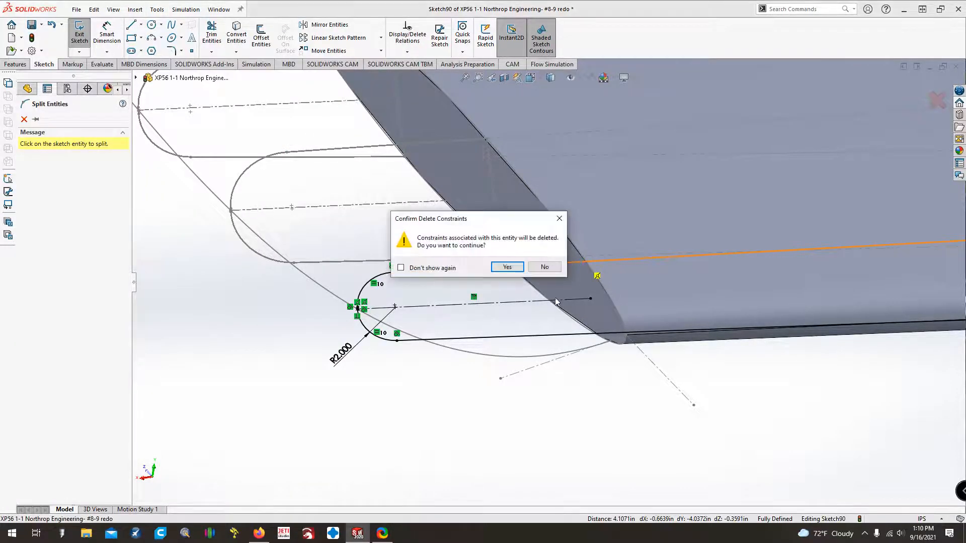
left_click(507, 268)
left_click(582, 347)
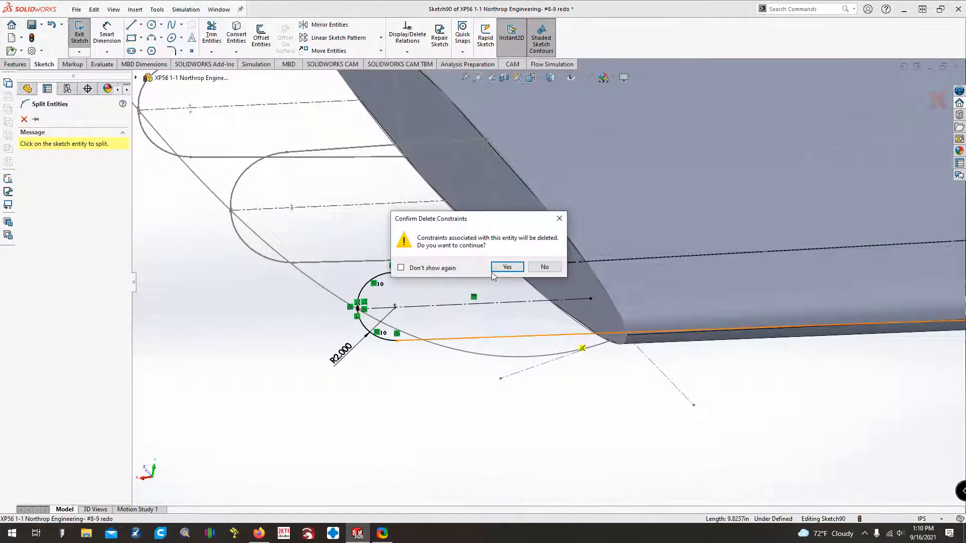
key("Return")
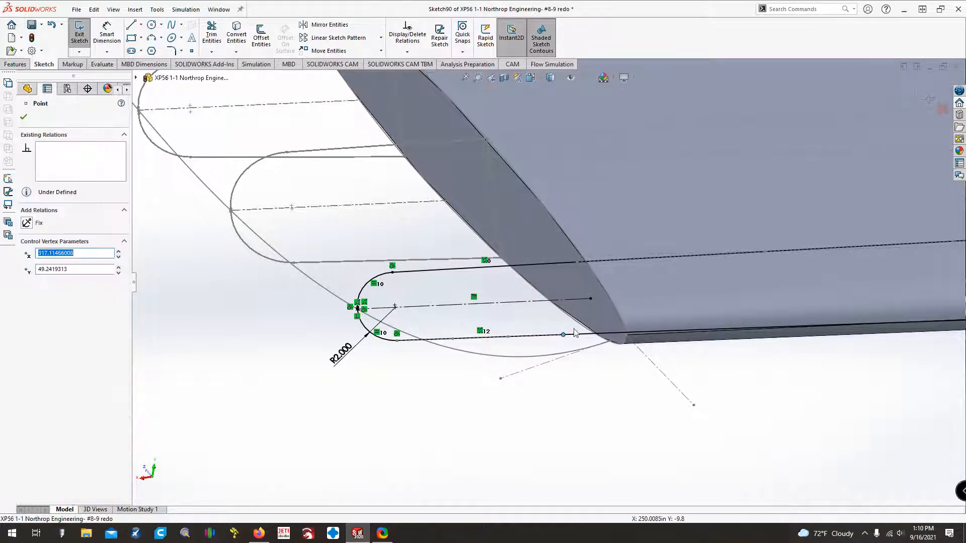
Make the lower split point coincident with the Wingtip airfoil bottom curve and the upper one with the Wingtip airfoil Top curve.
left_click(574, 328, "ctrl")
left_click(31, 280)
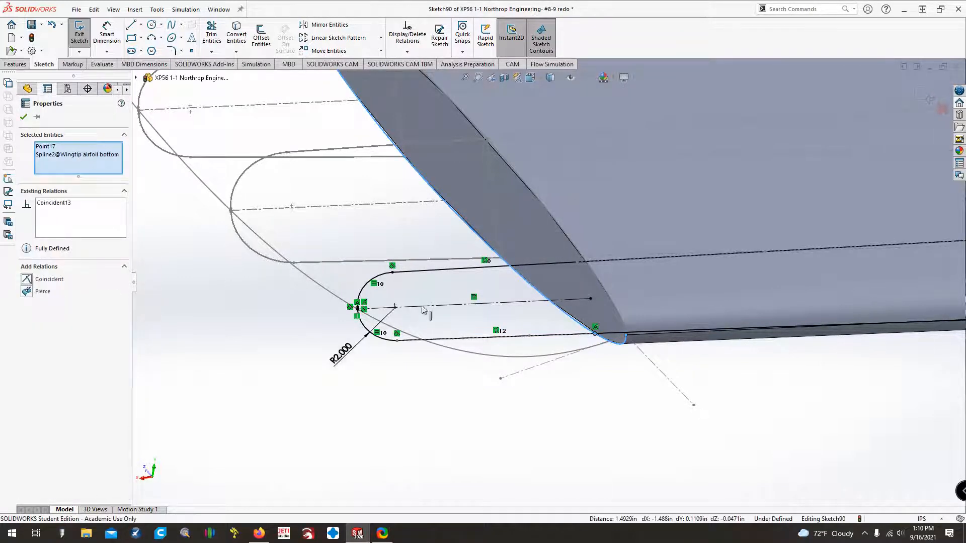
left_click(577, 262)
left_click(586, 270, "ctrl")
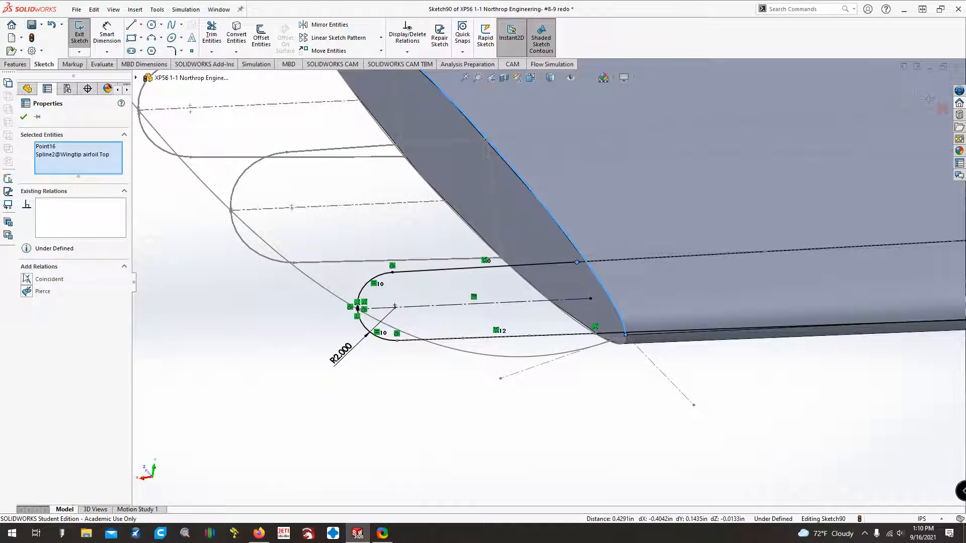
left_click(27, 279)
left_click(385, 446)
Draw a line between the upper and lower split points to close the inboard end of the profile.
scroll(389, 448, "right", 2)
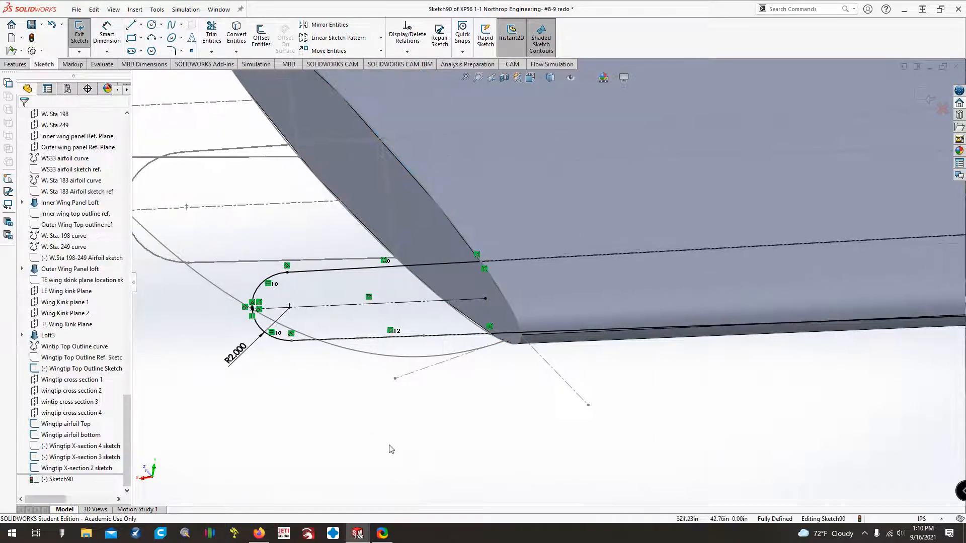
left_click(131, 25)
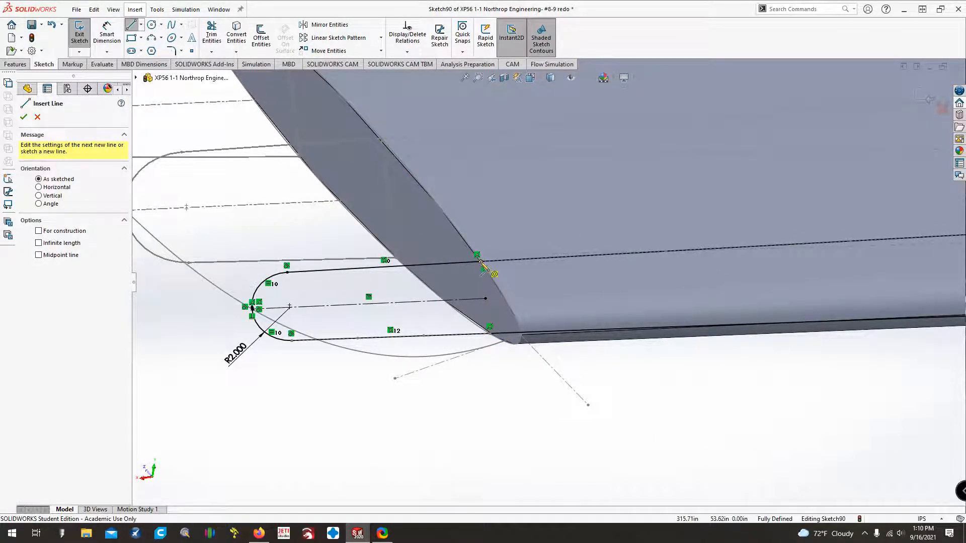
left_click(485, 269)
left_click(490, 331)
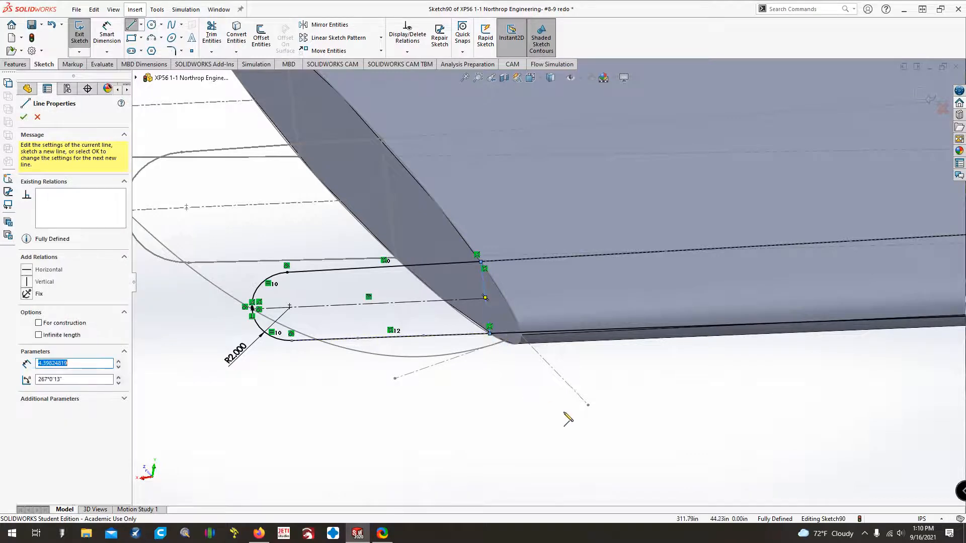
key("Escape")
Convert the upper and lower line segments inboard of the split points to construction geometry.
right_click(509, 257)
key("Escape")
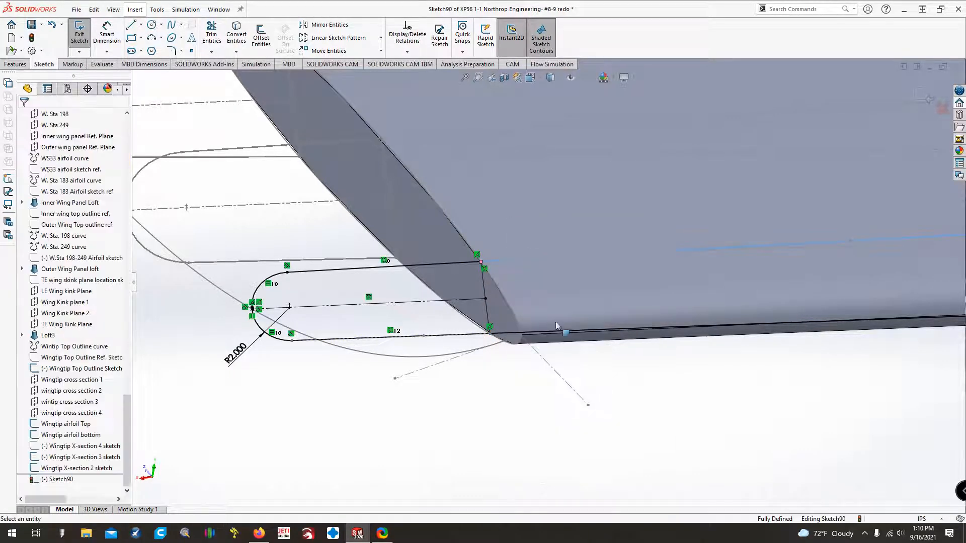
right_click(557, 331)
left_click(580, 304)
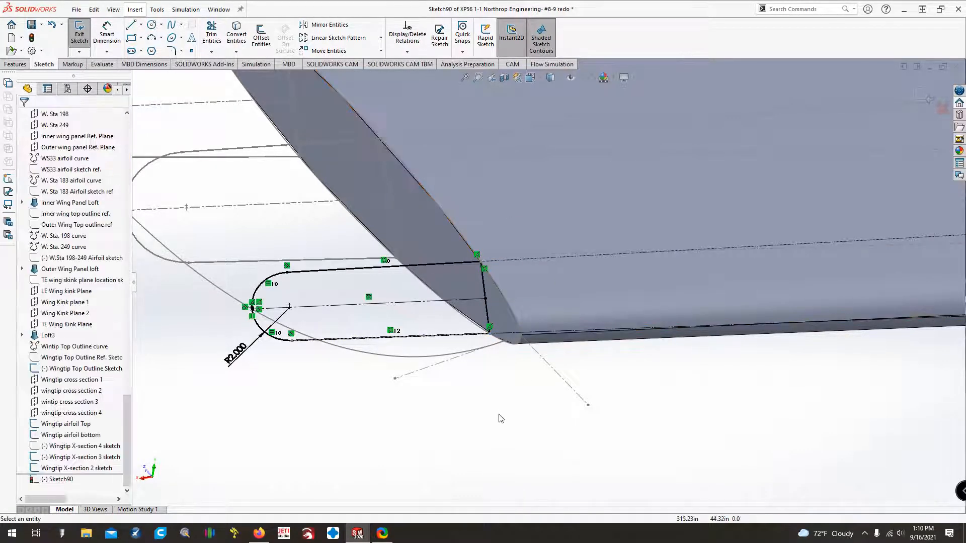
Exit the sketch, rename it "Wingtip X-section 1 sketch" and save the part.
scroll(518, 404, "down", 1)
scroll(519, 401, "up", 2)
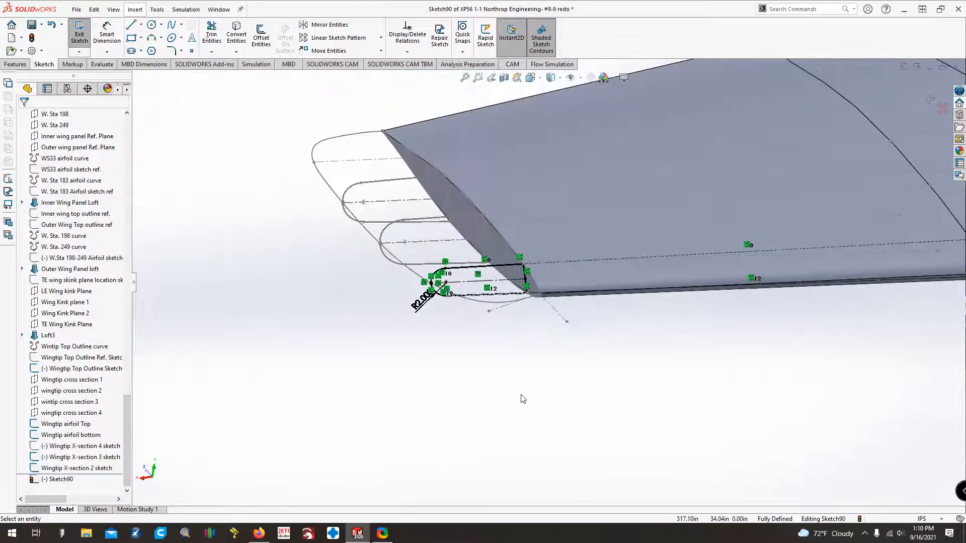
key("ctrl+Down")
key("ctrl+Left")
key("ctrl+Left")
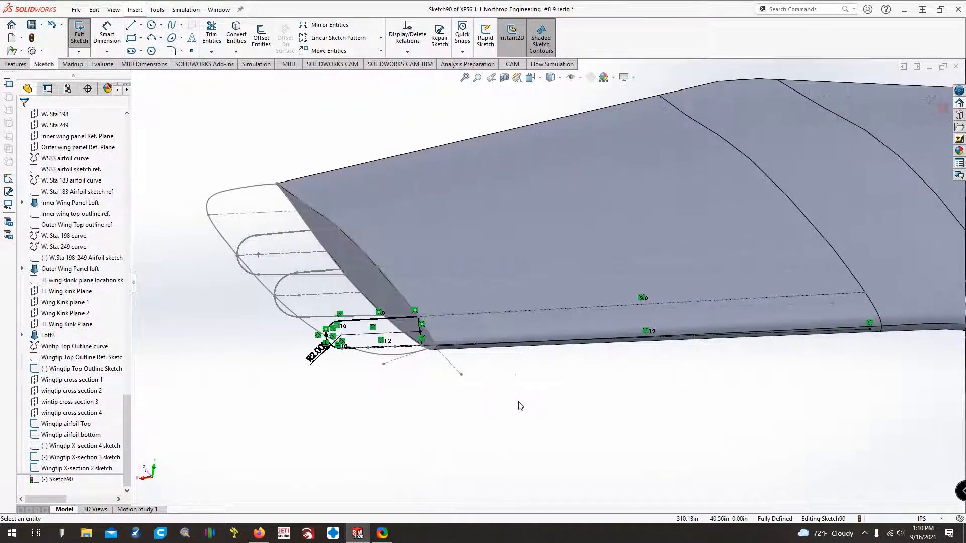
left_click(81, 40)
left_click(56, 479)
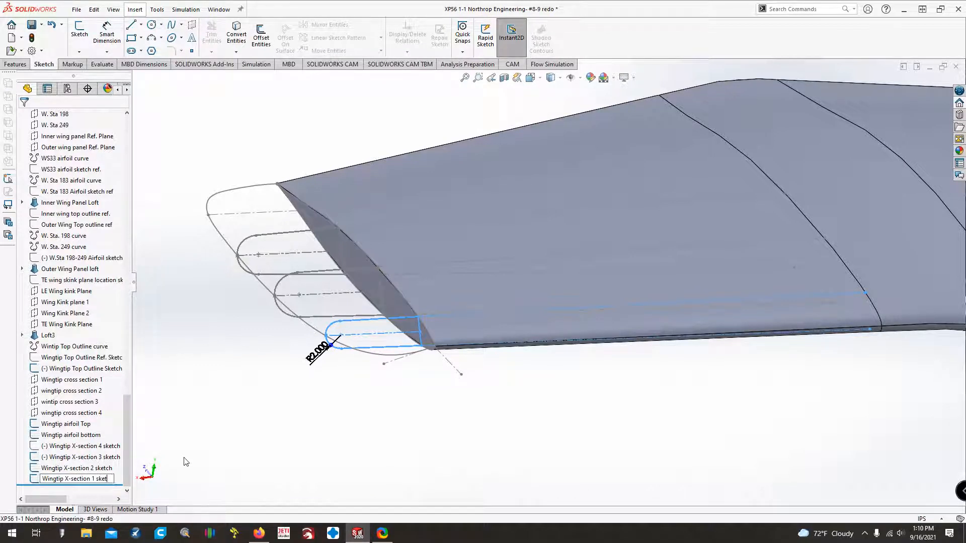
type("ch")
key("Return")
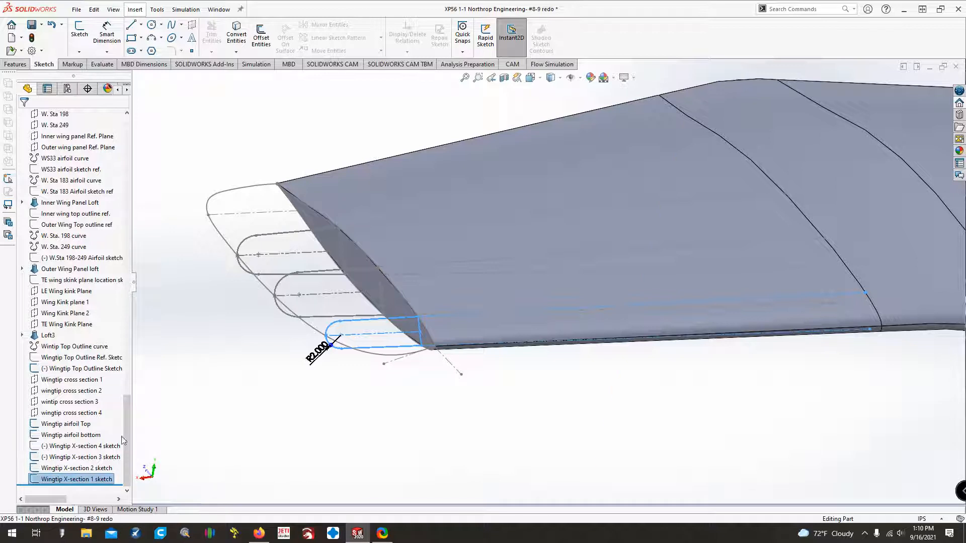
left_click(27, 26)
left_click(230, 391)
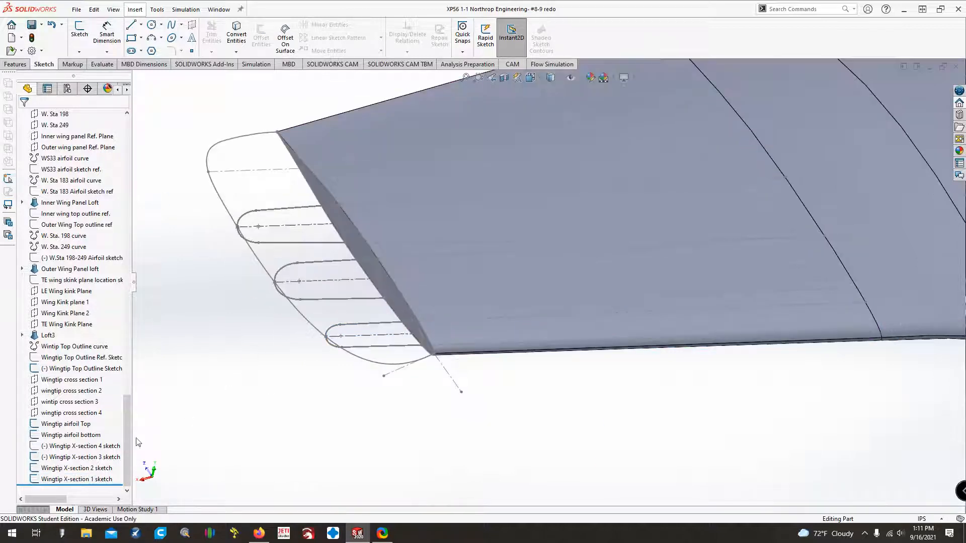
Show the hidden Wingtip X-section 4 sketch in the model.
right_click(70, 446)
left_click(103, 317)
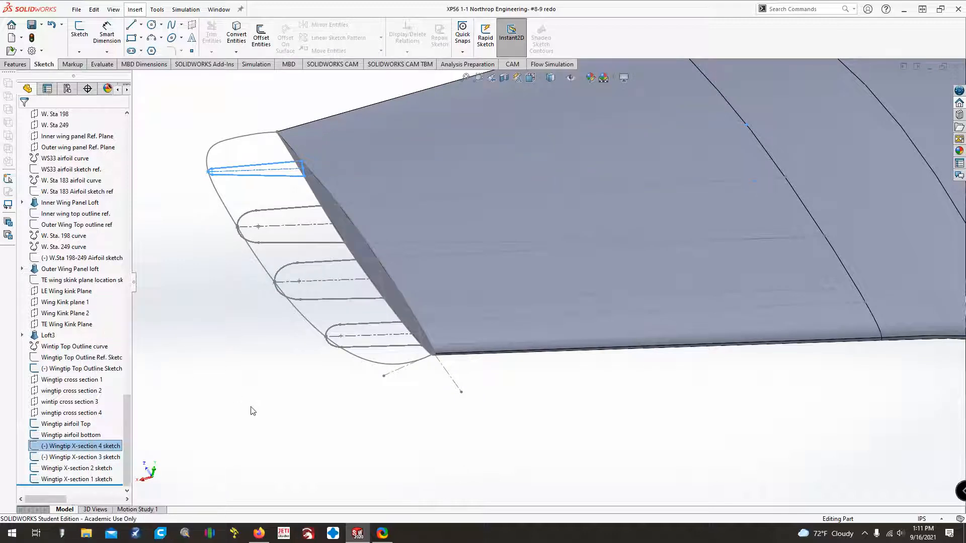
left_click(252, 410)
Start a lofted boss using the Wingtip X-section 4, 3, 2 and 1 sketches as profiles, in that order.
key("Up")
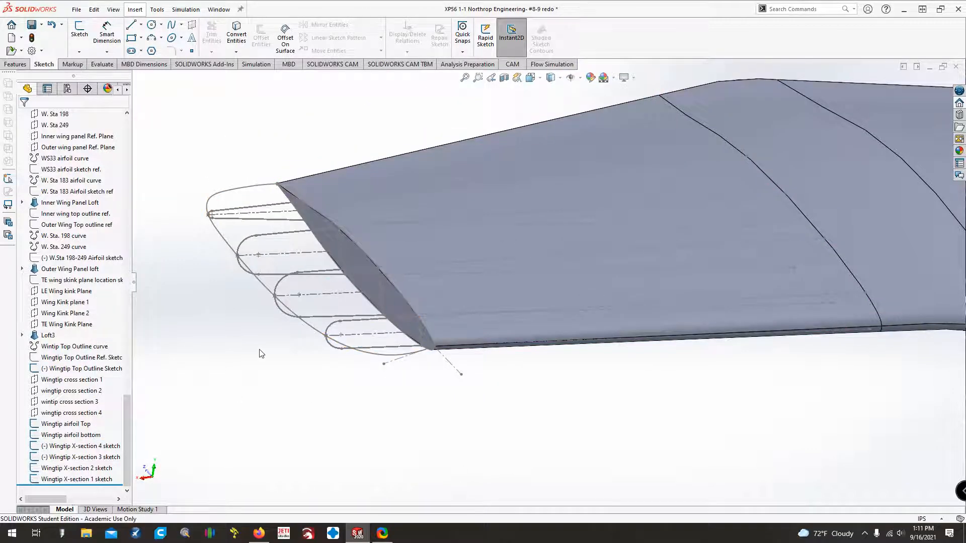
key("ctrl+Right")
key("Right")
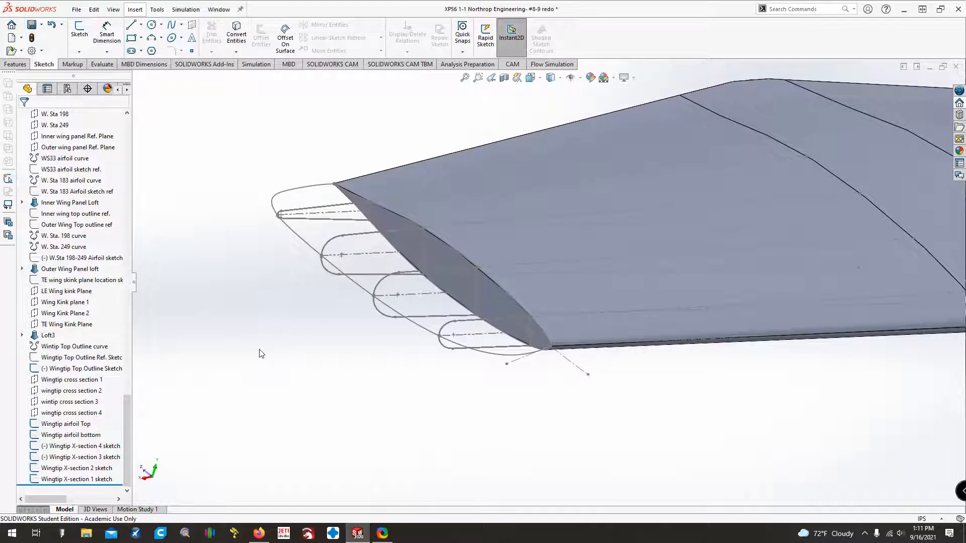
key("ctrl+Down")
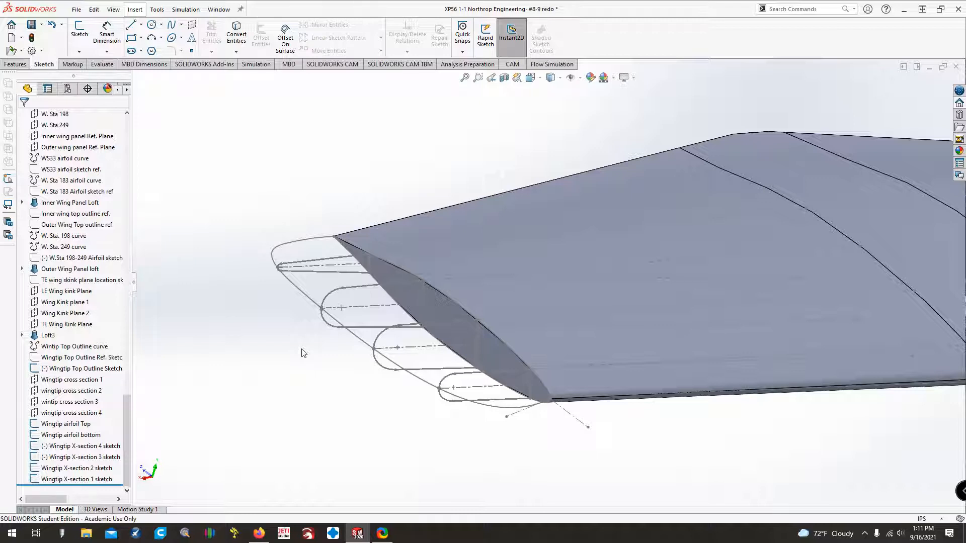
key("Down")
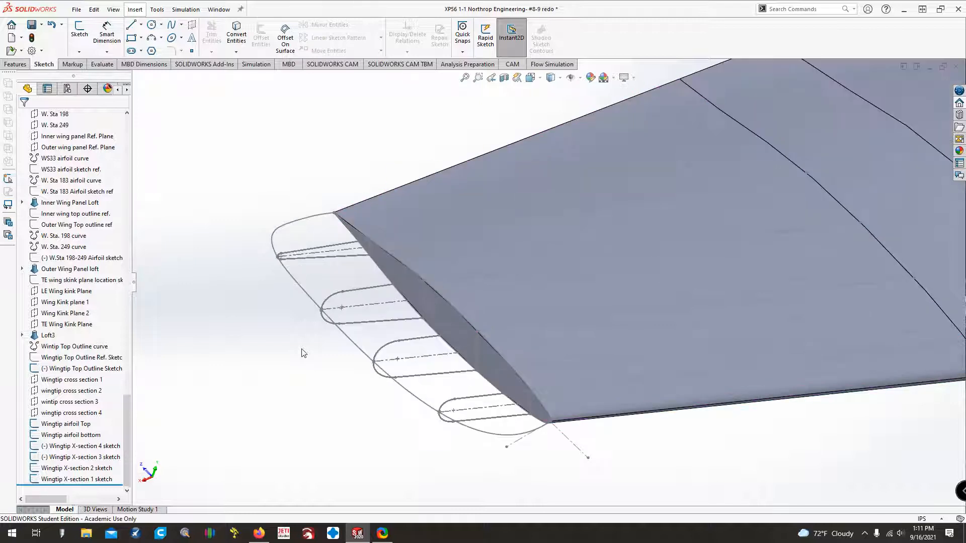
left_click(15, 64)
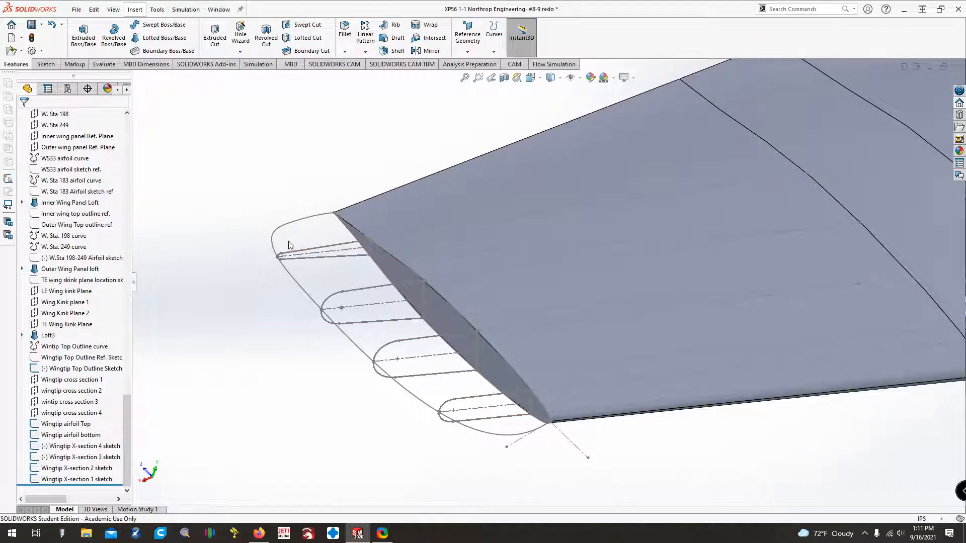
key("Up")
key("Up")
key("Up")
key("Down")
key("Down")
key("Down")
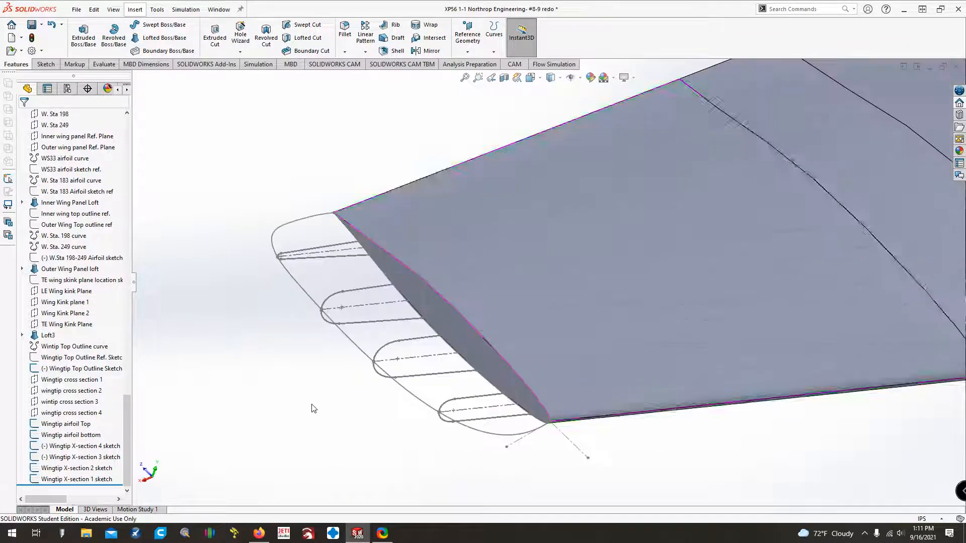
key("Down")
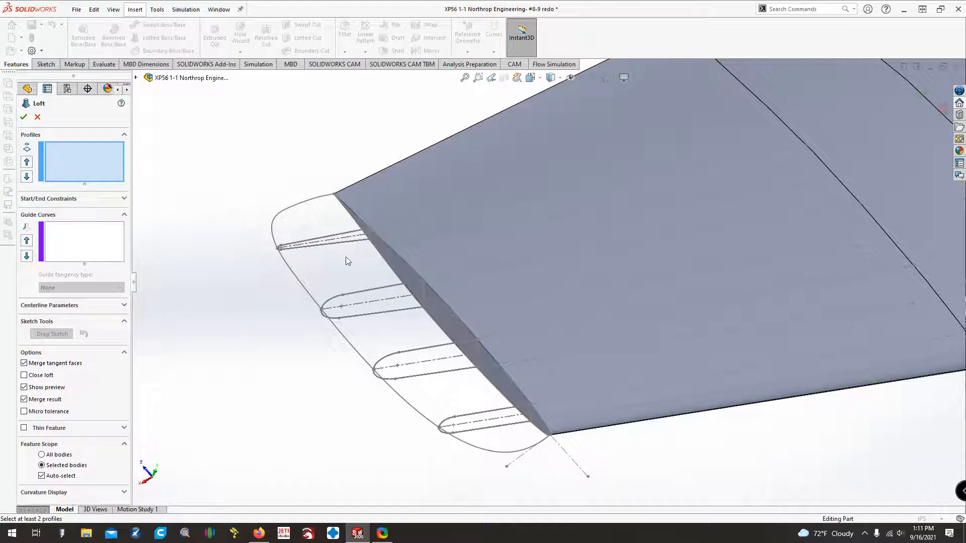
left_click(328, 241)
left_click(379, 292)
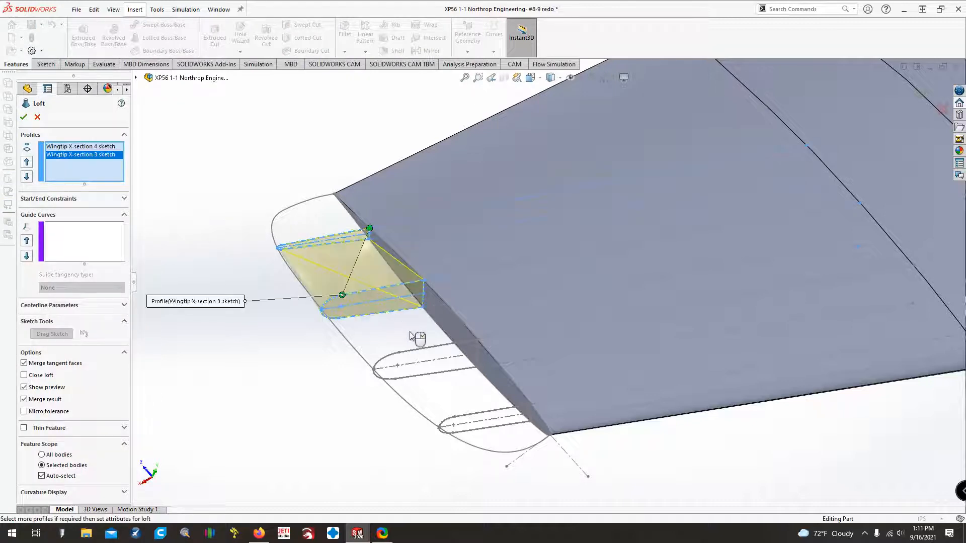
left_click(418, 351)
left_click(491, 418)
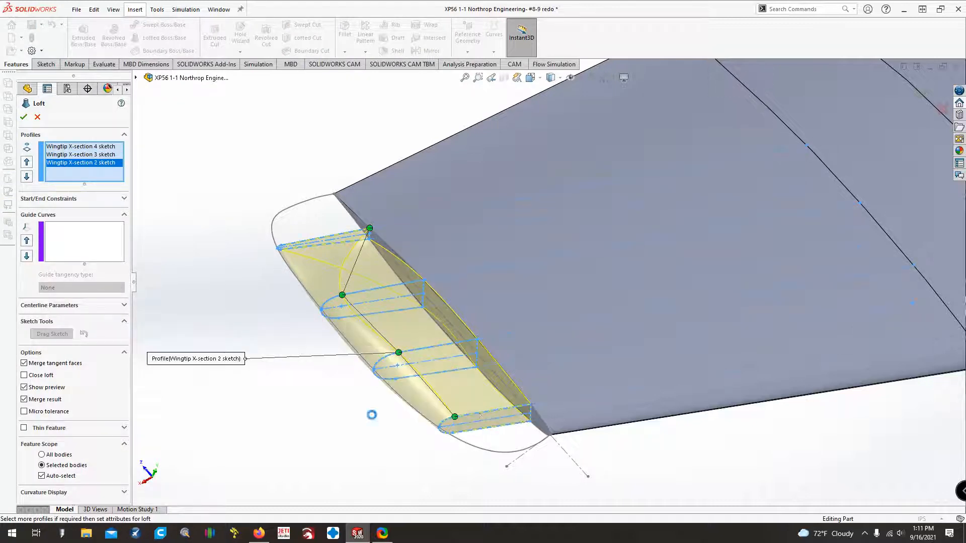
Add the Wingtip airfoil Top, Wingtip airfoil bottom and Wingtip Top Outline sketches as guide curves and complete the loft.
left_click(88, 252)
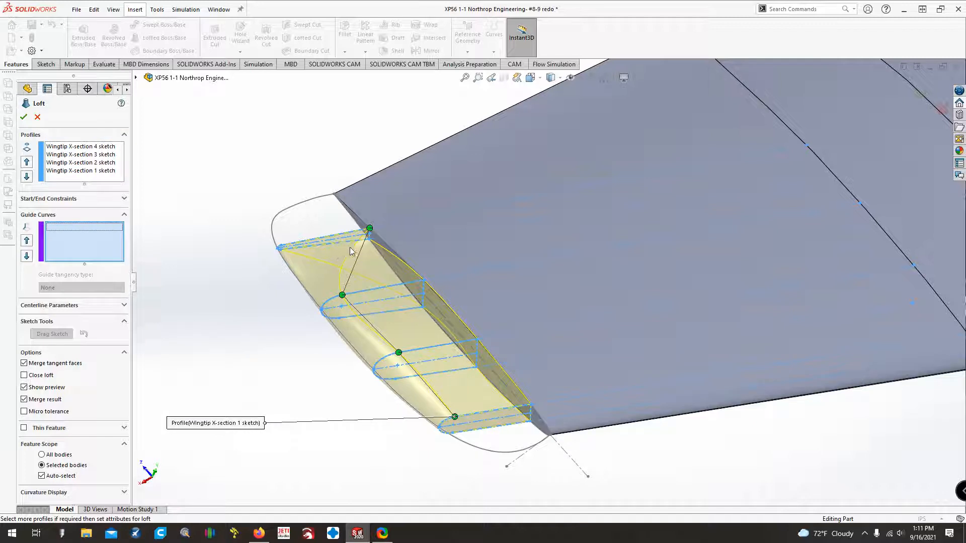
left_click(391, 251)
left_click(387, 267)
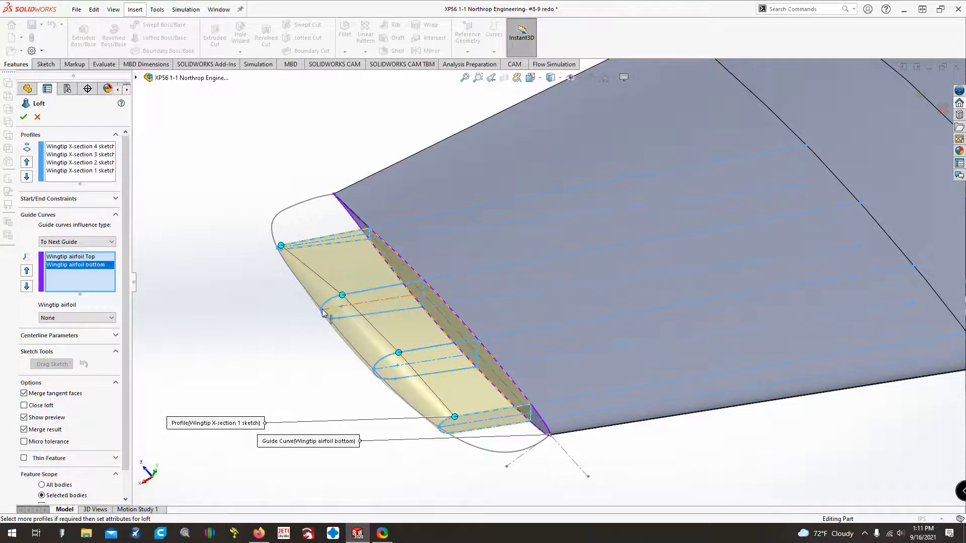
left_click(341, 338)
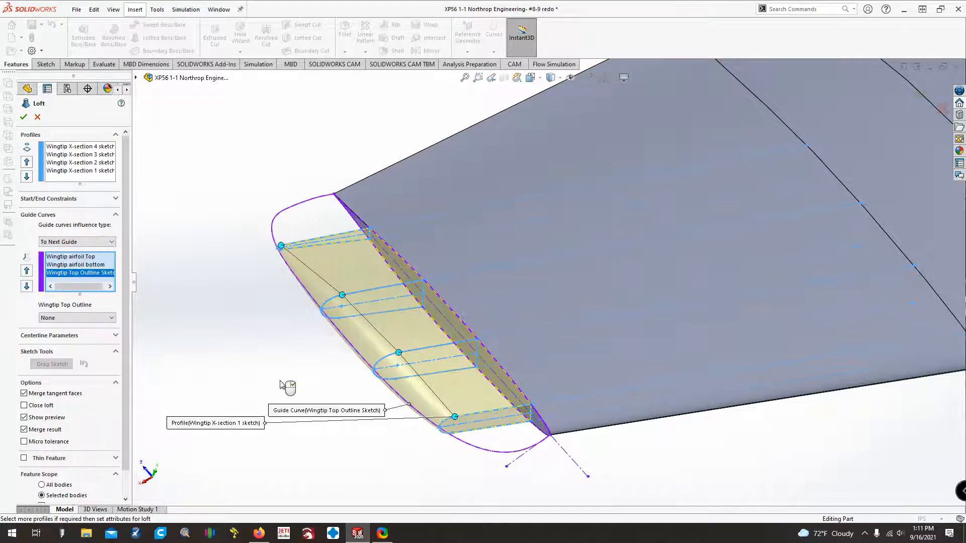
key("Left")
key("Left")
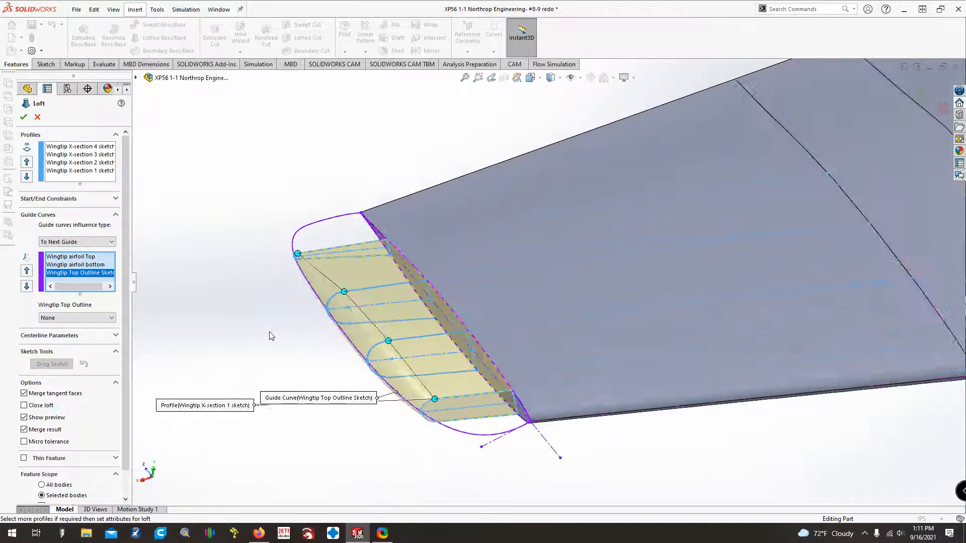
key("Down")
key("Down")
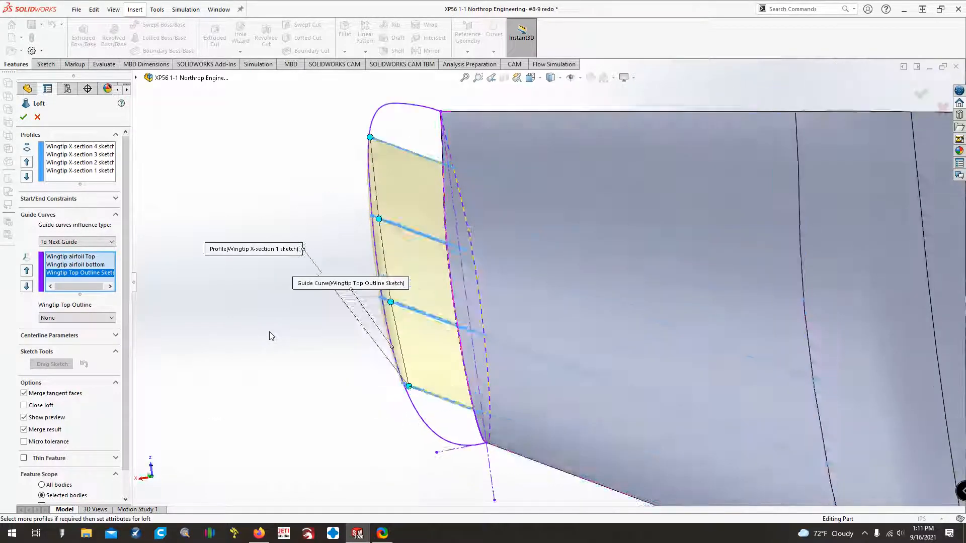
key("Up")
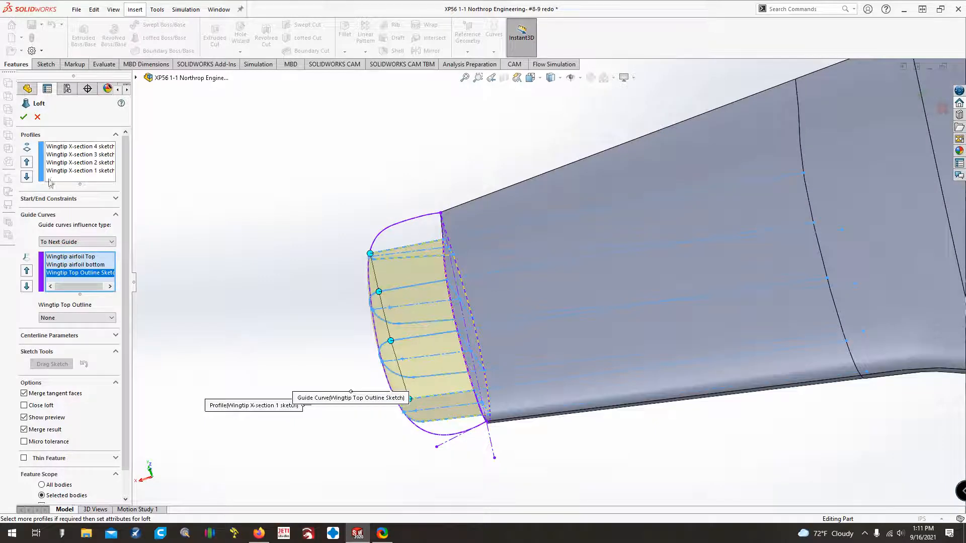
left_click(23, 117)
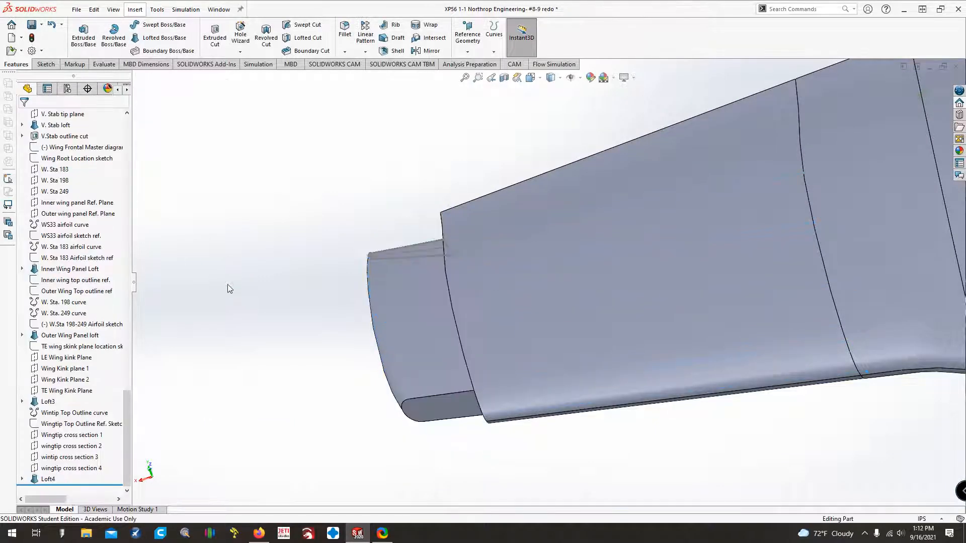
Examine the new wingtip loft from the front, from above and close up where it meets the outer wing panel.
key("Down")
key("Down")
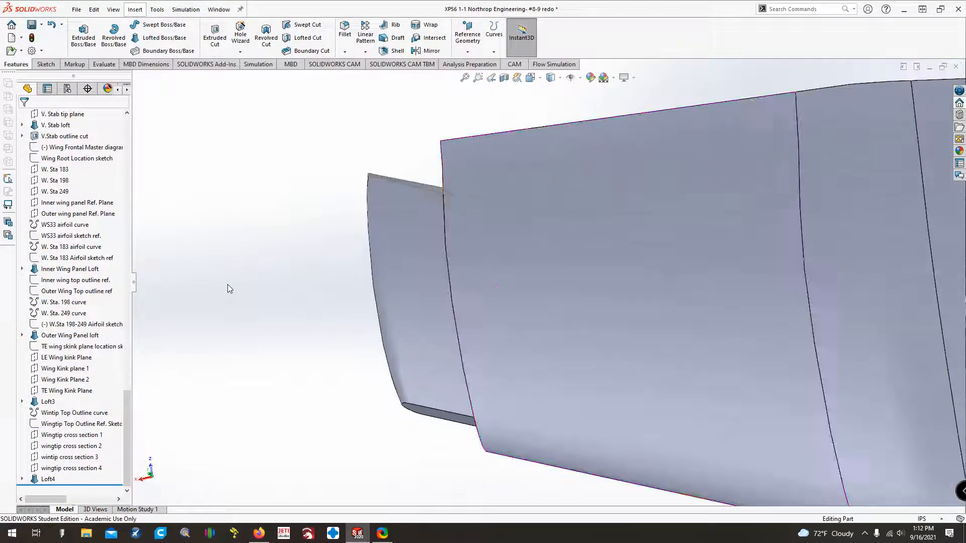
left_click(550, 78)
left_click(547, 124)
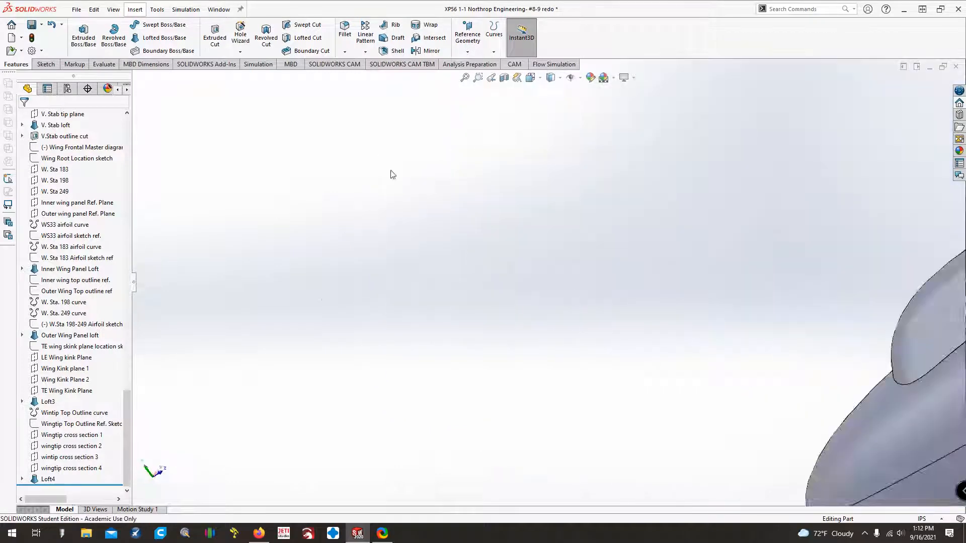
key("ctrl+2")
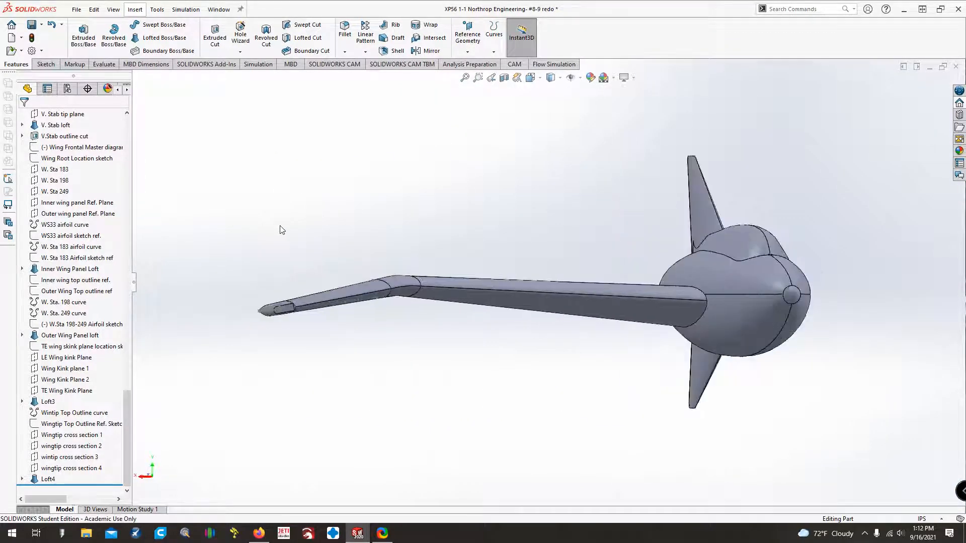
key("shift+Down")
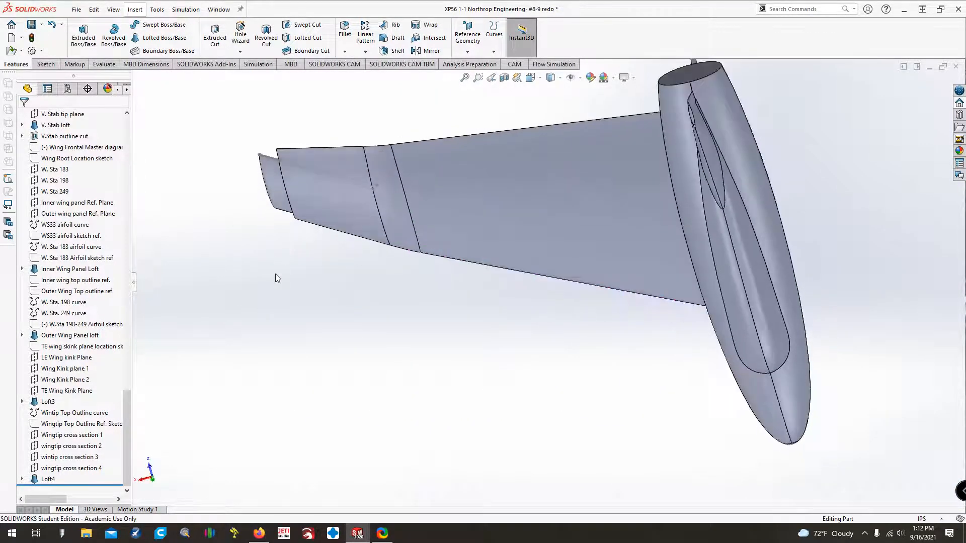
key("shift+Up")
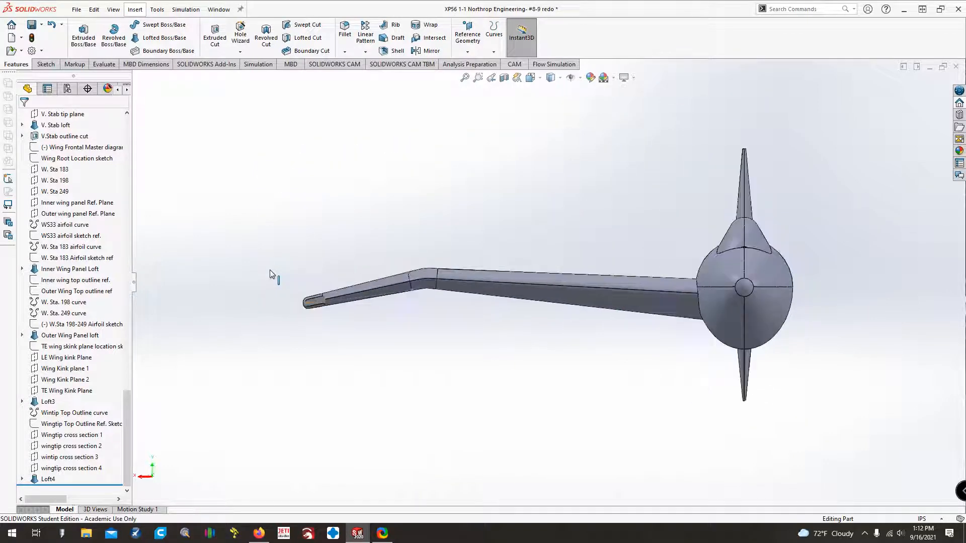
middle_click_drag(270, 275, 384, 319)
scroll(384, 319, "down", 6)
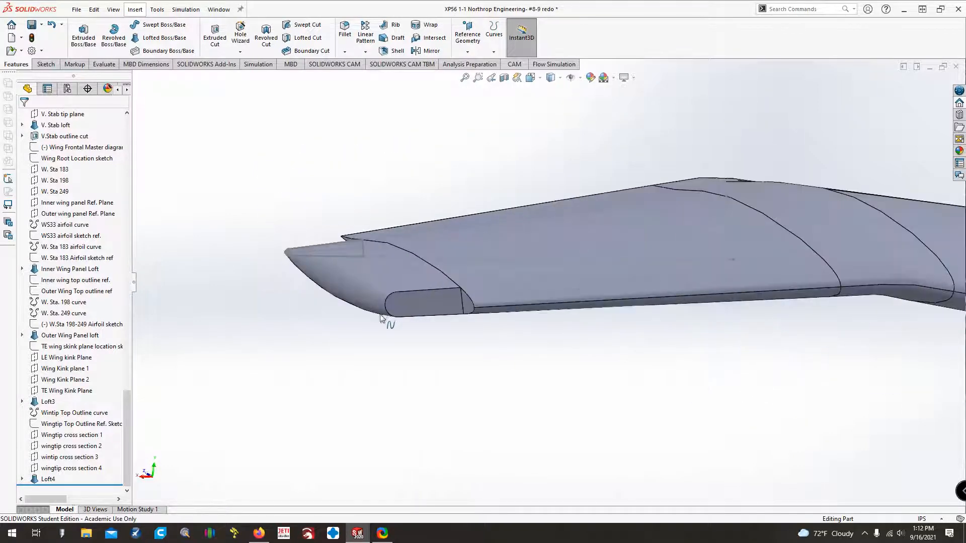
middle_click_drag(470, 345, 341, 371)
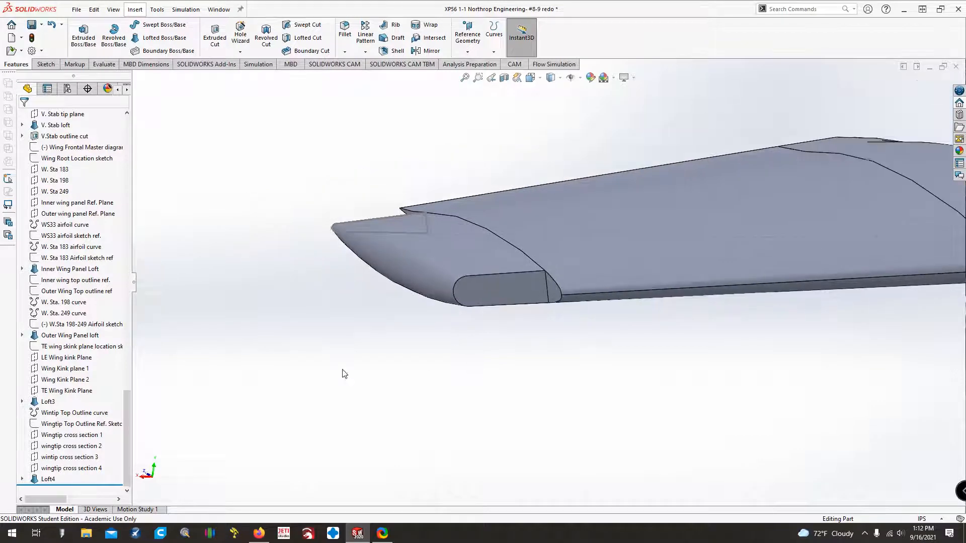
Rename the new wingtip loft feature "Wingtip Center loft".
left_click(48, 479)
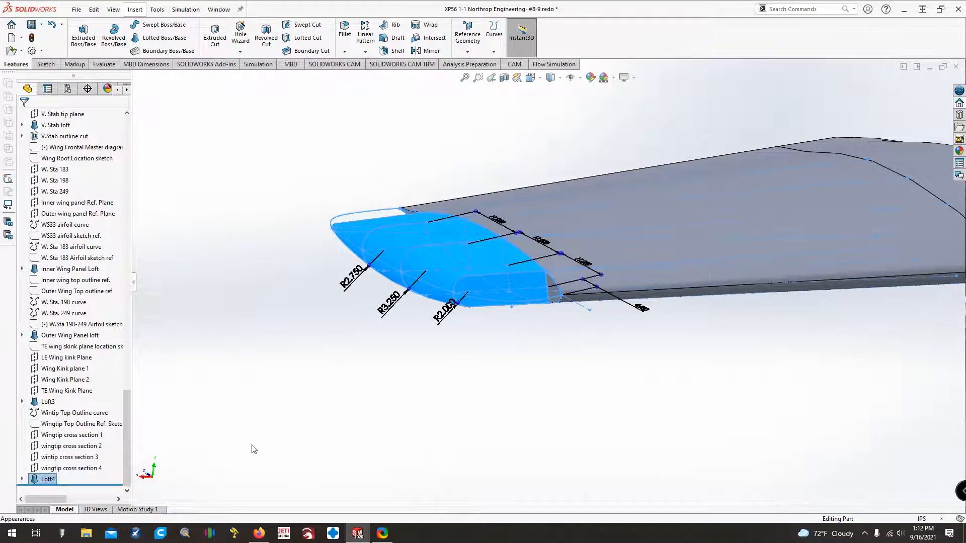
key("F2")
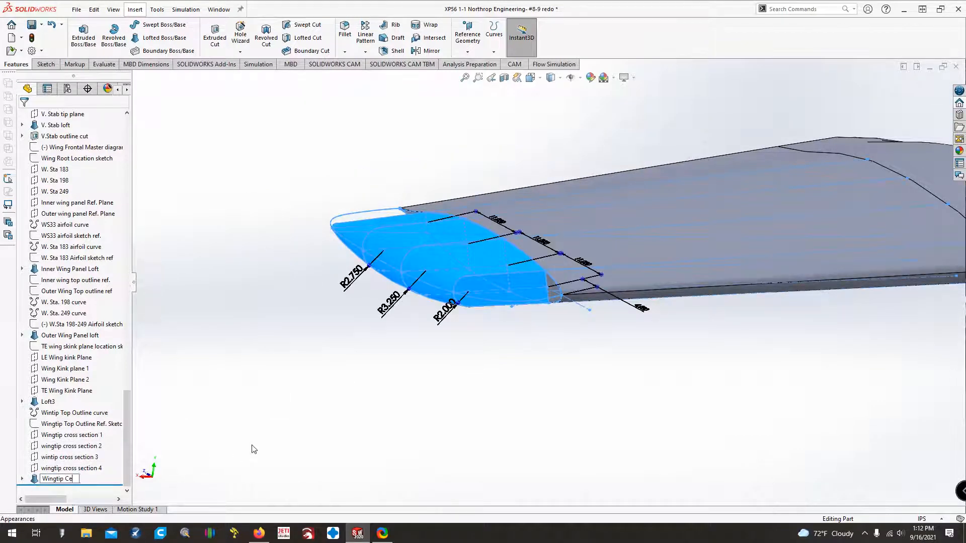
type("Wingtip Center loft")
key("Return")
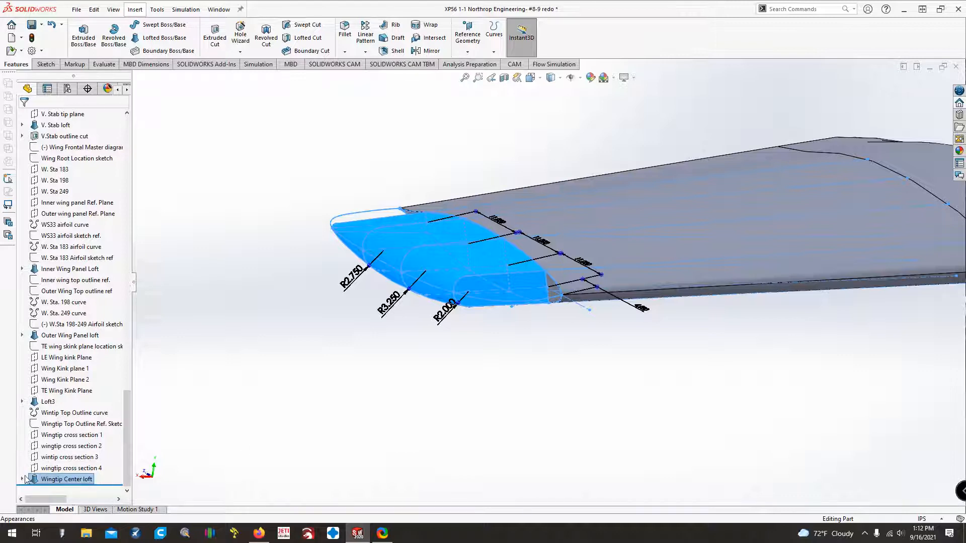
left_click(278, 401)
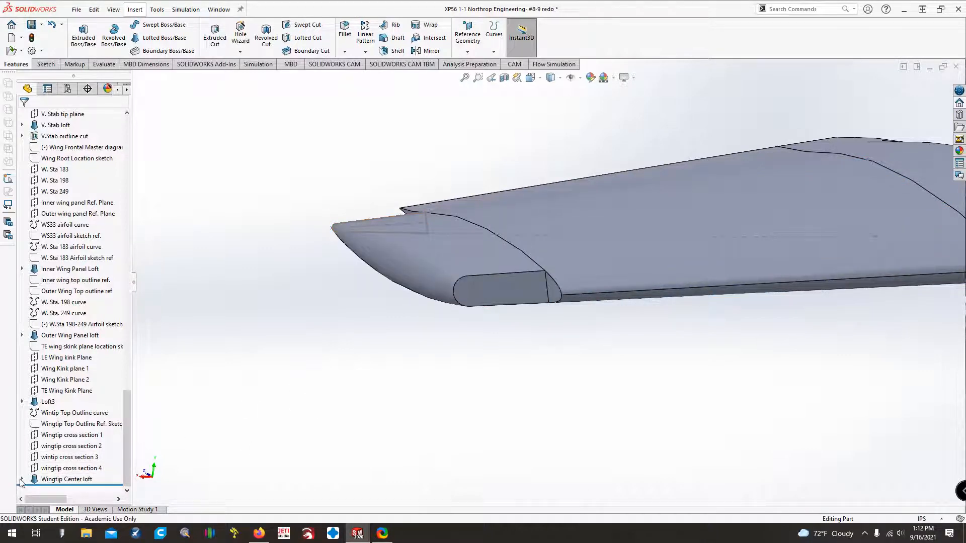
Within the Wingtip Center loft, hide the Wingtip X-section 4 sketch and show the Wingtip Top Outline Sketch.
left_click(62, 427)
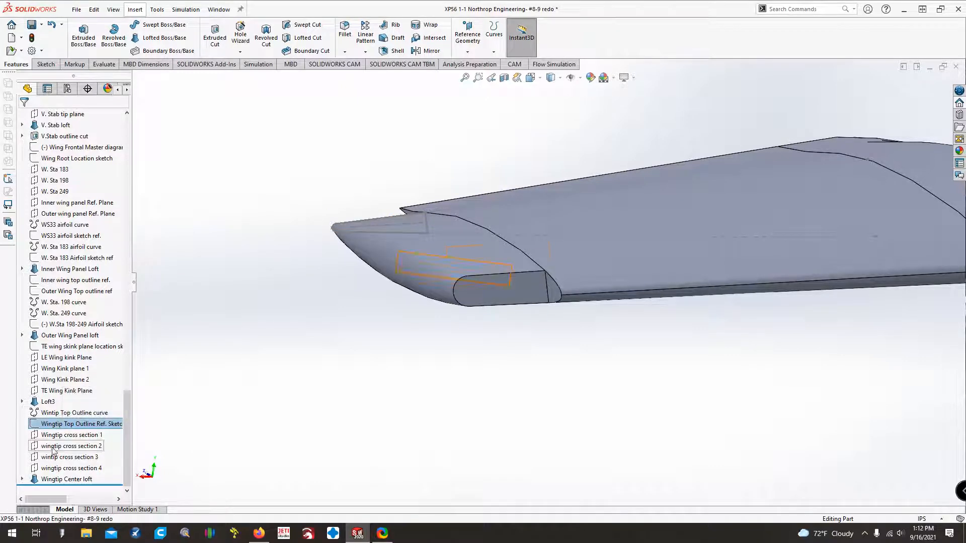
left_click(21, 479)
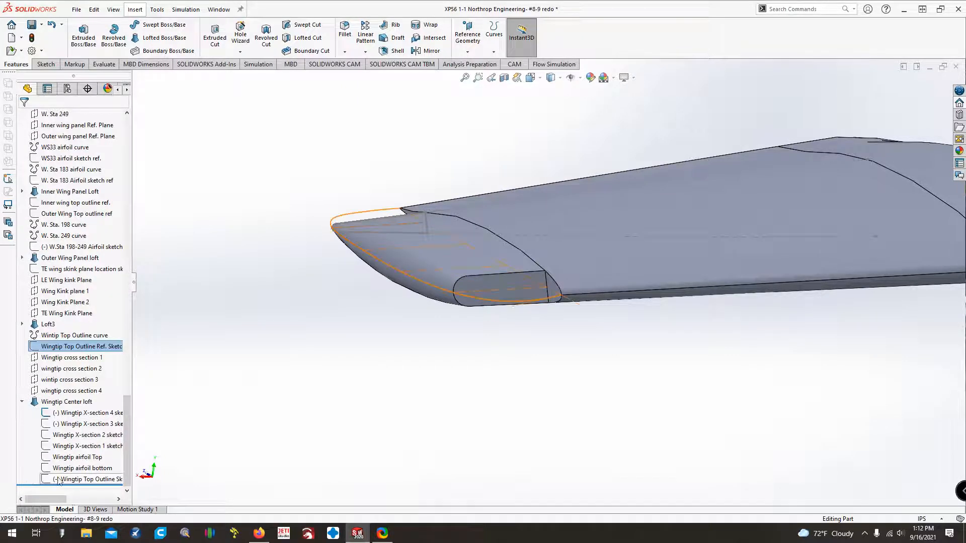
right_click(67, 416)
left_click(76, 354)
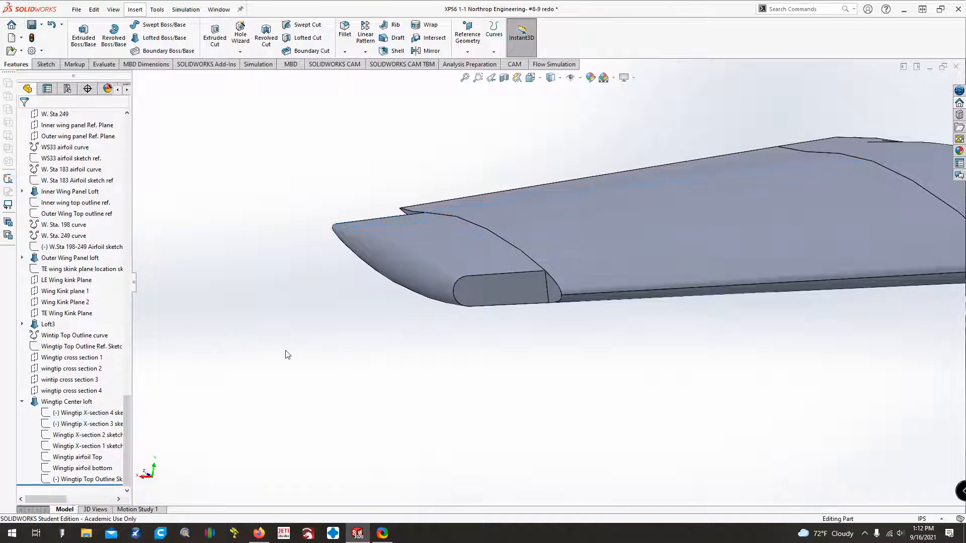
right_click(91, 480)
left_click(99, 353)
left_click(22, 402)
Start a sketch on the flat leading-edge end face of the Wingtip Center loft and convert that face's edges into sketch entities.
key("Right")
key("Right")
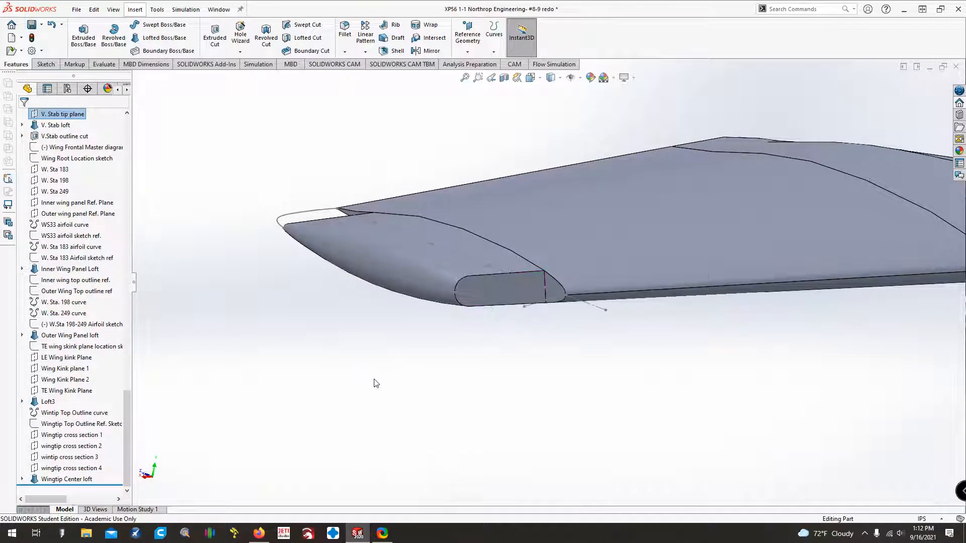
left_click(46, 64)
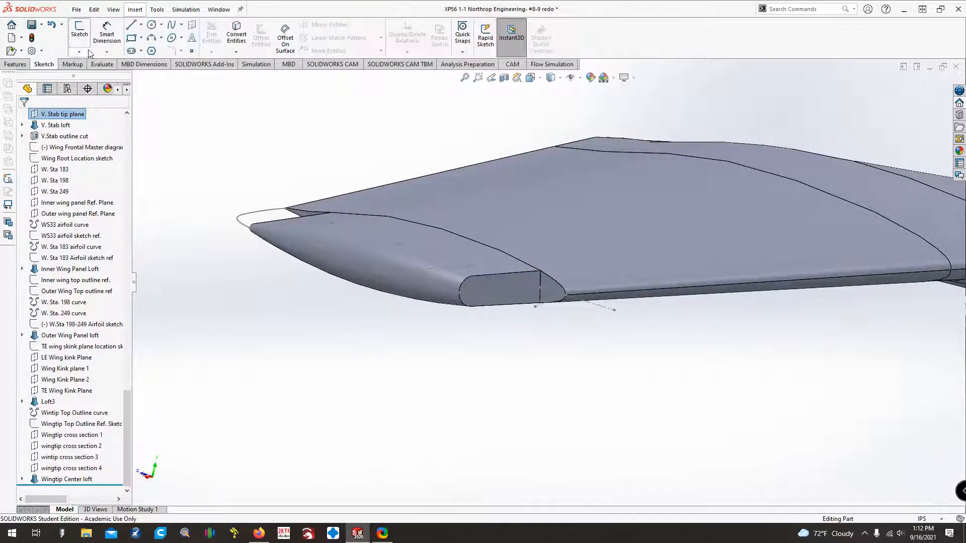
left_click(79, 32)
left_click(502, 277)
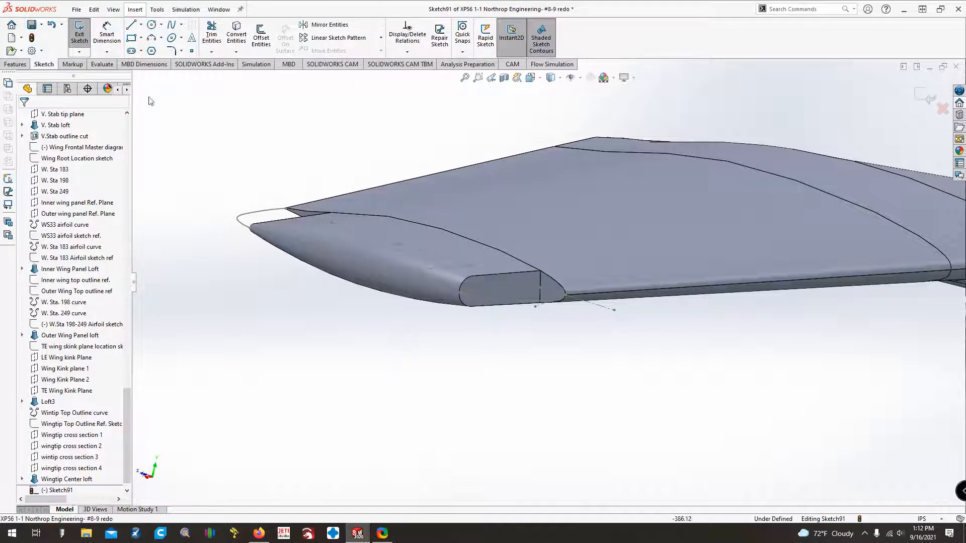
left_click(237, 34)
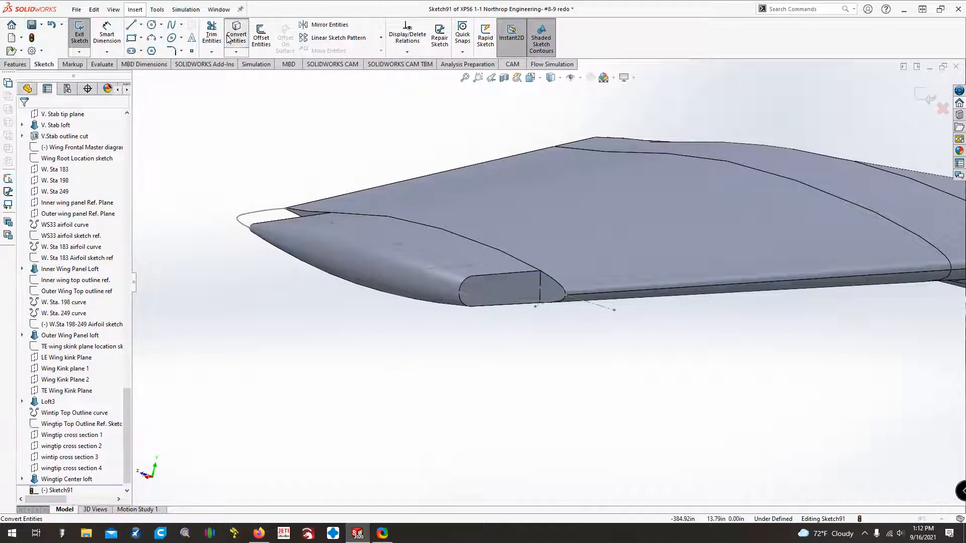
left_click(487, 286)
left_click(24, 116)
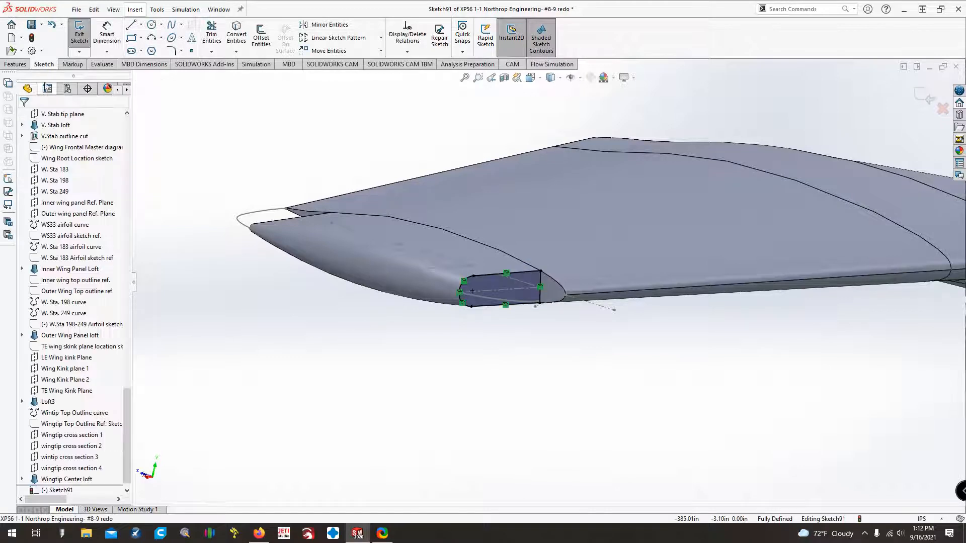
Finish the current sketch and create another on the exposed leading-edge end face of the Outer Wing Panel loft, converting that face's edges.
left_click(78, 32)
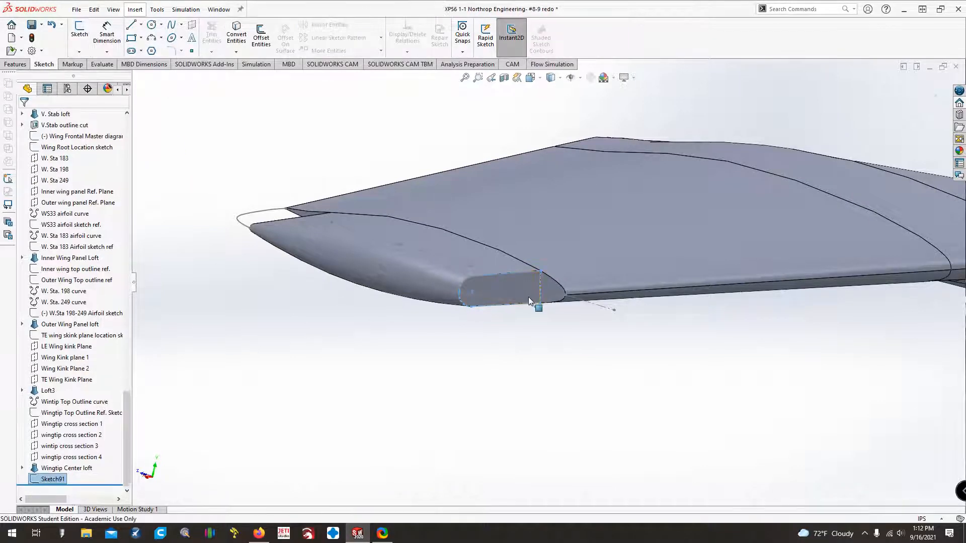
left_click(547, 291)
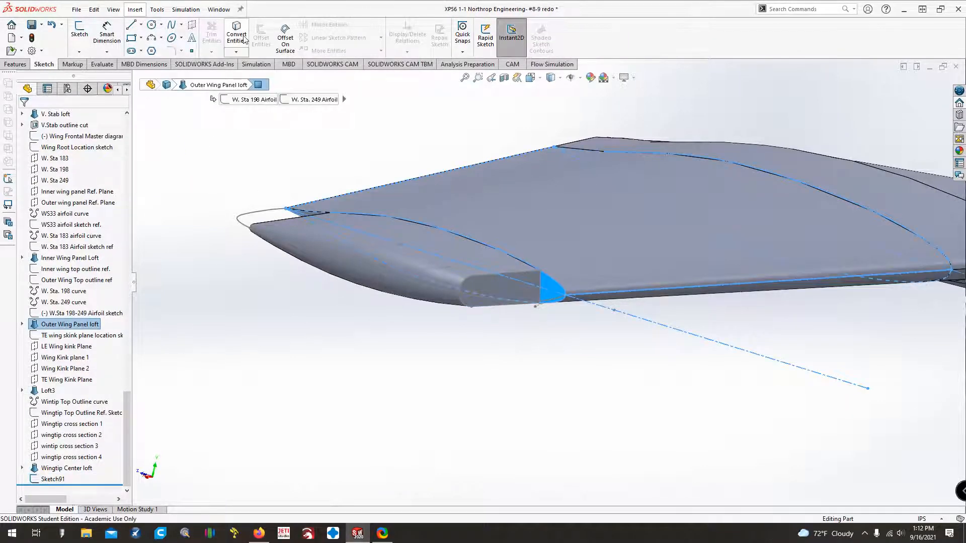
left_click(79, 31)
left_click(233, 42)
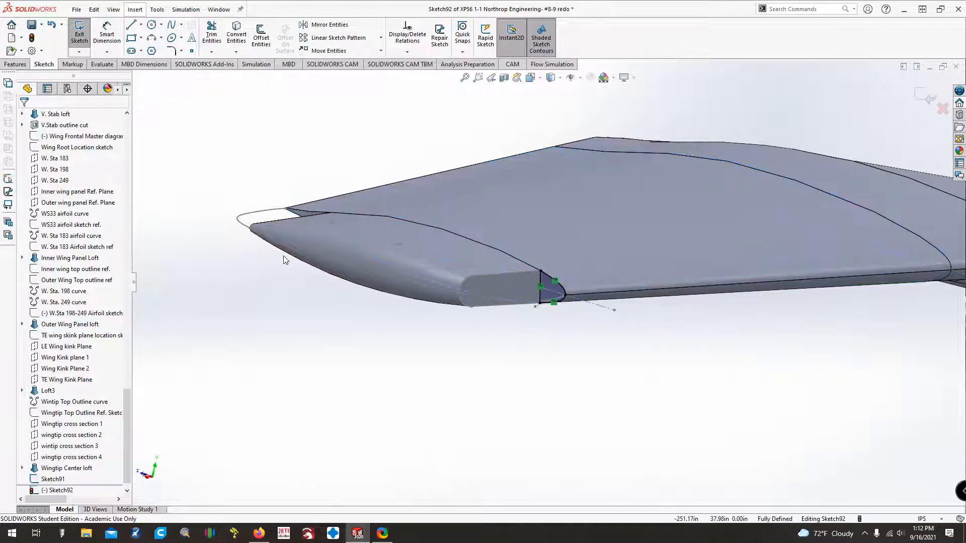
left_click(79, 30)
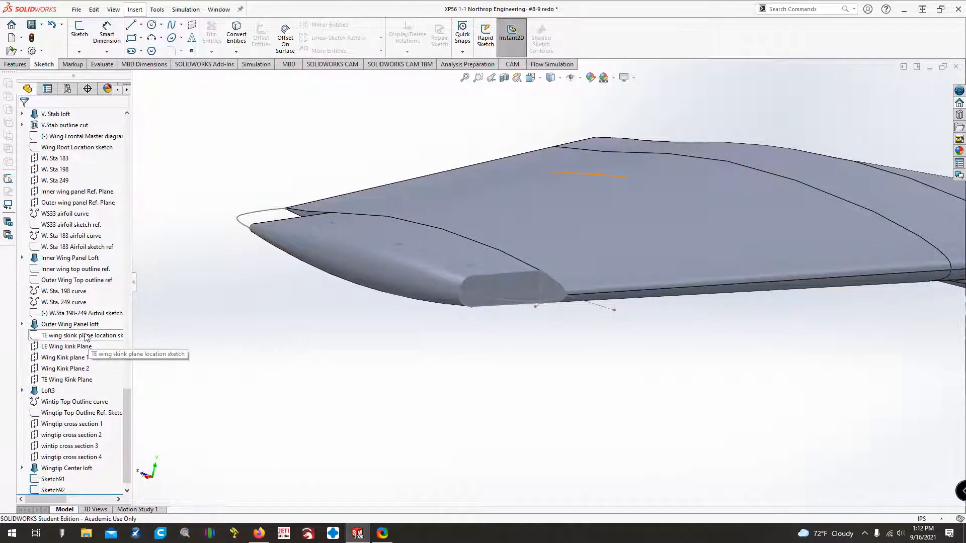
Start a sketch on the Outer wing panel Ref. Plane and convert the Wingtip Top Outline spline into it.
left_click(73, 282)
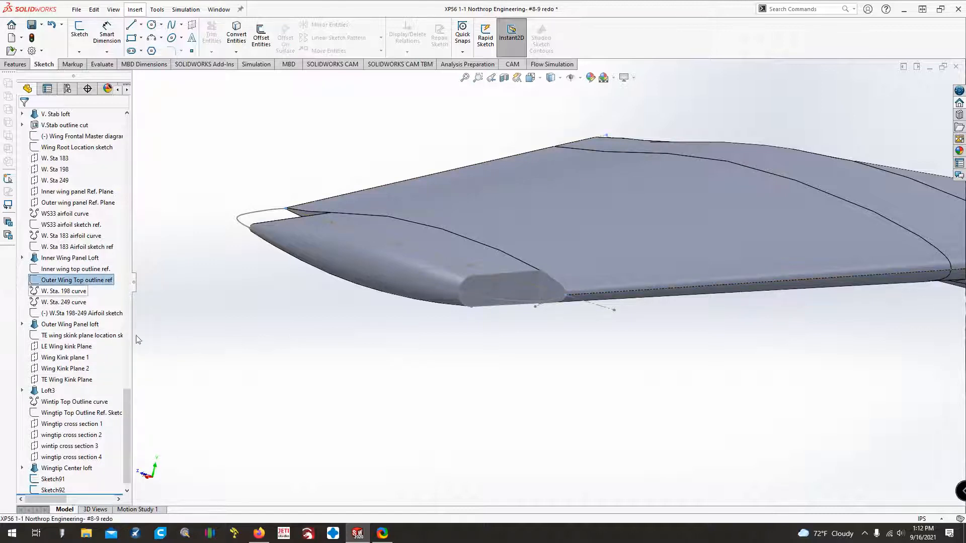
left_click(328, 371)
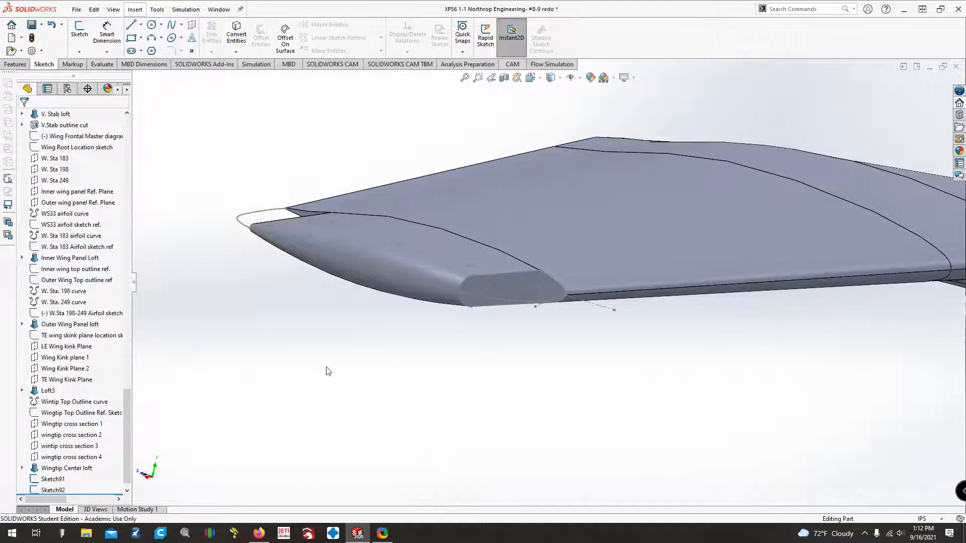
left_click(97, 283)
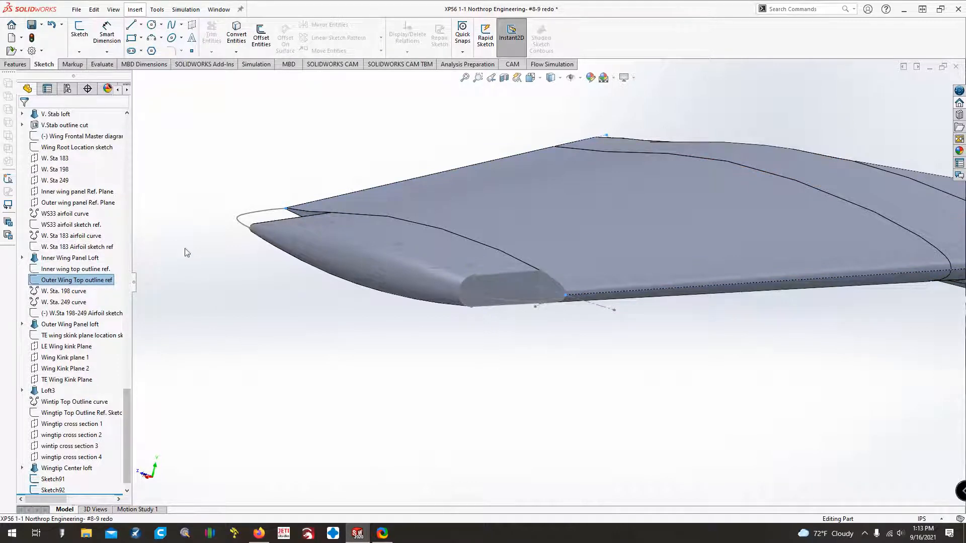
left_click(81, 203)
key("Down")
key("Down")
key("Down")
key("Down")
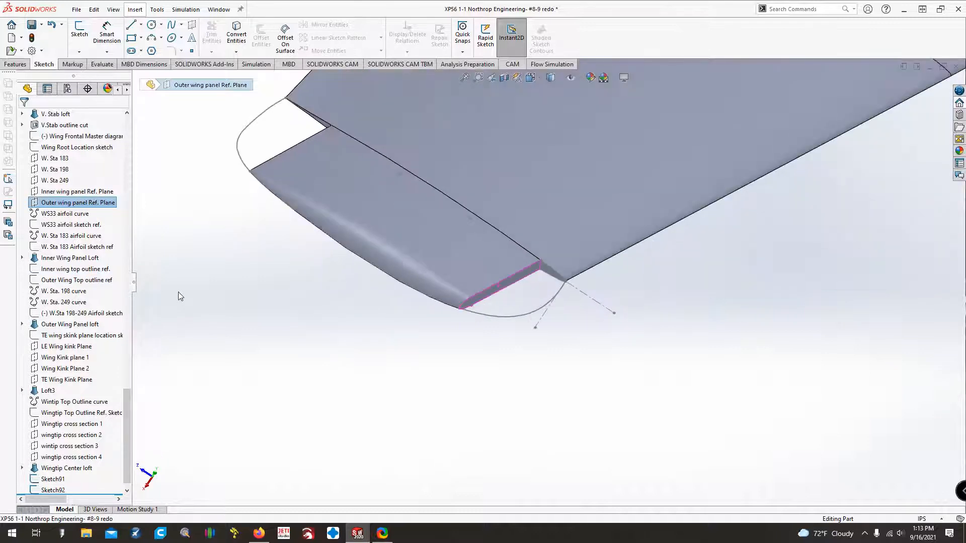
left_click(79, 29)
left_click(236, 33)
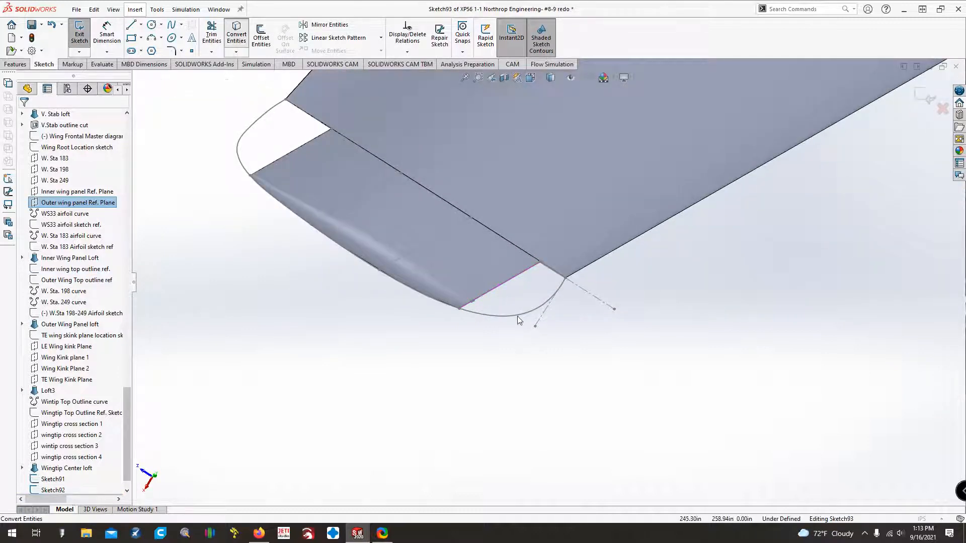
left_click(521, 321)
left_click(24, 117)
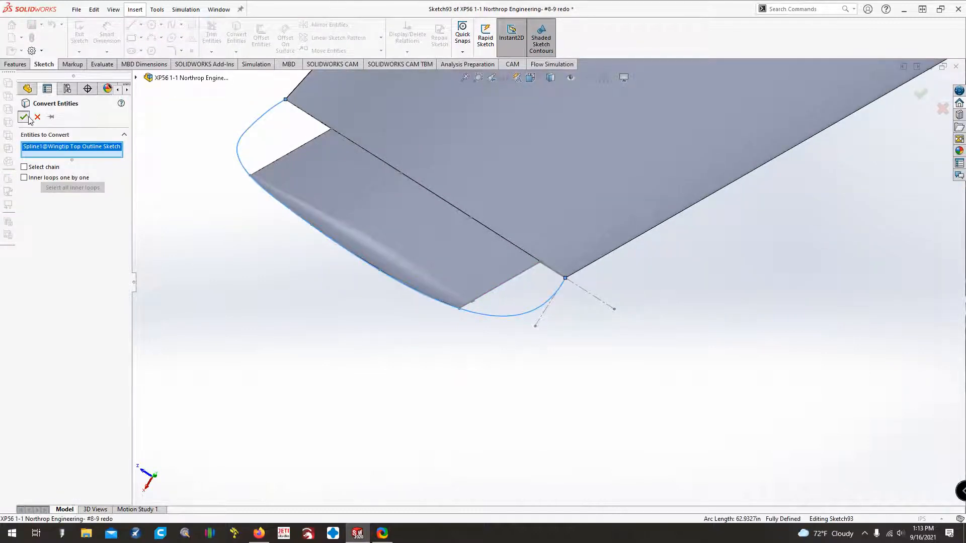
Split the converted outline spline just before the leading-edge end face of the Wingtip Center loft.
key("Up")
key("Up")
key("Up")
scroll(479, 327, "down", 3)
scroll(479, 331, "down", 3)
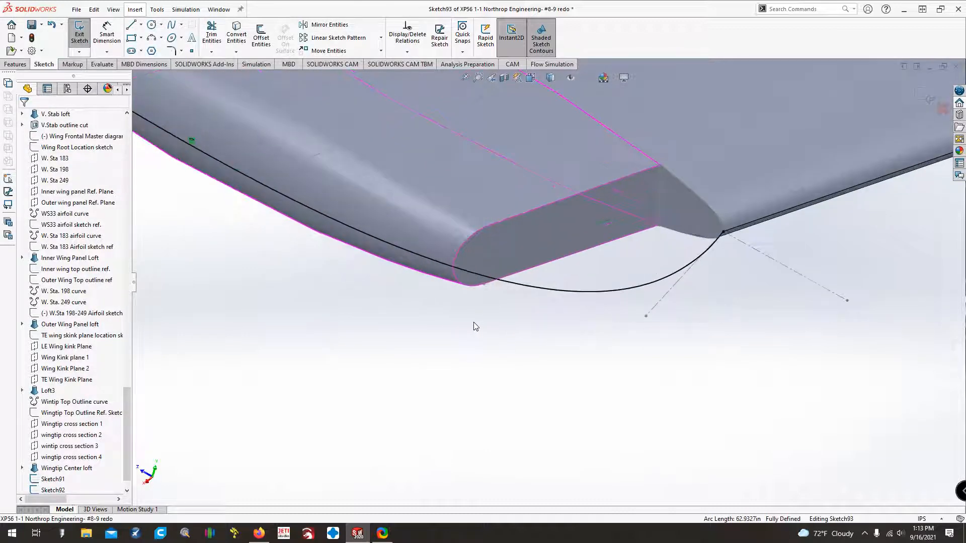
right_click(404, 255)
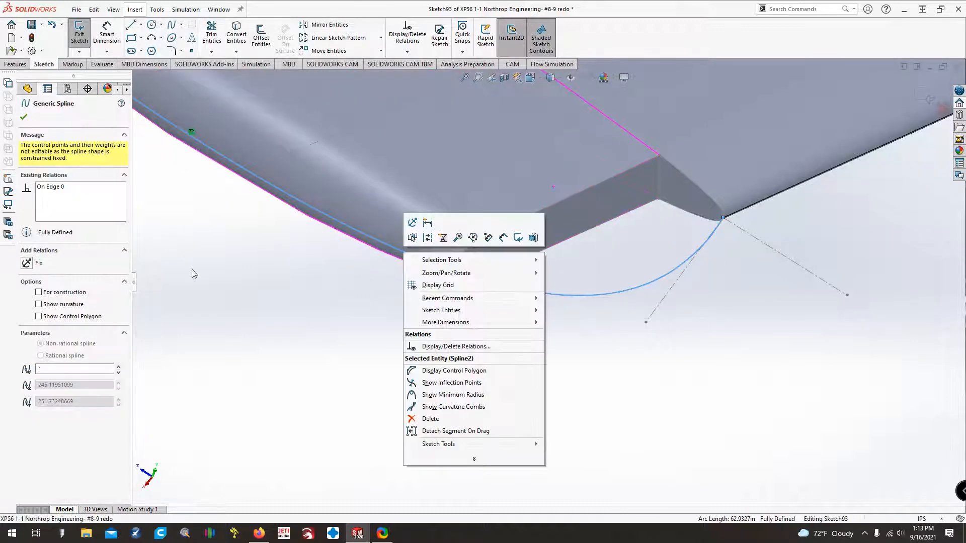
left_click(29, 120)
left_click(24, 118)
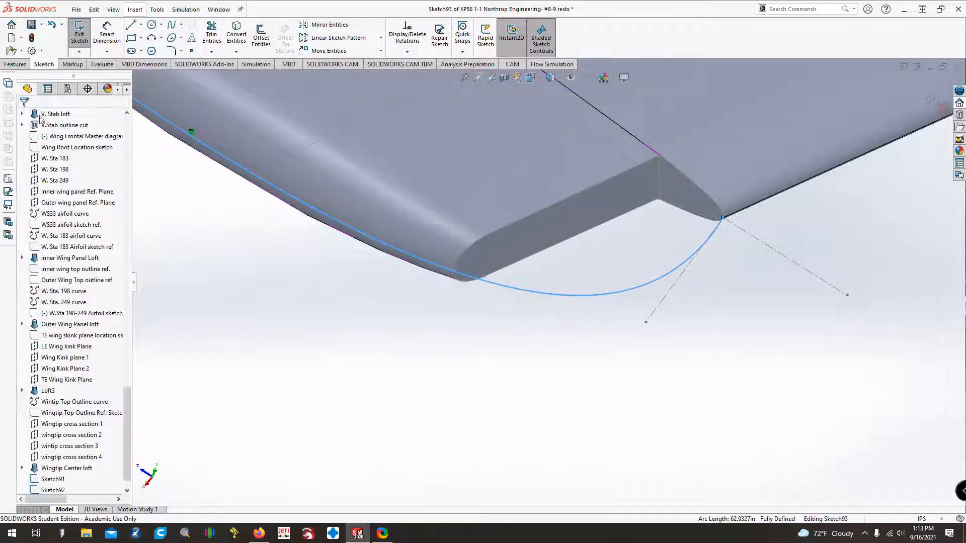
left_click(157, 10)
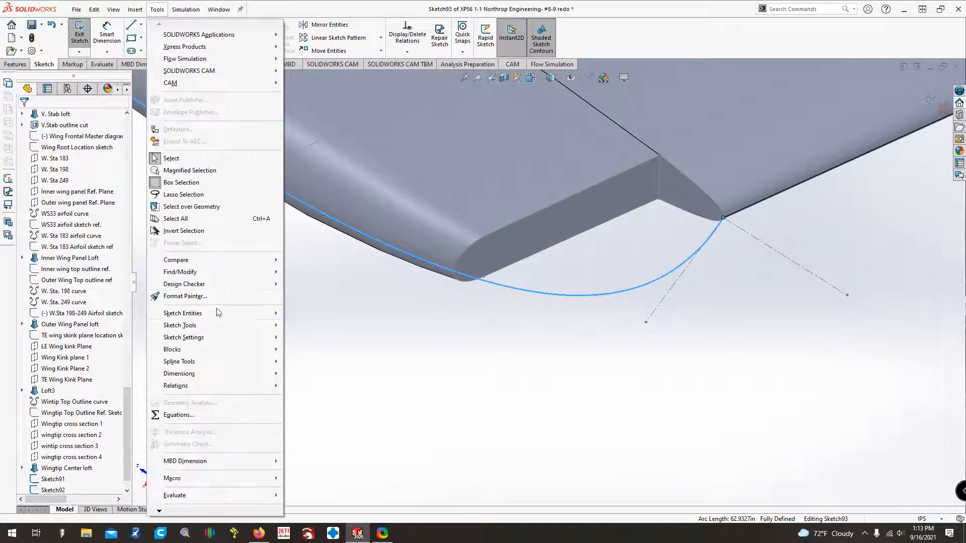
mouse_move(274, 325)
left_click(301, 147)
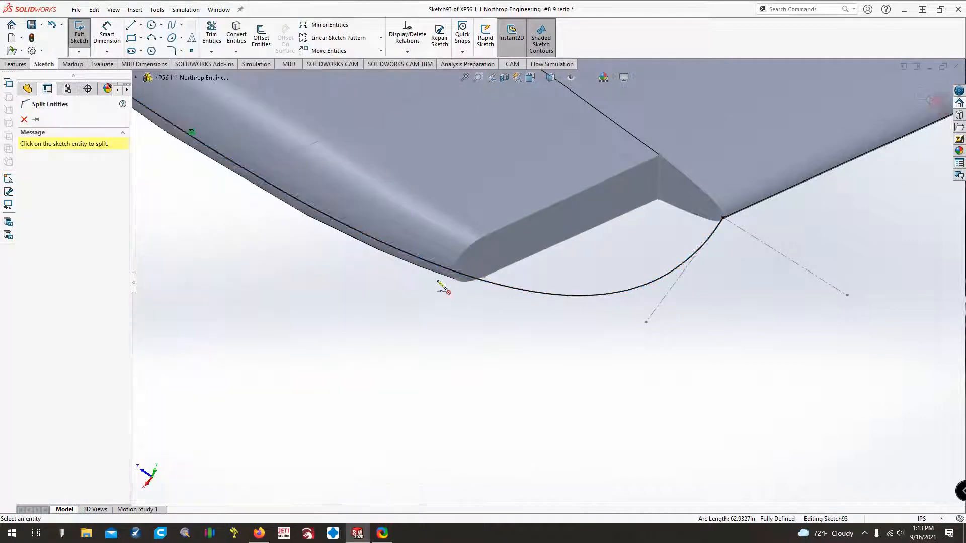
left_click(435, 264)
key("Return")
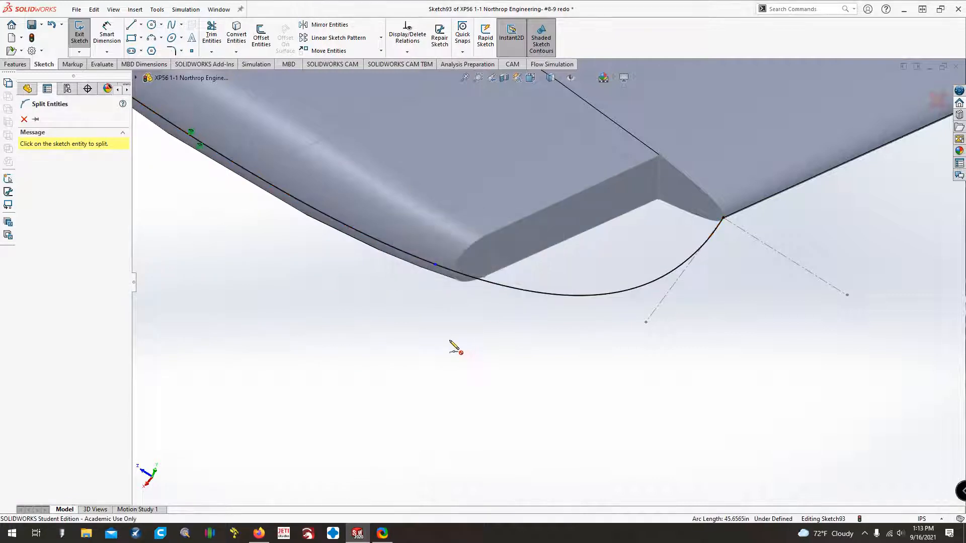
key("Escape")
Add a Pierce relation between the split point and the nose line of Sketch91 on the Wingtip Center loft's end face.
left_click(435, 264)
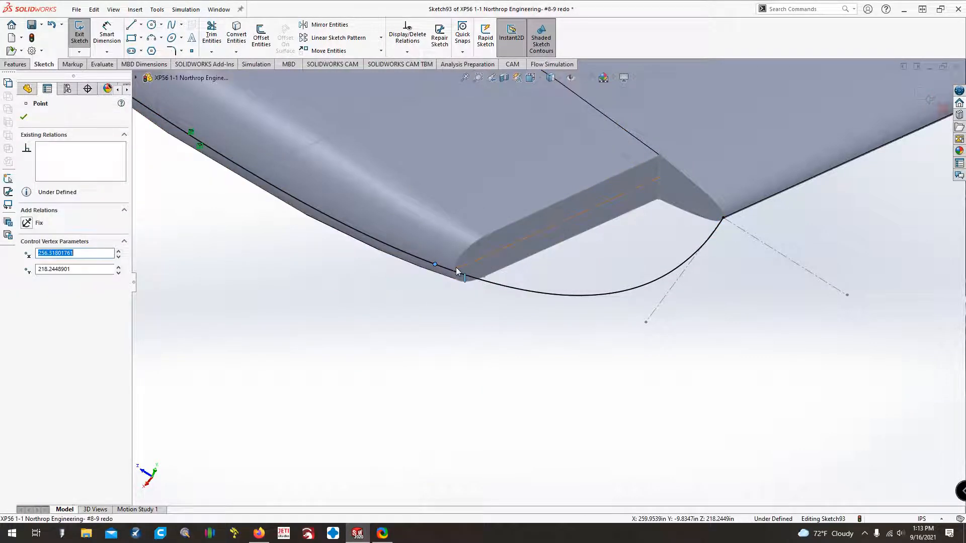
scroll(512, 252, "down", 10)
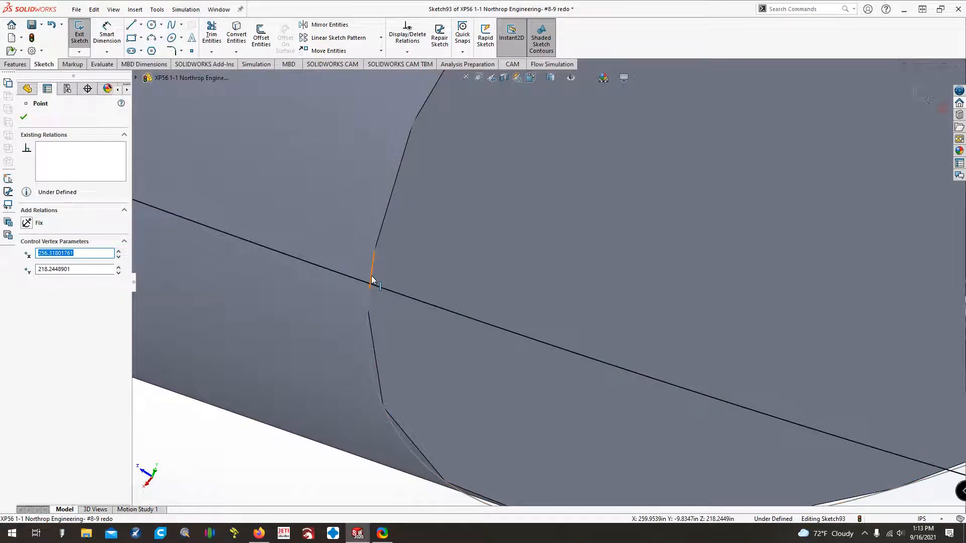
left_click(372, 280, "ctrl")
left_click(26, 303)
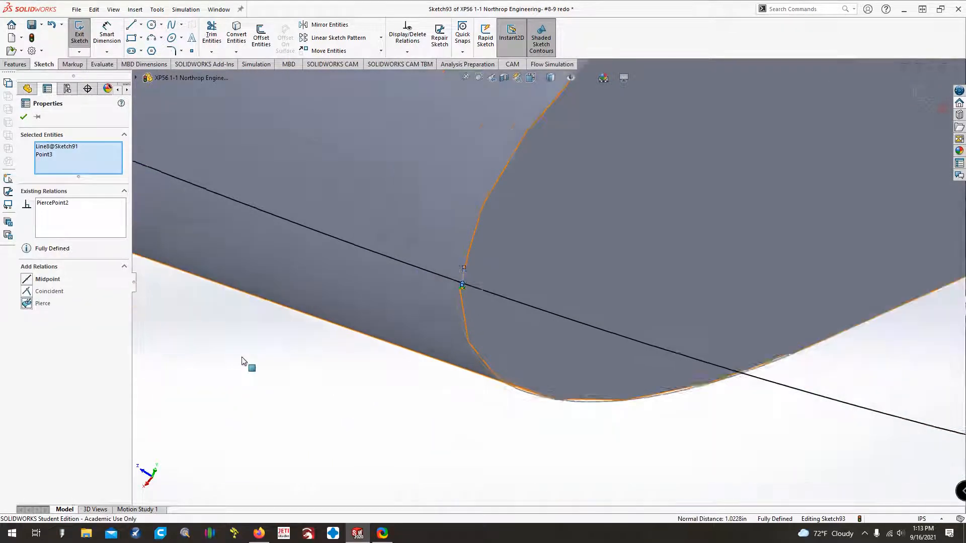
scroll(242, 361, "up", 10)
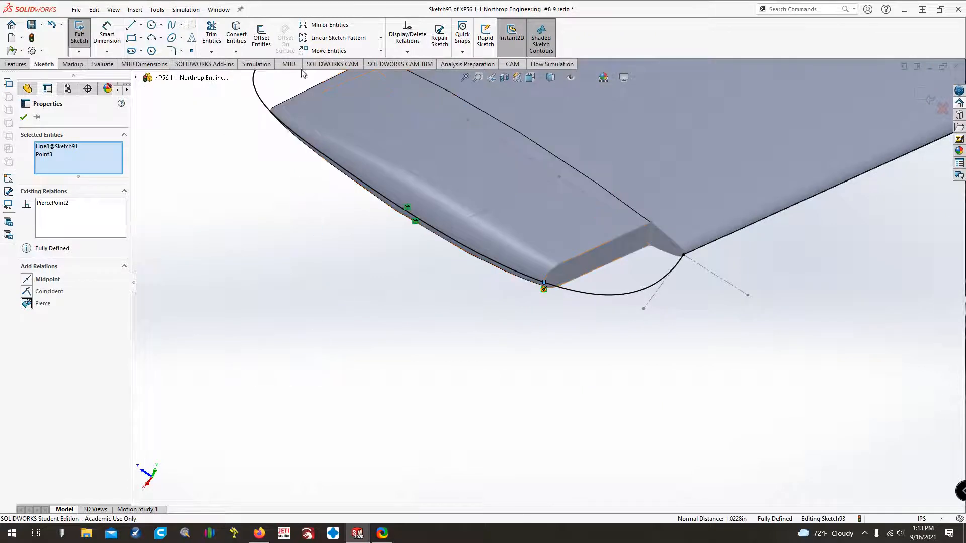
Trim away the spline portion along the Wingtip Center loft, keeping only the leading-edge curve to the outer wing panel.
left_click(211, 36)
left_click_drag(509, 252, 491, 283)
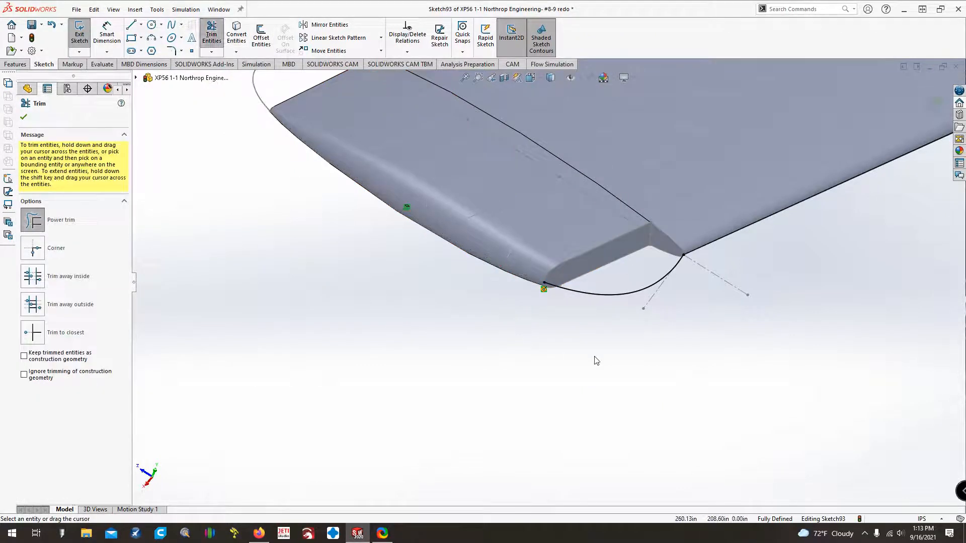
key("Escape")
Try to relate the curve's endpoint at the outer panel's leading edge to the converted end-face profile in Sketch92.
scroll(788, 260, "down", 3)
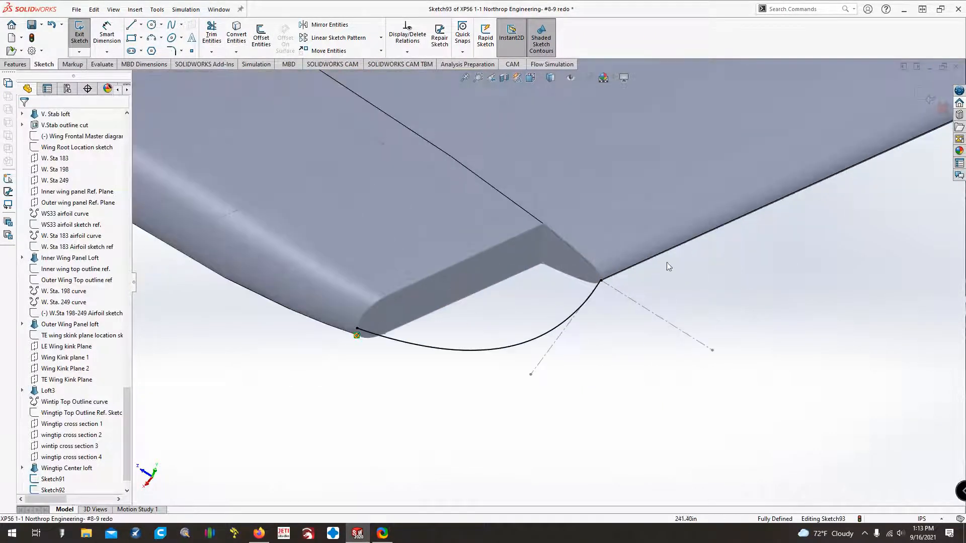
scroll(548, 282, "down", 4)
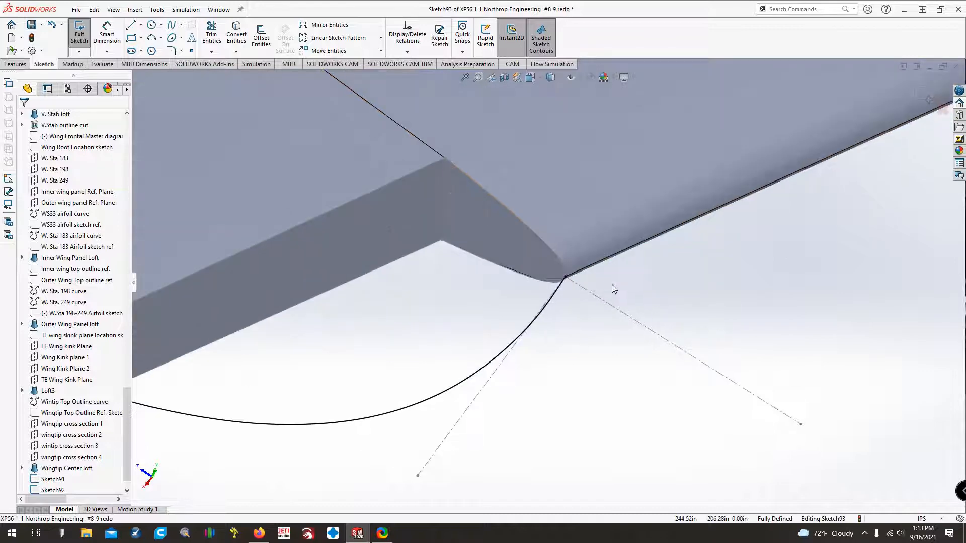
scroll(546, 284, "down", 2)
left_click(577, 226)
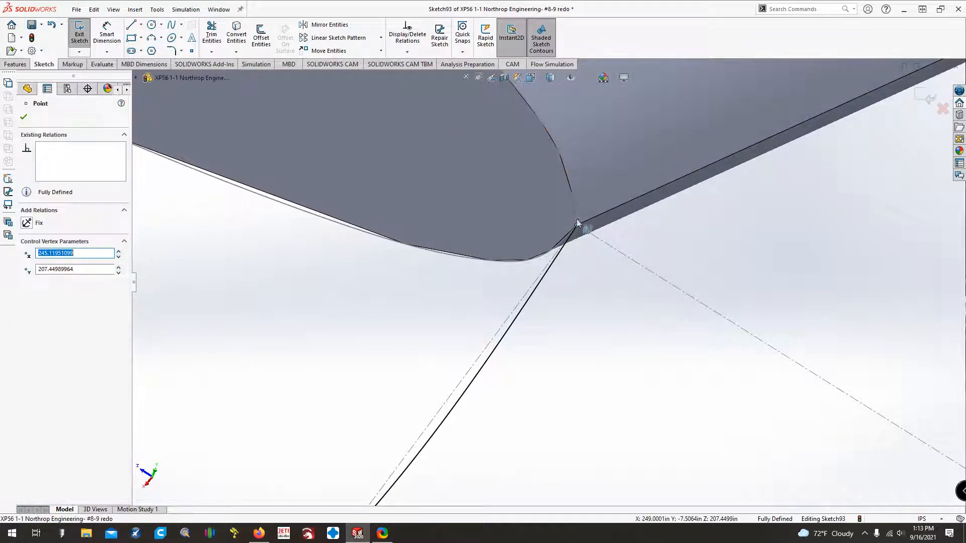
left_click(576, 220, "ctrl")
left_click(407, 282)
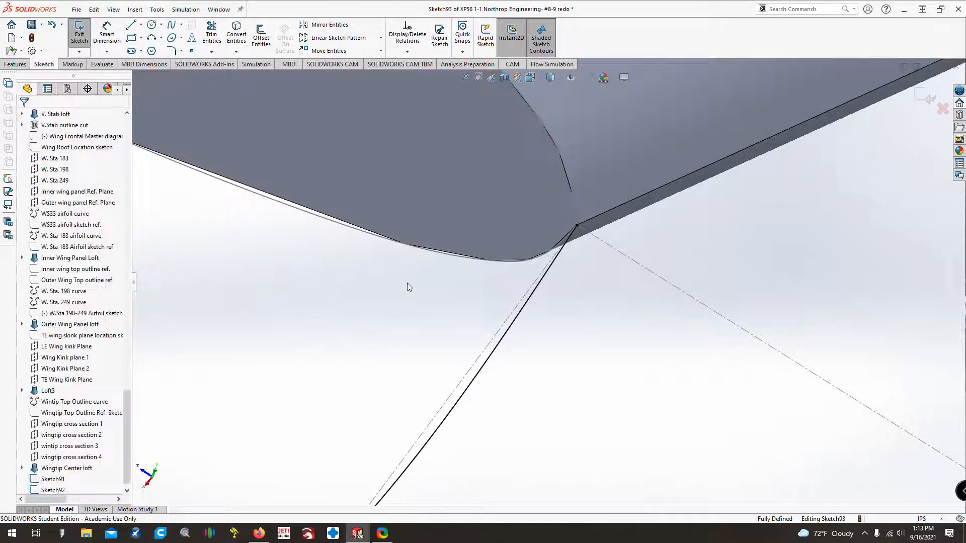
scroll(591, 218, "down", 6)
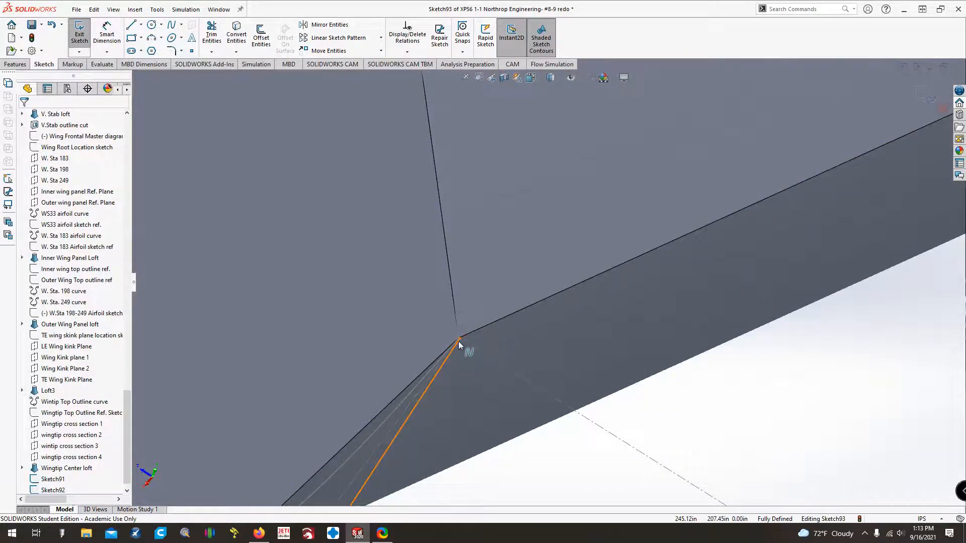
left_click(459, 339)
left_click(452, 346, "ctrl")
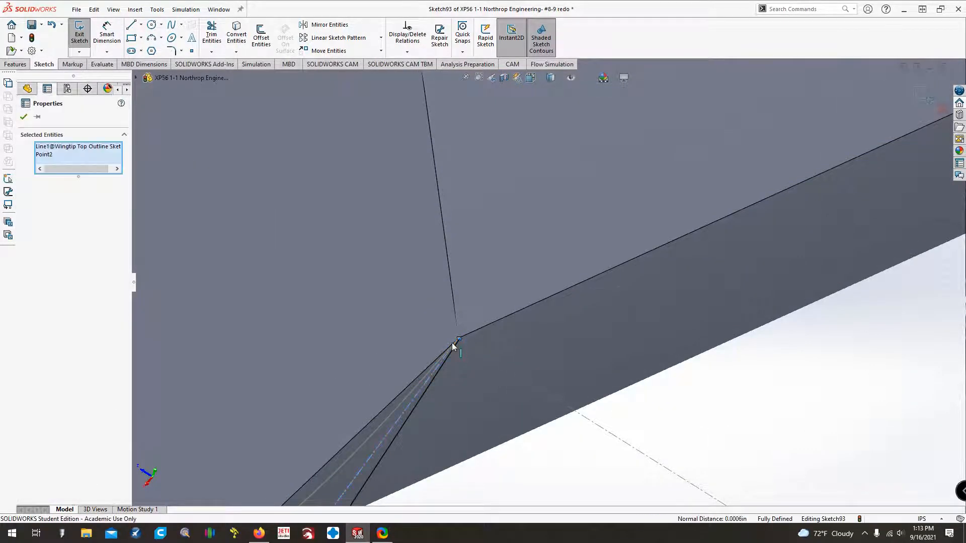
left_click(705, 390)
left_click(451, 287)
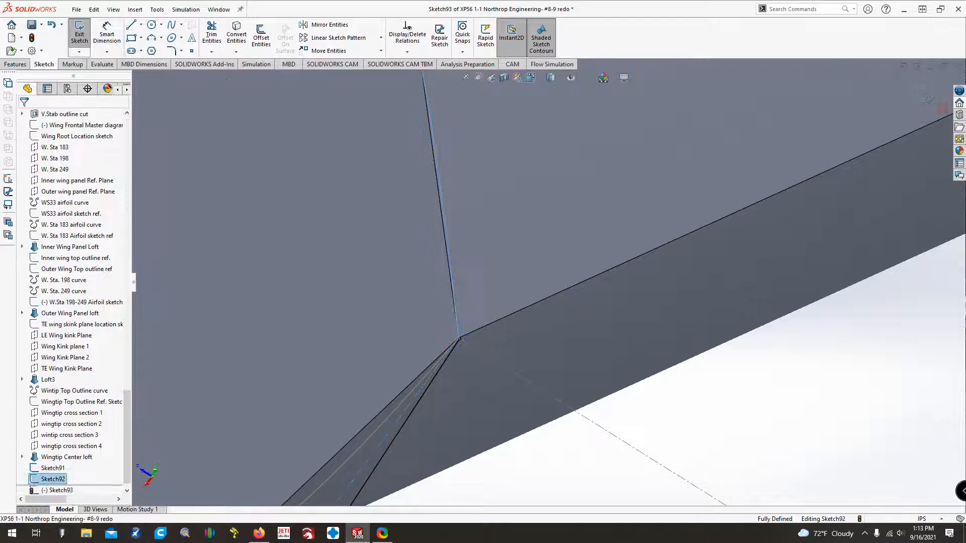
left_click(458, 339, "ctrl")
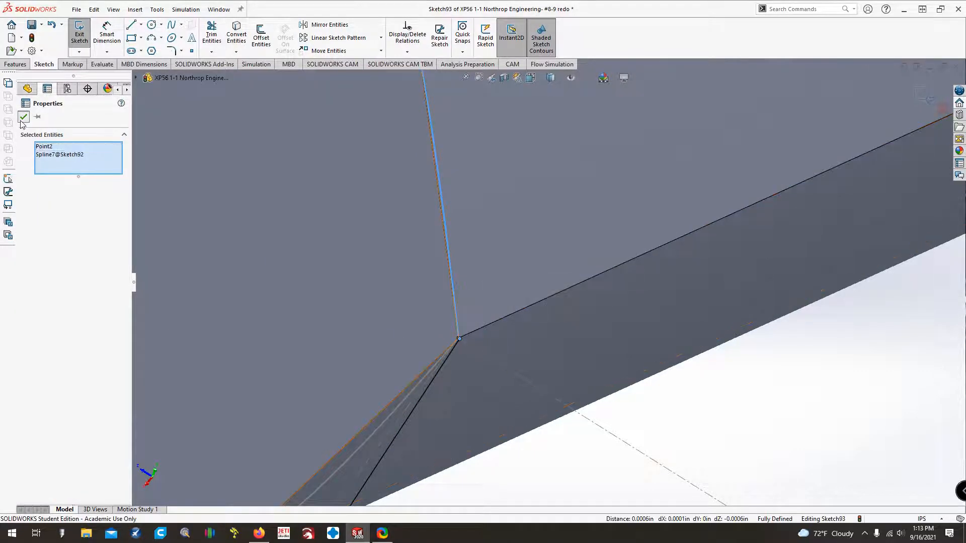
left_click(23, 119)
scroll(518, 362, "up", 4)
scroll(369, 362, "up", 6)
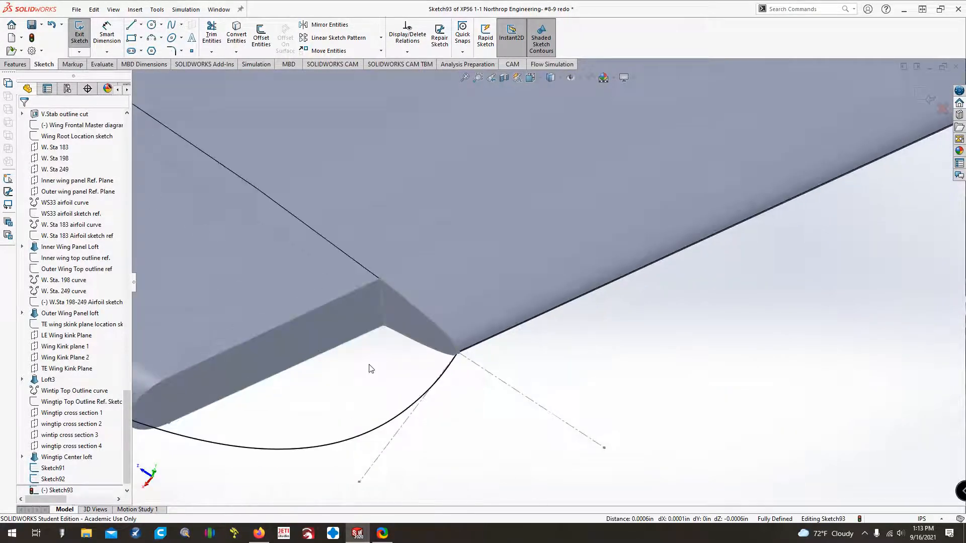
Close the guide curve sketch and hide the Wingtip Top Outline Sketch within the Wingtip Center loft.
left_click(79, 35)
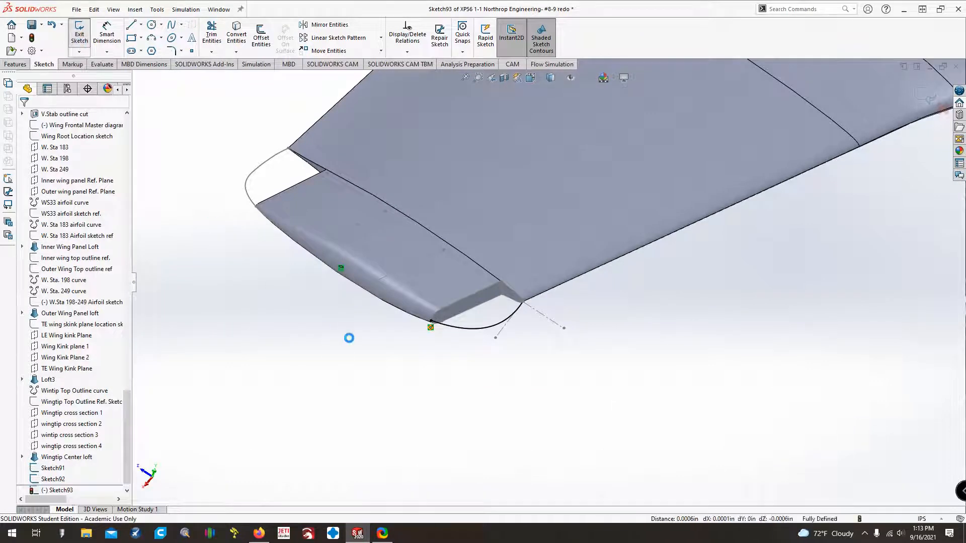
left_click(333, 369)
key("Down")
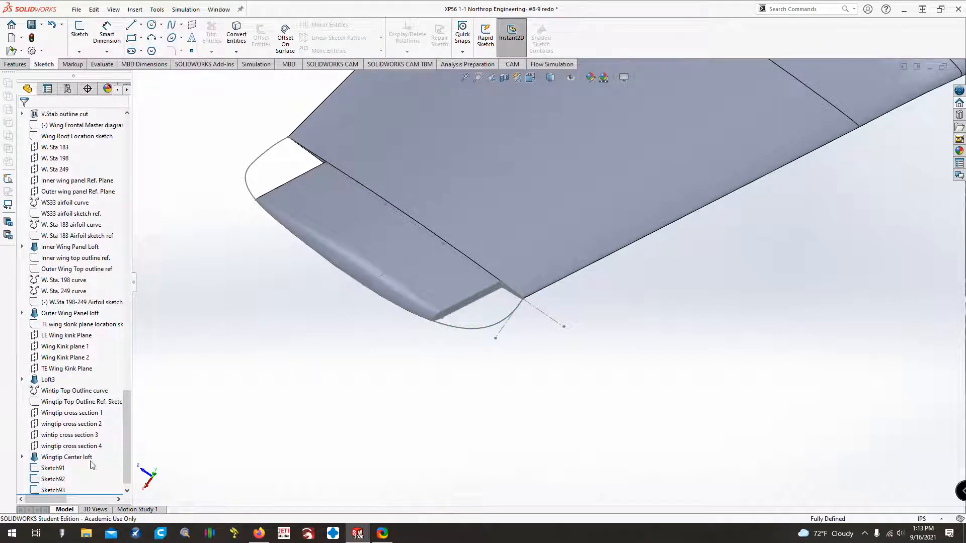
left_click(22, 457)
right_click(63, 479)
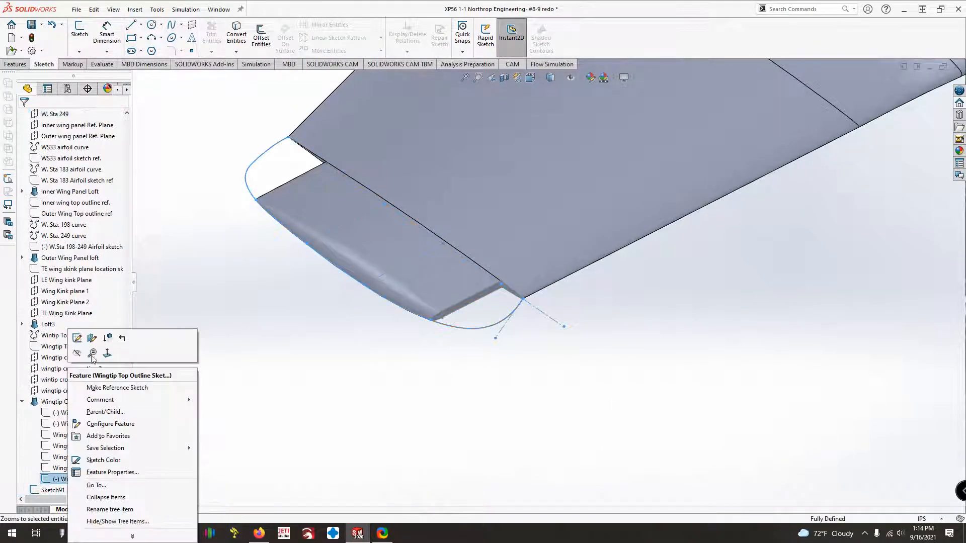
left_click(77, 354)
left_click(22, 402)
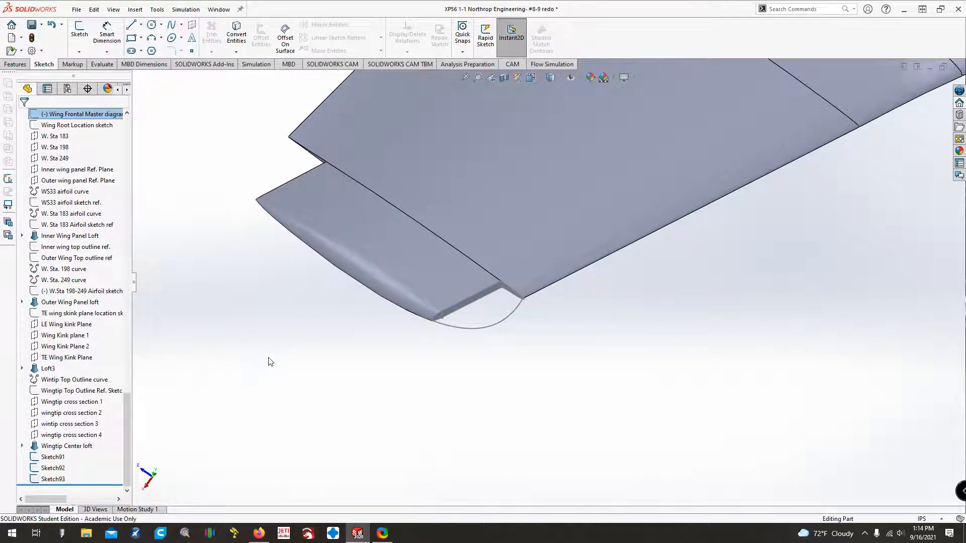
left_click(15, 64)
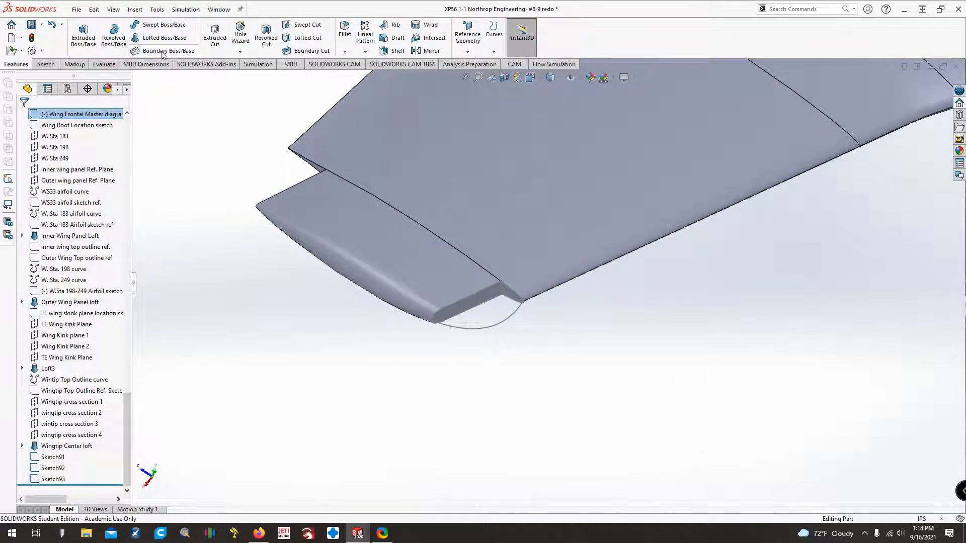
Try a Boundary Boss/Base between Sketch91 and Sketch92 in Direction 1, with the tip curve Sketch93 in Direction 2.
left_click(162, 53)
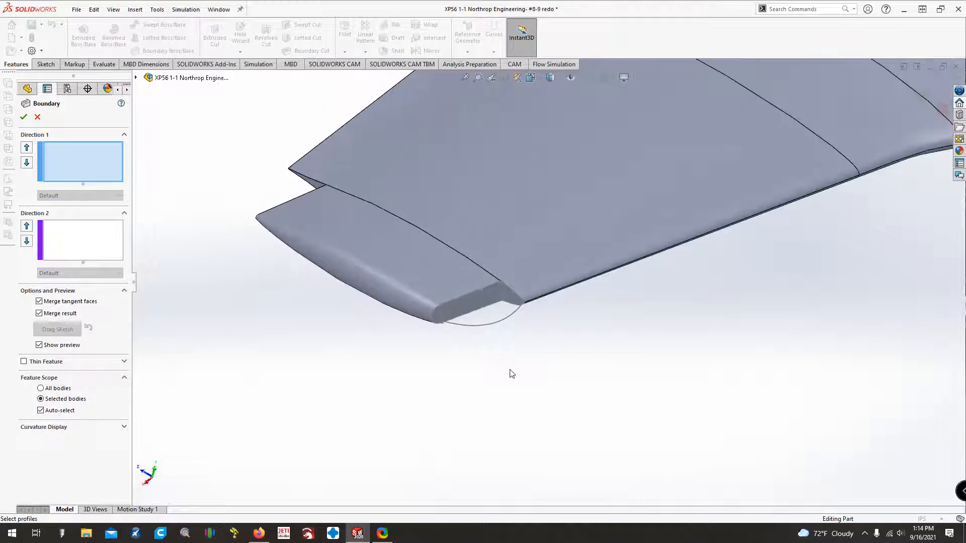
scroll(496, 342, "down", 4)
key("ctrl+Down")
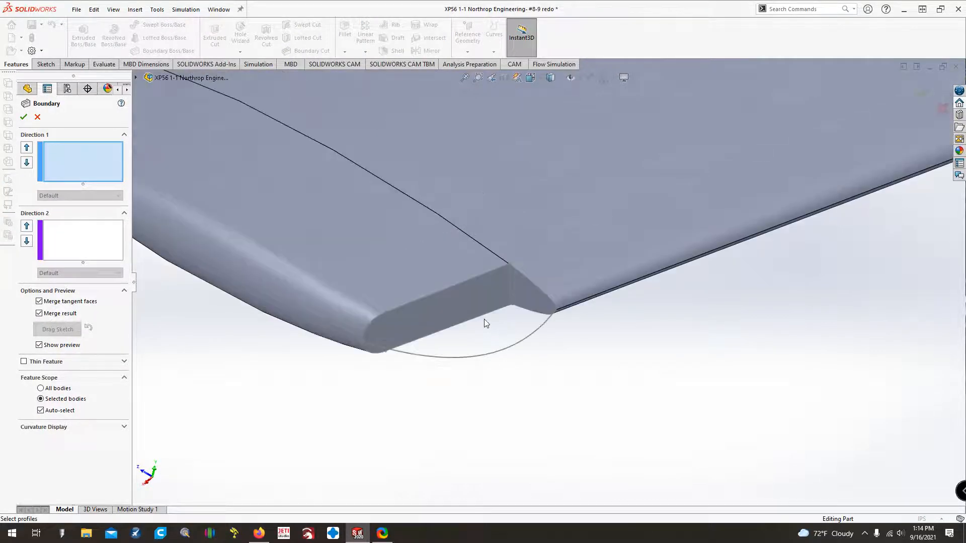
left_click(430, 297)
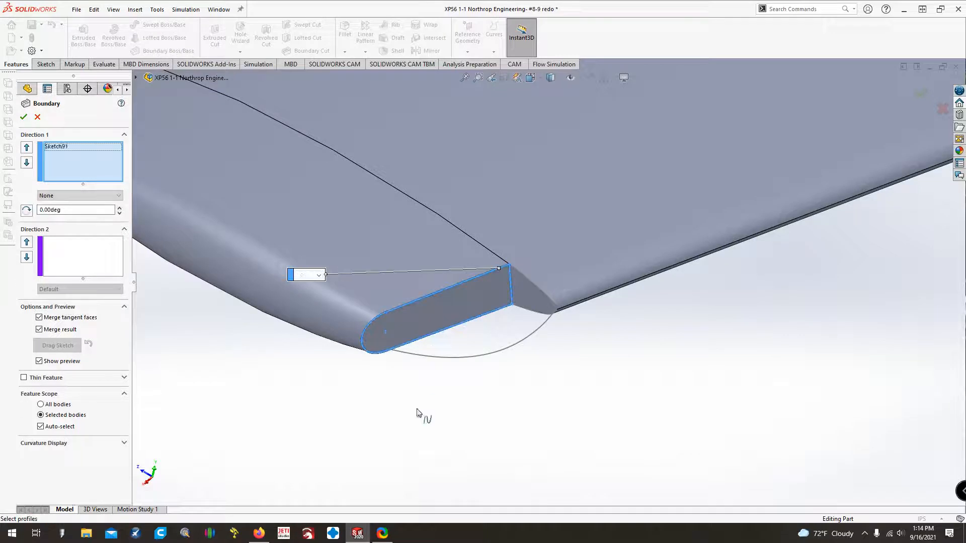
left_click(537, 289)
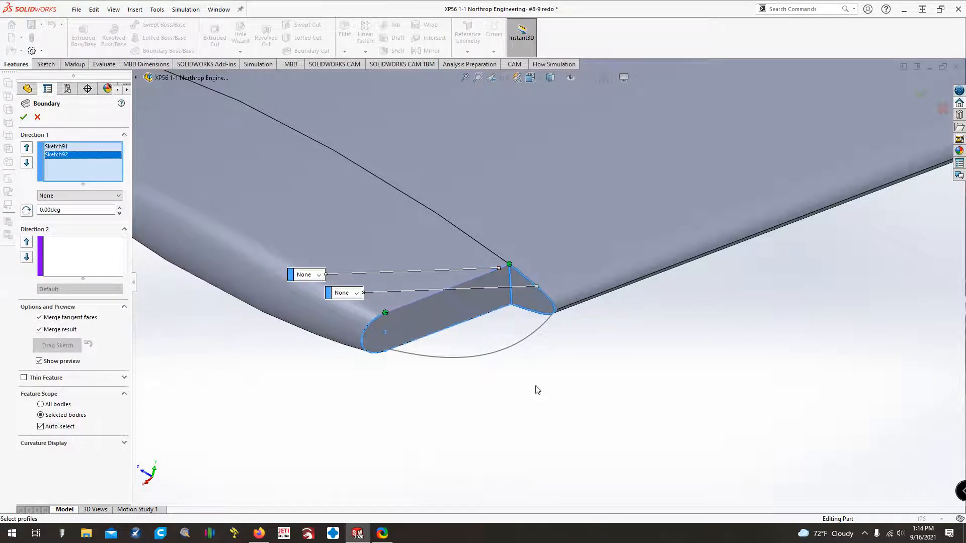
left_click(116, 271)
left_click(452, 358)
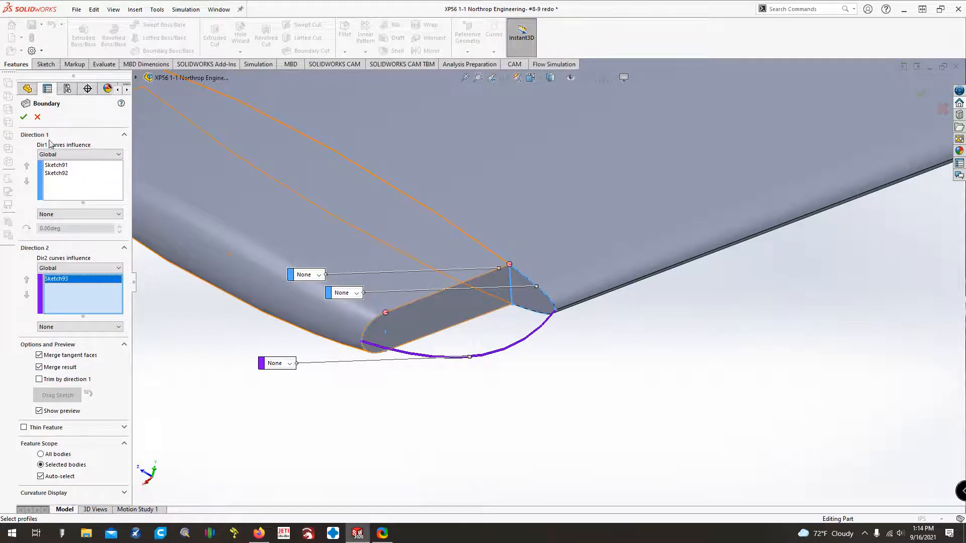
Redefine the boundary with only Sketch91 in Direction 1 and Sketch93 in Direction 2, and try adding Sketch92 to Direction 2.
right_click(81, 285)
left_click(99, 310)
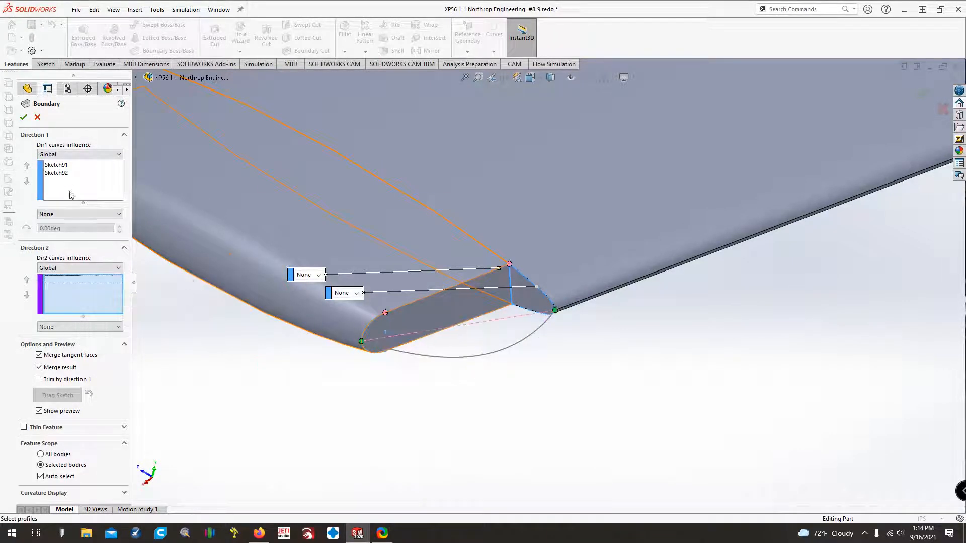
right_click(76, 171)
left_click(90, 184)
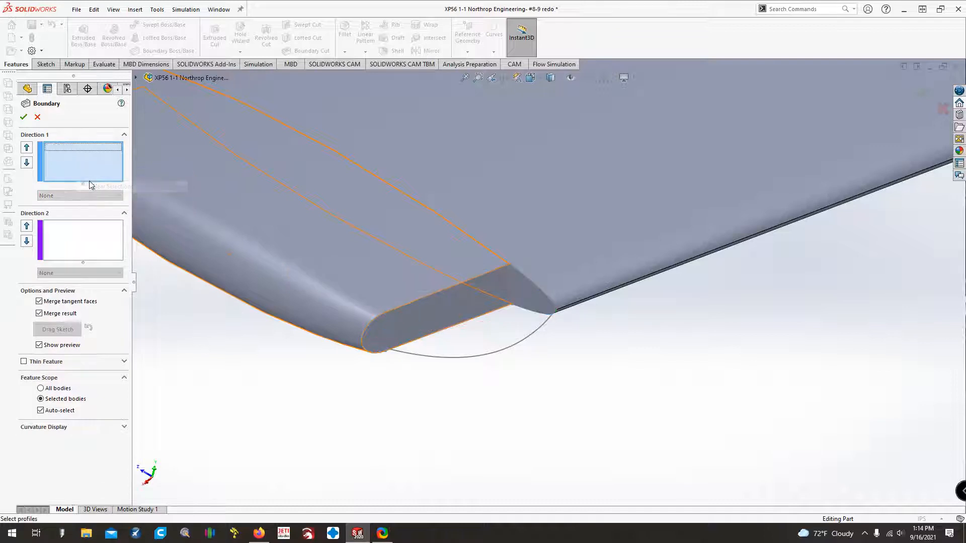
left_click(410, 303)
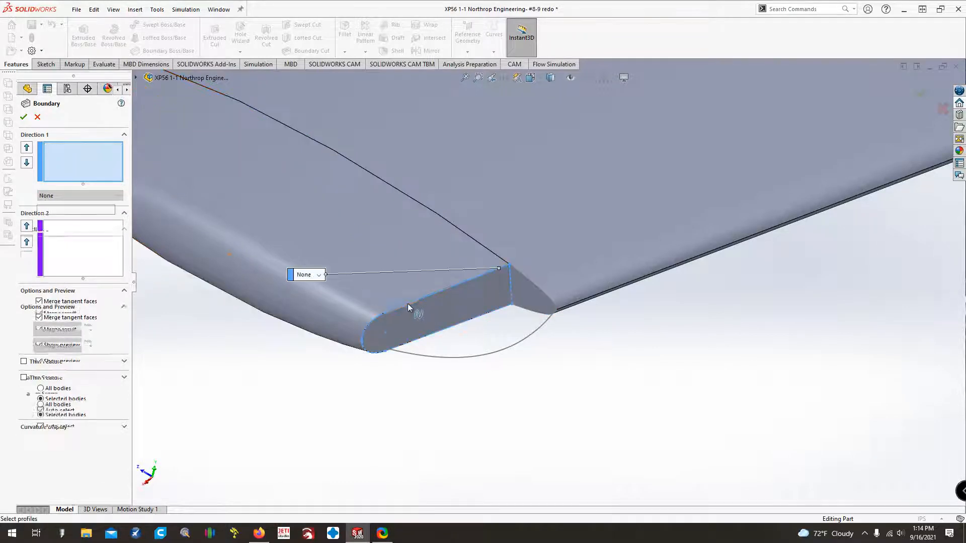
left_click(465, 358)
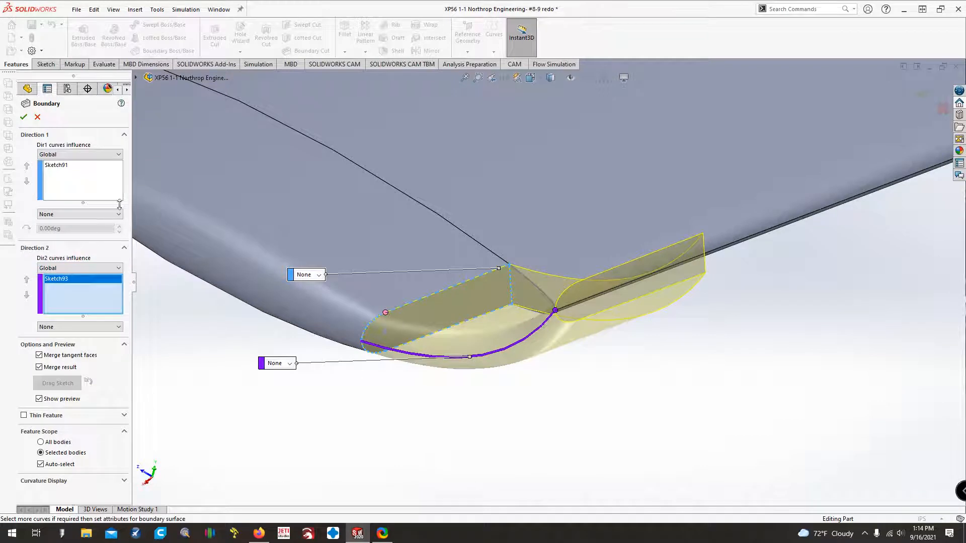
left_click(541, 294)
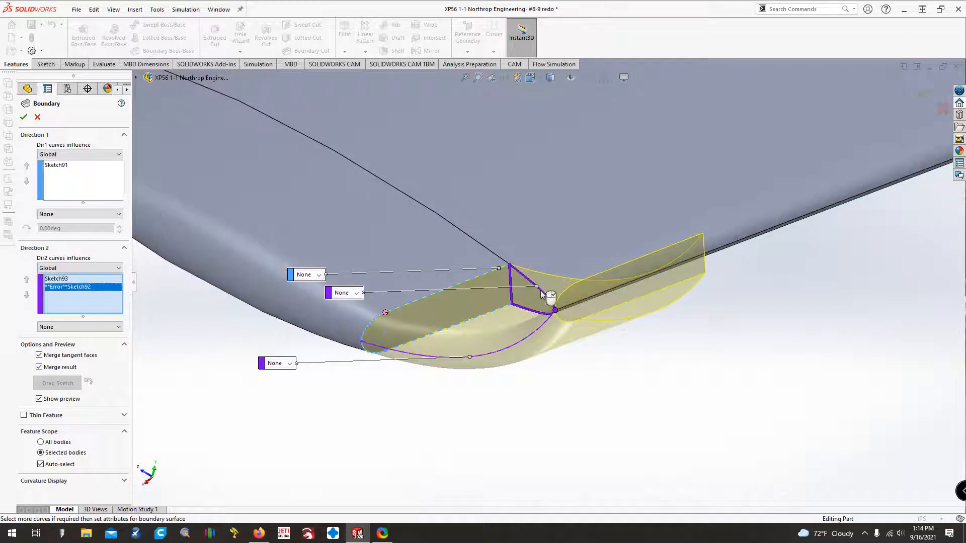
key("Delete")
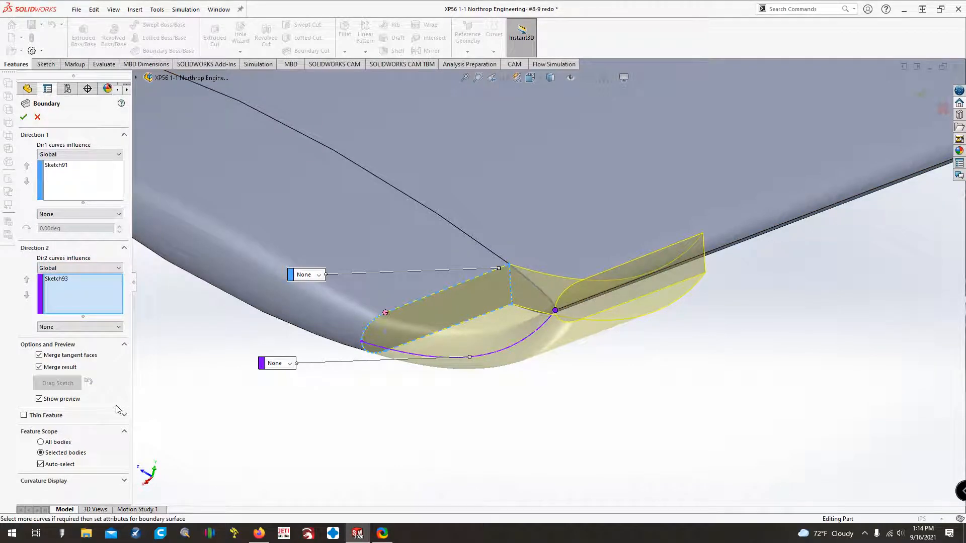
Examine the boundary preview and the curvature display options, and cancel the boundary feature.
left_click(124, 482)
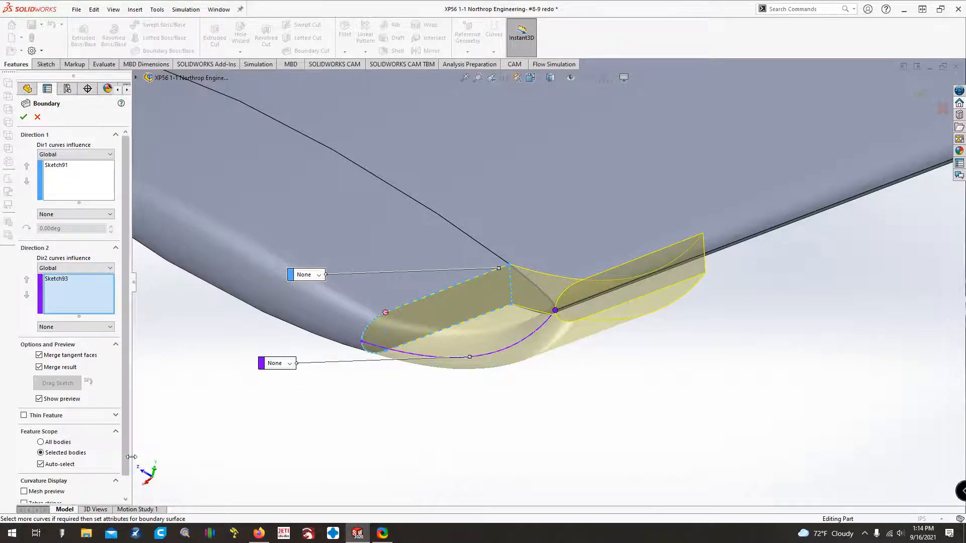
scroll(157, 439, "down", 3)
scroll(381, 407, "up", 6)
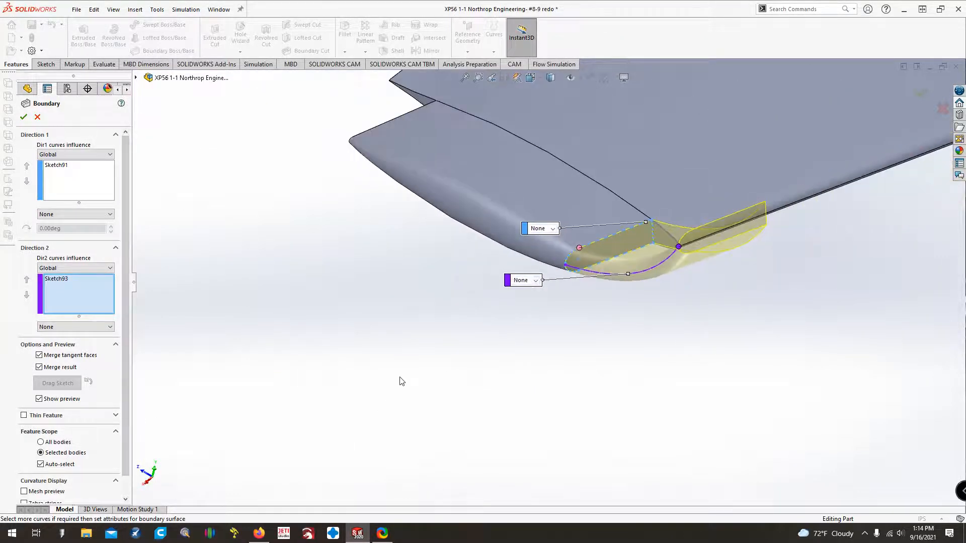
key("ctrl+Left")
key("ctrl+Left")
key("ctrl+Down")
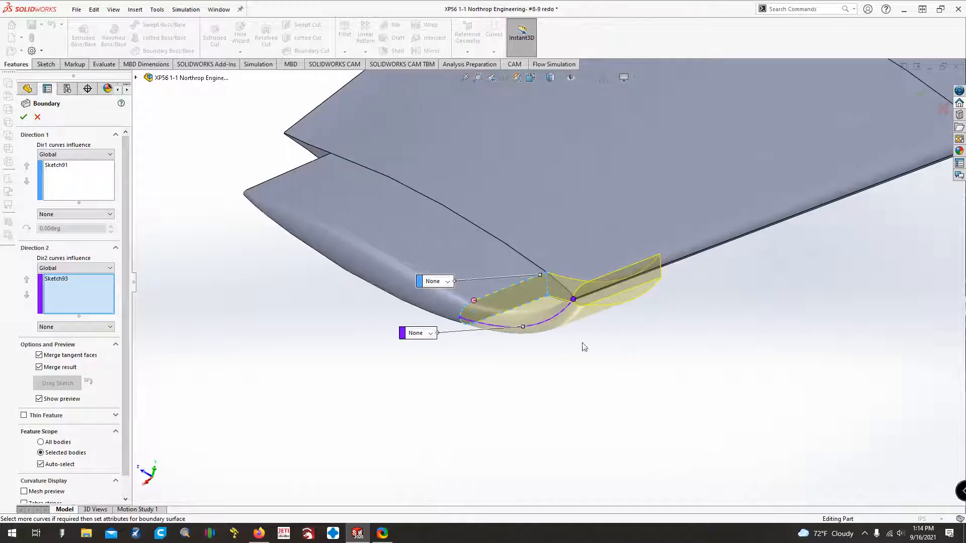
scroll(124, 422, "down", 2)
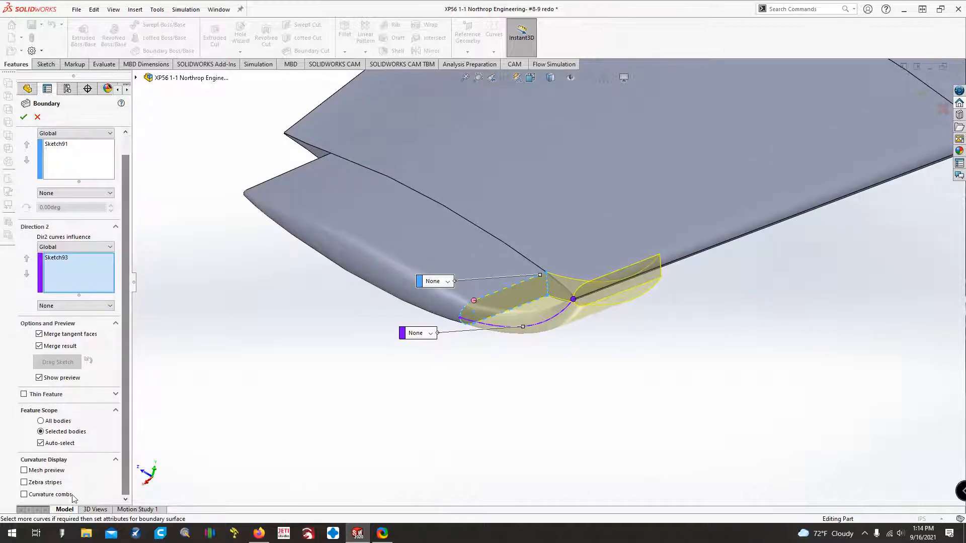
key("ctrl+Down")
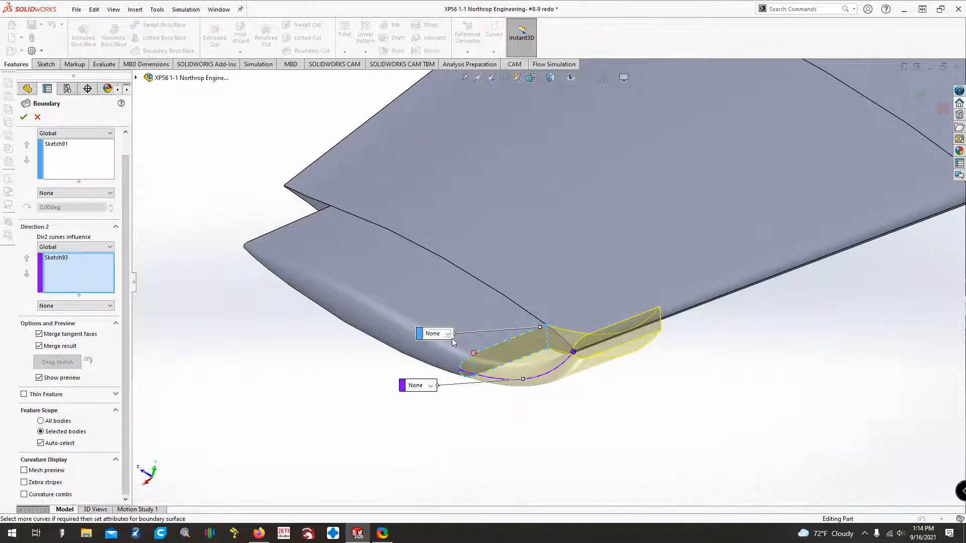
scroll(569, 353, "down", 2)
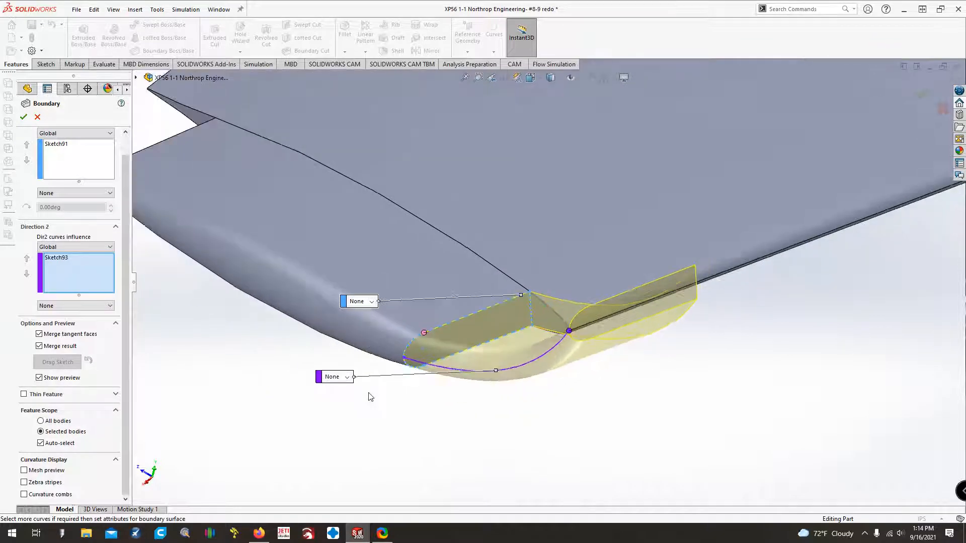
left_click(38, 117)
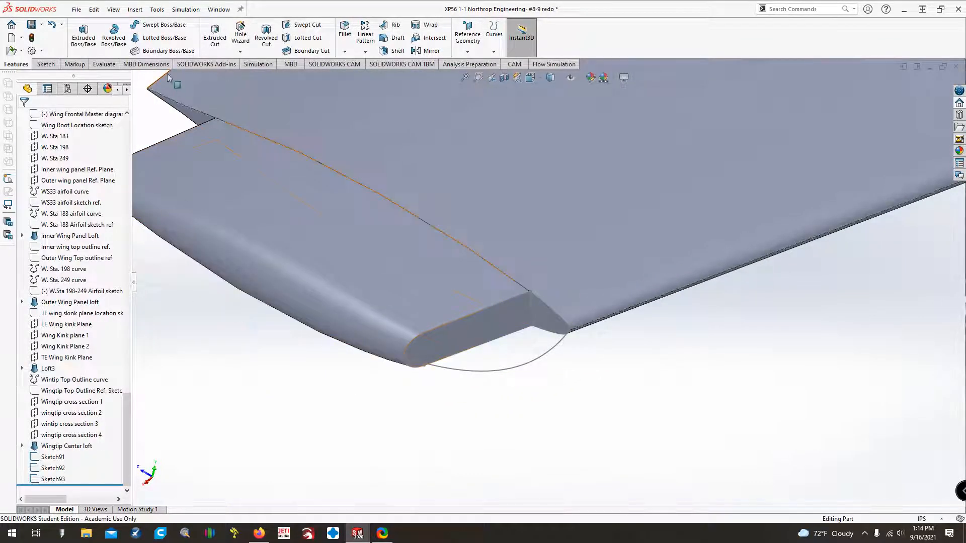
Try a Lofted Boss/Base between Sketch91 and Sketch92 with Sketch93 as the guide curve.
left_click(157, 42)
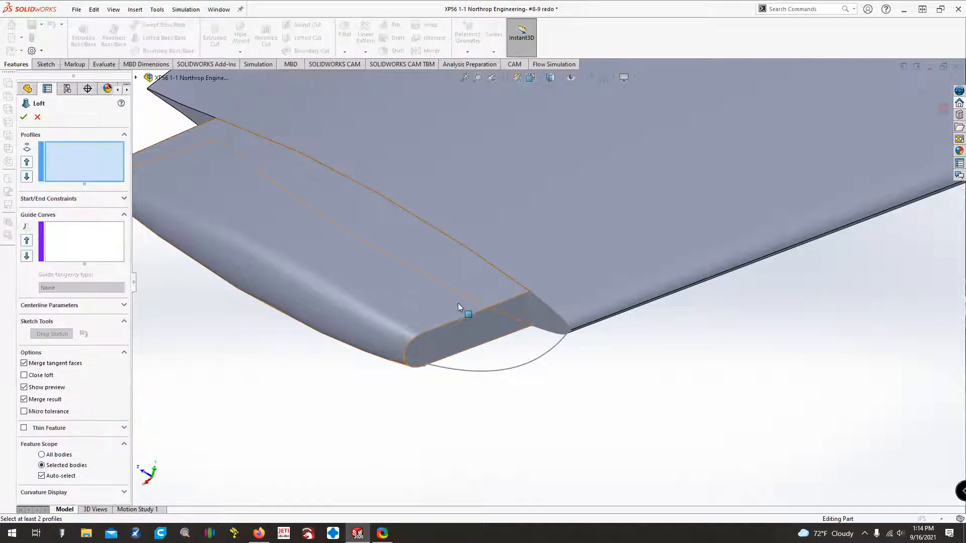
left_click(486, 311)
left_click(550, 308)
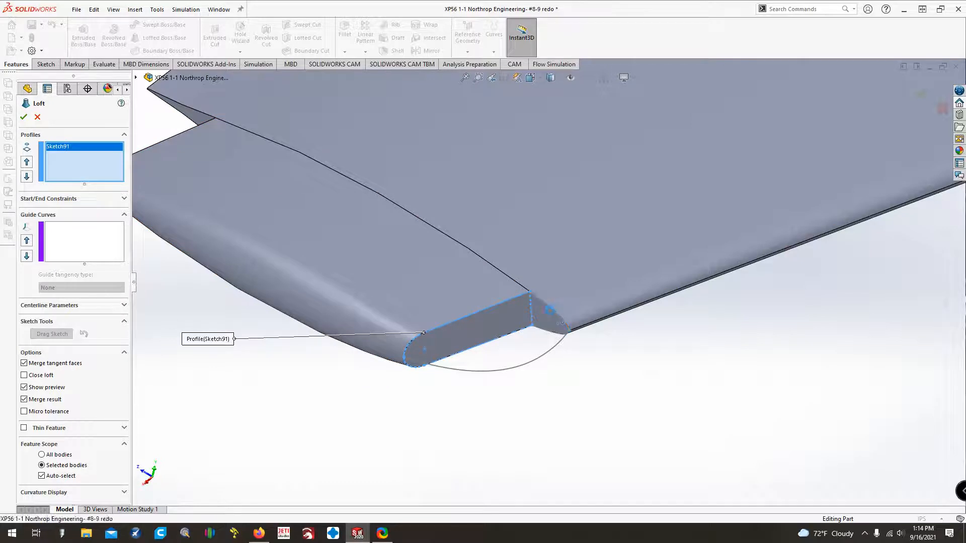
left_click(98, 255)
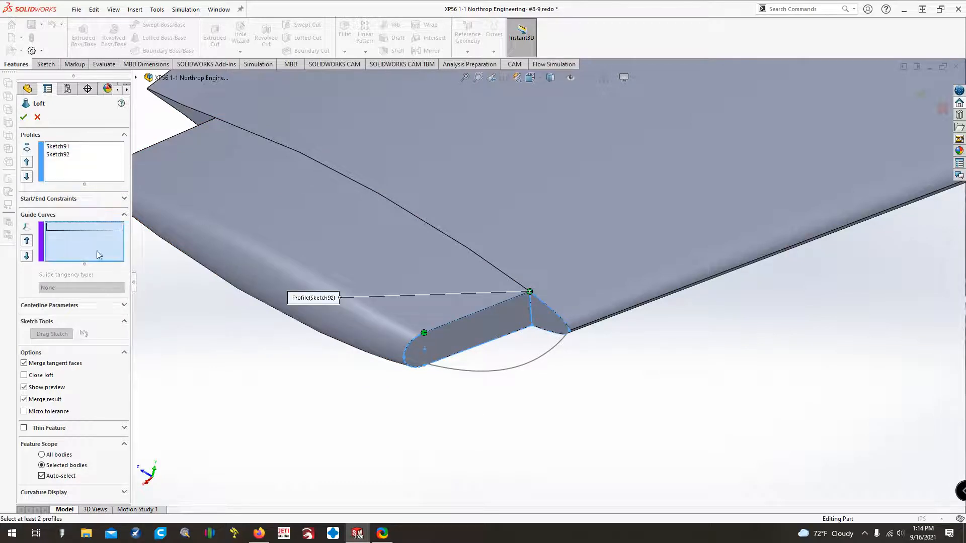
left_click(492, 374)
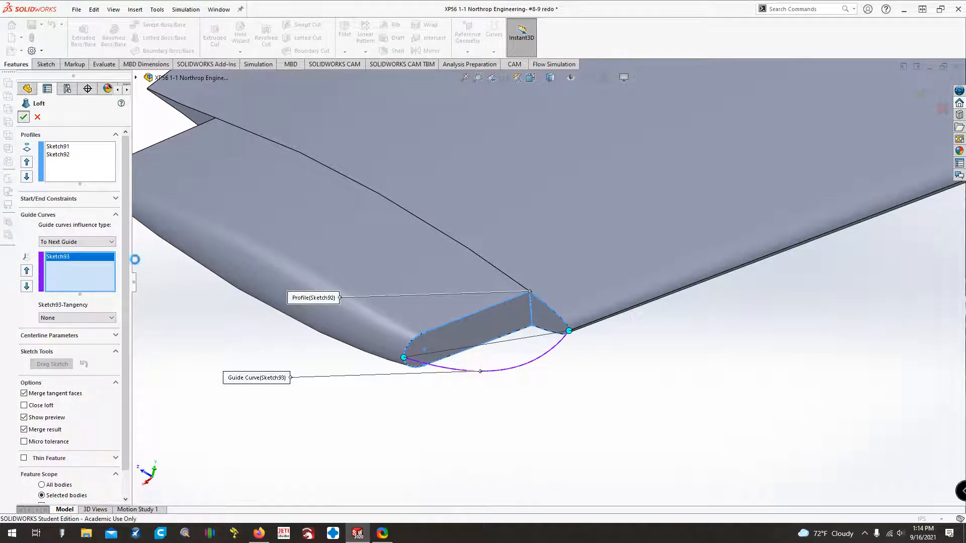
left_click(38, 117)
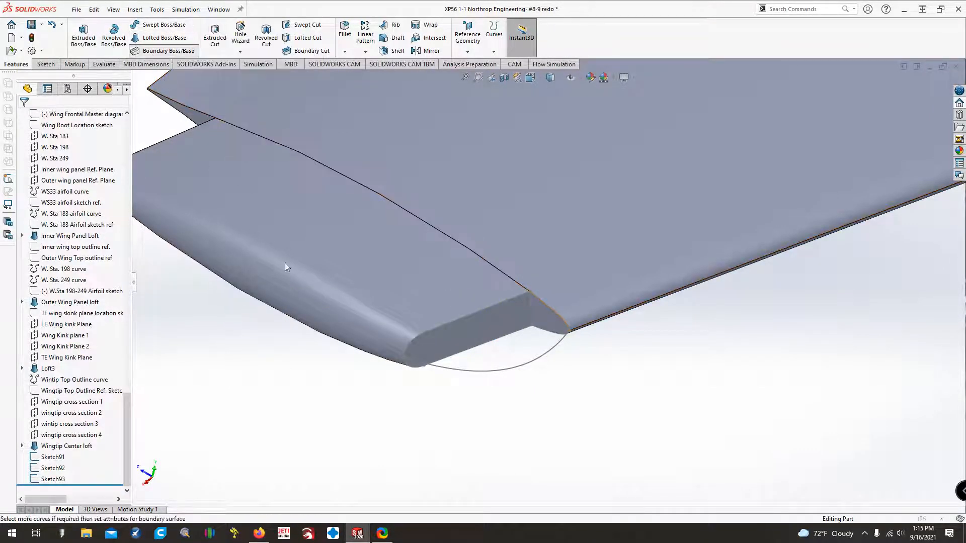
Set up a Boundary Boss/Base with Sketch91 in Direction 1 and Sketch93 in Direction 2, using Normal To Profile for Sketch93.
left_click(162, 50)
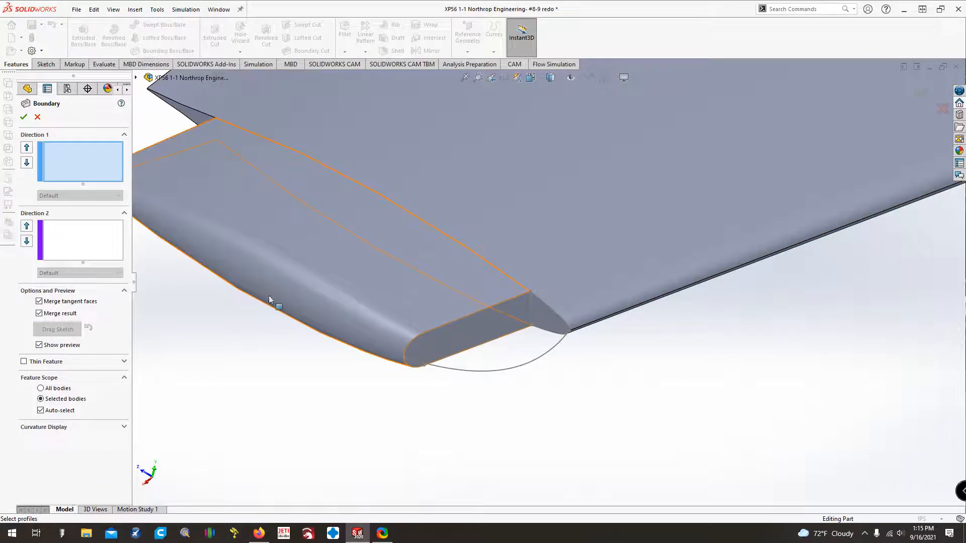
left_click(464, 316)
left_click(93, 255)
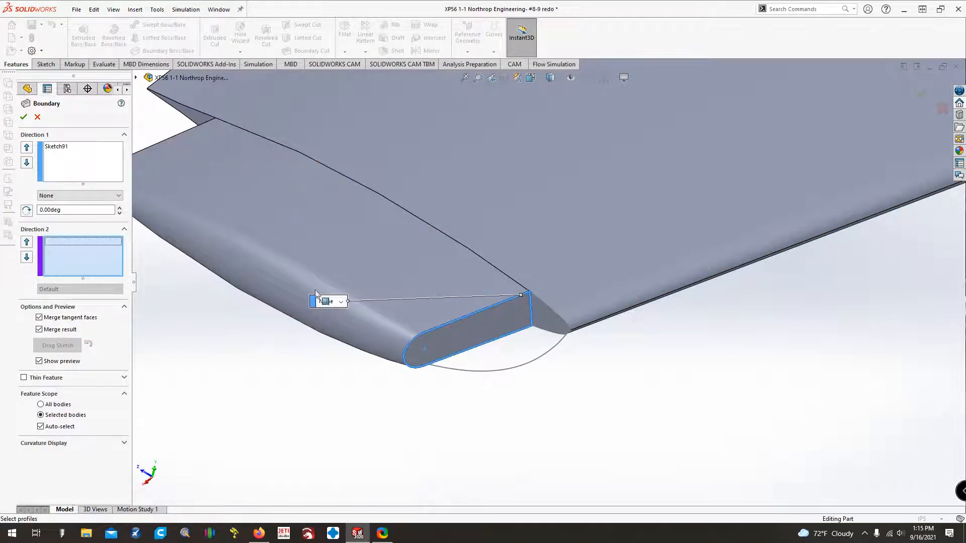
left_click(476, 373)
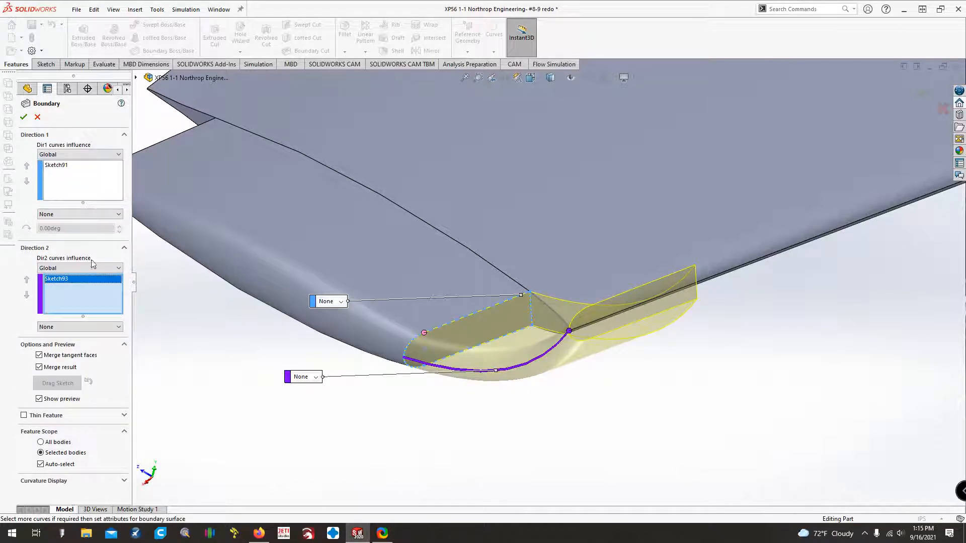
left_click(96, 329)
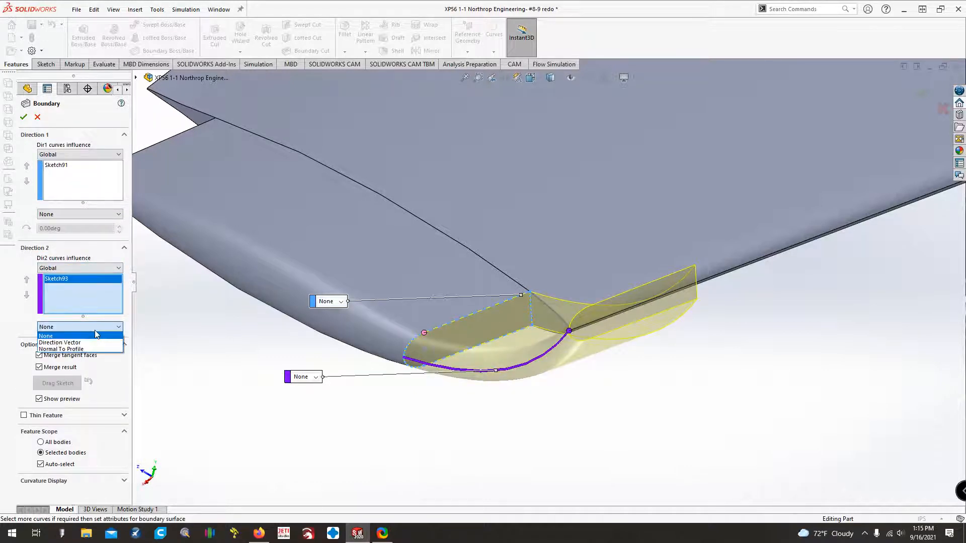
left_click(76, 349)
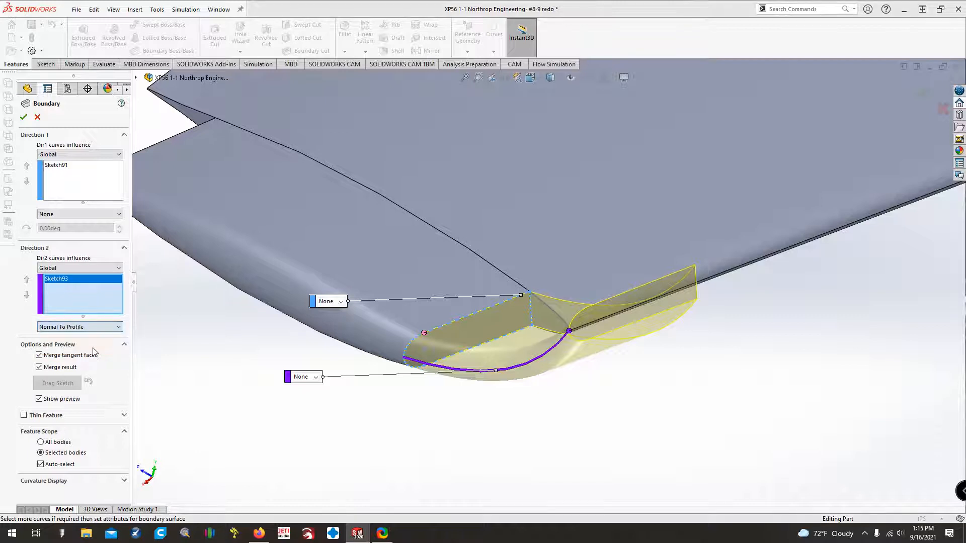
Replace Sketch91 in Direction 1 with the outer wing panel's end face at the leading edge.
left_click(541, 273)
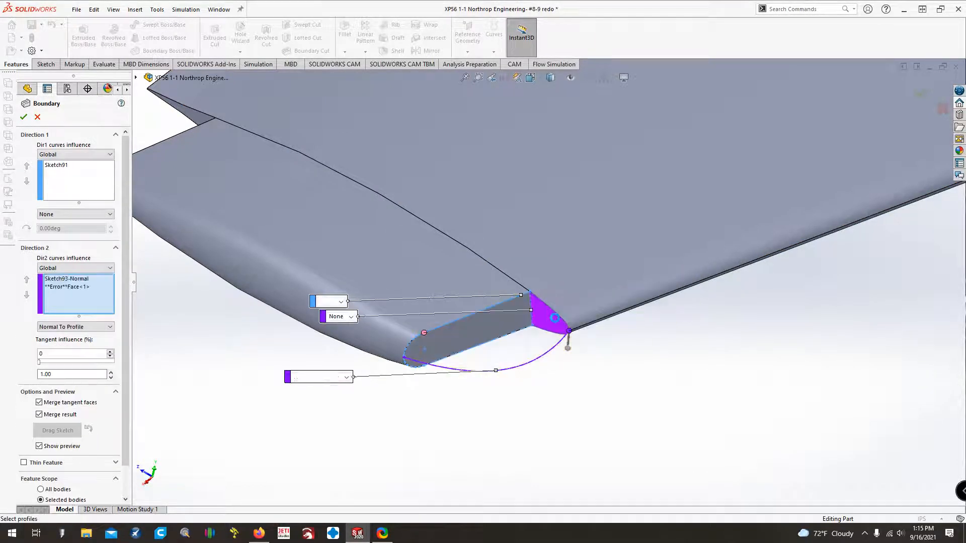
left_click(62, 169)
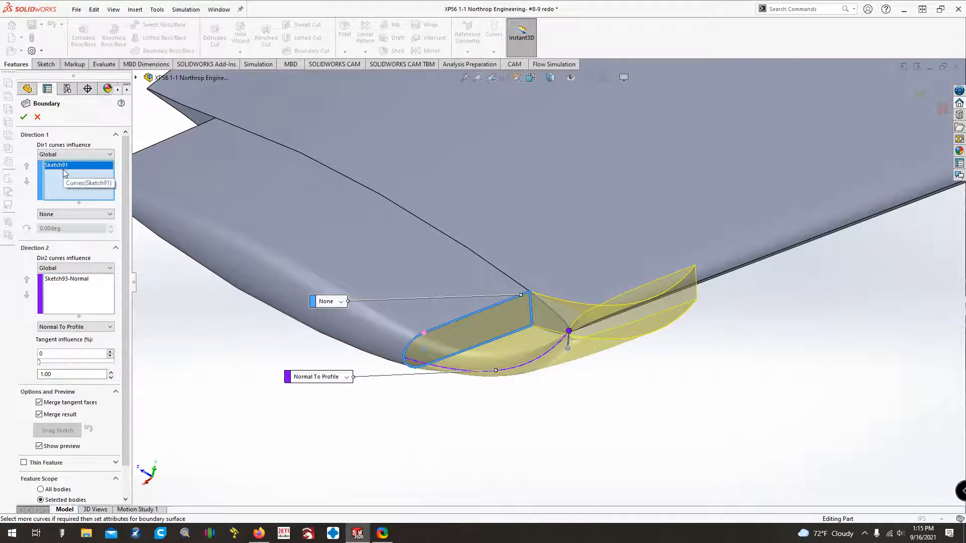
key("Delete")
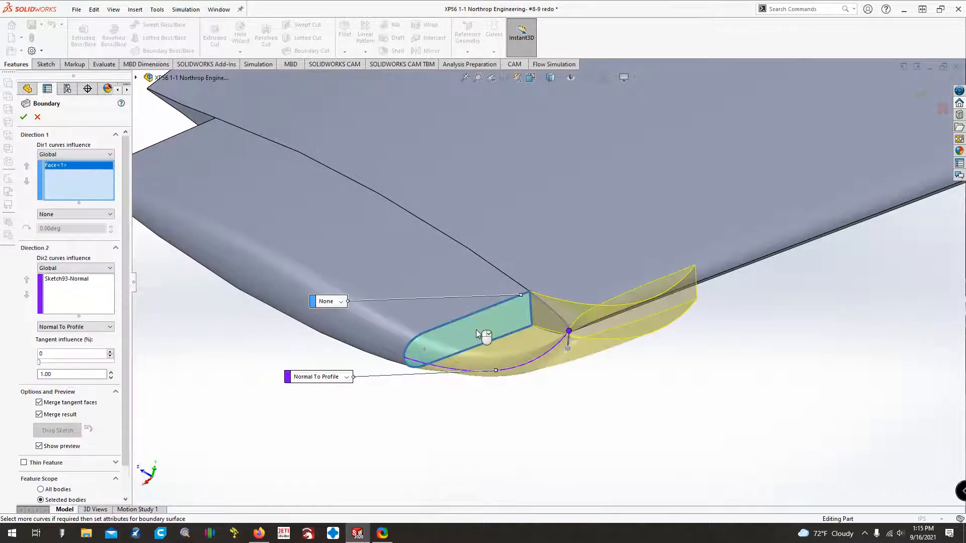
left_click(66, 167)
key("Delete")
left_click(538, 312)
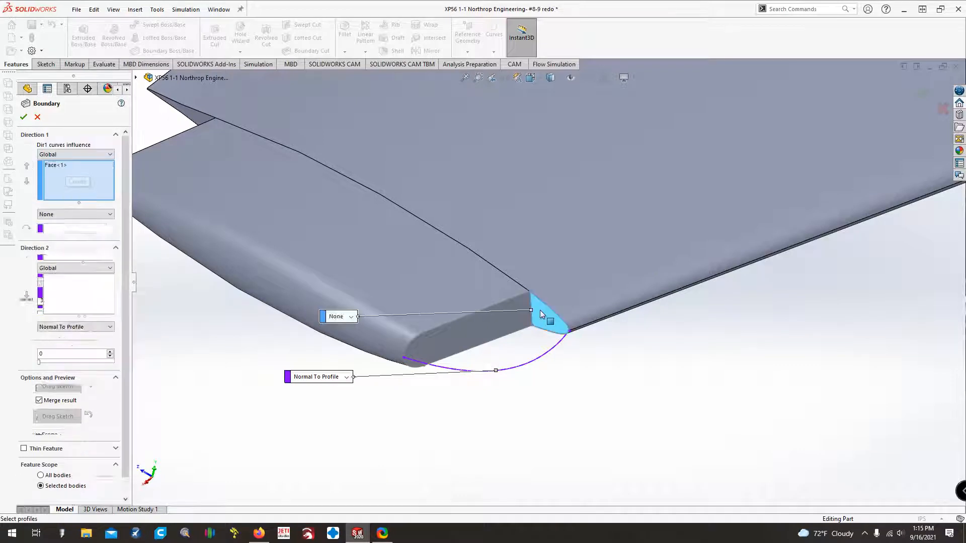
Set the Direction 2 tangency to None and reselect Sketch93 as its curve.
left_click(70, 294)
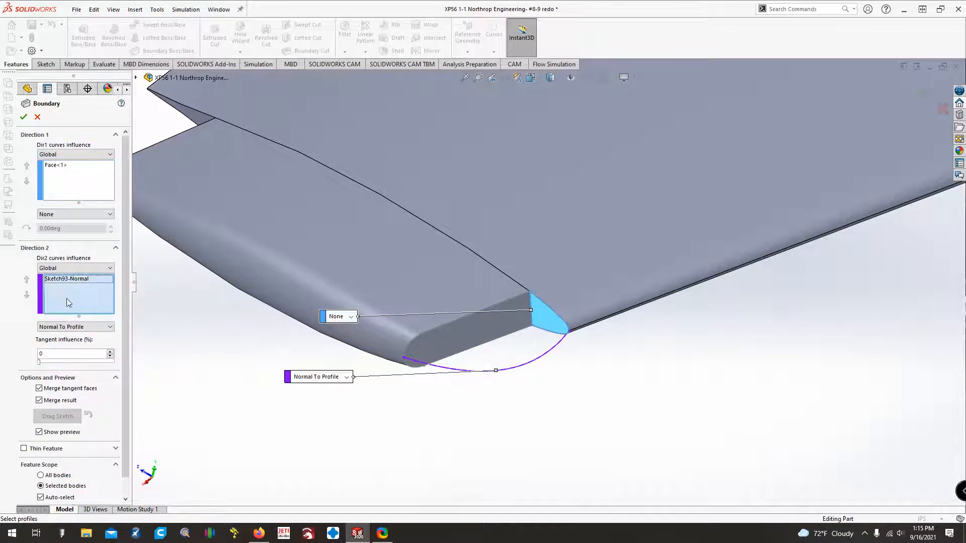
left_click(104, 327)
left_click(50, 334)
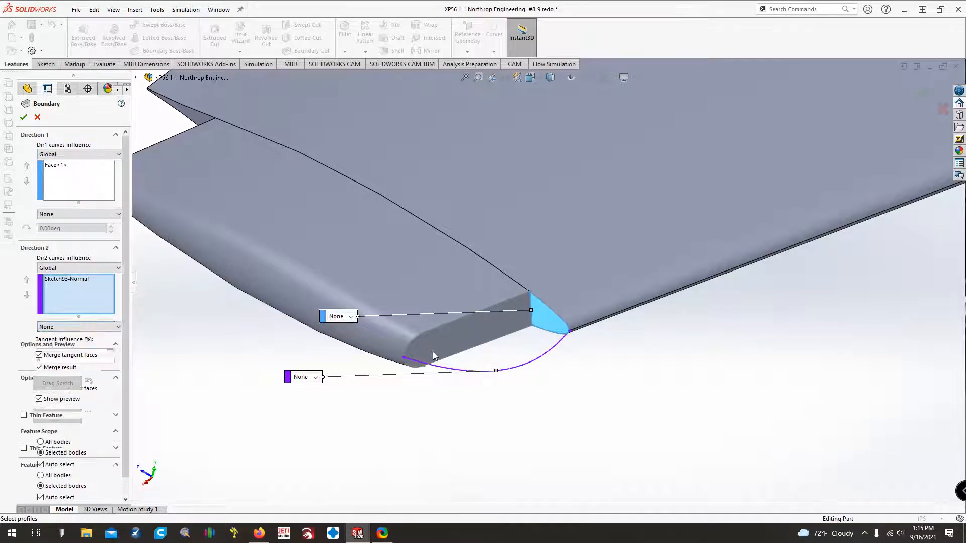
left_click(463, 372)
left_click(464, 372)
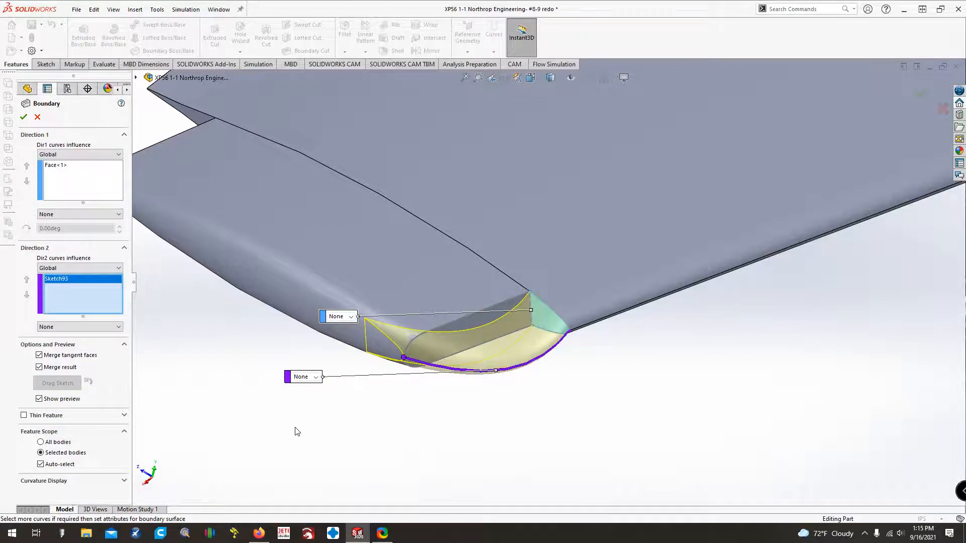
Examine the boundary preview's shape at the wingtip's leading edge from the front and at several angles.
key("Left")
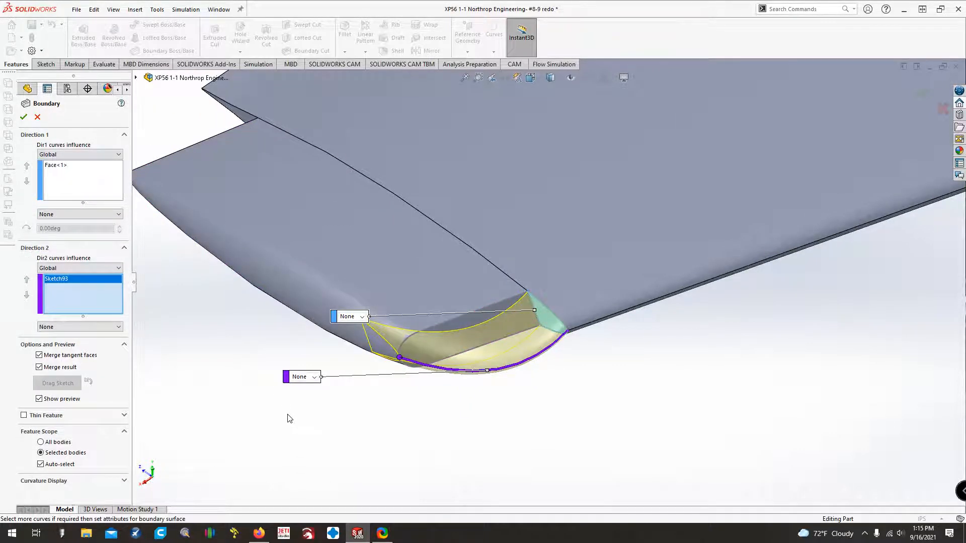
key("Up")
key("Up")
key("Up")
key("Left")
key("Left")
key("Left")
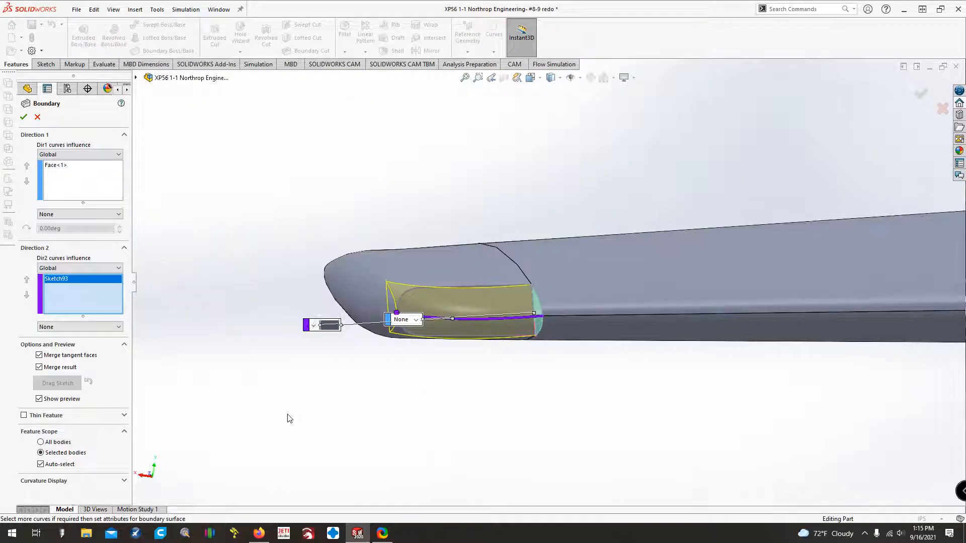
key("Right")
key("Down")
scroll(154, 435, "down", 3)
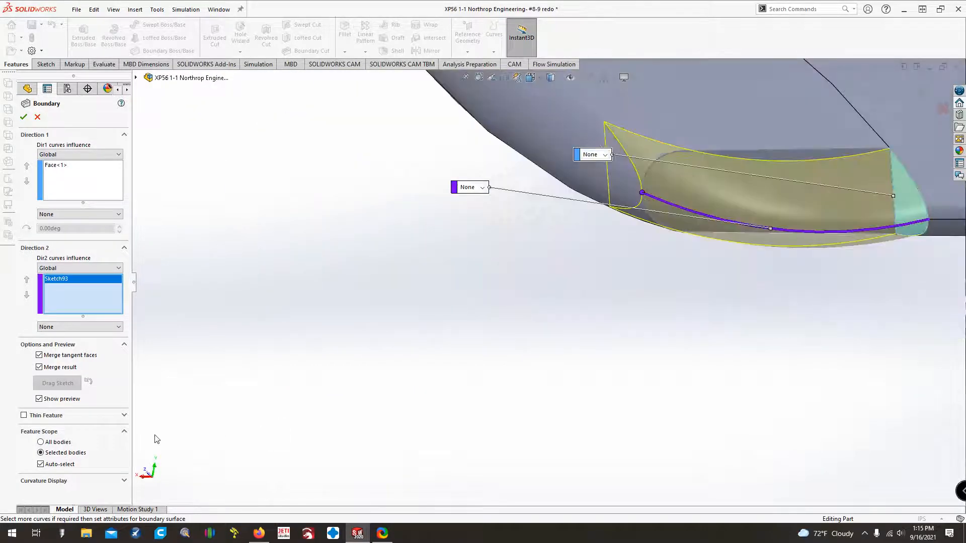
scroll(243, 348, "up", 6)
key("ctrl+Left")
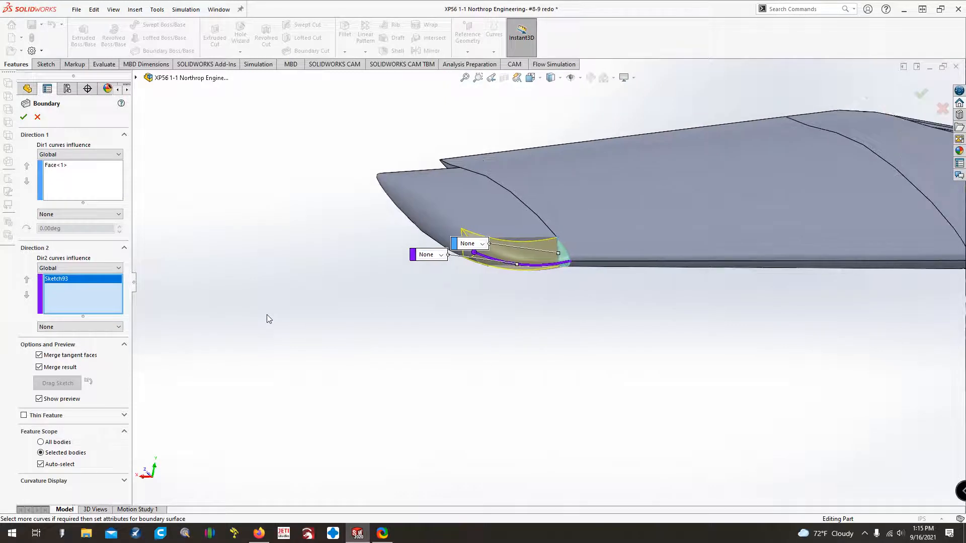
key("ctrl+Down")
key("ctrl+Left")
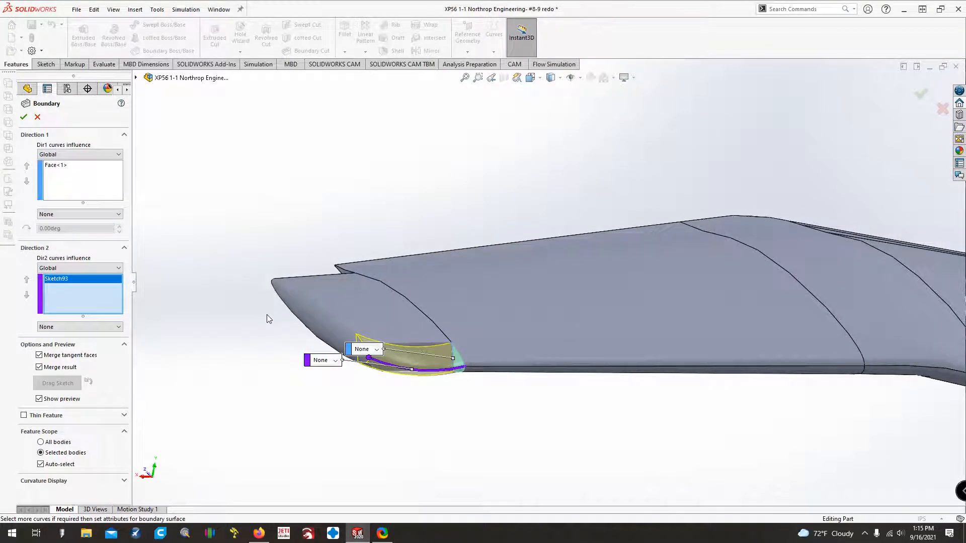